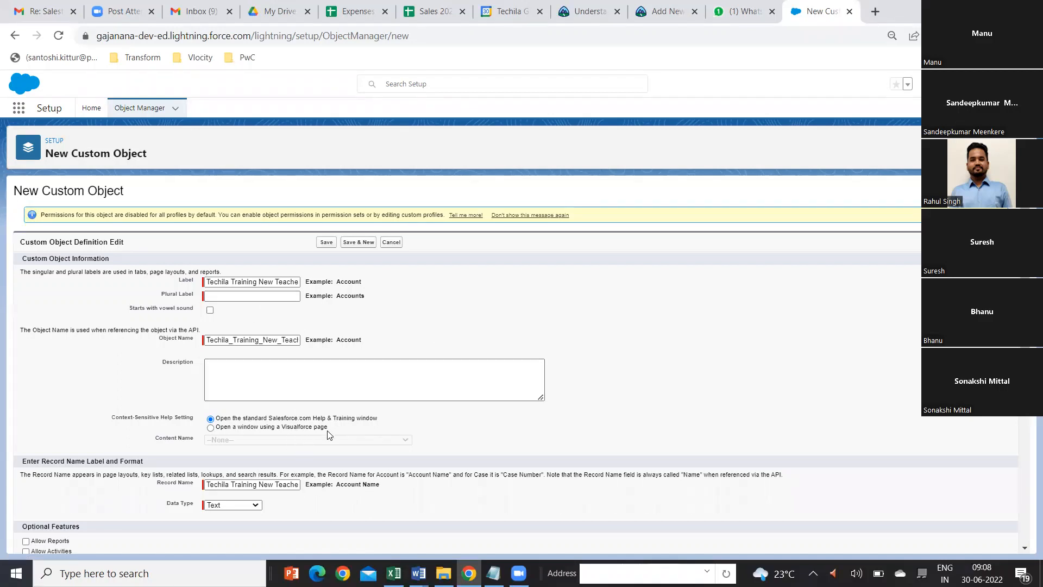
Step: Set the custom object's plural label to Teachers and save the object with its other settings at their defaults
scroll(321, 456, "down", 3)
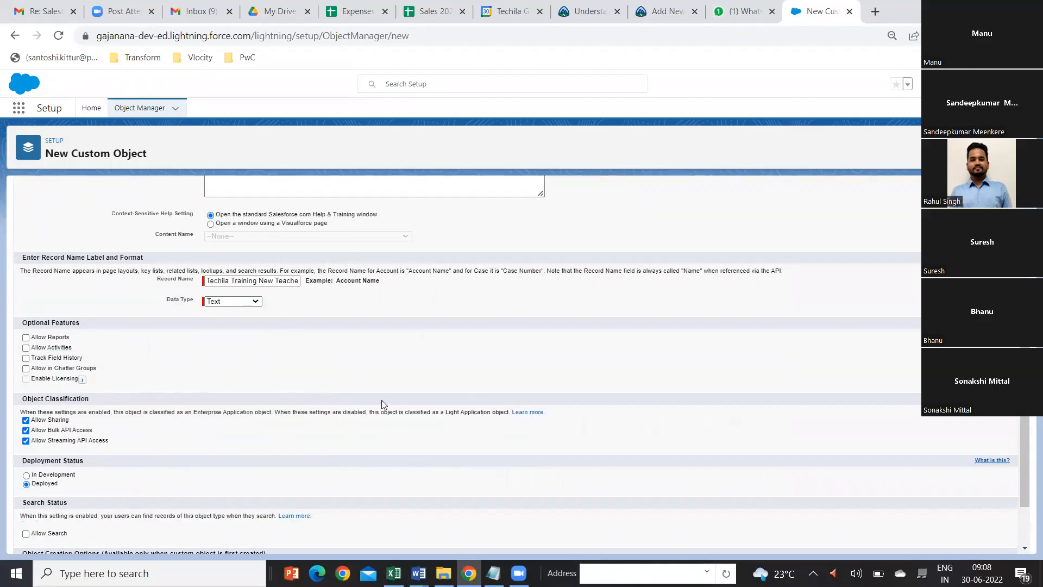
scroll(326, 386, "down", 1)
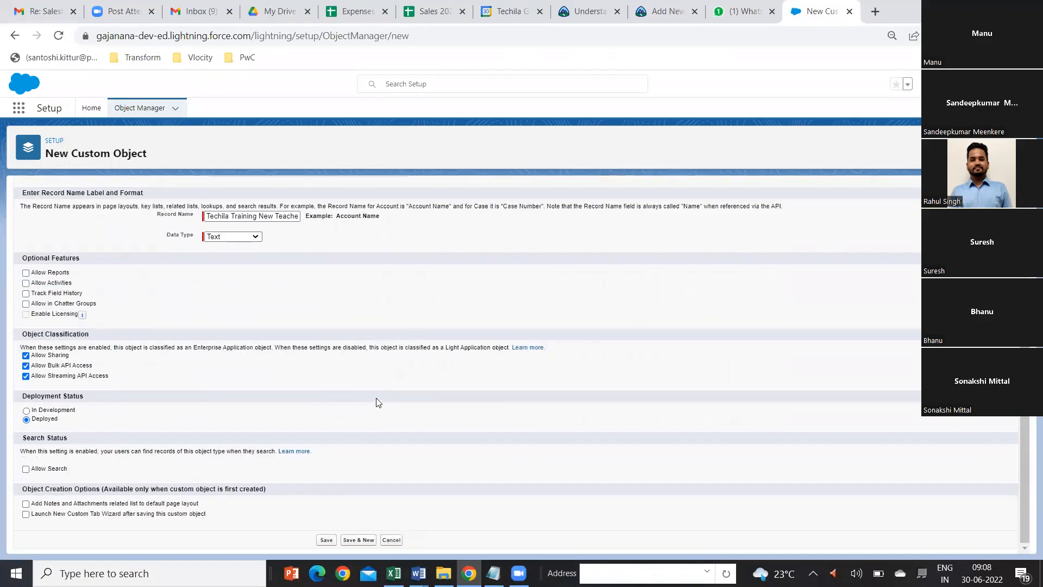
left_click(326, 540)
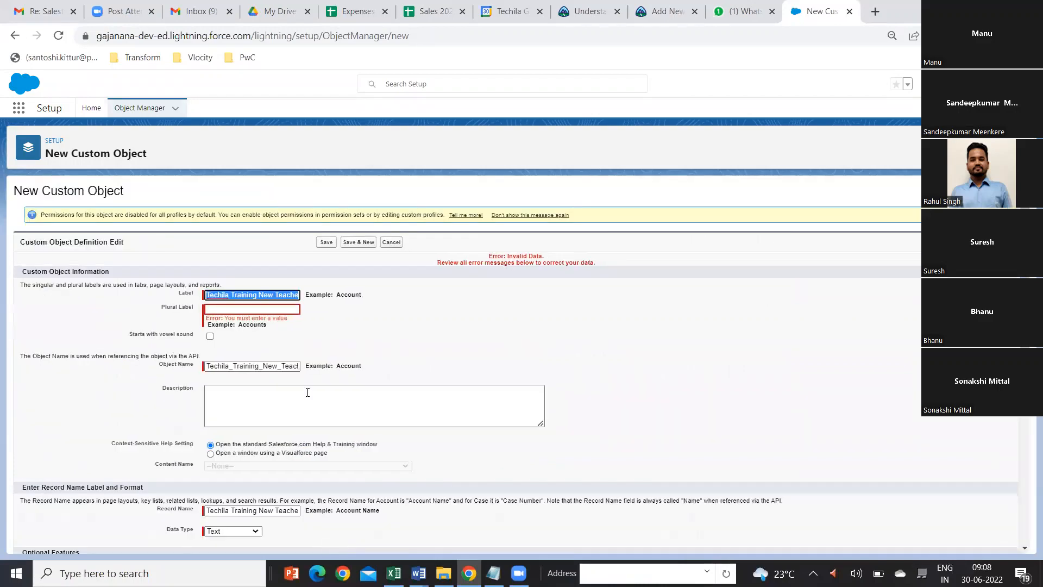
left_click(223, 308)
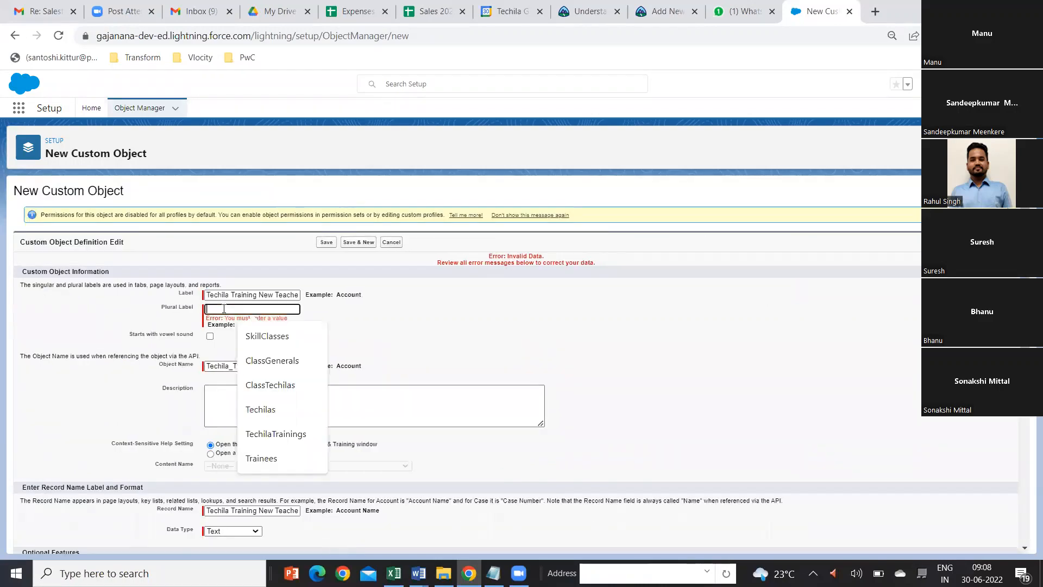
type("Teachers")
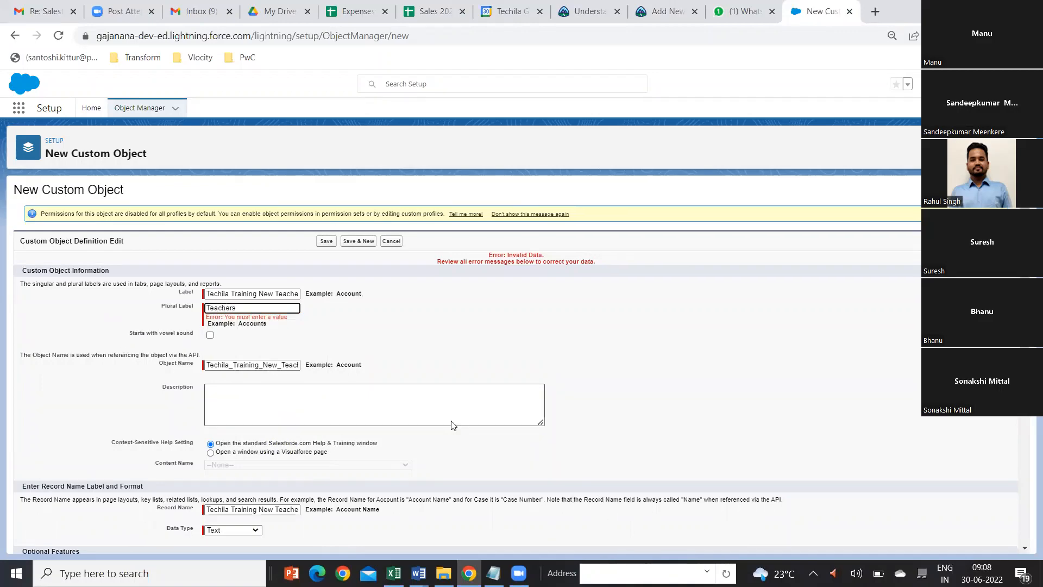
scroll(454, 425, "down", 5)
scroll(453, 425, "down", 1)
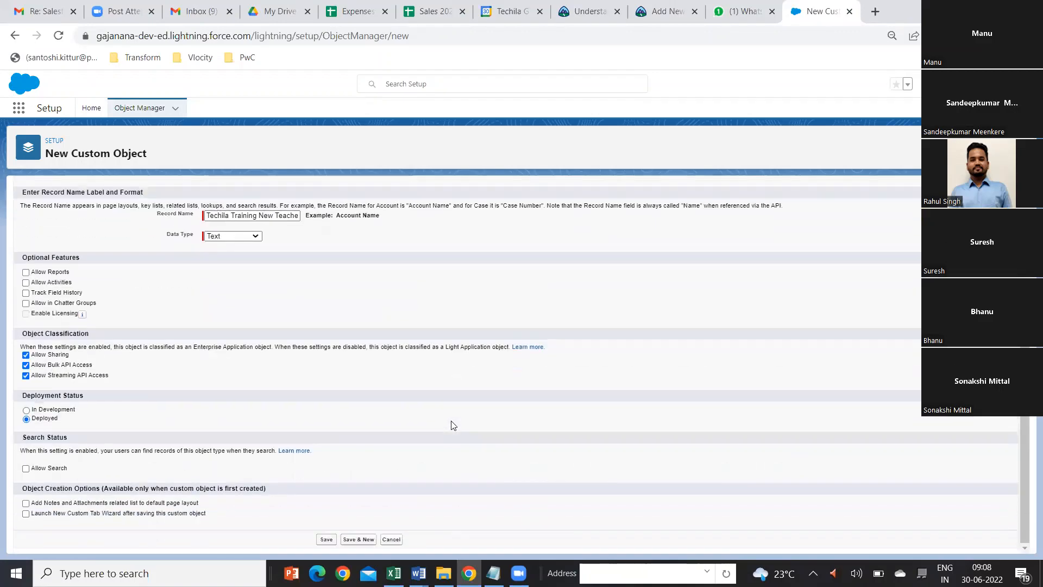
left_click(325, 540)
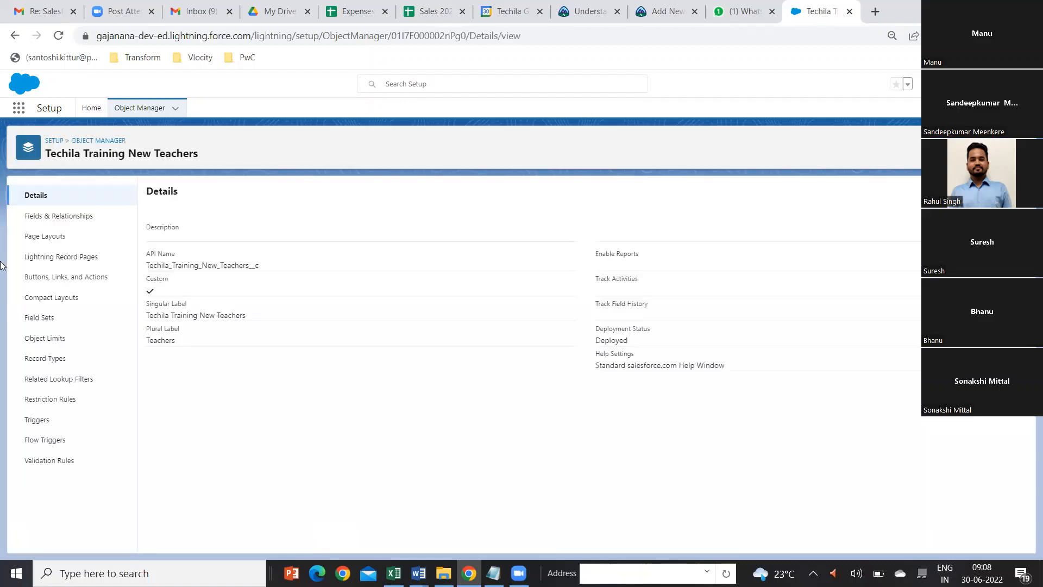
Step: Start a new custom field on the Techila Training New Teachers object with Number as its data type
left_click(61, 217)
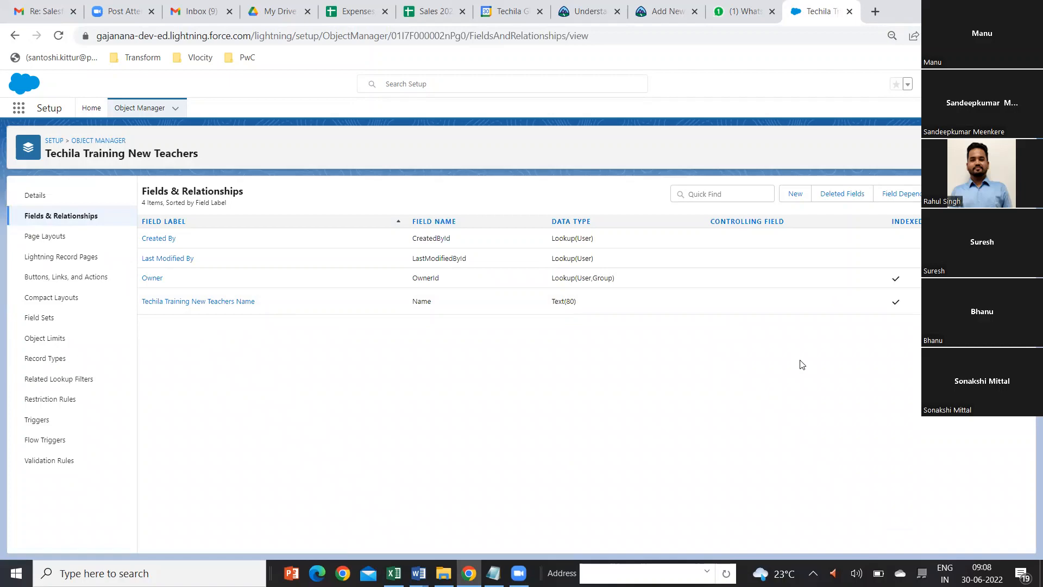
left_click(795, 194)
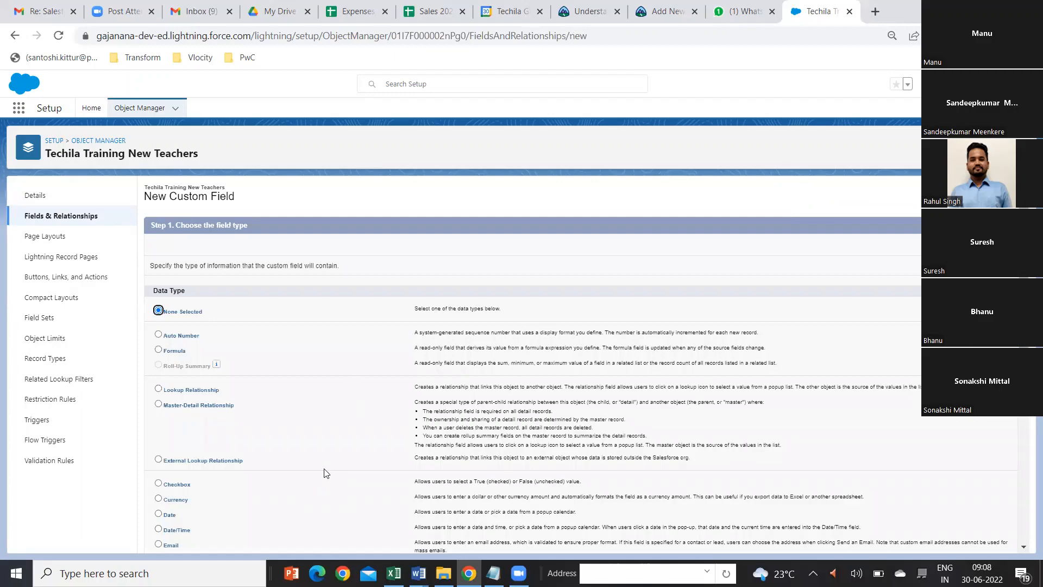
scroll(324, 471, "down", 4)
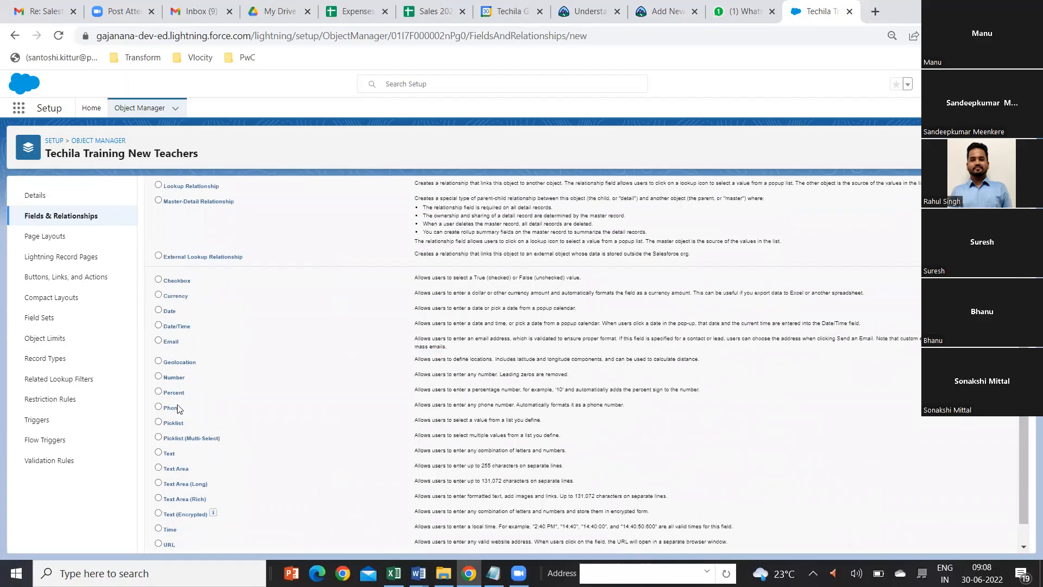
left_click(158, 376)
scroll(533, 364, "up", 4)
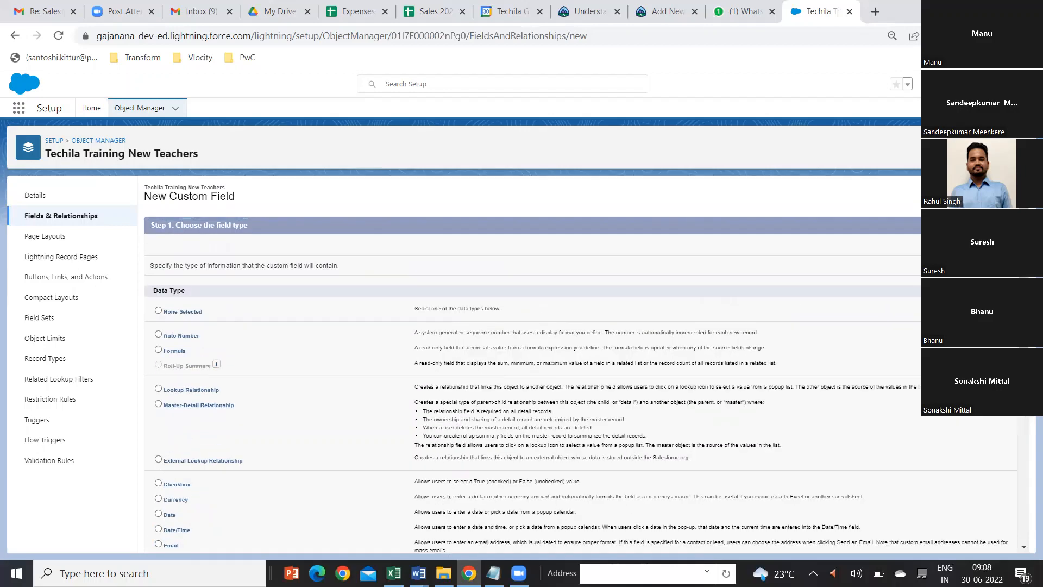
left_click(978, 245)
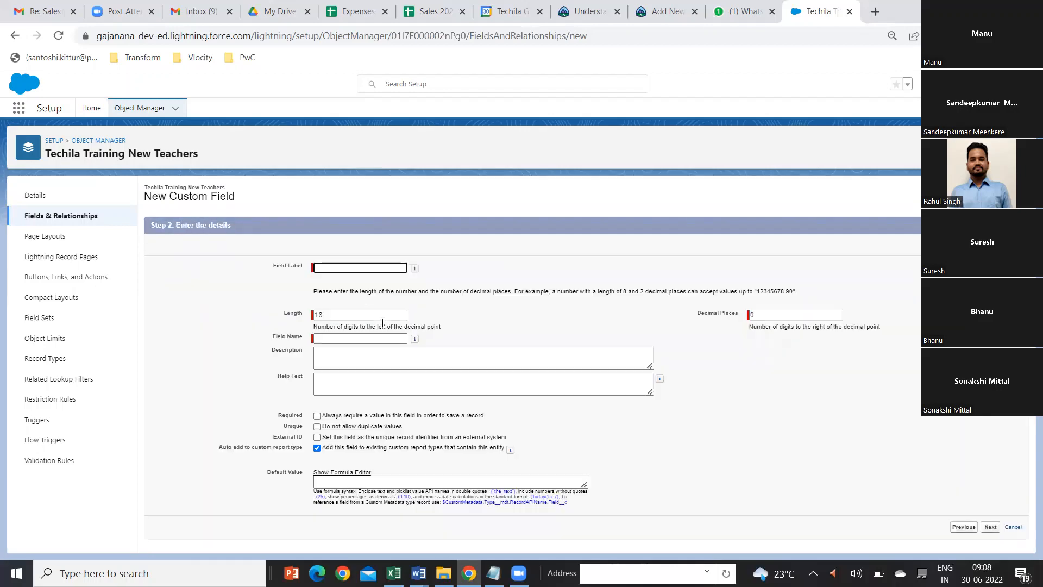
Step: Label the number field Experience with length 2, and save it with default security and page layout, continuing to another new field
type("Experience")
key("Tab")
type("2")
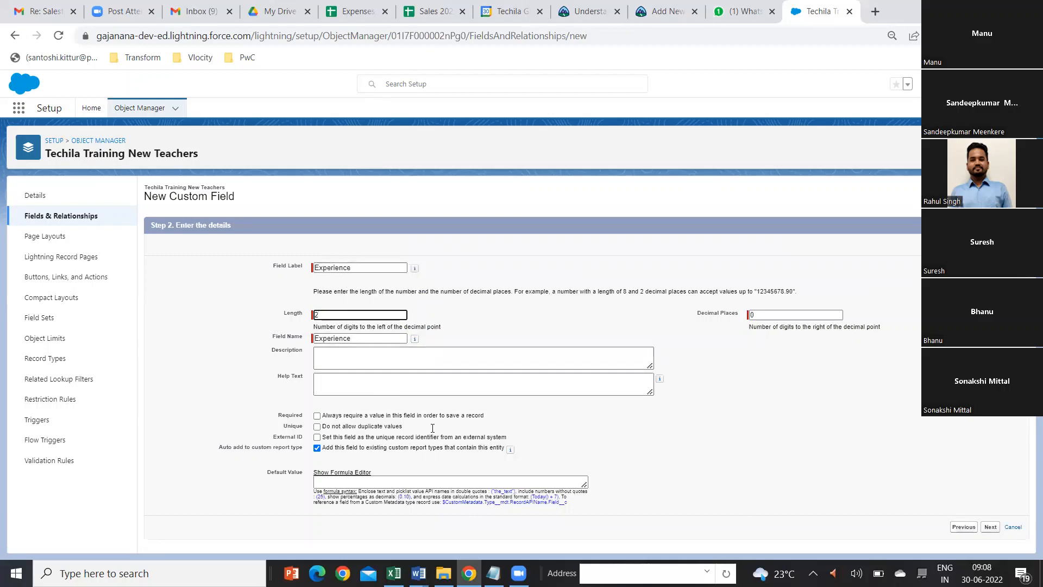
left_click(990, 527)
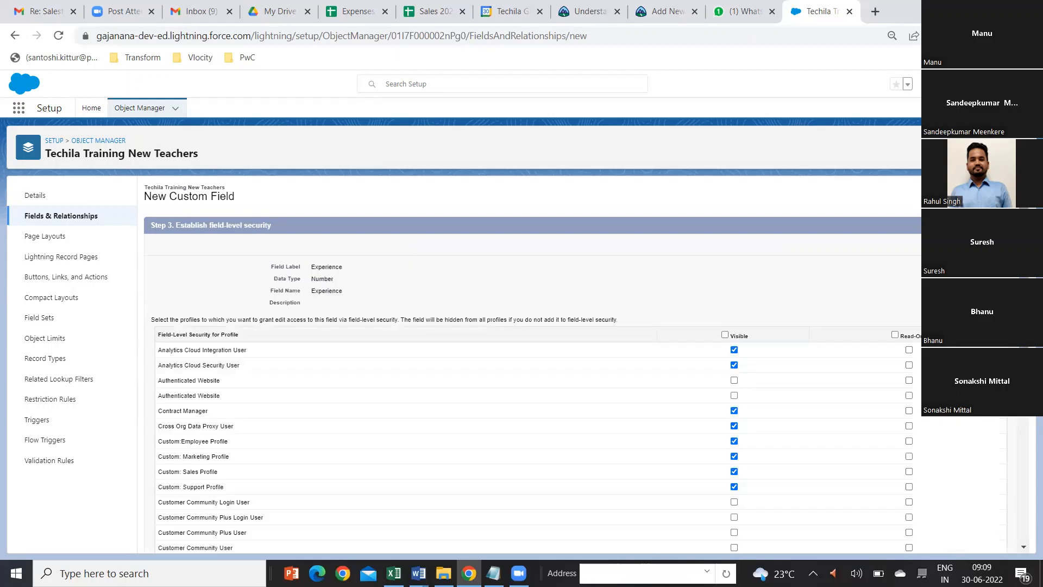
left_click(976, 245)
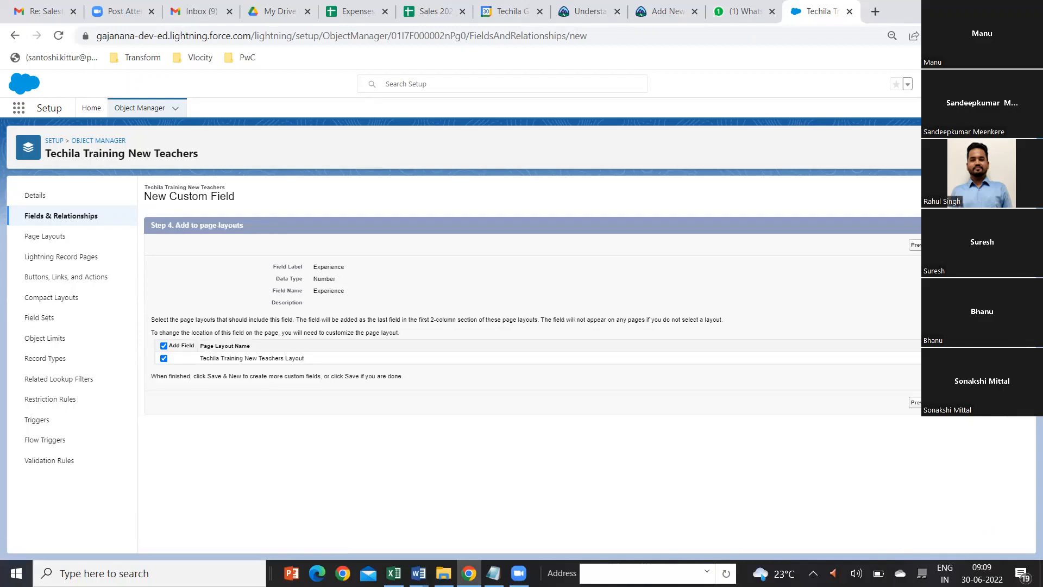
left_click(958, 245)
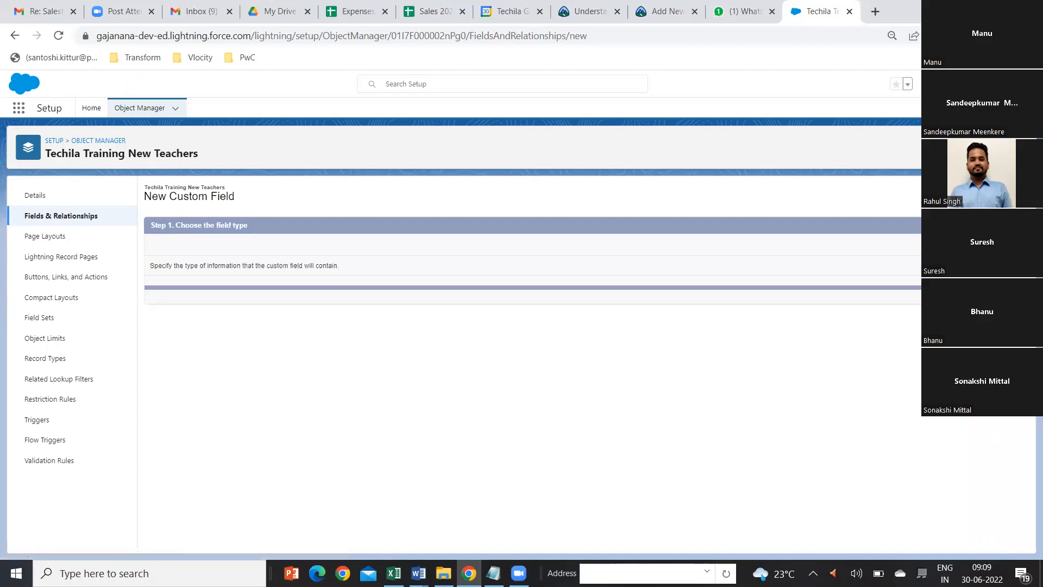
Step: Choose Date as the data type of the next custom field and label it Joined Date
scroll(308, 483, "down", 1)
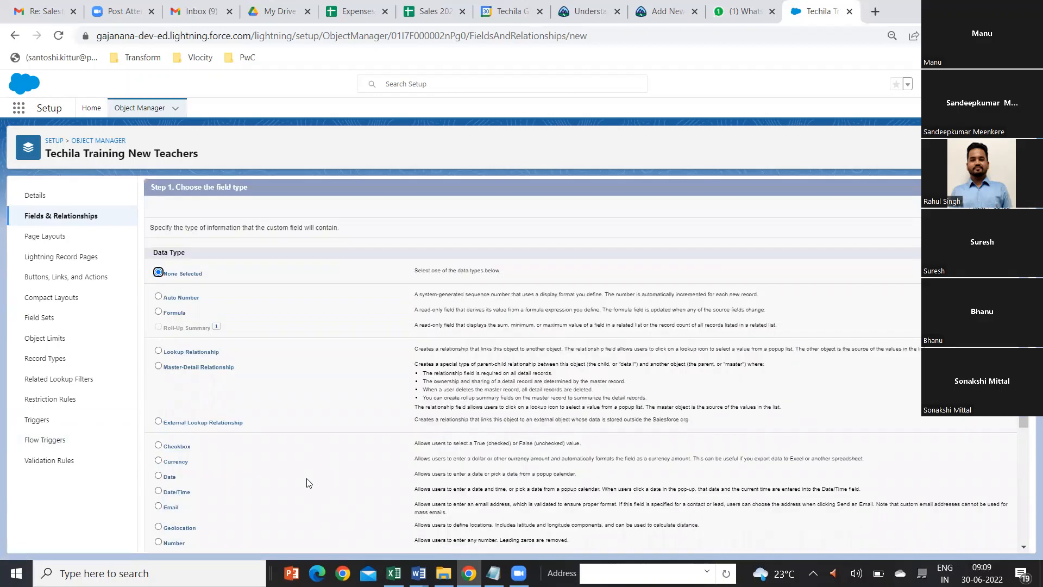
scroll(308, 483, "down", 3)
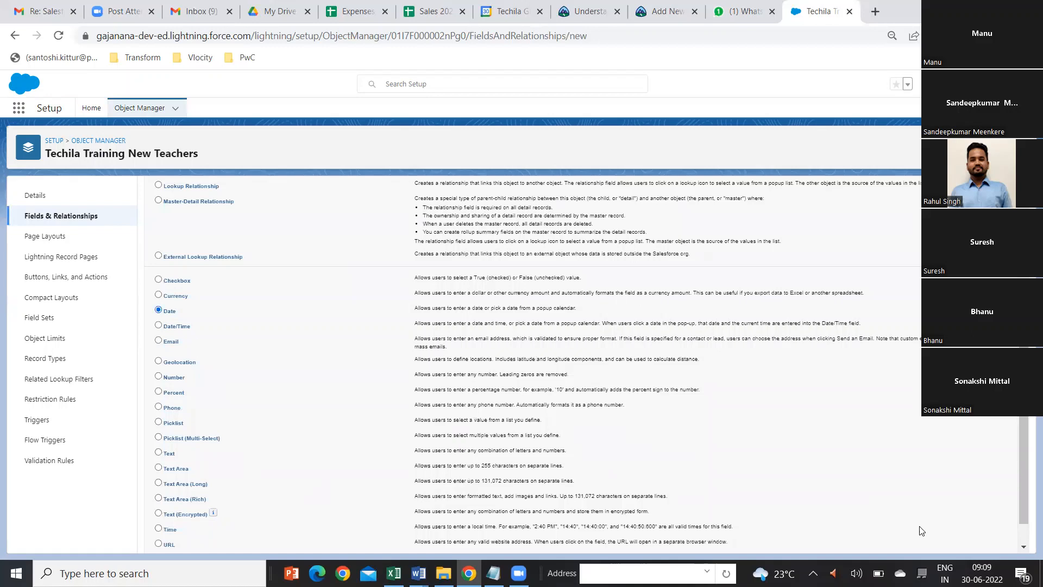
scroll(978, 477, "down", 1)
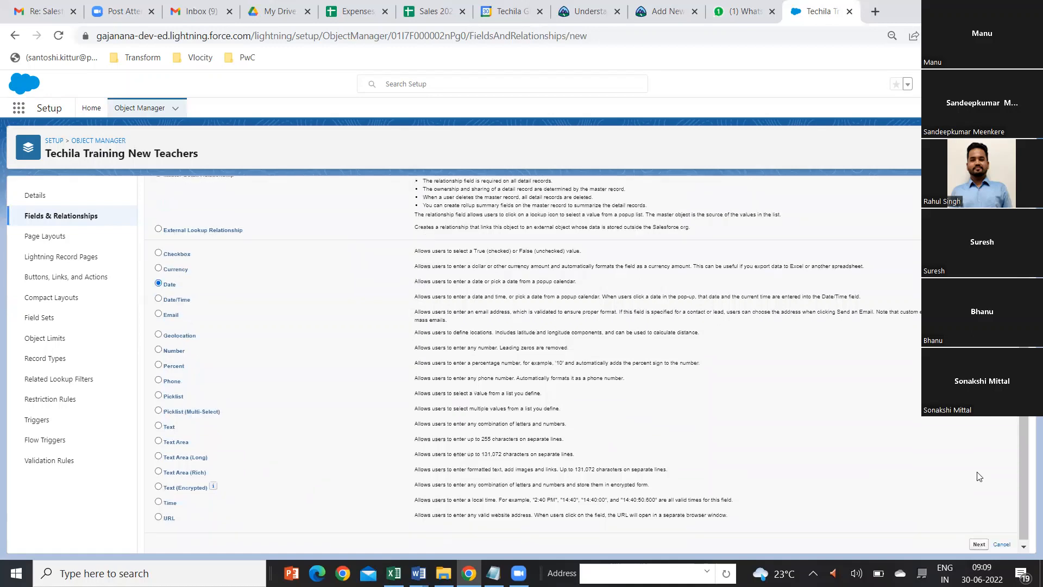
left_click(979, 540)
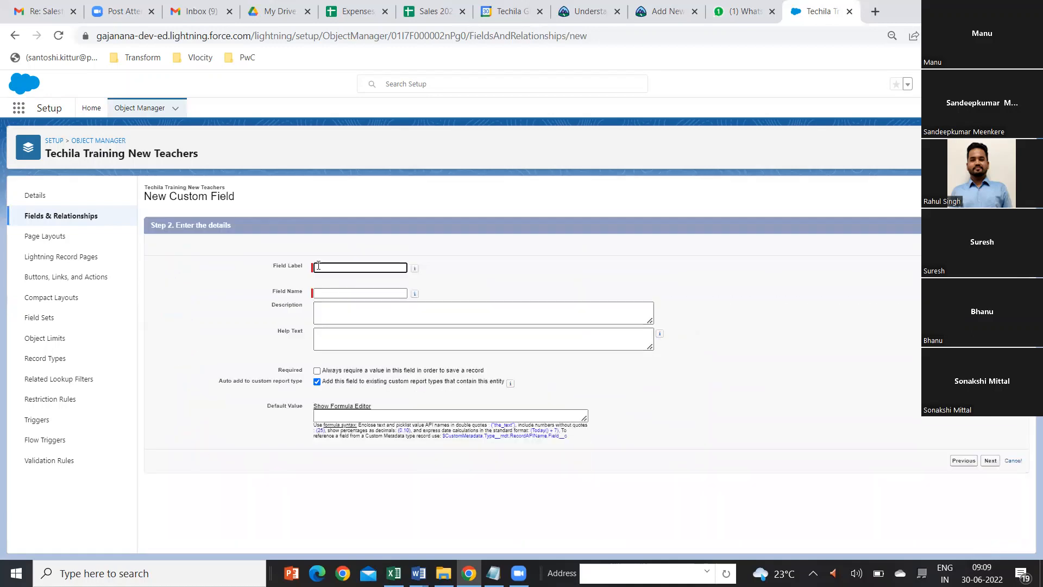
left_click(319, 266)
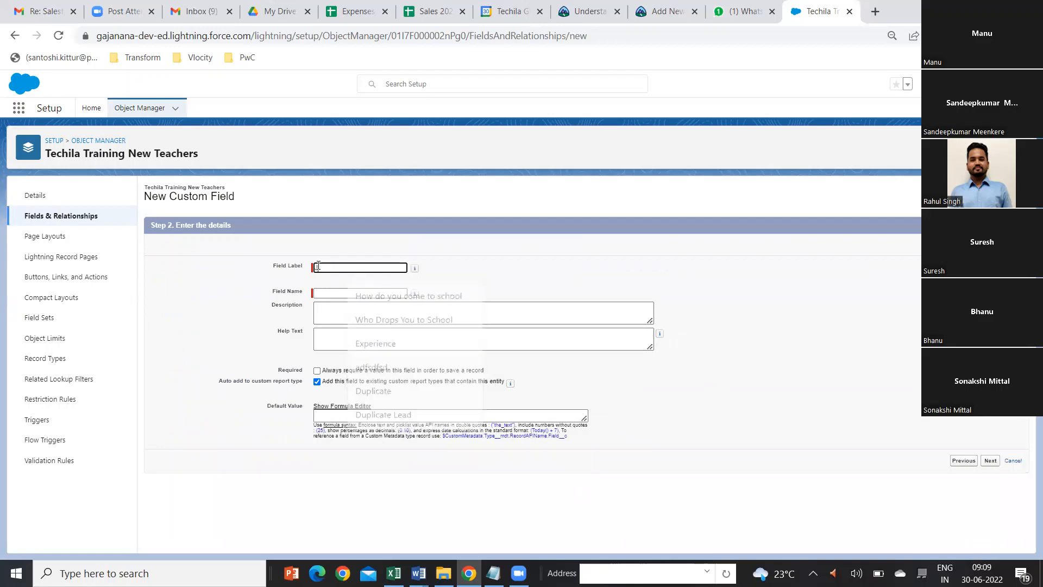
type("Joined Date")
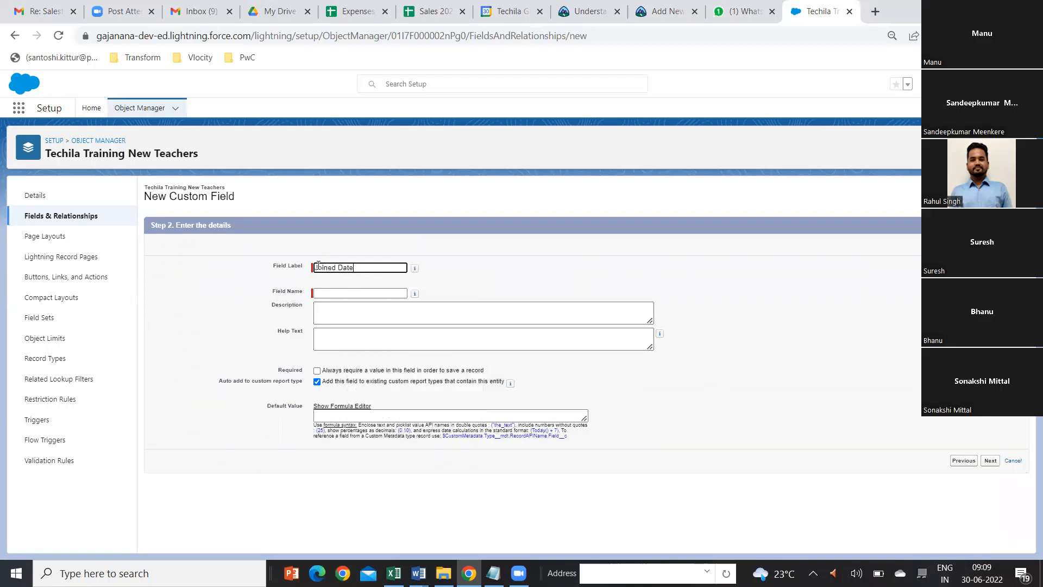
key("Tab")
key("Tab")
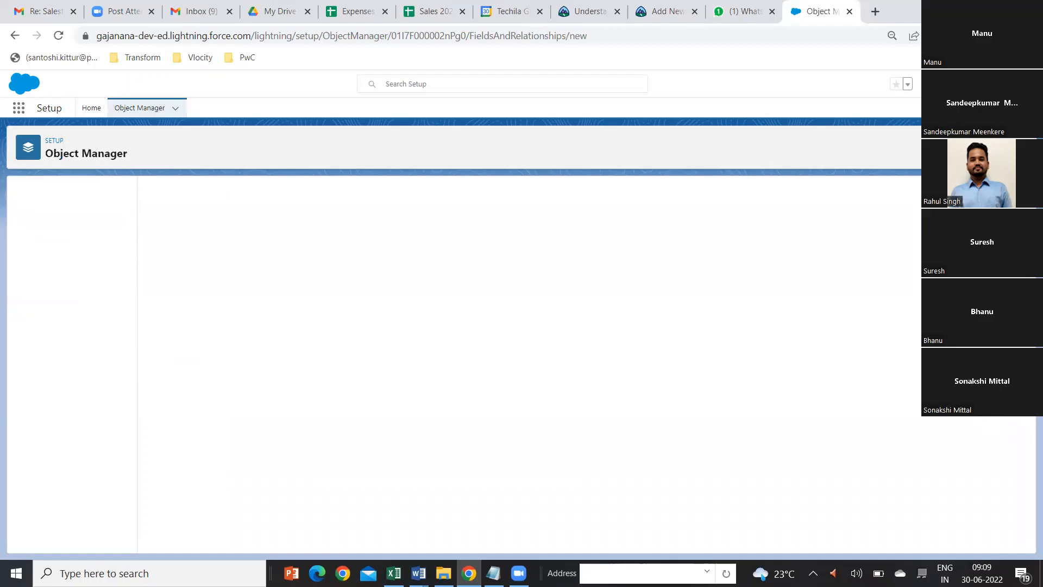
Step: Choose Picklist (Multi-Select) as the data type of the next custom field and continue to its details
scroll(321, 431, "down", 3)
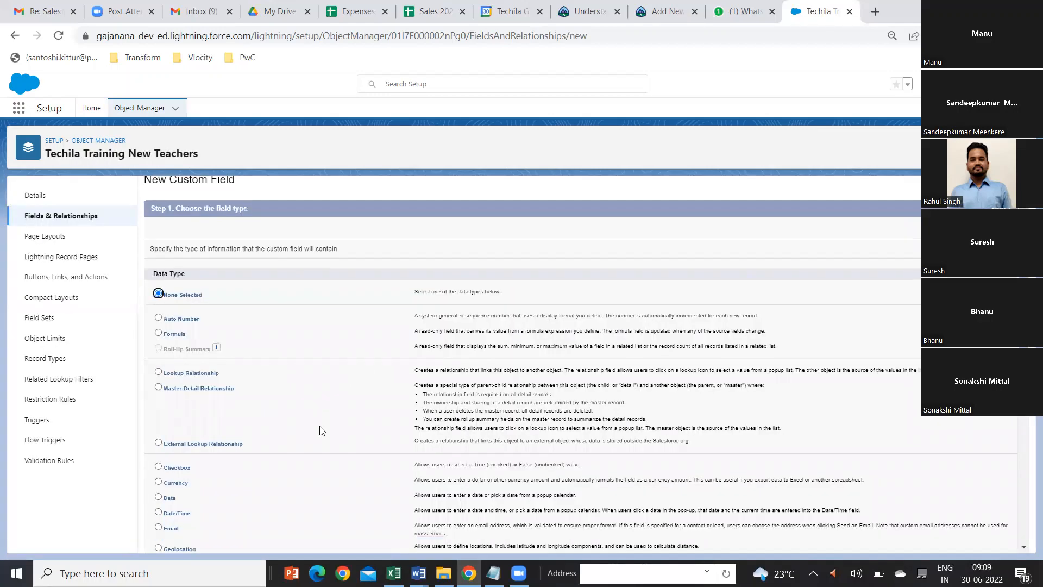
scroll(321, 431, "down", 1)
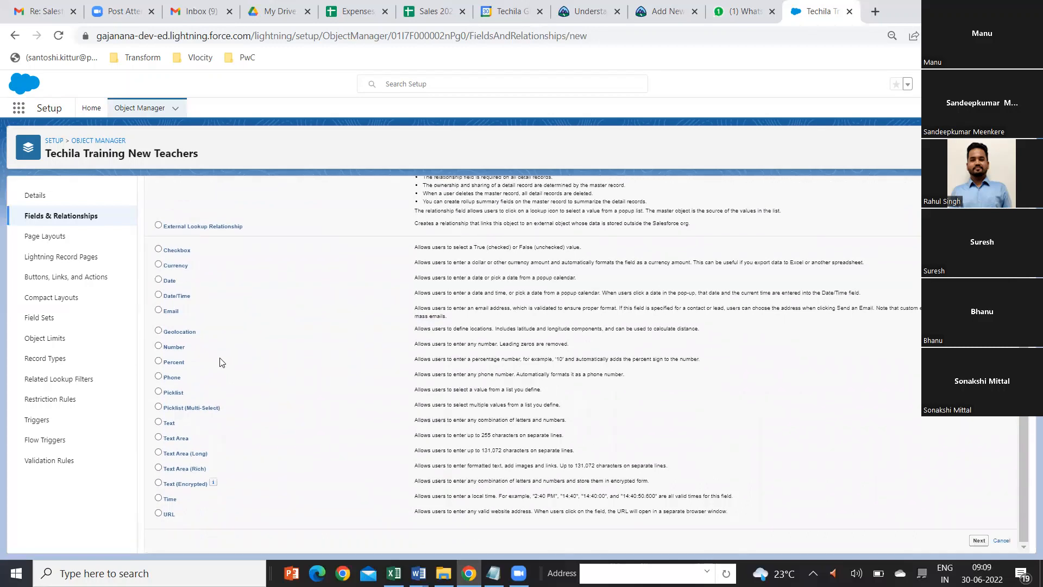
left_click(159, 391)
left_click(159, 408)
left_click(976, 540)
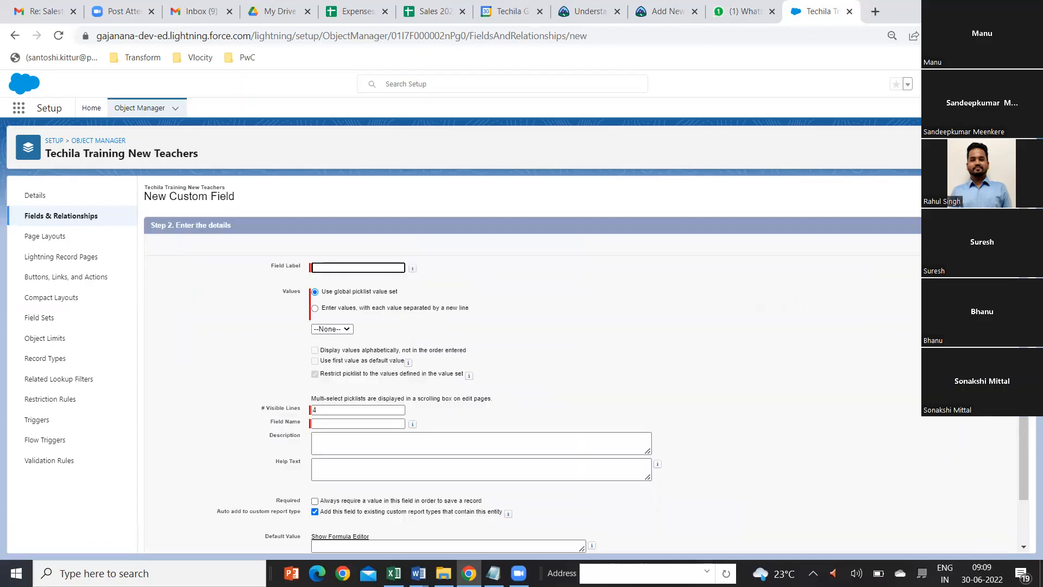
Step: Enter Areas of expertise as the label of the multi-select picklist field
left_click(354, 266)
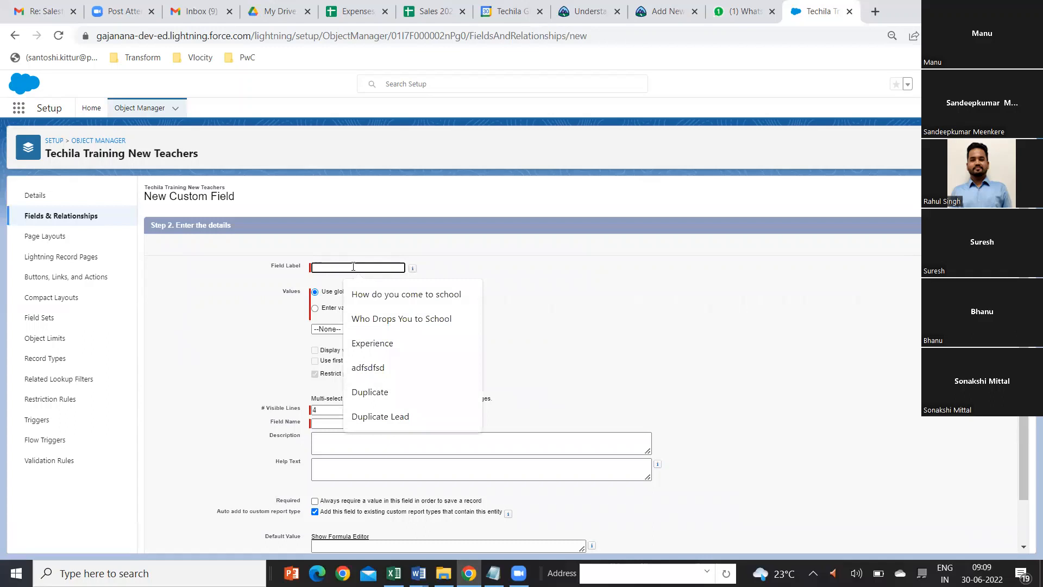
type("Areas of exe")
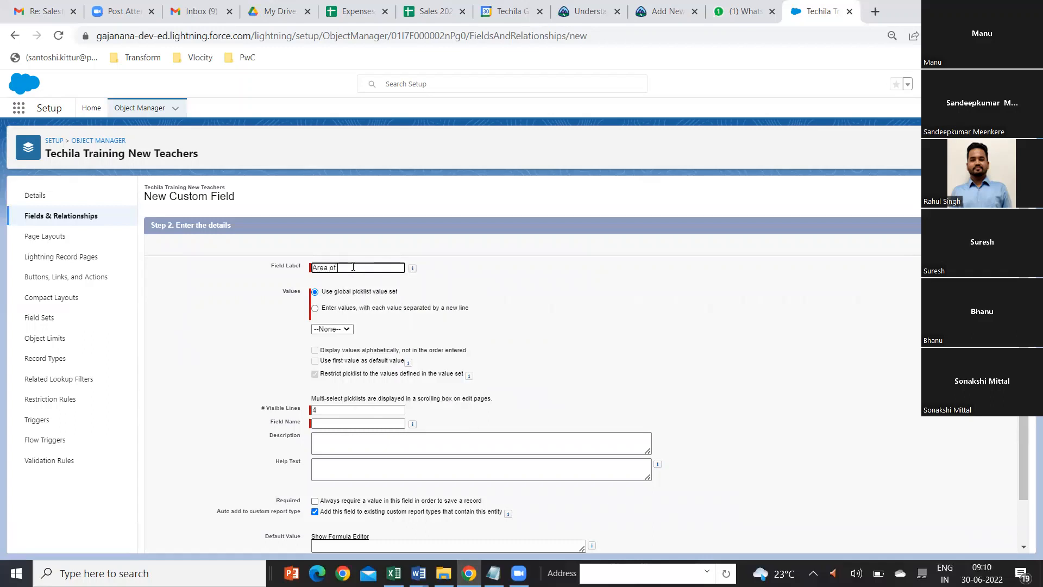
key("BackSpace")
key("BackSpace")
key("BackSpace")
key("BackSpace")
key("BackSpace")
key("BackSpace")
type("s of expertise")
Step: Define the picklist's own values as Java, Python, Salesforce, Javascript and HTML on separate lines, and continue past the field details
left_click(315, 309)
left_click(330, 341)
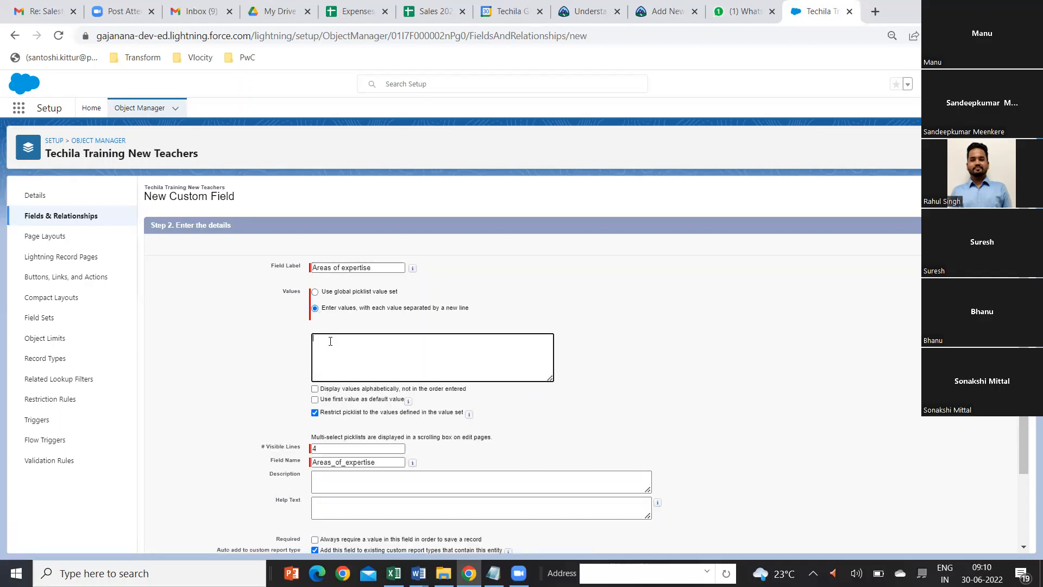
type("Java ")
type("Python ")
type("Salesforce")
key("Return")
type("Java")
type("script")
type("HTML")
scroll(458, 359, "down", 2)
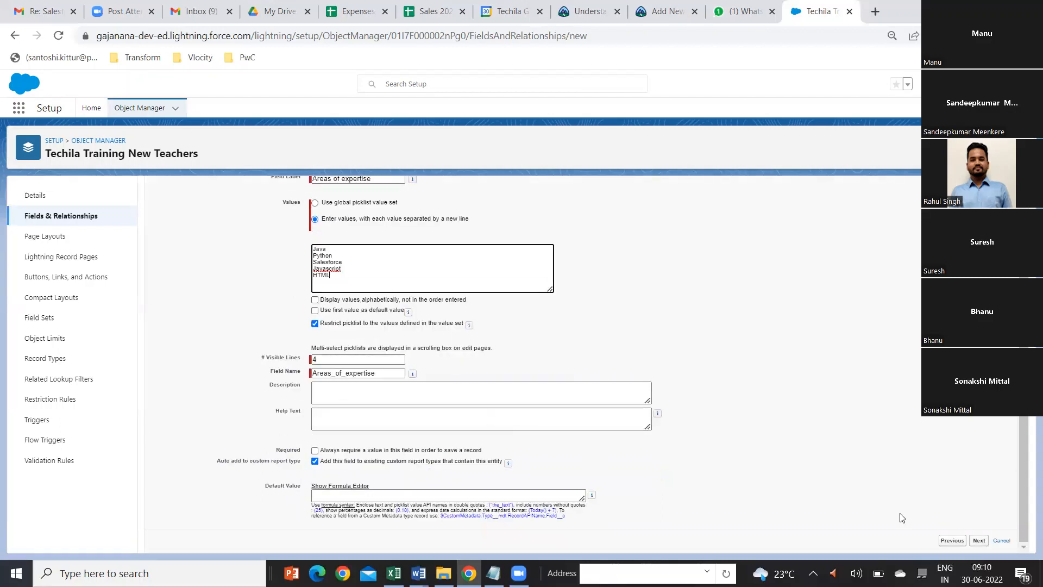
left_click(980, 541)
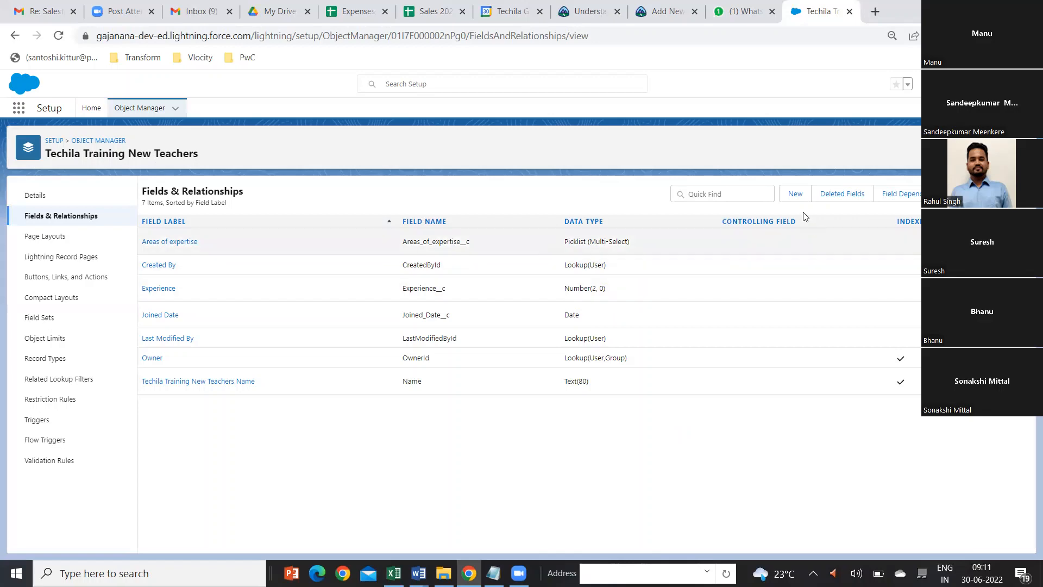
Step: Start a new Master-Detail Relationship field and choose Techila Training New as its related object
left_click(798, 197)
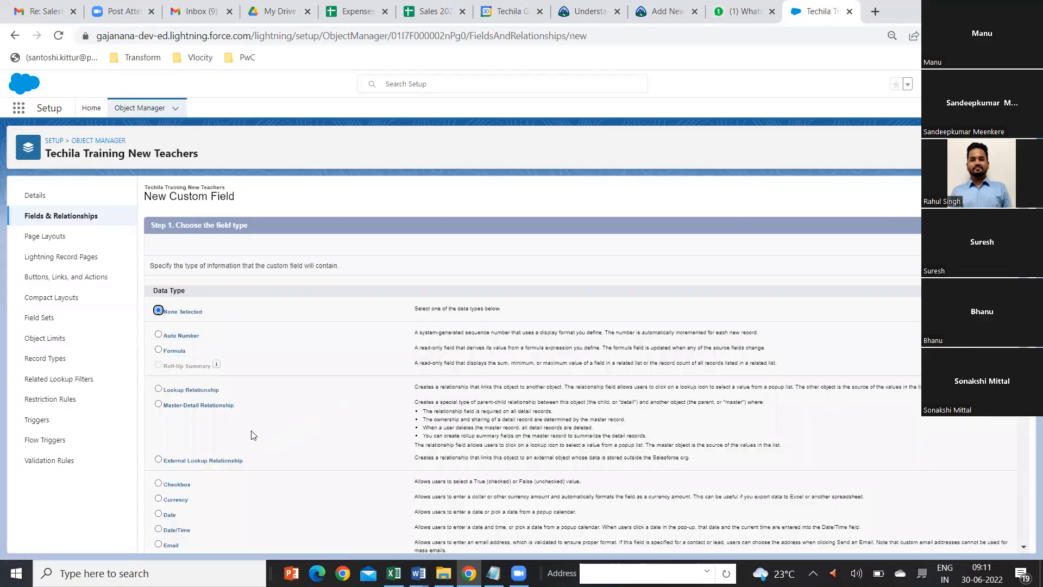
left_click(159, 403)
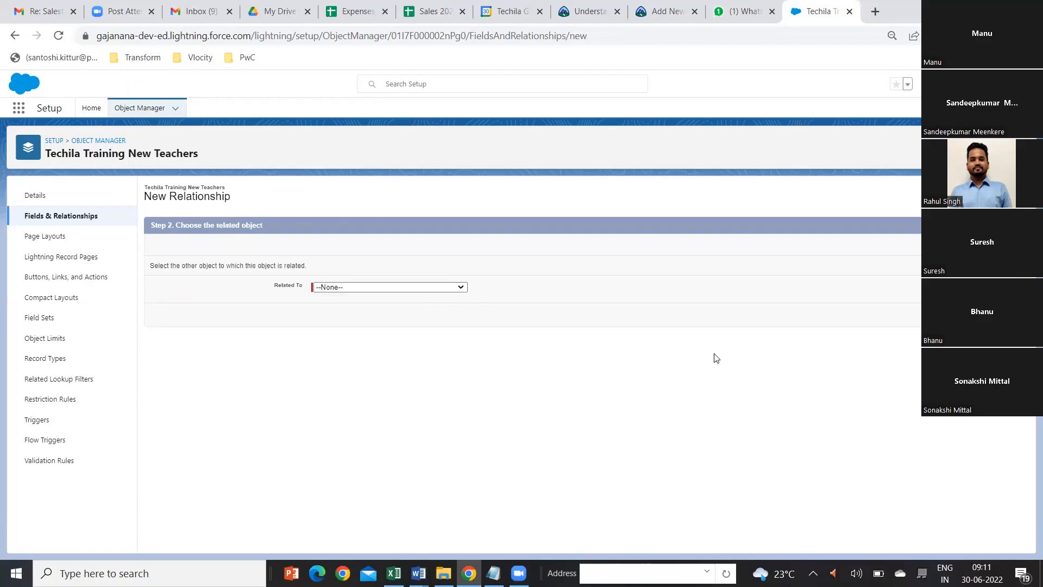
left_click(460, 288)
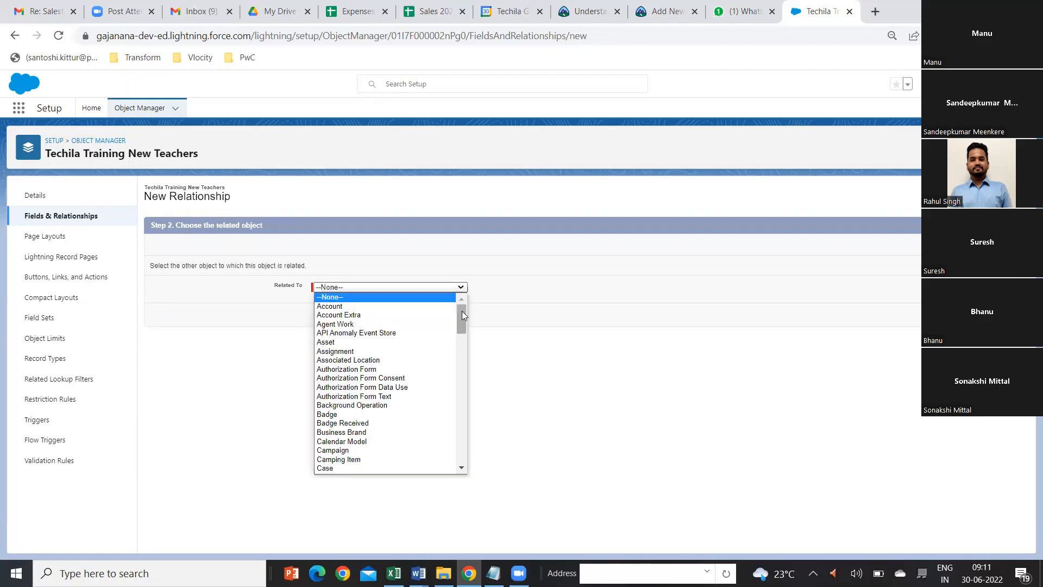
left_click_drag(461, 311, 466, 436)
left_click(382, 404)
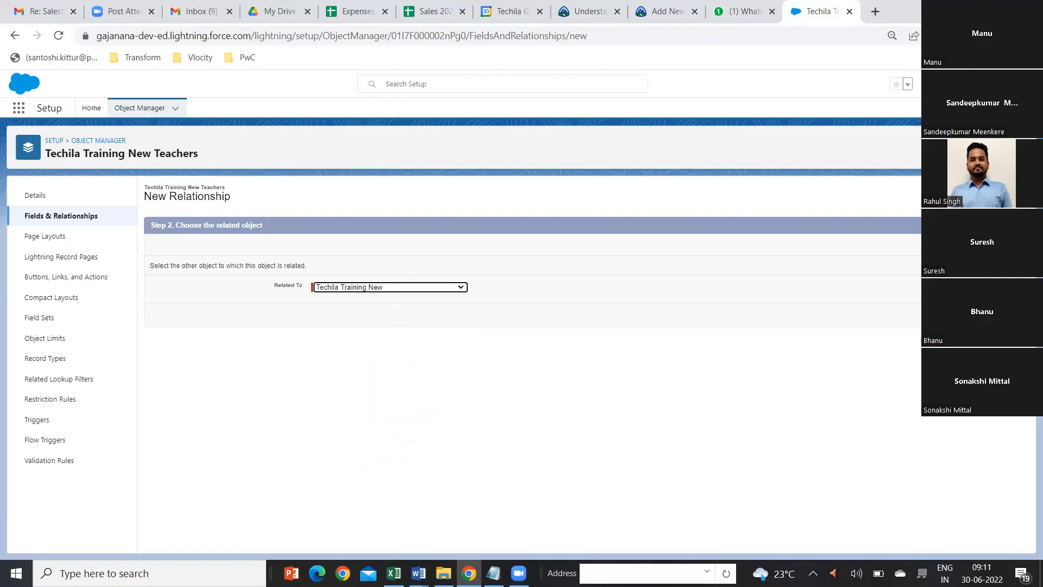
Step: Name the master-detail field Techila_Training_New, keep Read/Write sharing, and save it with the Teachers related list on all page layouts
left_click(990, 315)
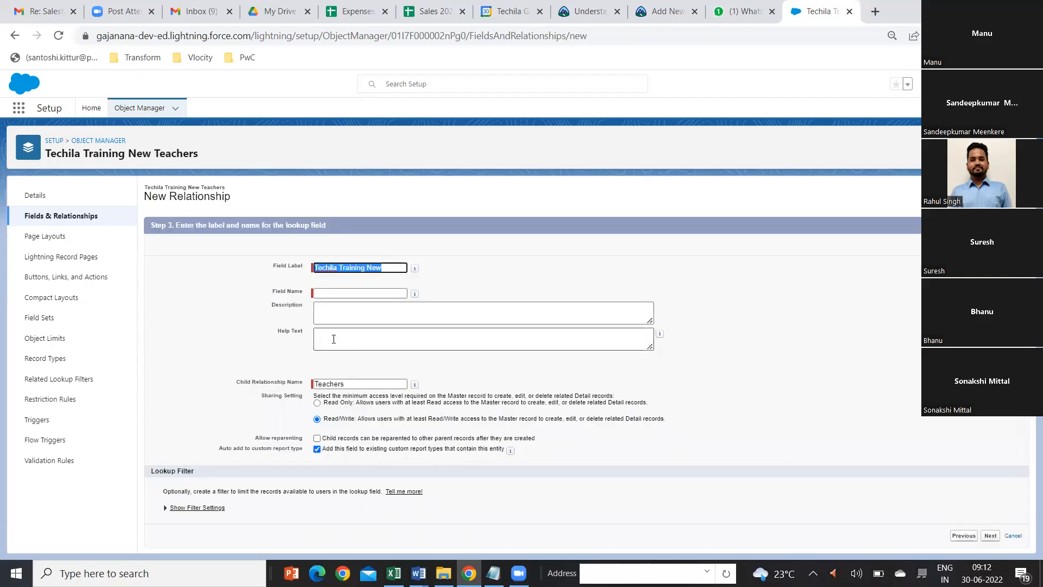
left_click(329, 293)
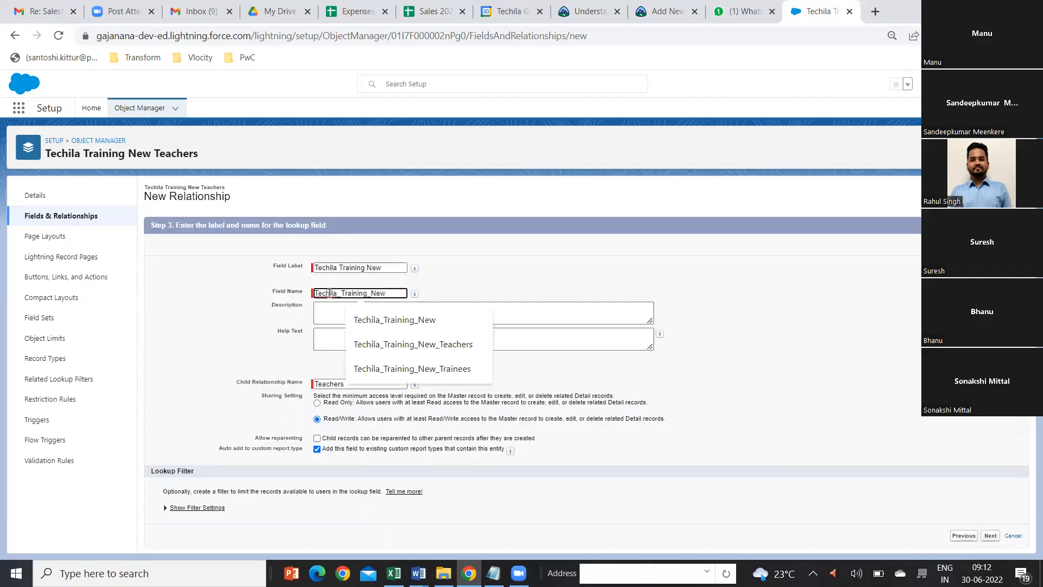
left_click(788, 377)
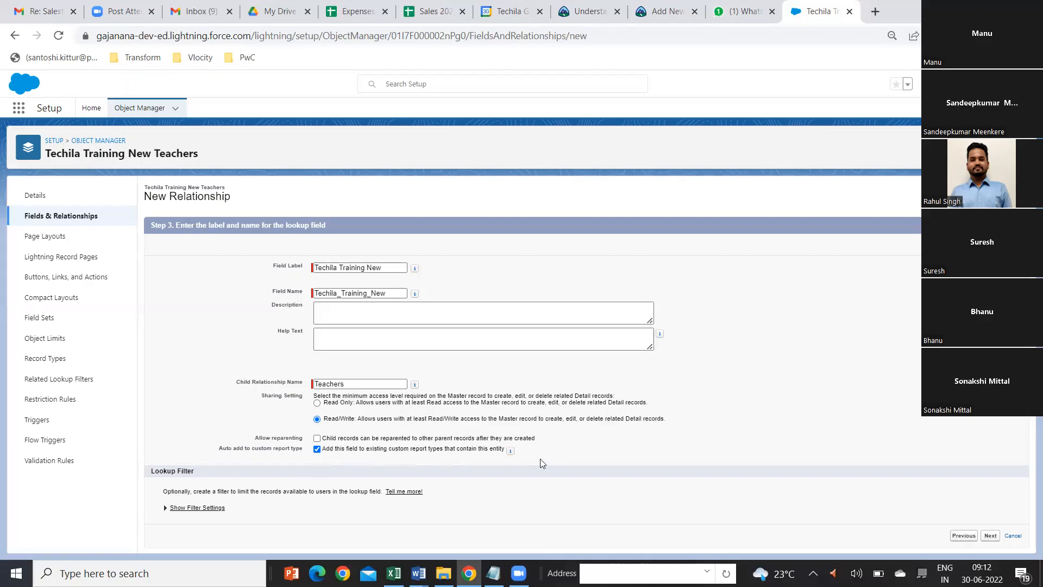
left_click(991, 537)
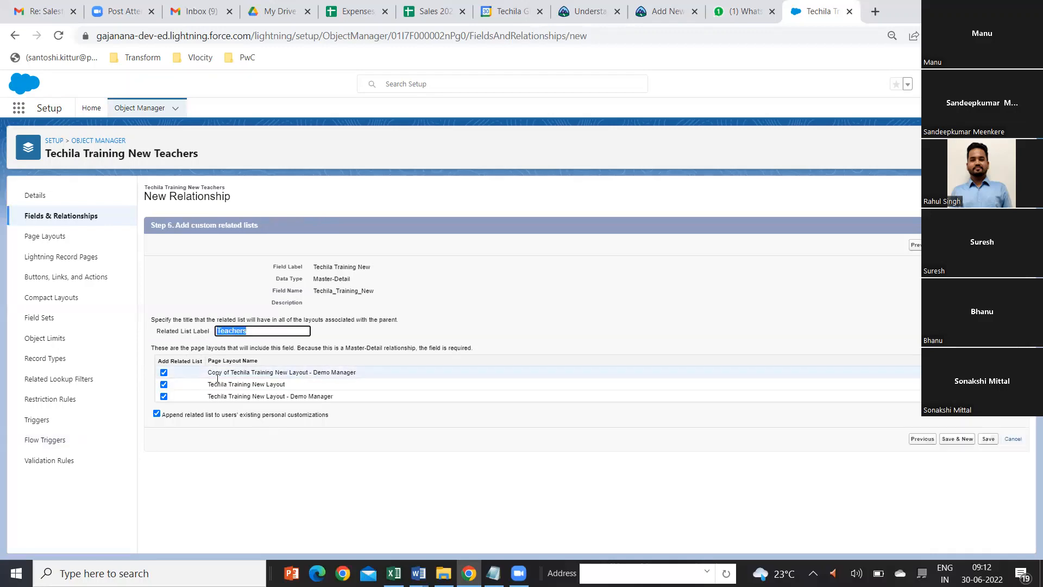
left_click(990, 440)
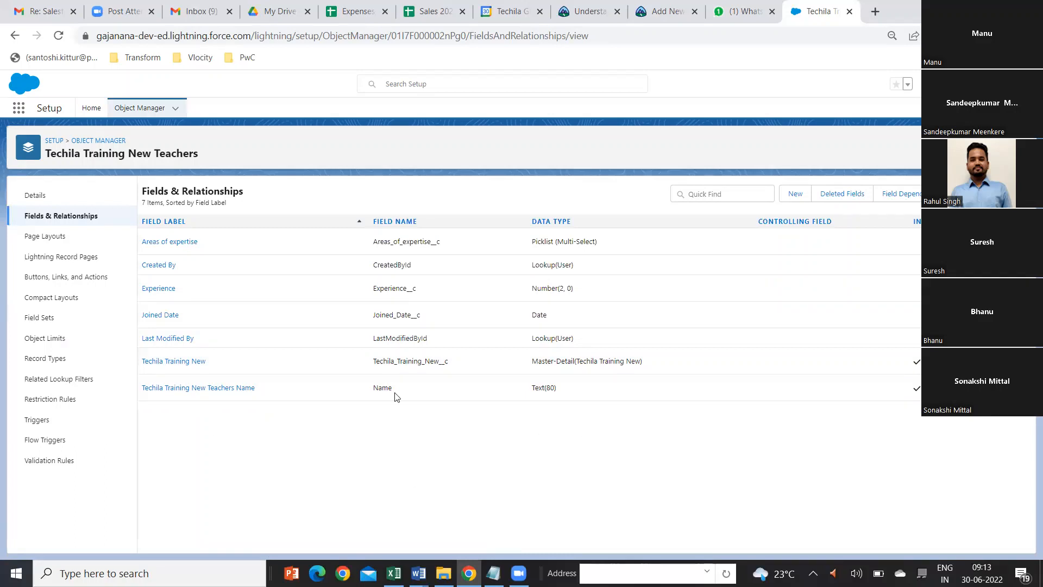
Step: Open the Setup home in a separate browser tab and find the Tabs settings page by searching for tab
left_click(17, 108)
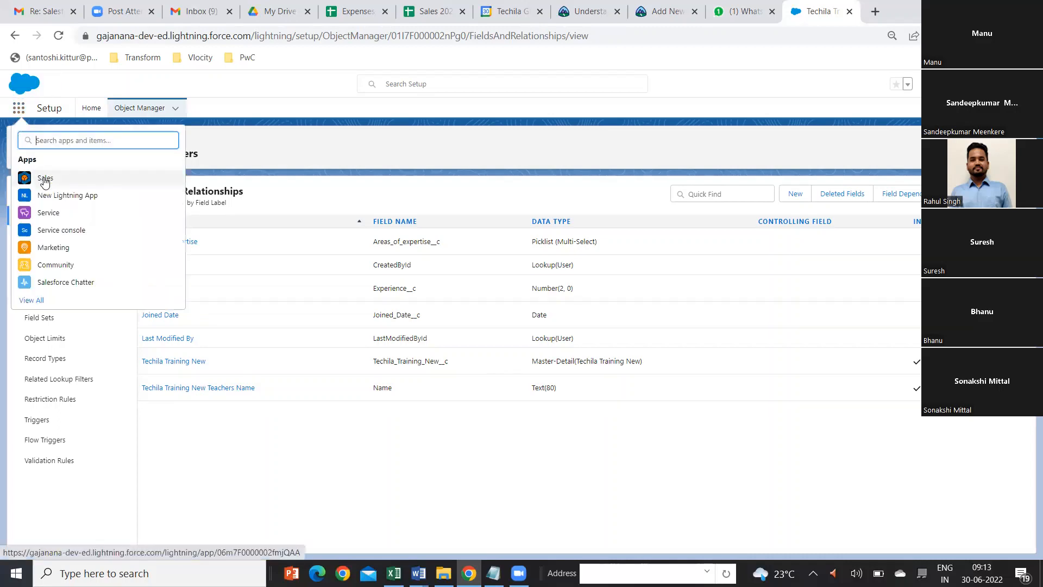
left_click(19, 107)
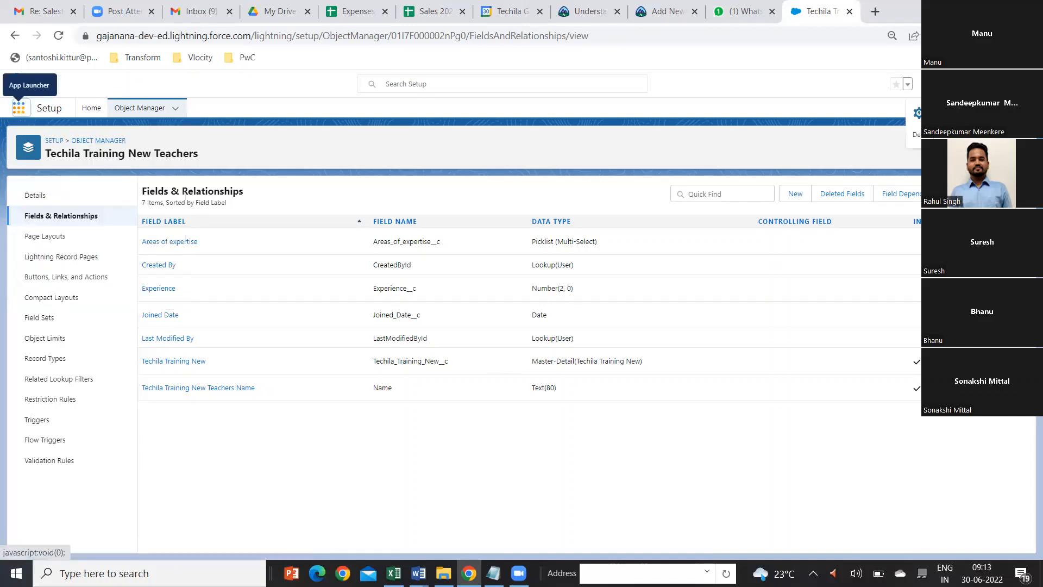
left_click(943, 113)
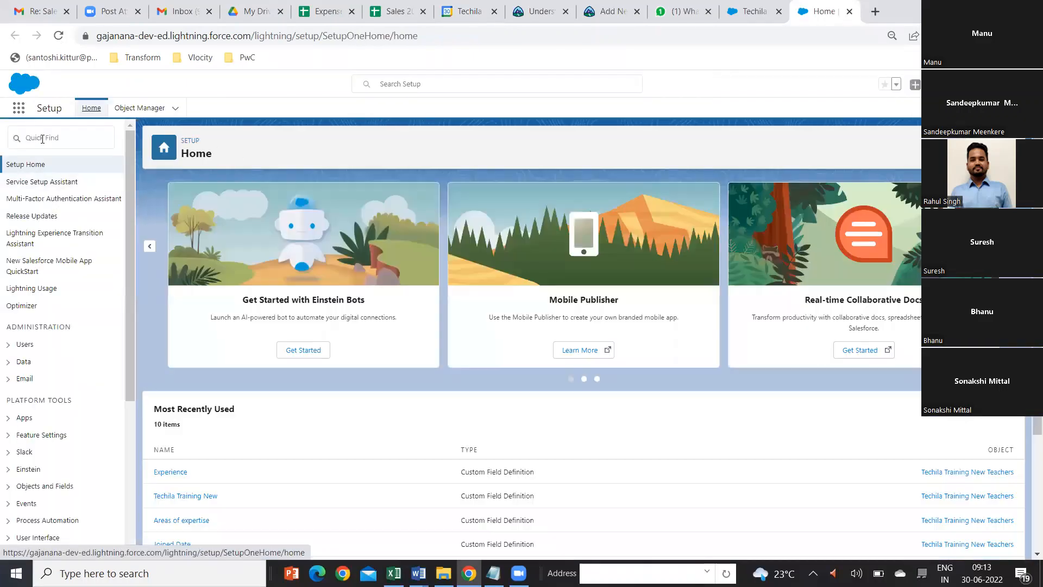
left_click(43, 140)
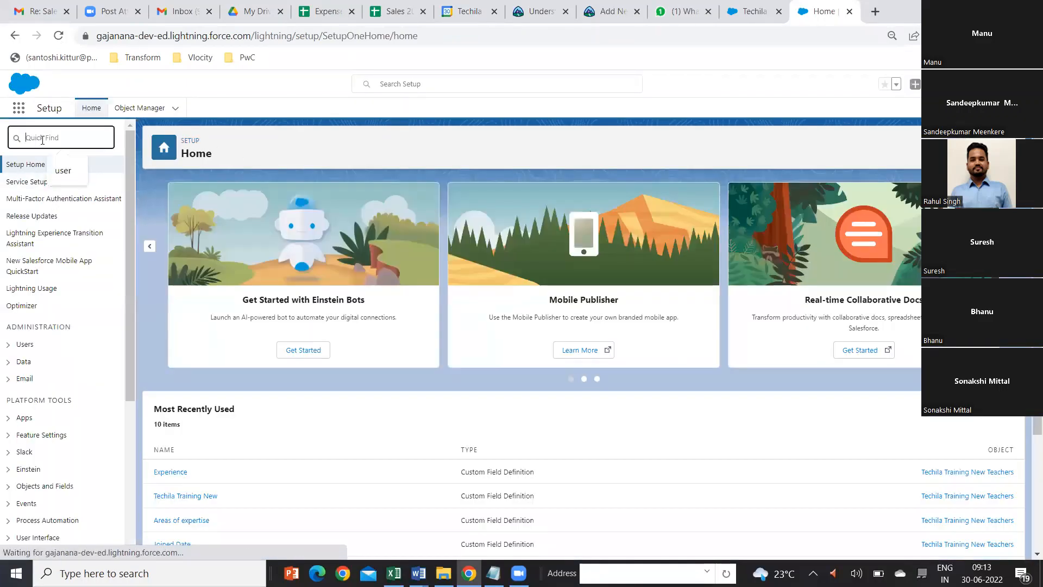
type("ta")
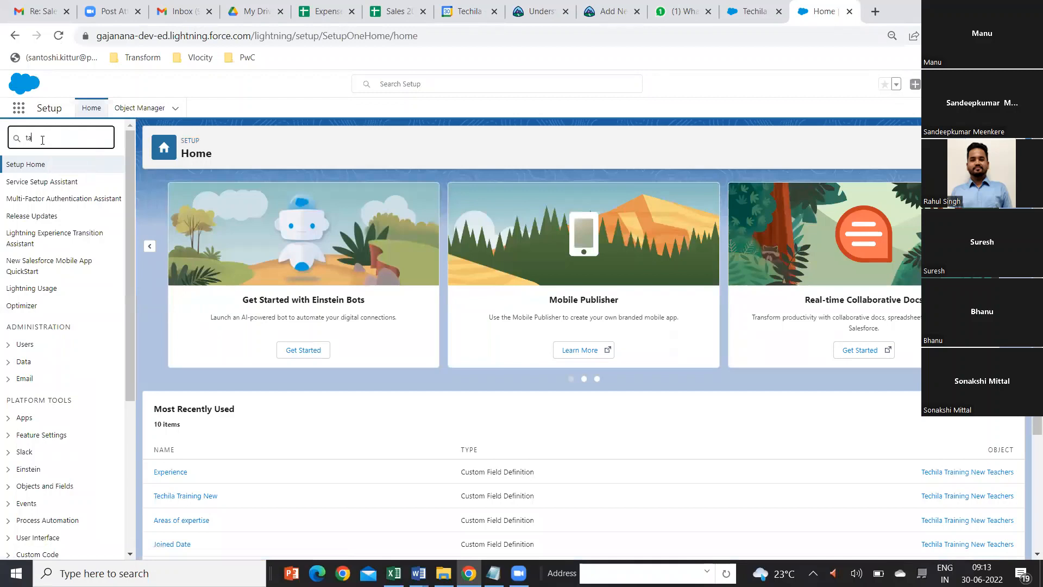
type("b")
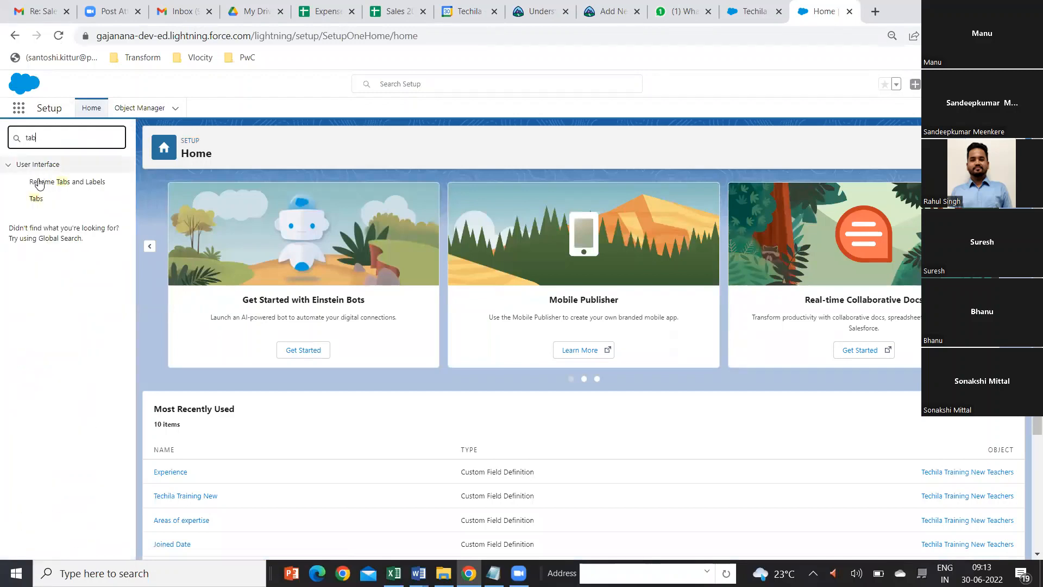
left_click(37, 200)
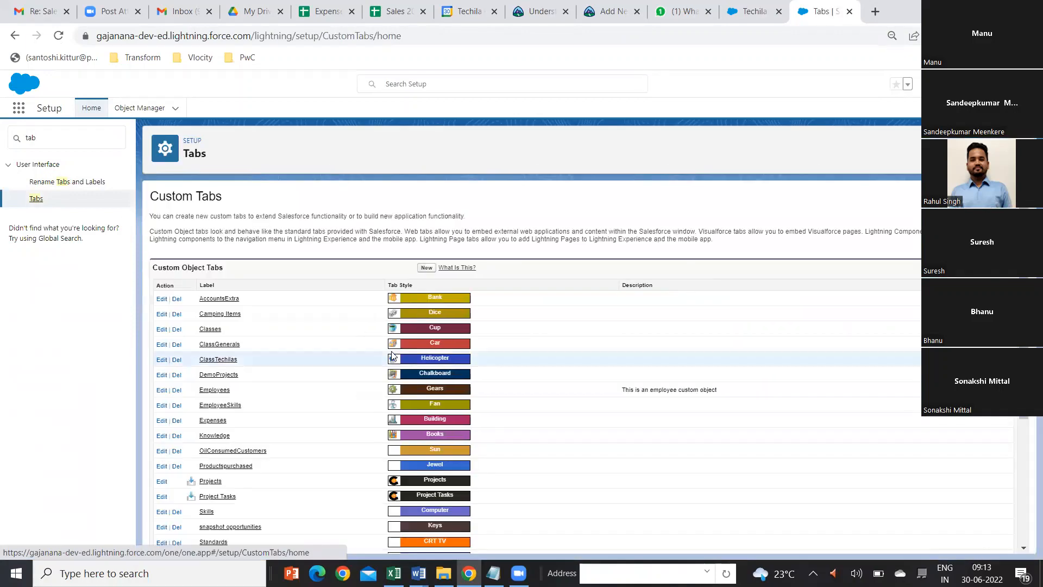
Step: Start a new custom object tab for Techila Training New Teachers with the Desk style, and continue to the profile visibility settings
left_click(427, 268)
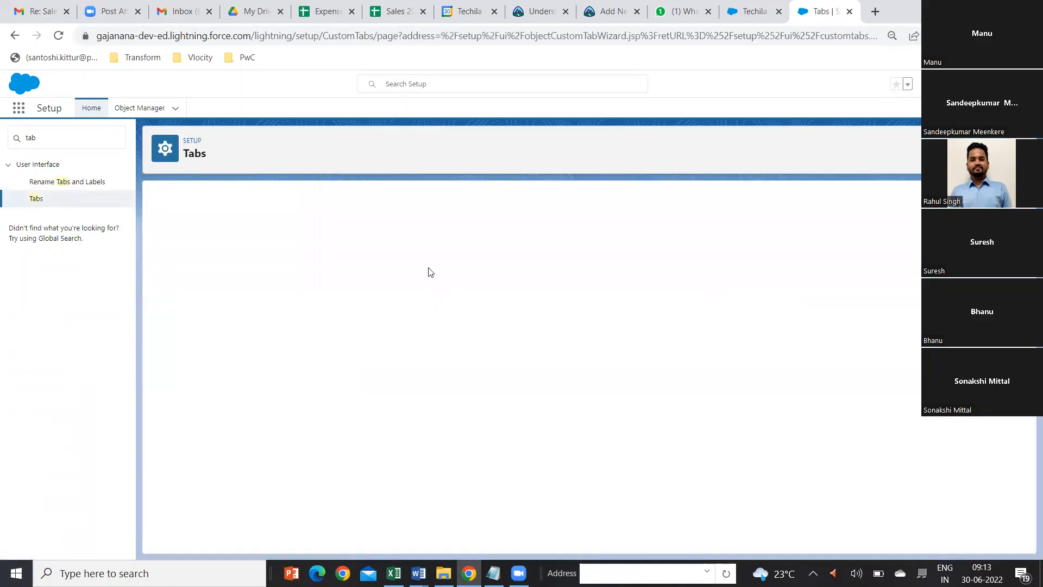
left_click(441, 281)
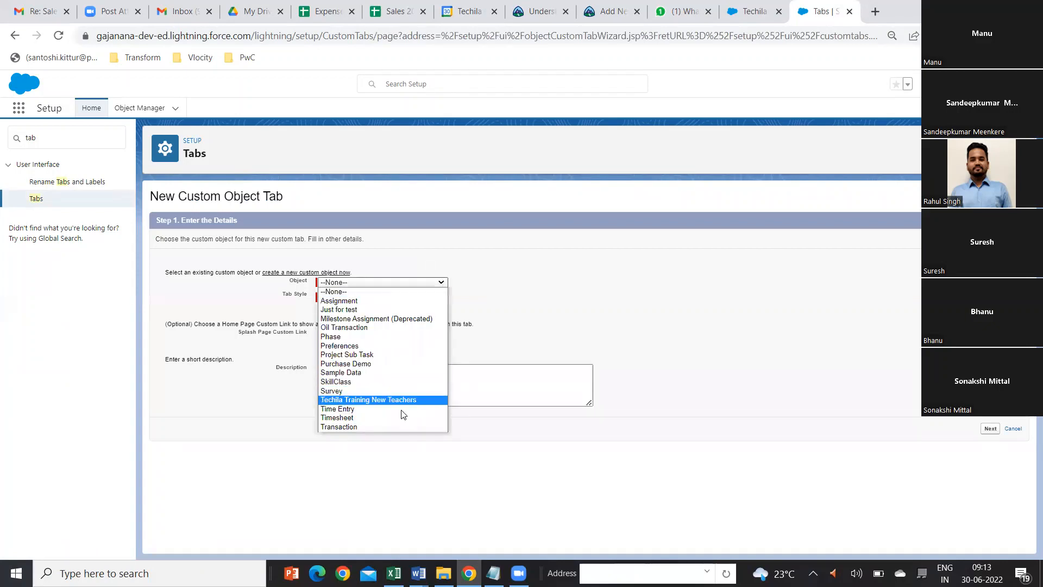
left_click(367, 399)
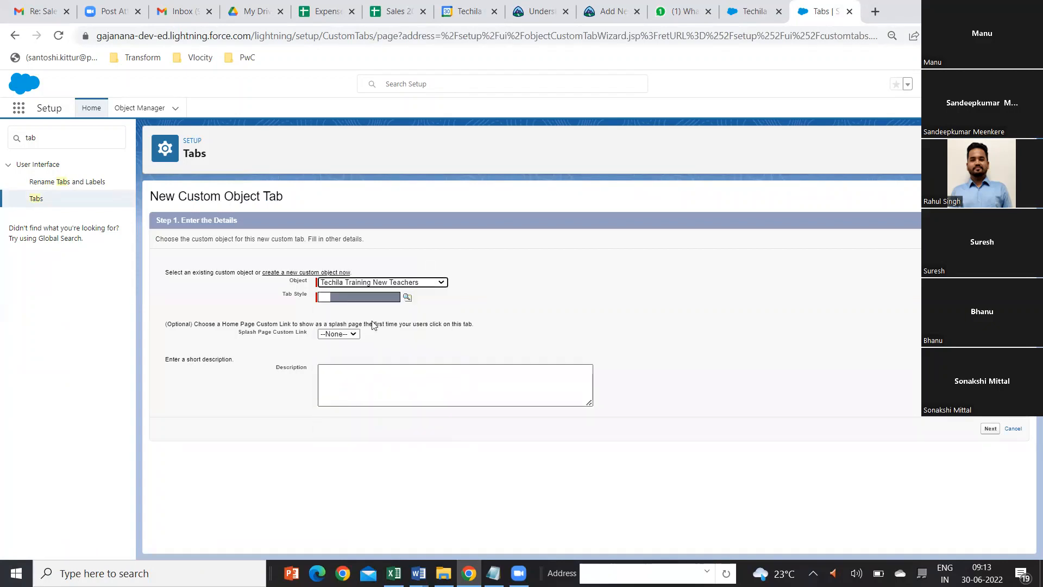
left_click(407, 298)
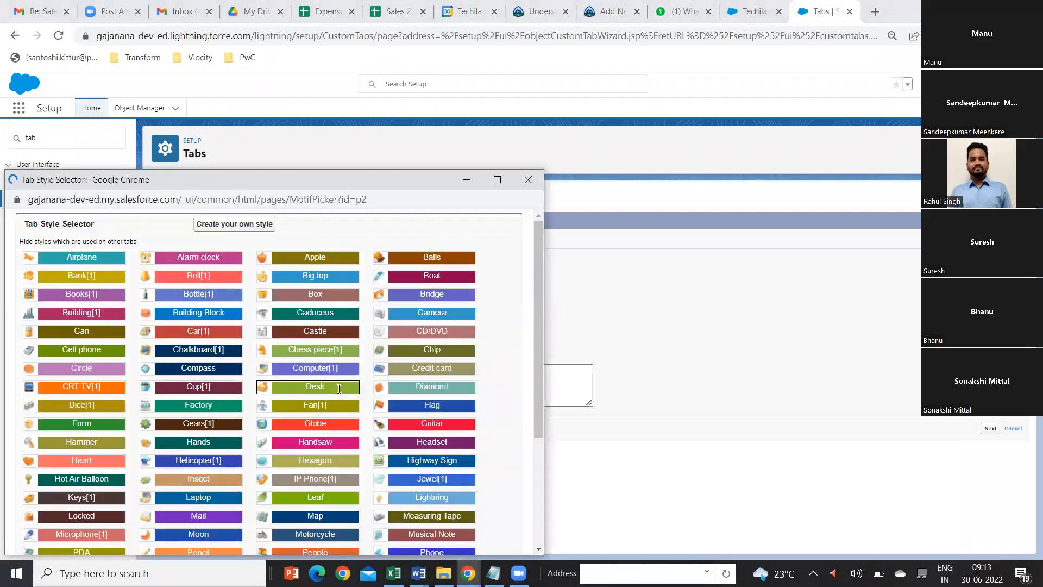
left_click(339, 387)
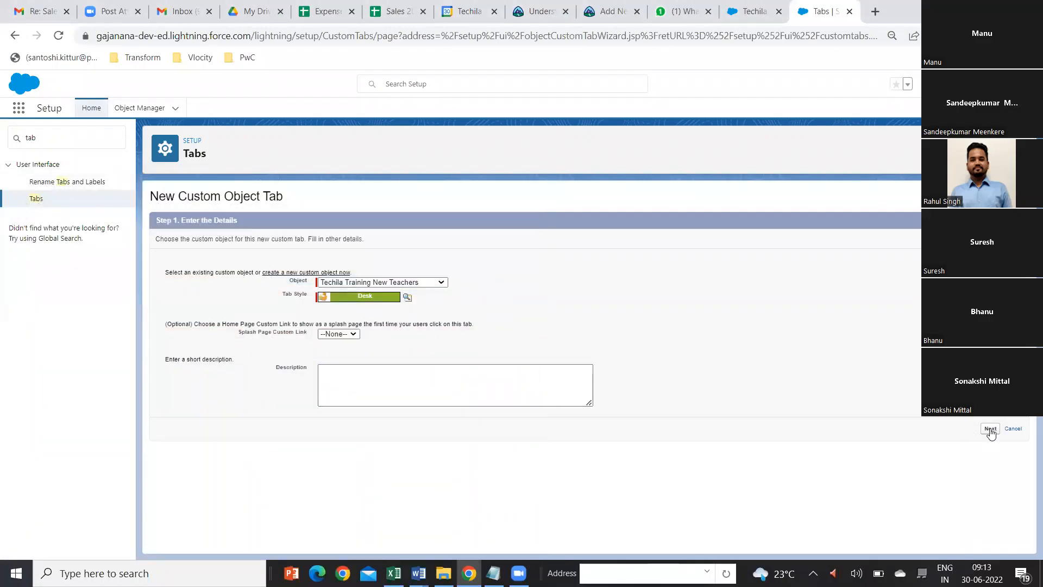
left_click(990, 429)
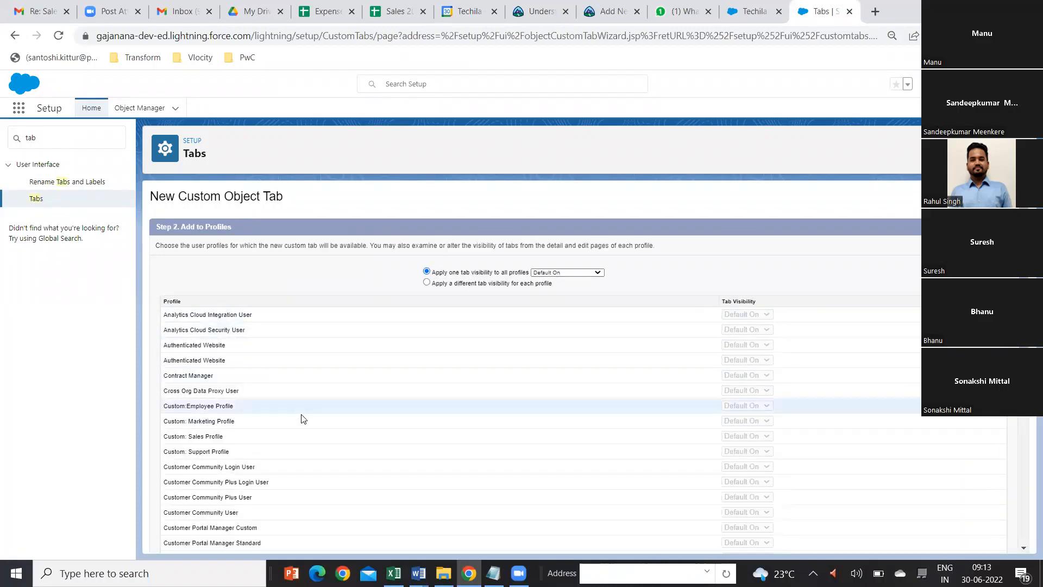
Step: Keep the tab Default On for all profiles and included in all custom apps, save it, and check the custom tabs list
scroll(327, 485, "down", 7)
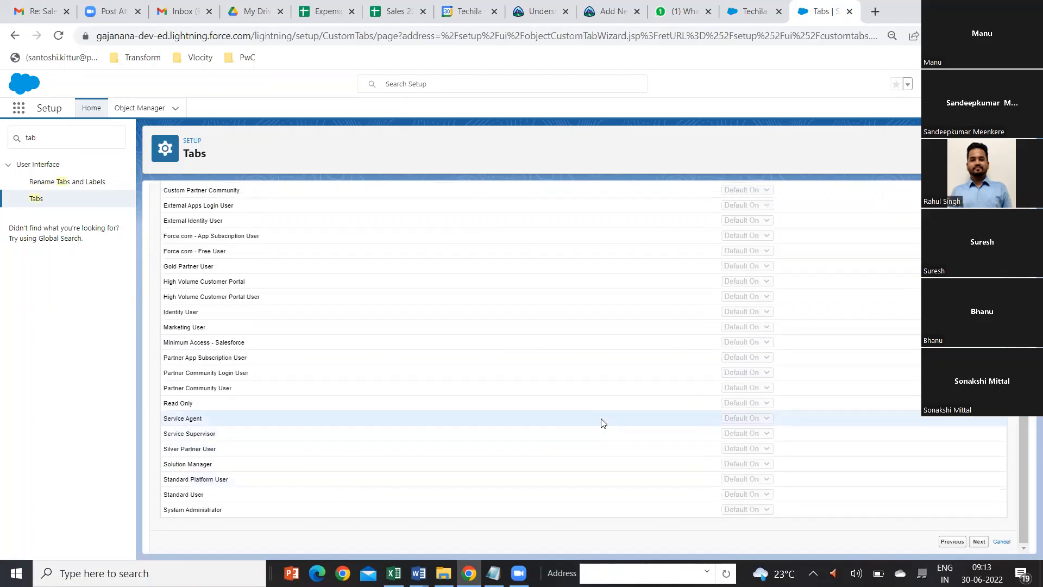
scroll(601, 422, "up", 10)
scroll(915, 414, "down", 7)
left_click(979, 542)
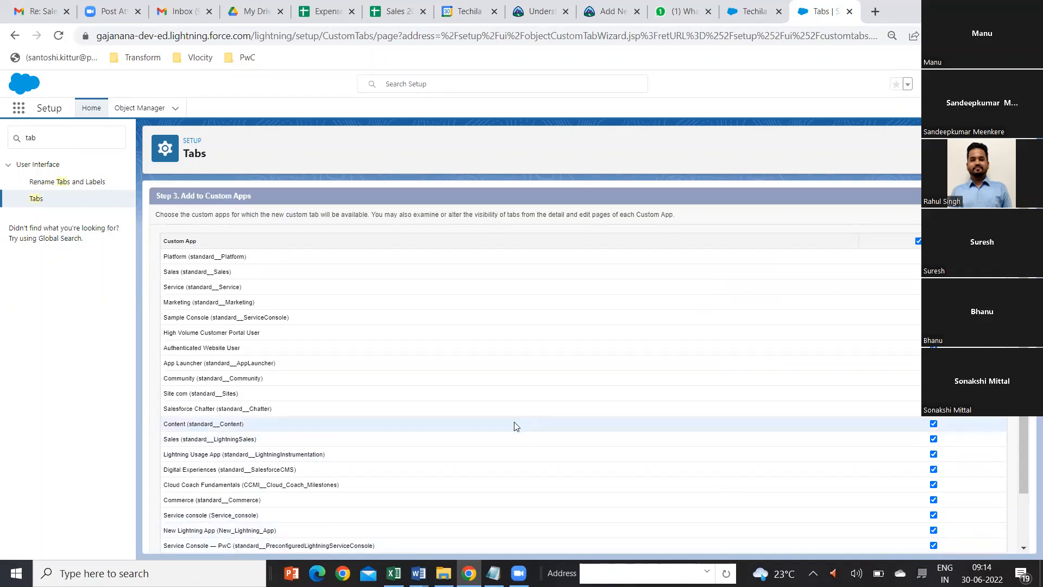
scroll(487, 395, "down", 1)
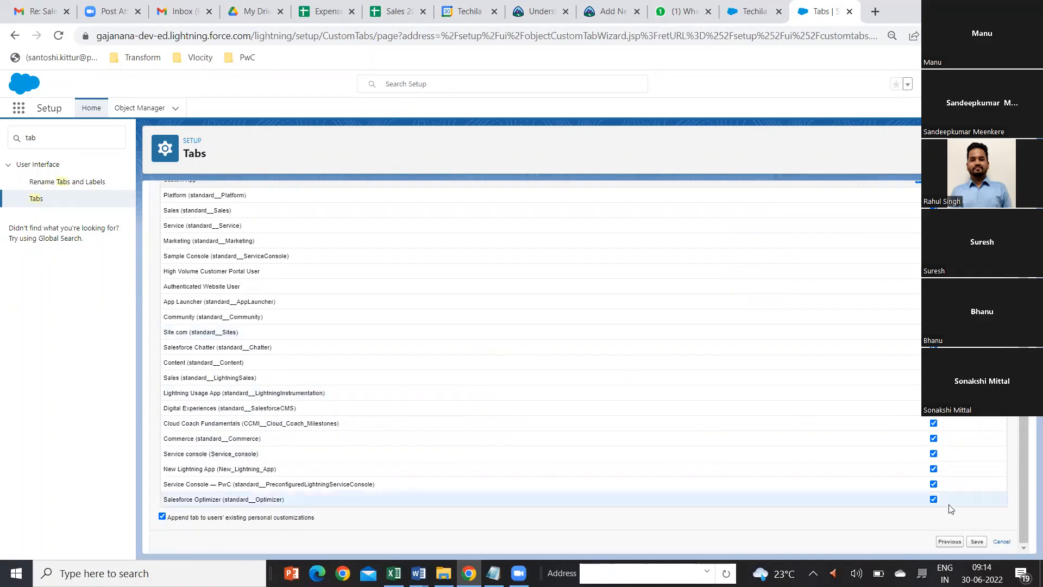
left_click(975, 542)
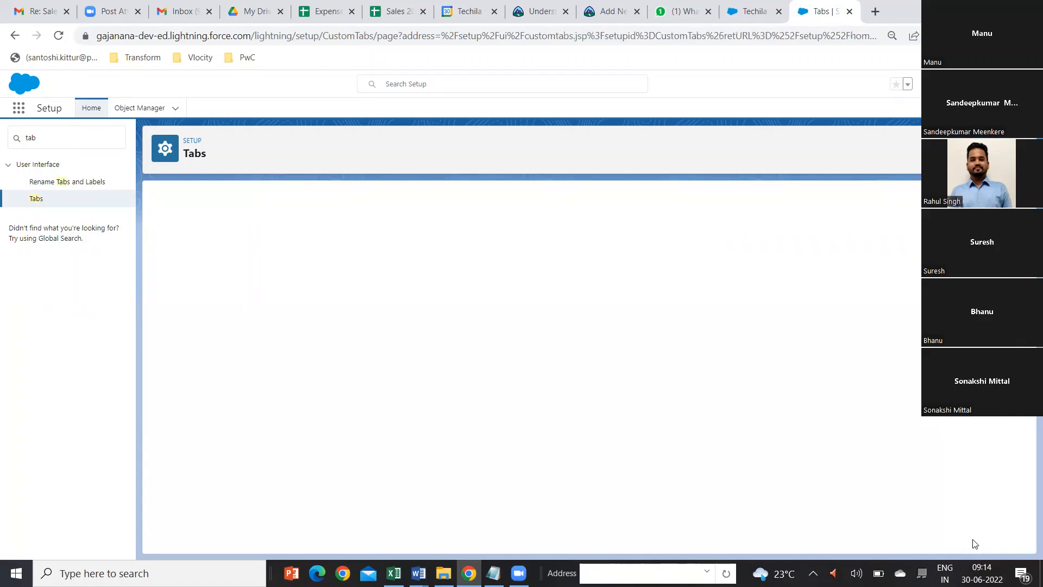
scroll(959, 456, "down", 1)
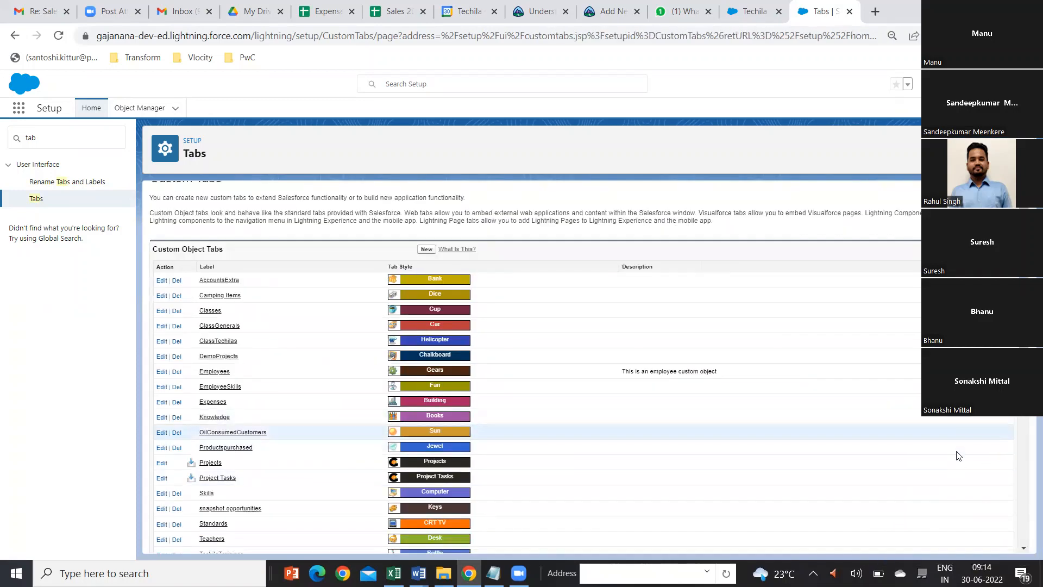
scroll(959, 455, "down", 5)
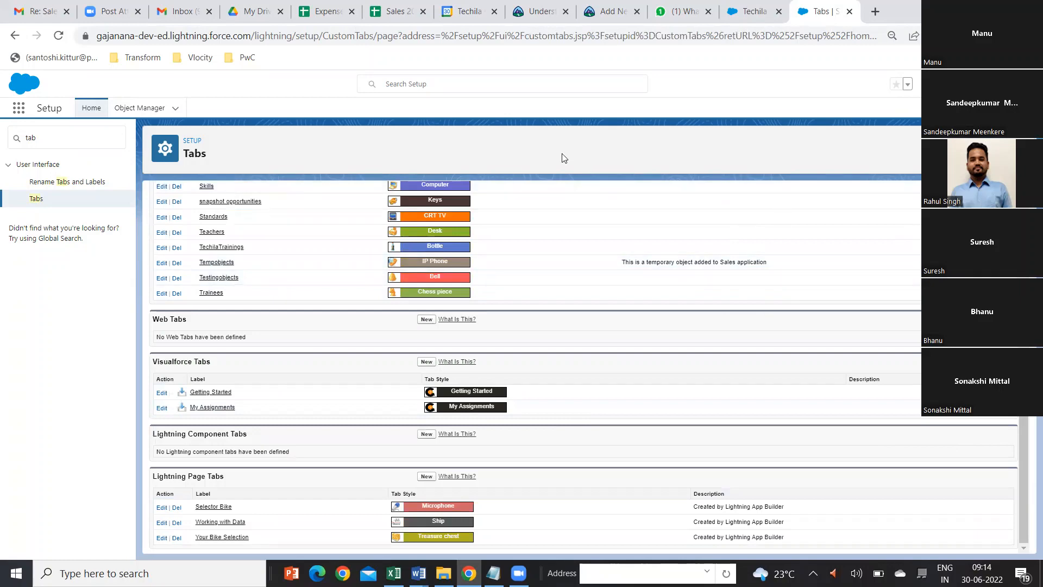
Step: Open the Sales app in a new browser tab and go to its Teachers list
left_click(744, 14)
left_click(821, 11)
left_click(19, 108)
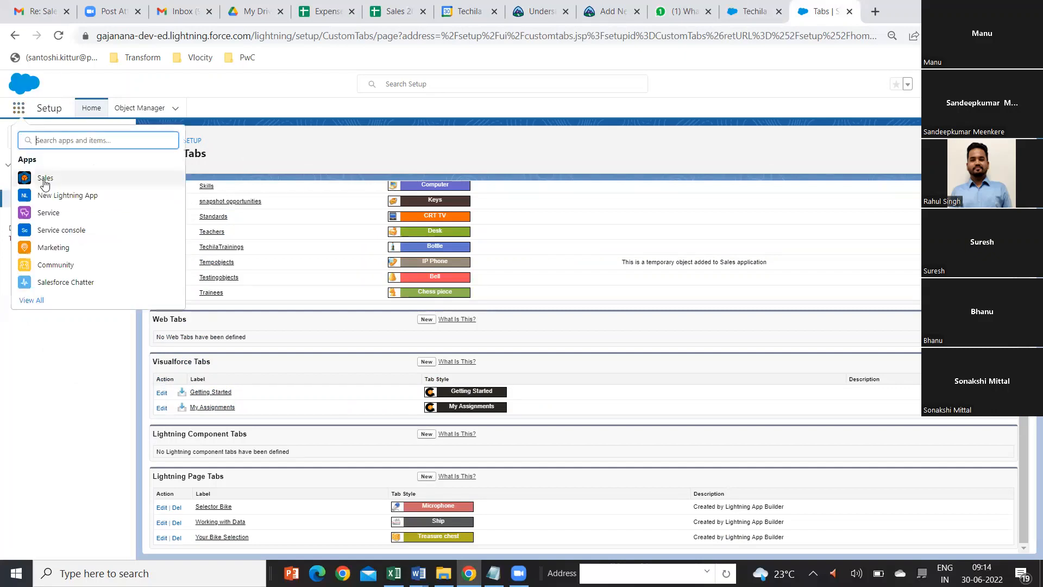
right_click(44, 181)
left_click(94, 191)
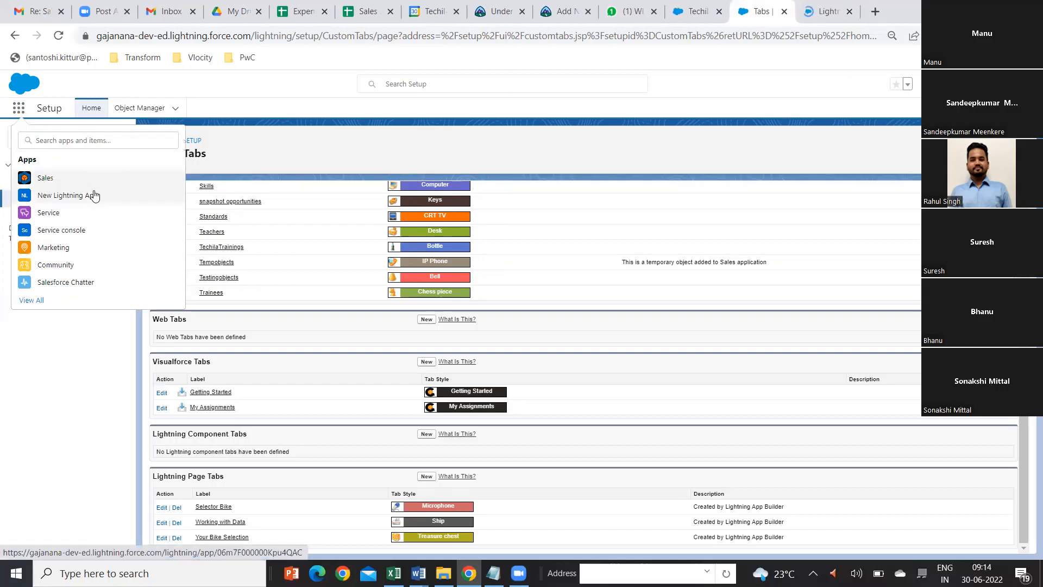
left_click(826, 11)
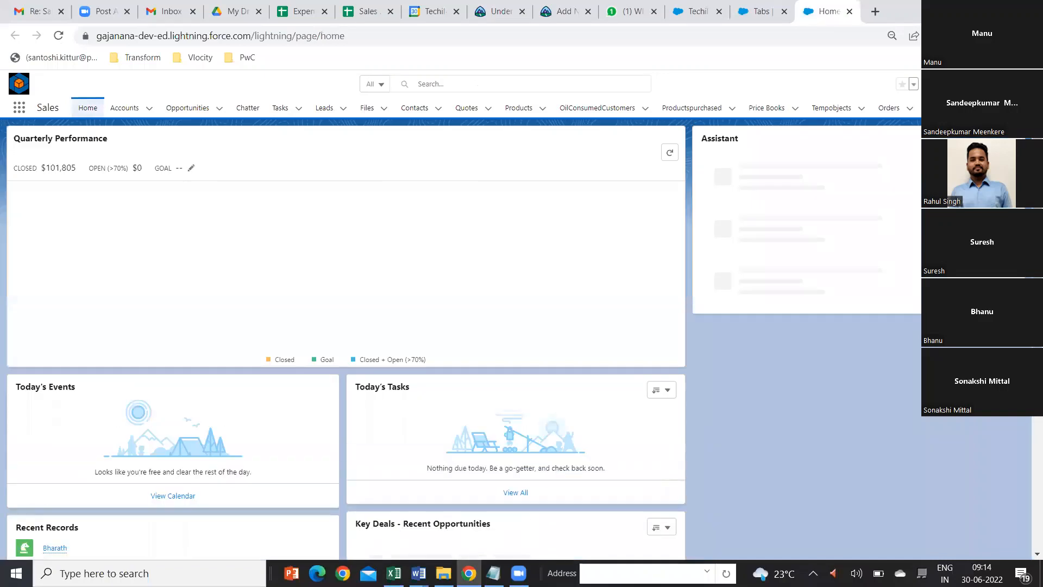
left_click(994, 107)
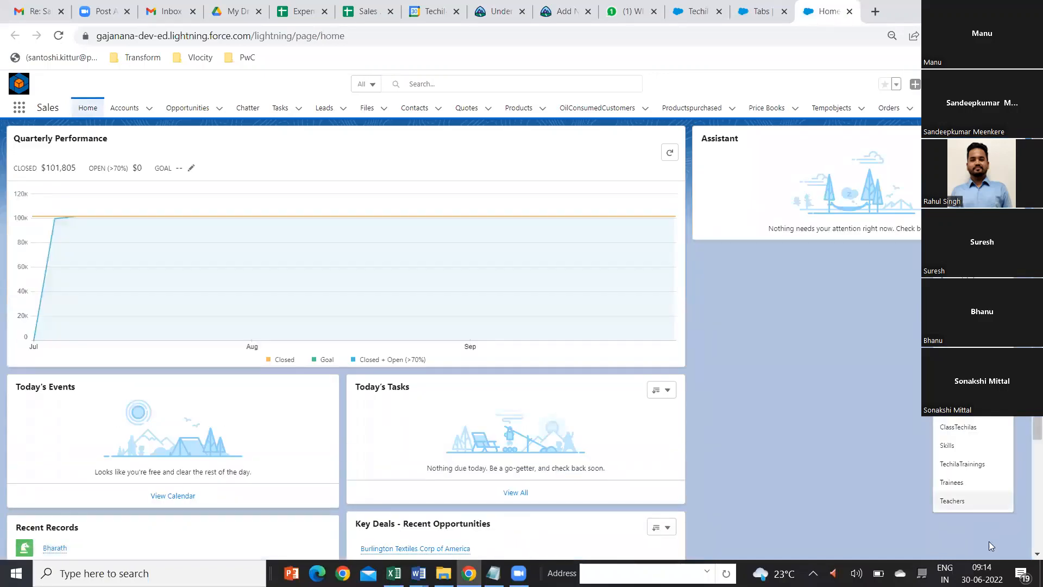
left_click(952, 501)
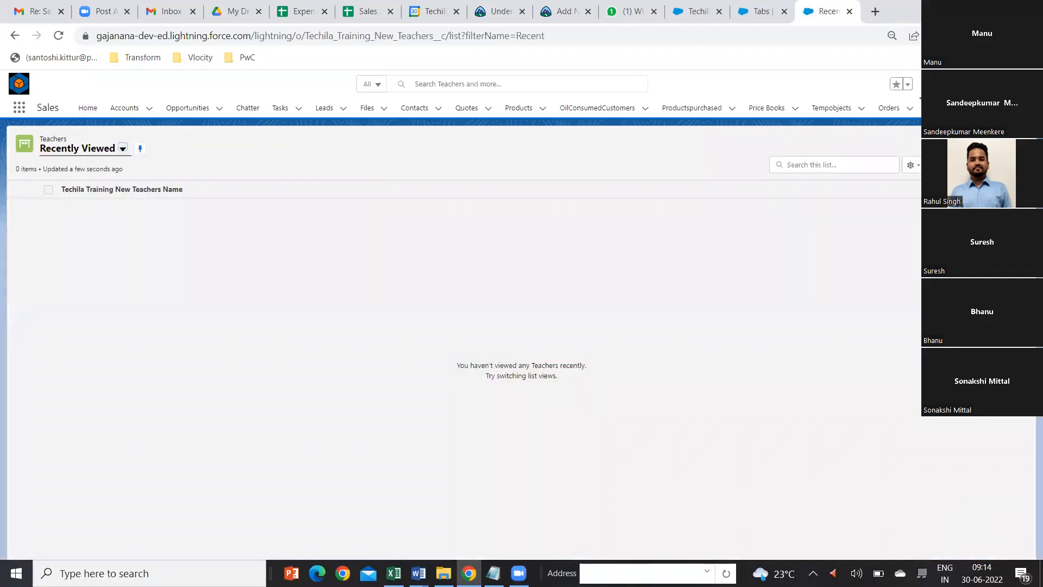
Step: Start a new Teachers record, enter the teacher's name, and set Experience to 15 and Joined Date to 6/1/2022
left_click(946, 143)
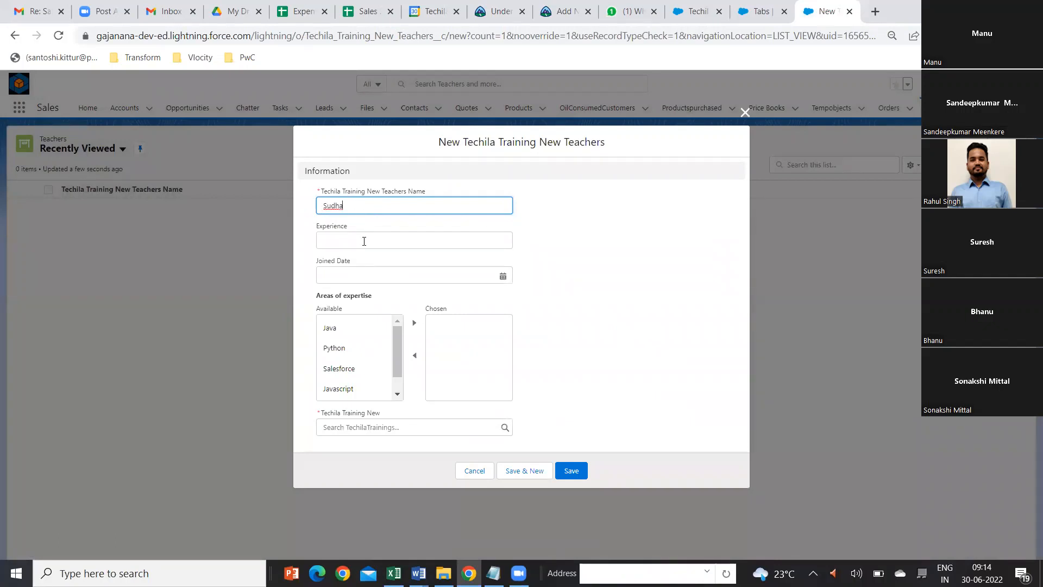
left_click(364, 241)
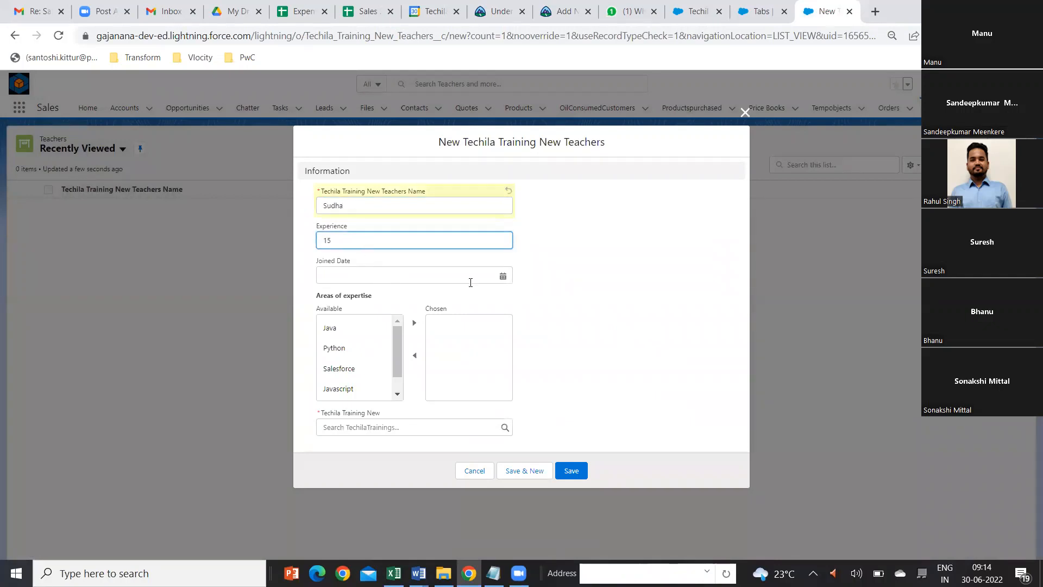
left_click(501, 275)
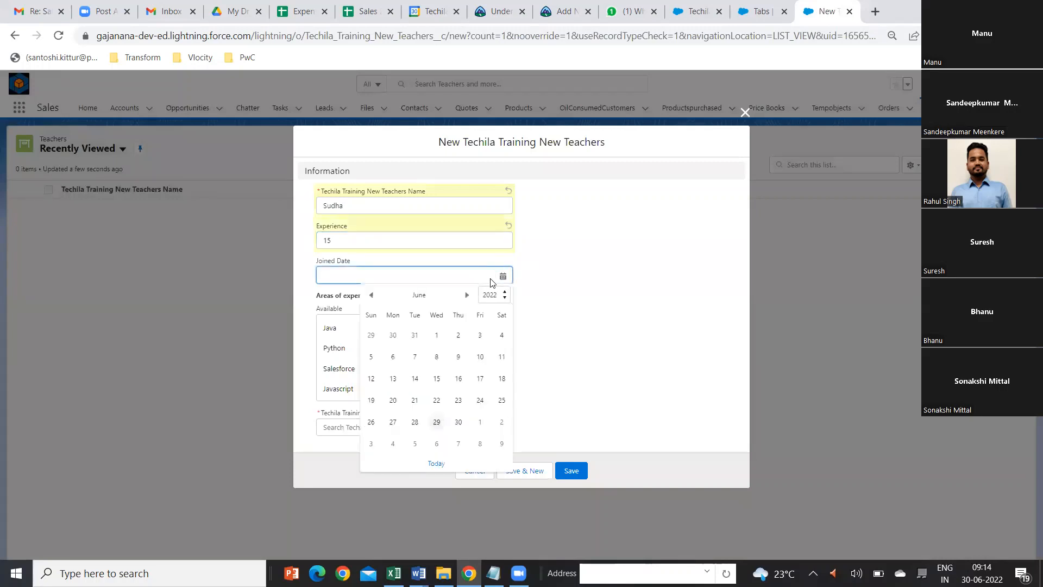
left_click(437, 337)
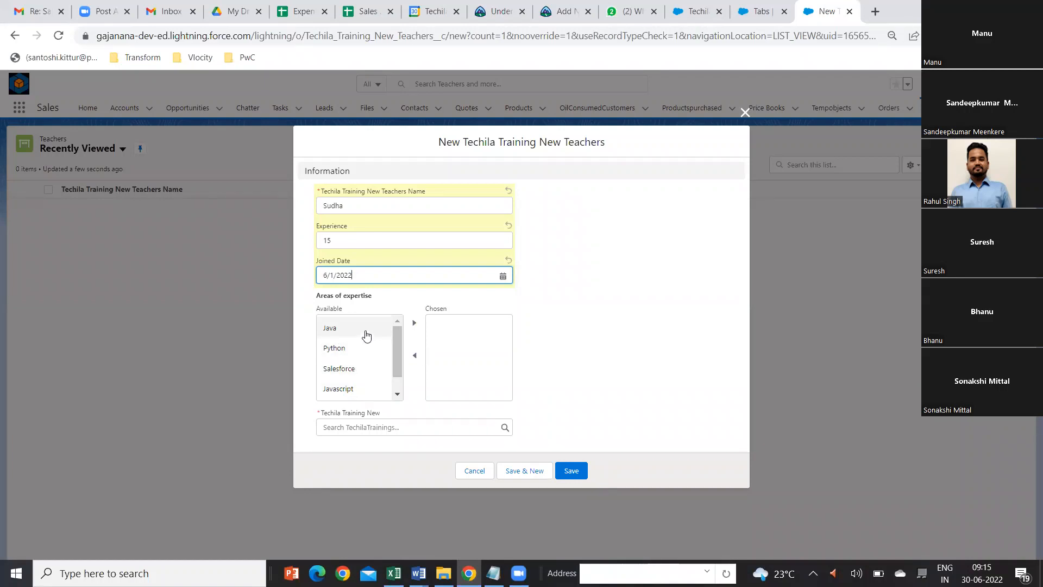
Step: Choose Java and Python as areas of expertise, link the teacher to the Second Batch training, and save the record
left_click(366, 335)
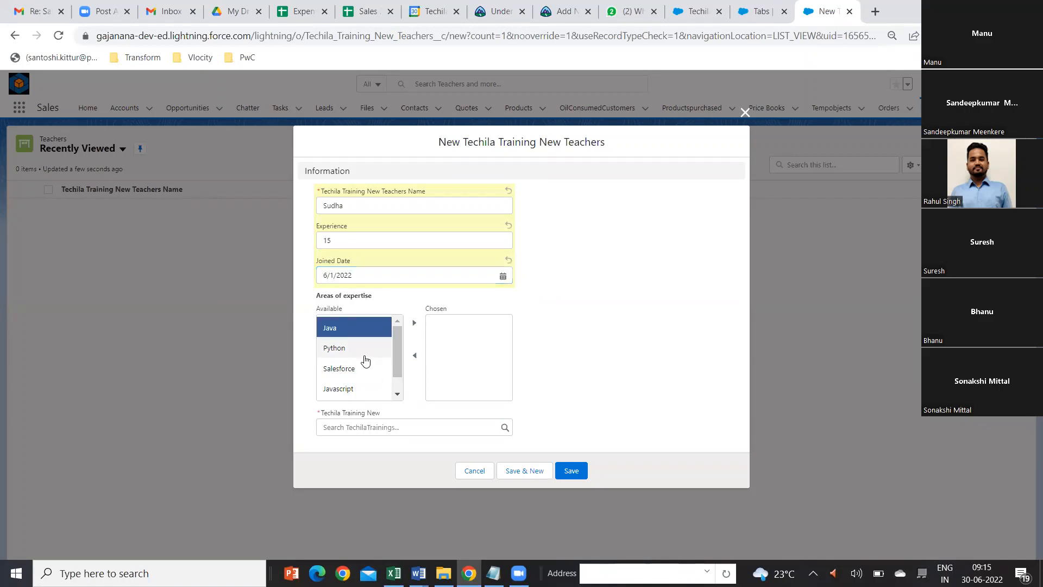
left_click(354, 344, "shift")
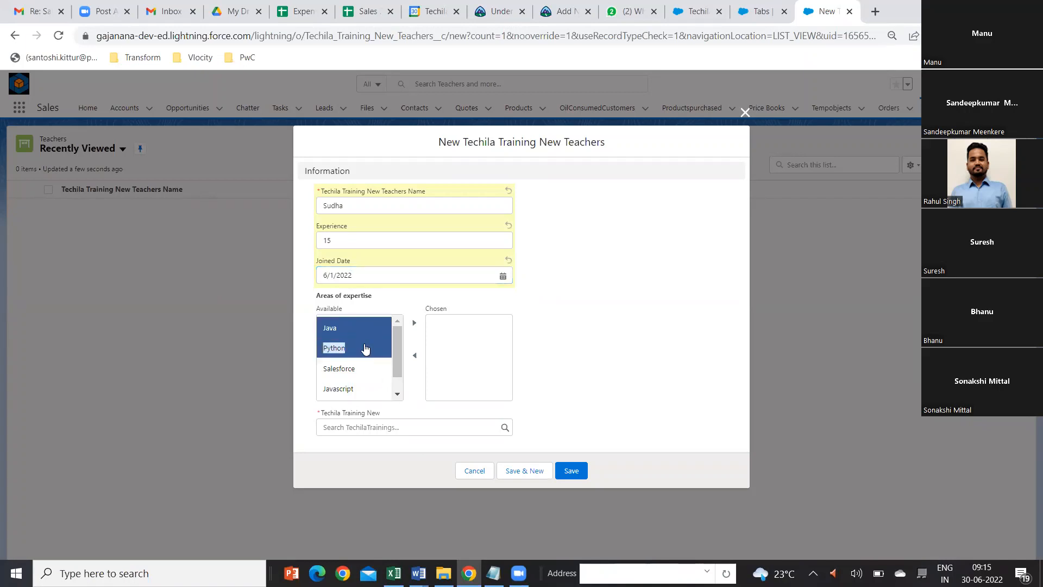
left_click(416, 323)
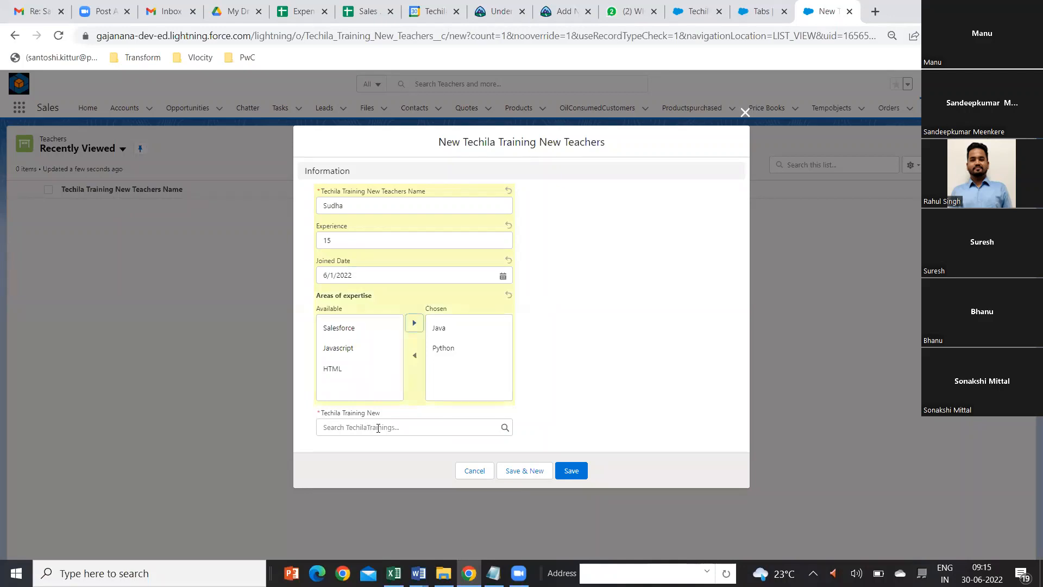
left_click(498, 427)
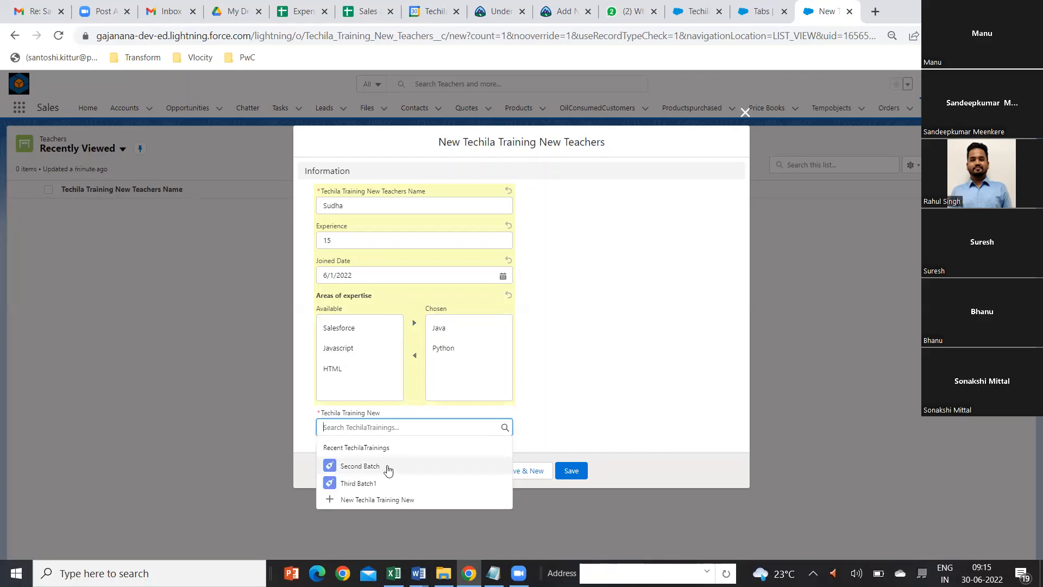
left_click(368, 470)
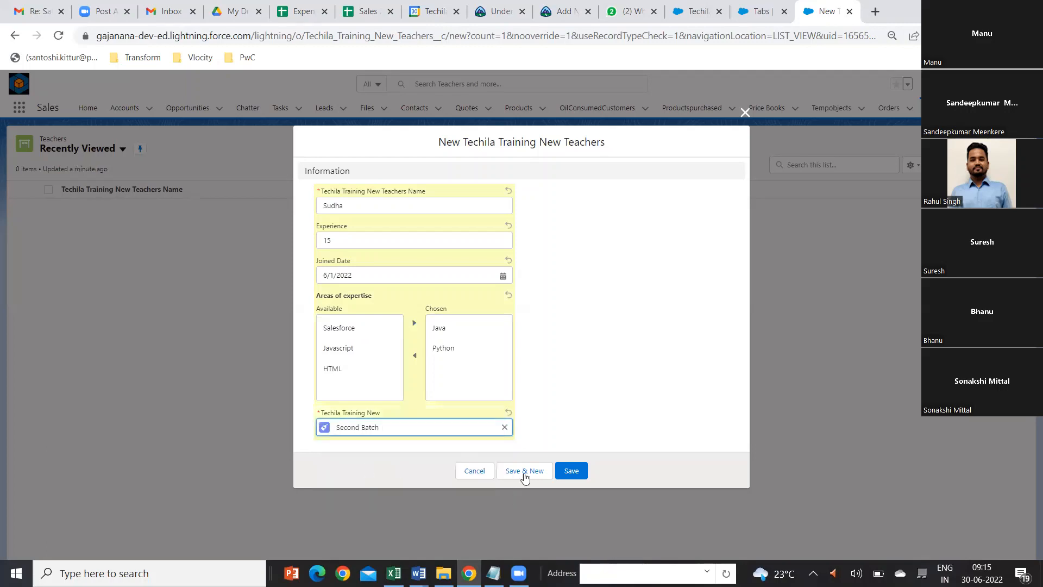
left_click(570, 471)
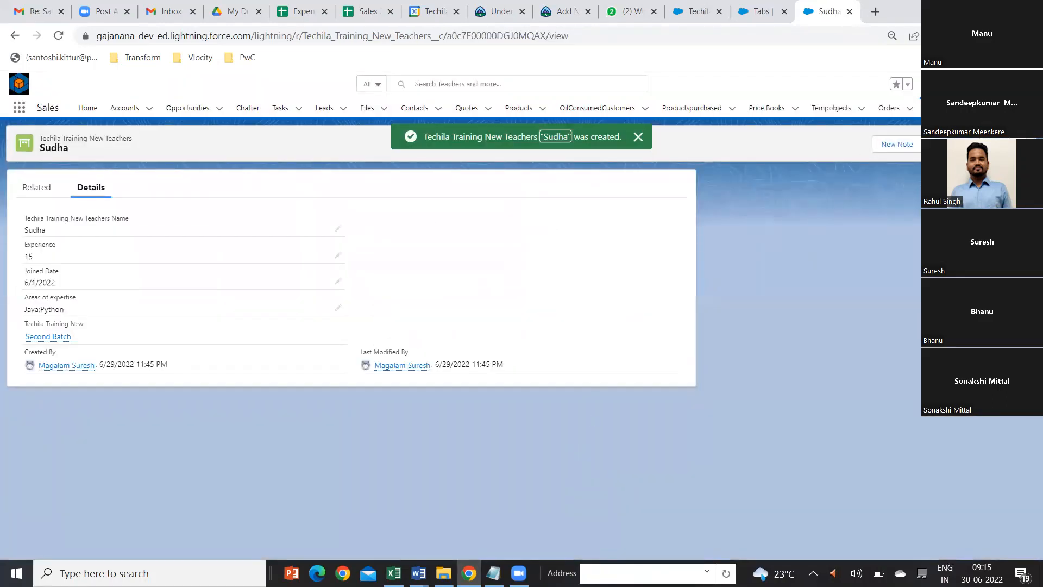
Step: Return to the Teachers list, switch to the All list view, and pin it
left_click(944, 107)
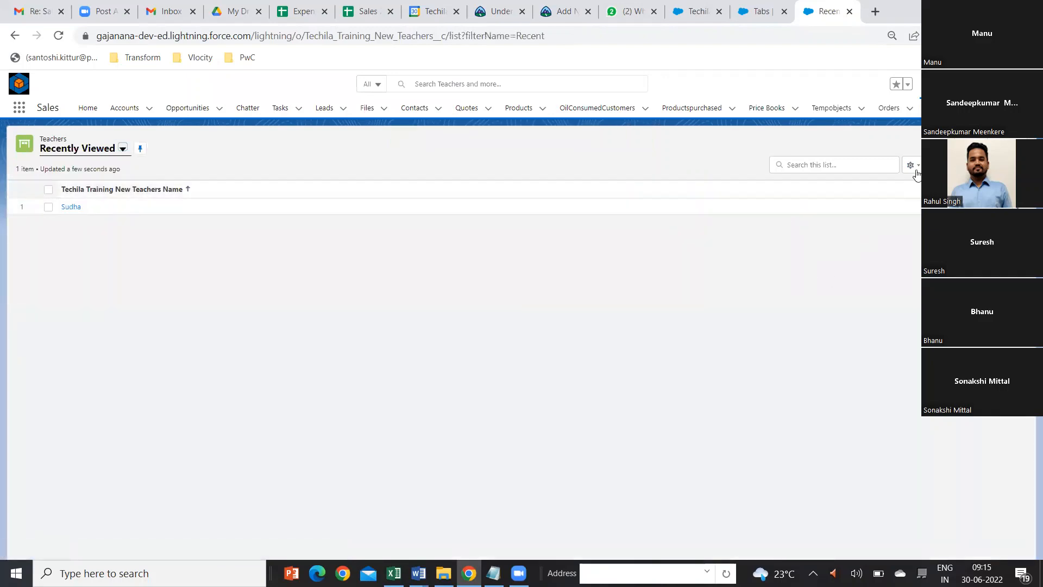
left_click(916, 166)
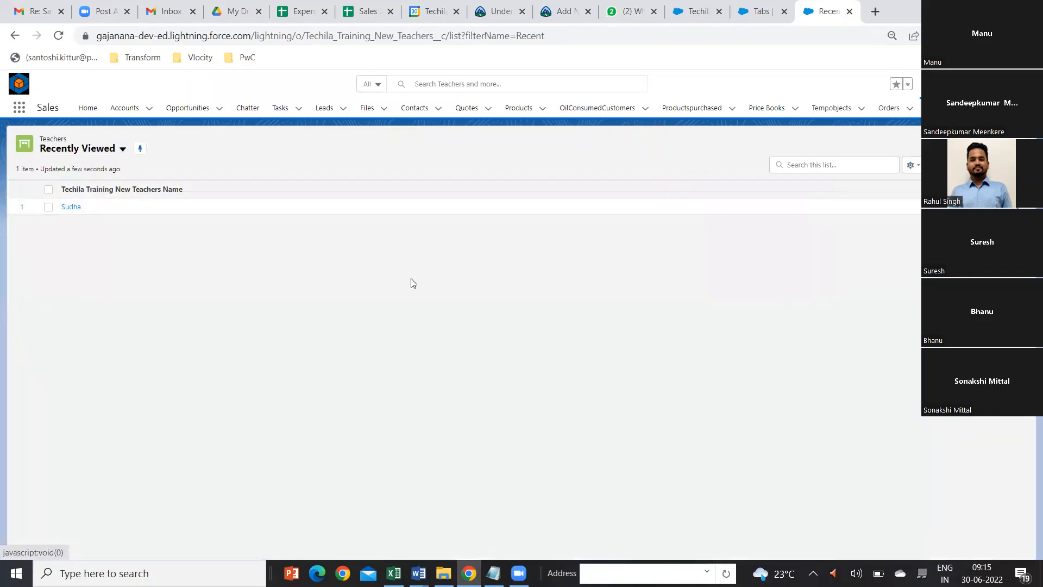
left_click(121, 151)
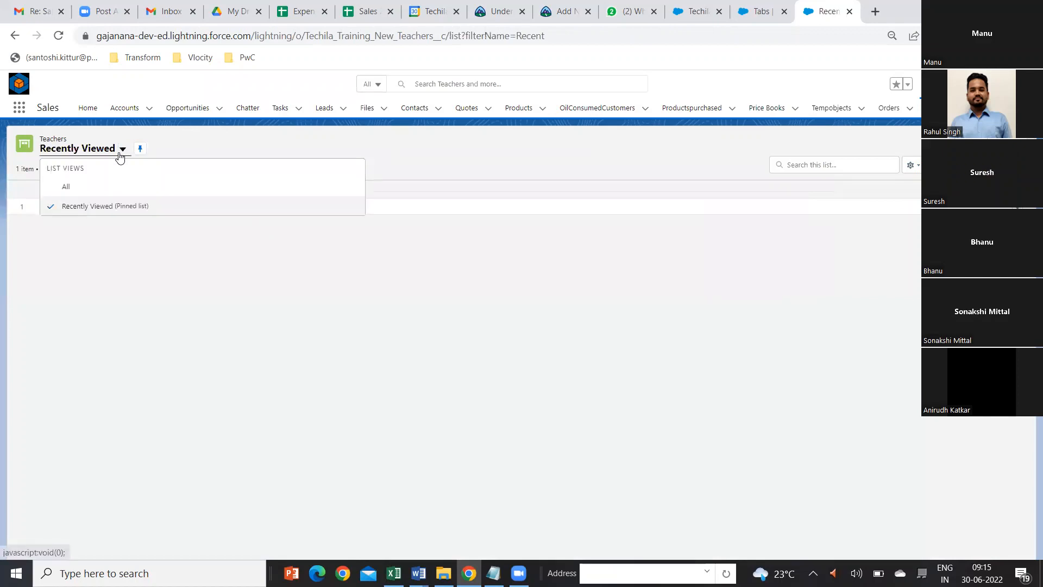
left_click(89, 187)
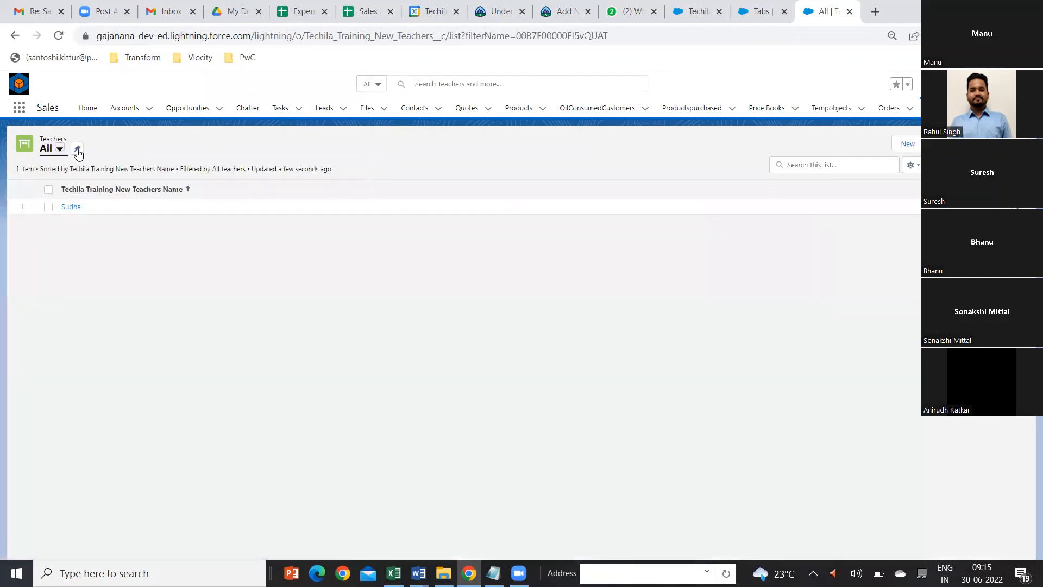
left_click(77, 149)
Step: Add Techila Training New and Experience to the visible fields of the All list view and save
left_click(912, 166)
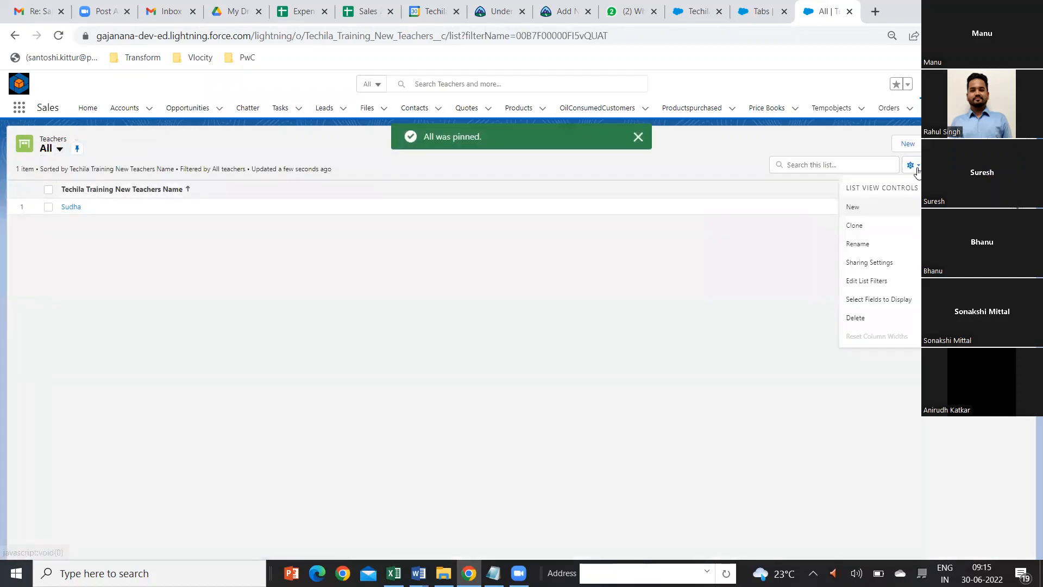
left_click(899, 297)
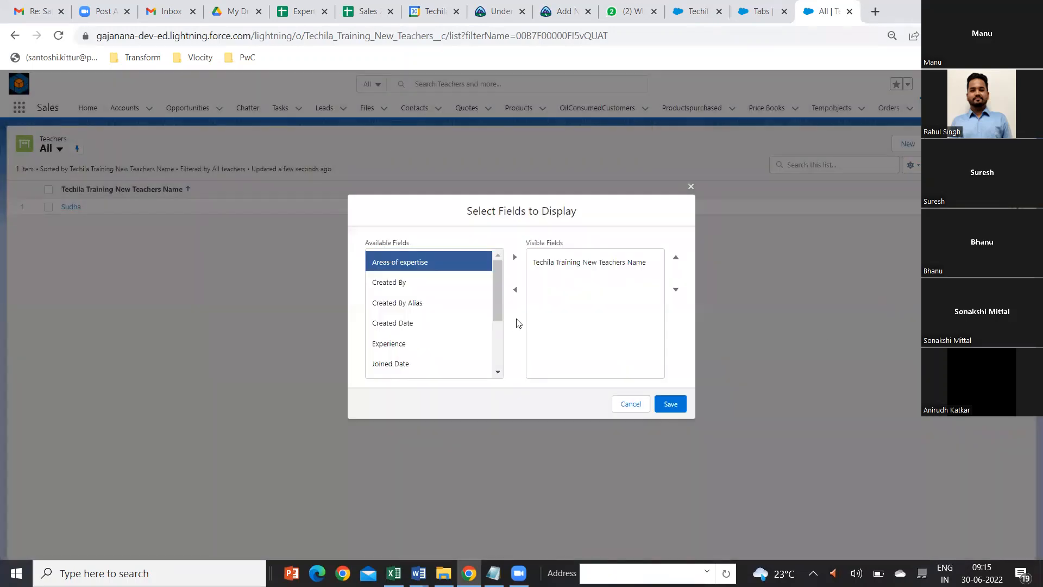
left_click_drag(499, 299, 501, 346)
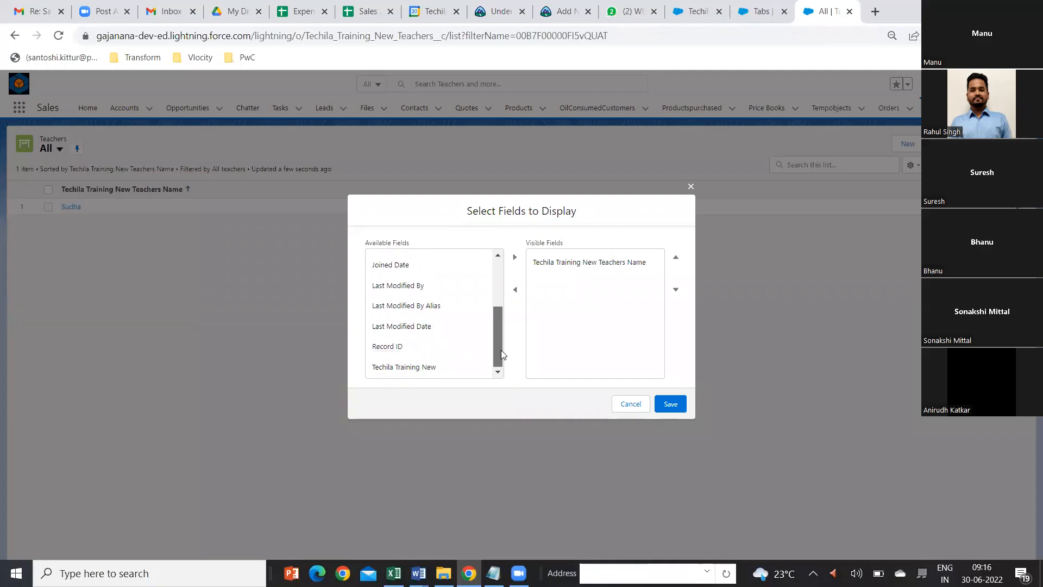
mouse_move(501, 350)
left_mouse_down()
mouse_move(490, 326)
mouse_move(497, 348)
left_mouse_up()
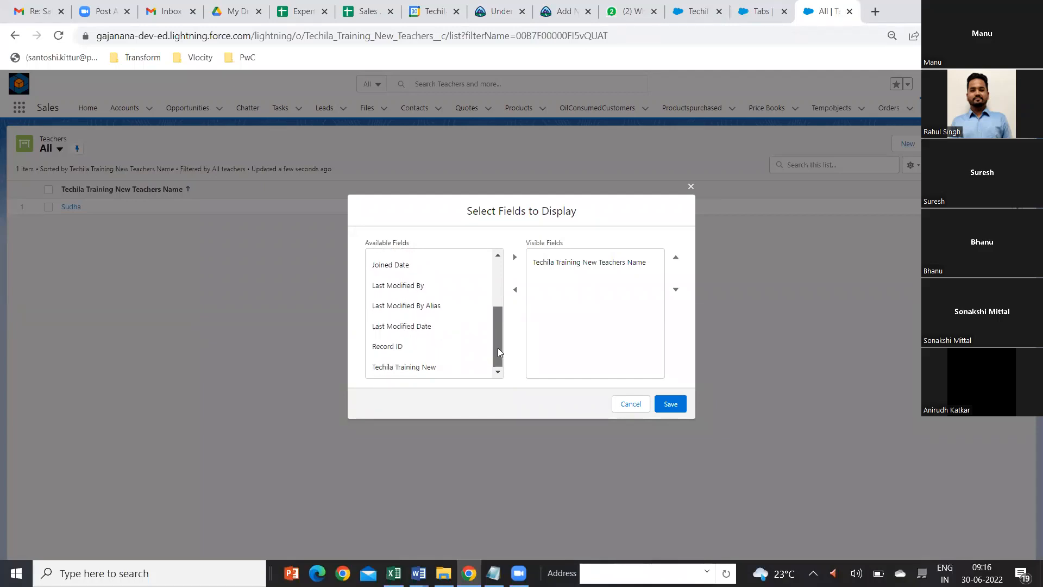
left_click(418, 368)
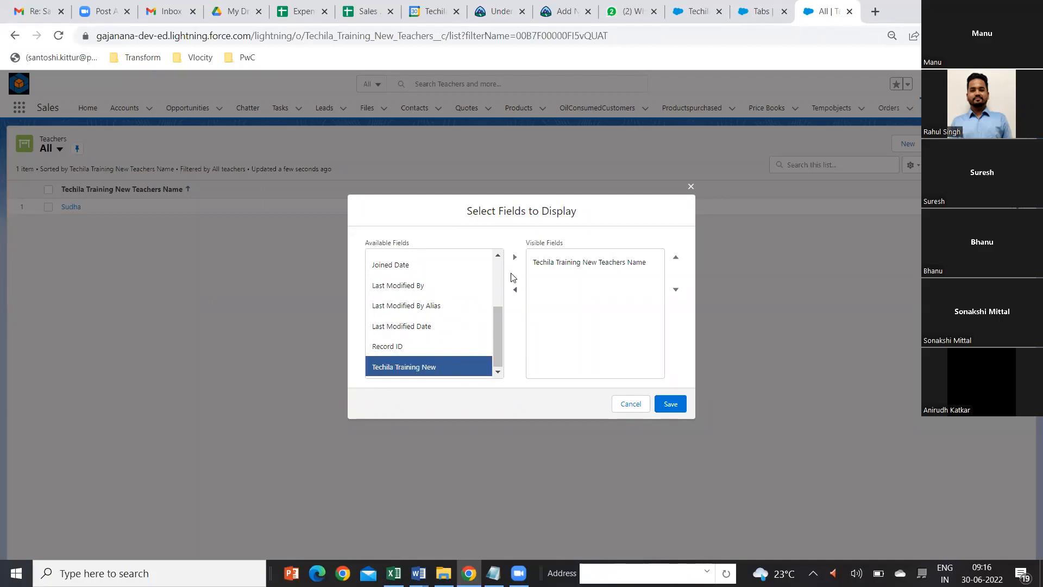
left_click(515, 257)
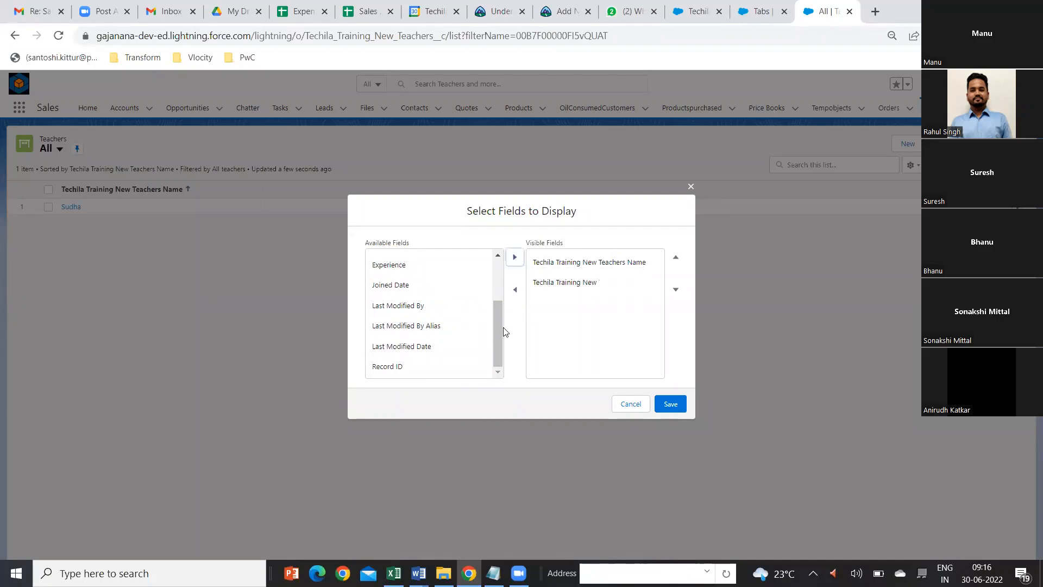
scroll(500, 329, "up", 2)
left_click_drag(496, 318, 497, 310)
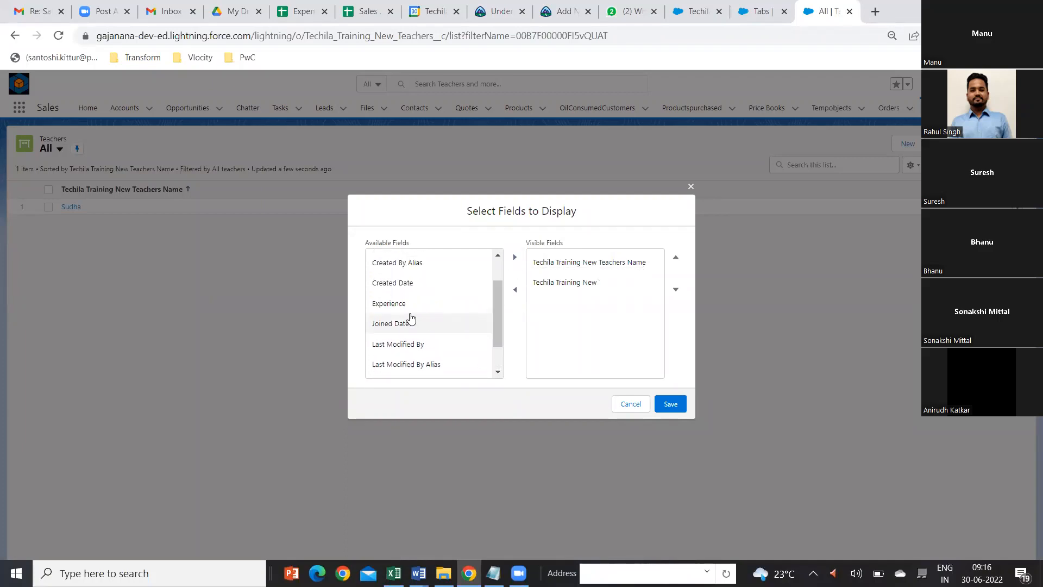
left_click(408, 310)
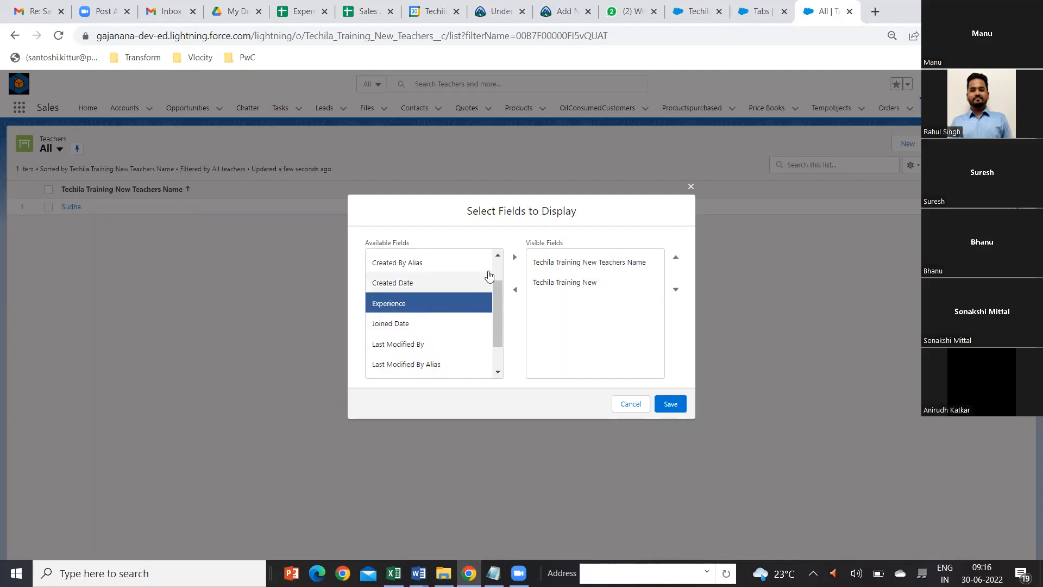
left_click(515, 261)
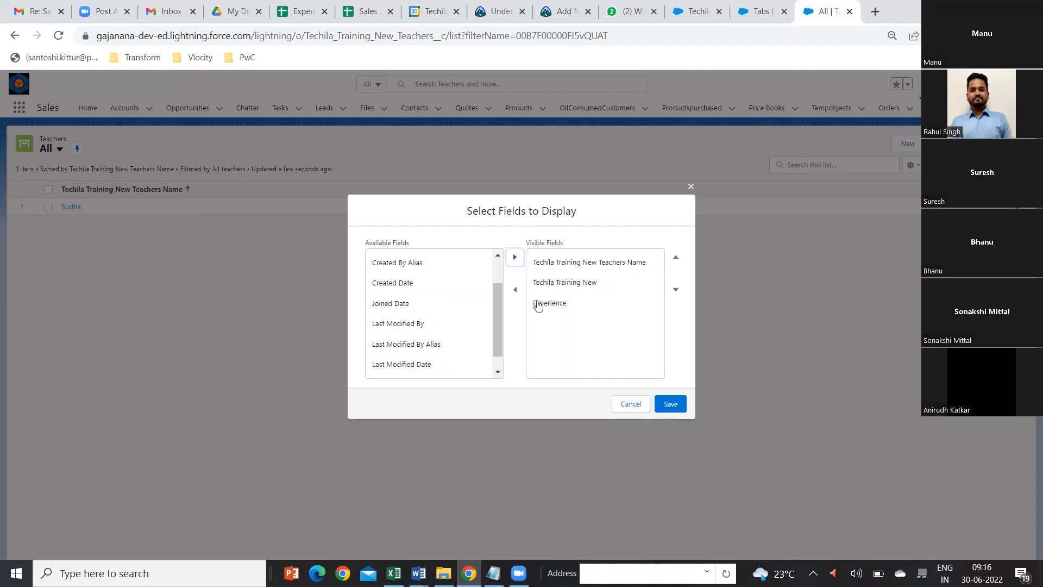
left_click_drag(498, 333, 501, 366)
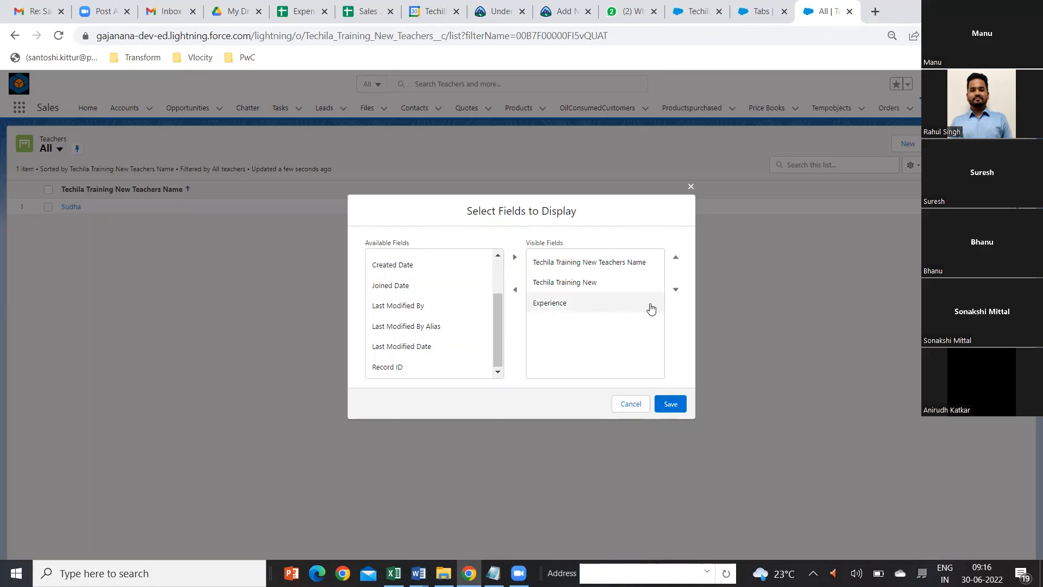
left_click(666, 405)
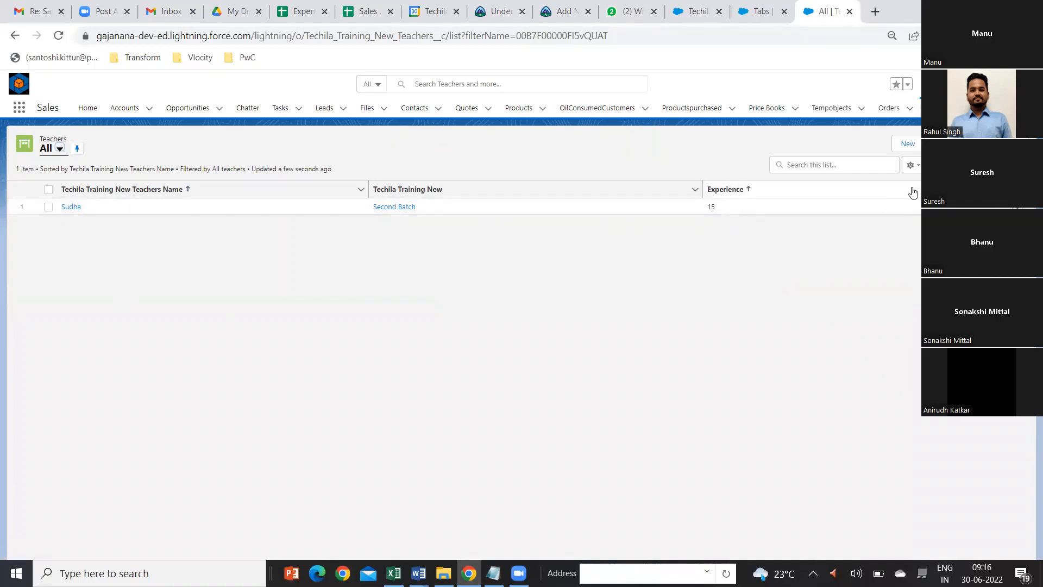
Step: Start another Teachers record, enter the teacher's name, and set Experience to 12 and Joined Date to 6/1/2022
left_click(909, 145)
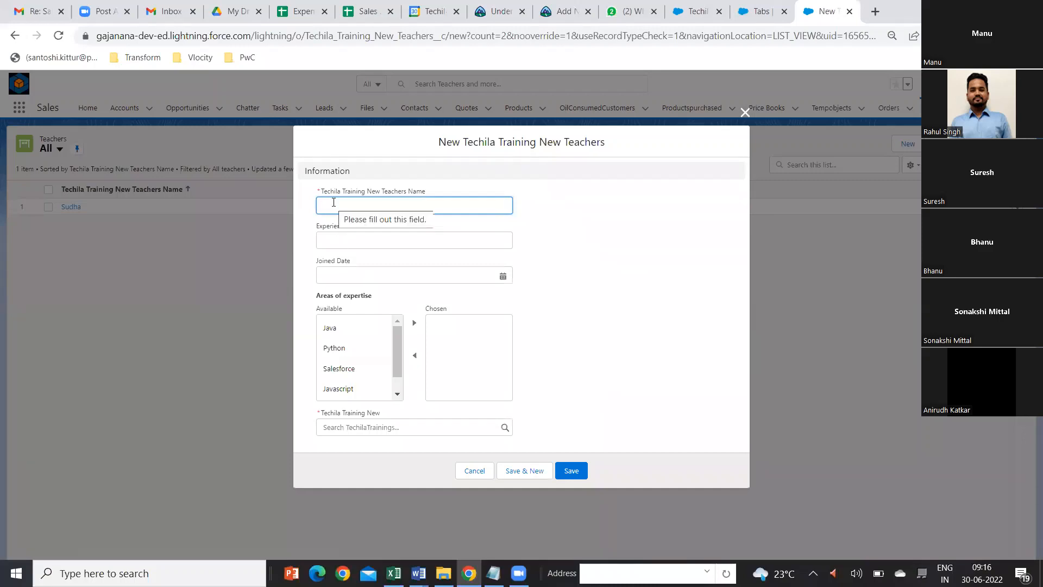
type("Madhusudhan")
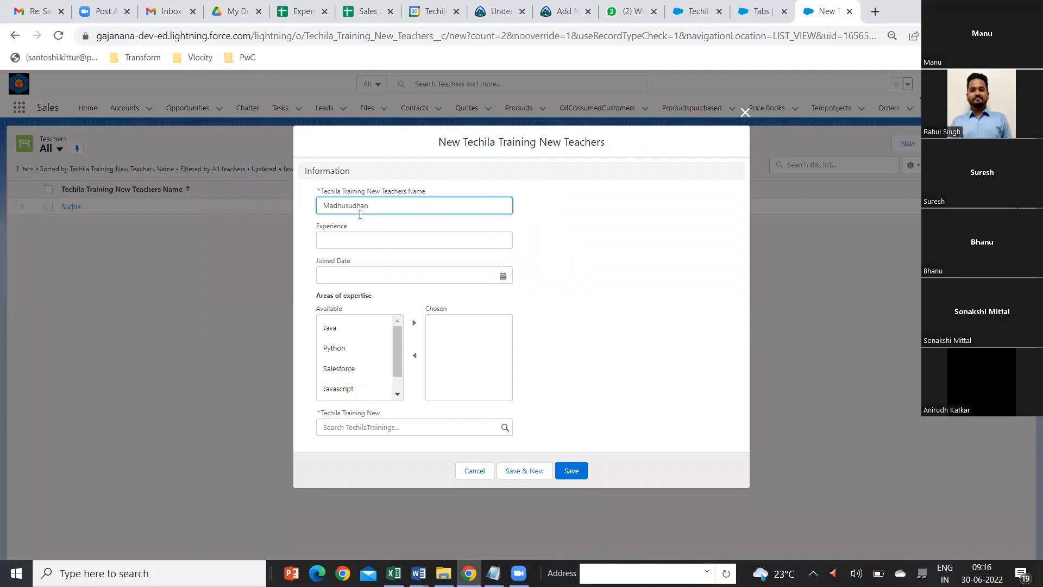
left_click(373, 239)
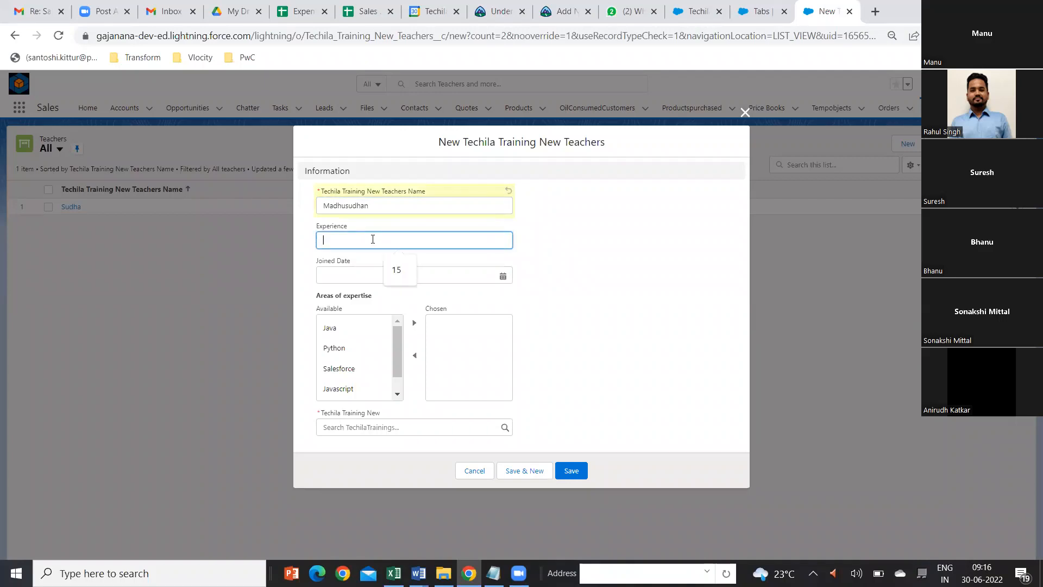
type("12")
left_click(389, 276)
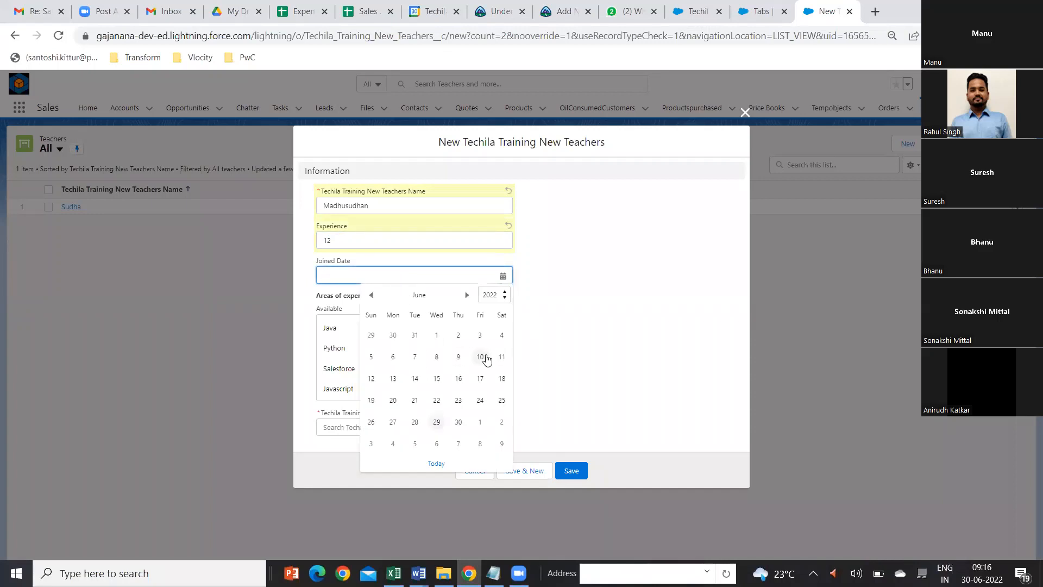
left_click(436, 335)
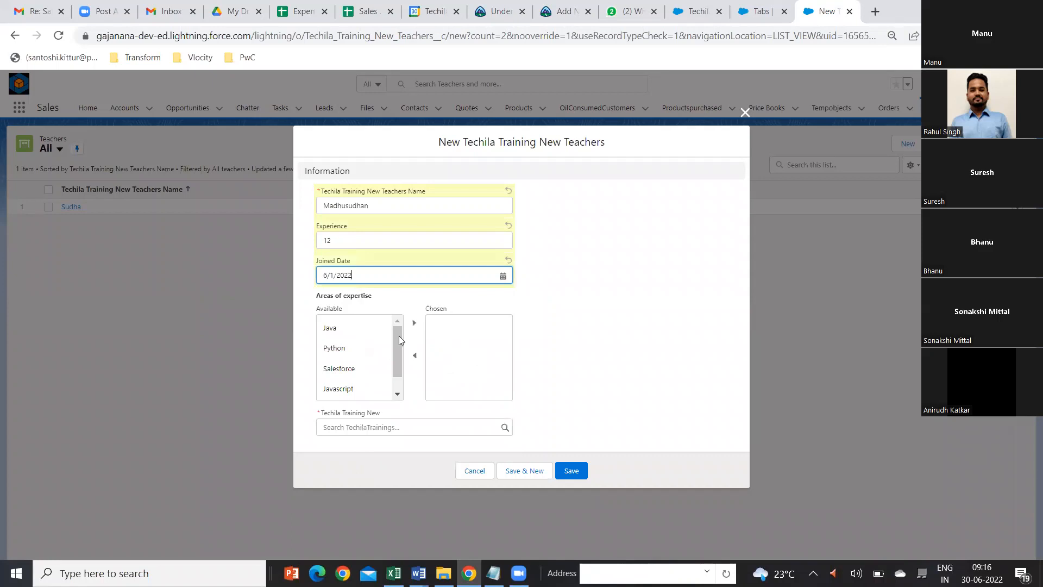
Step: Choose Salesforce and Javascript as areas of expertise, link the teacher to the Second Batch training, and save the record
left_click(354, 369)
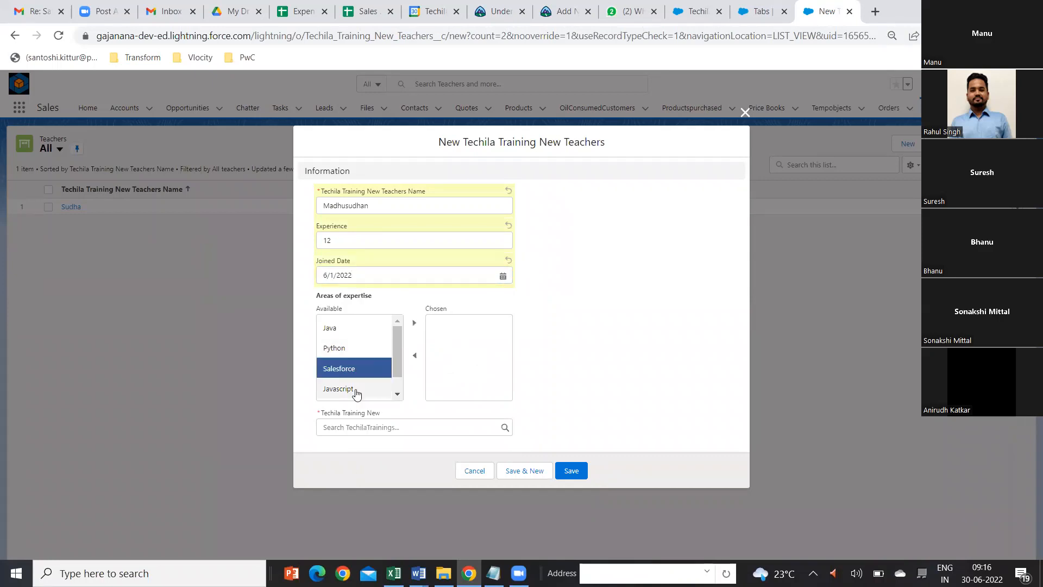
left_click(356, 389, "shift")
left_click(414, 324)
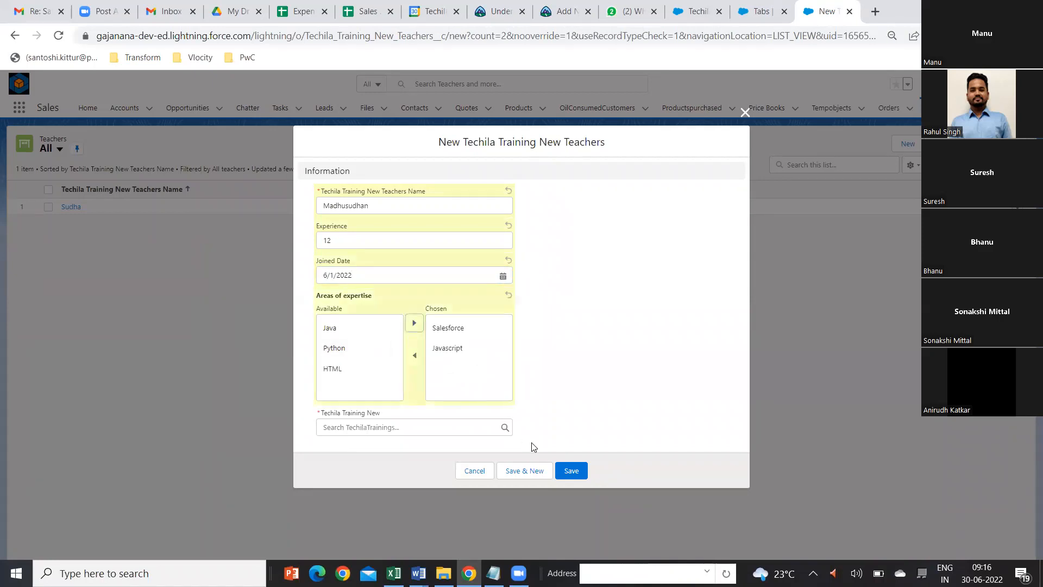
left_click(577, 472)
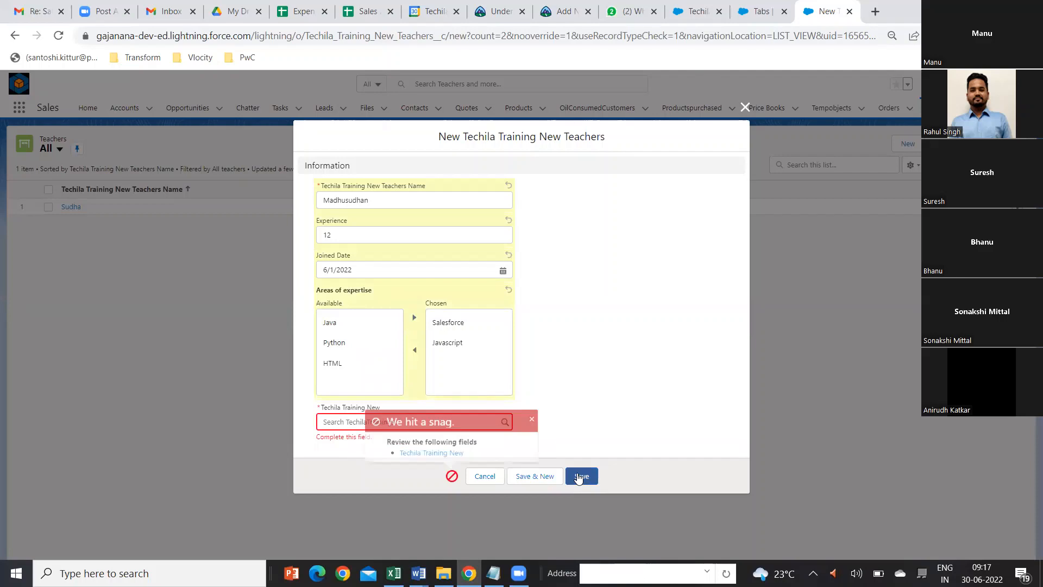
left_click(531, 416)
left_click(479, 421)
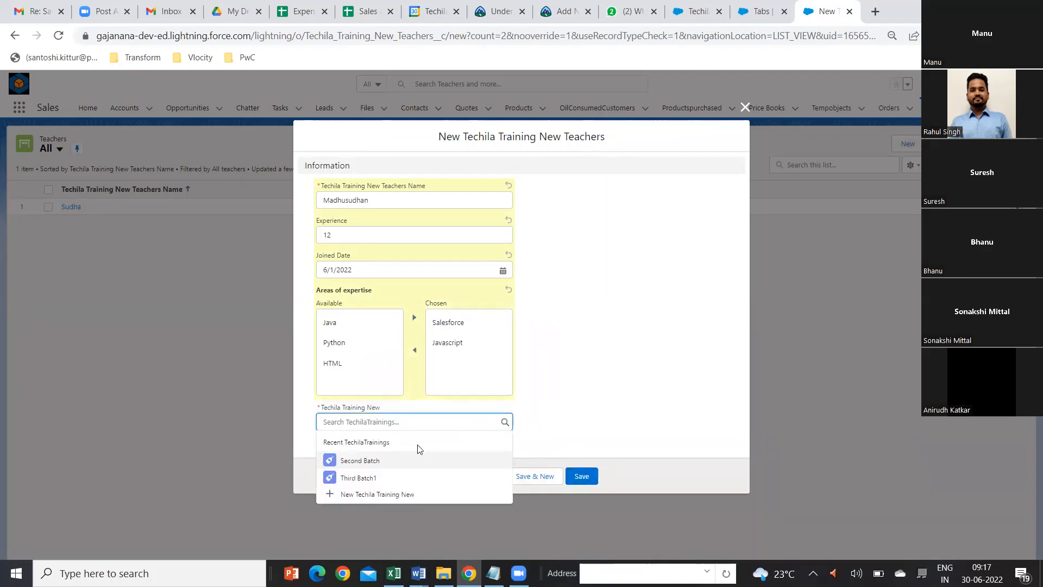
left_click(387, 460)
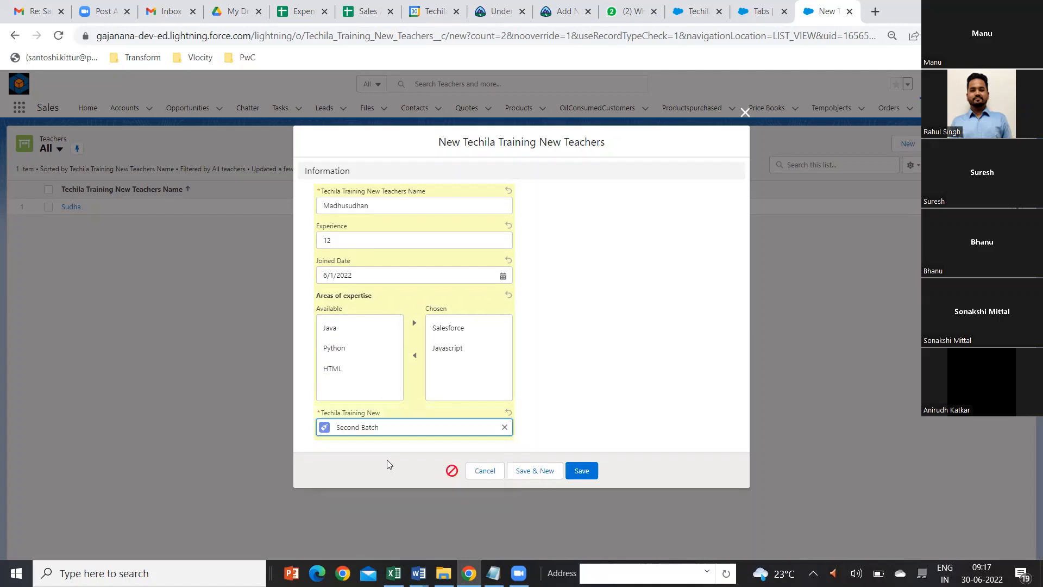
left_click(592, 478)
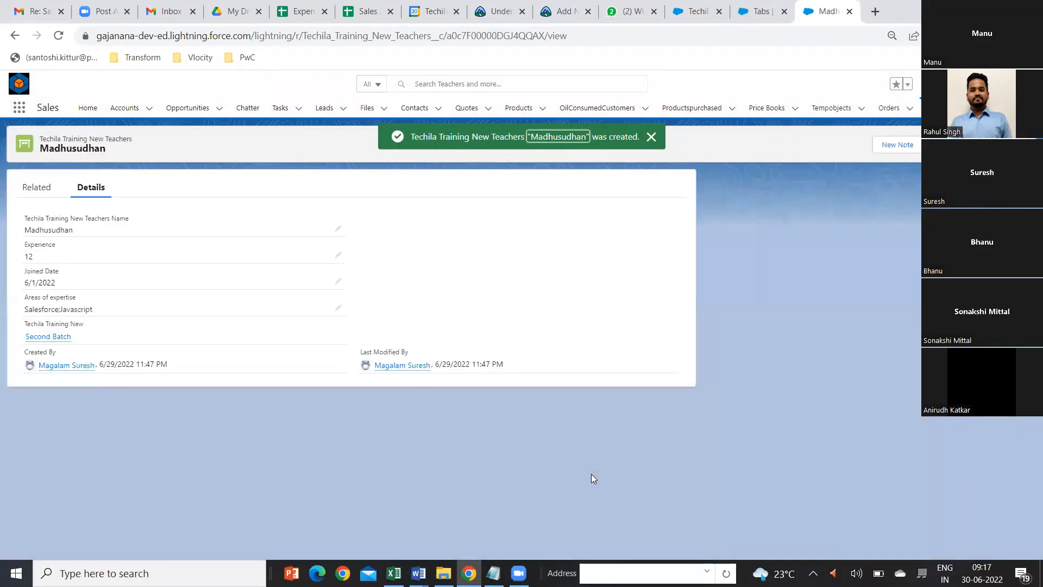
Step: Go back to the Teachers list, open the Second Batch training record, and view its related trainees and teachers
left_click(85, 138)
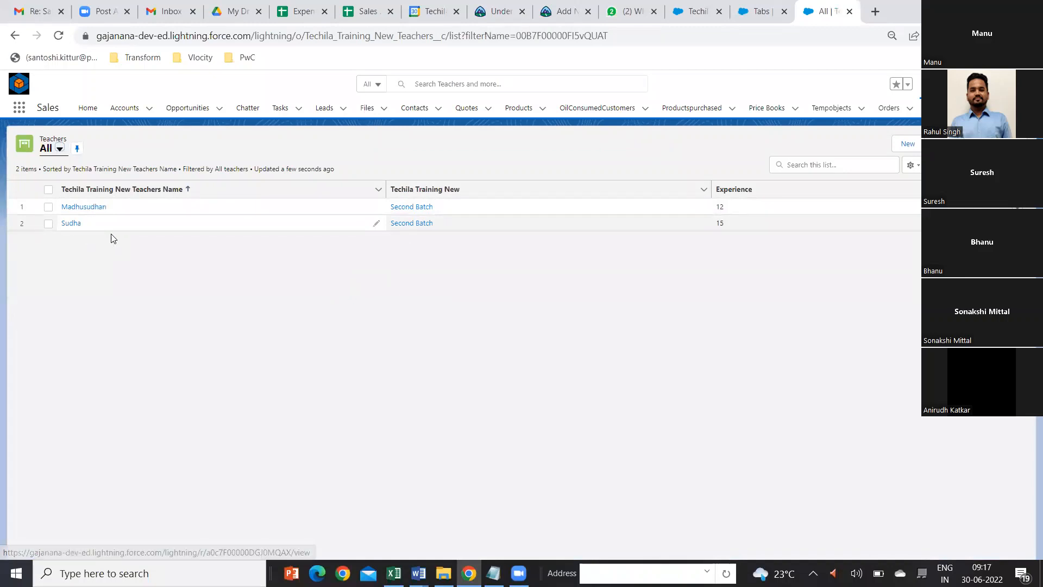
left_click(416, 211)
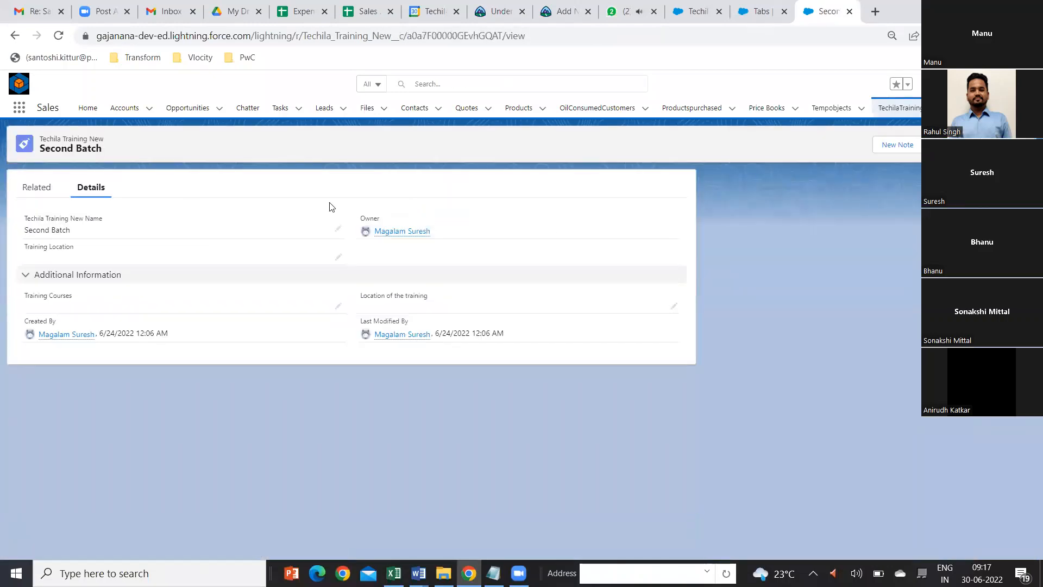
left_click(37, 193)
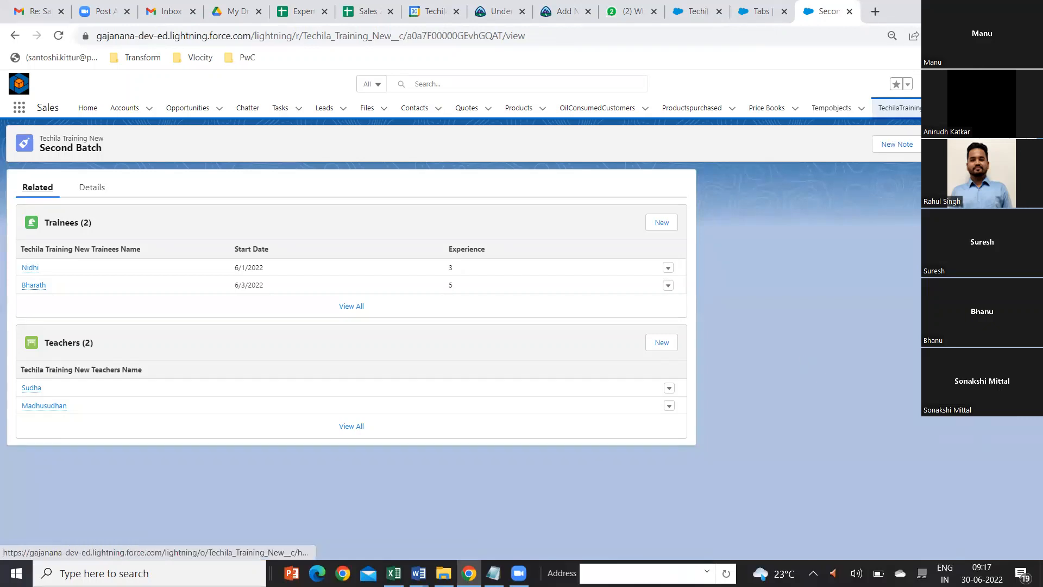
Step: Open the Trainees list in a separate browser tab and bring up its blank new-record form
left_click(974, 107)
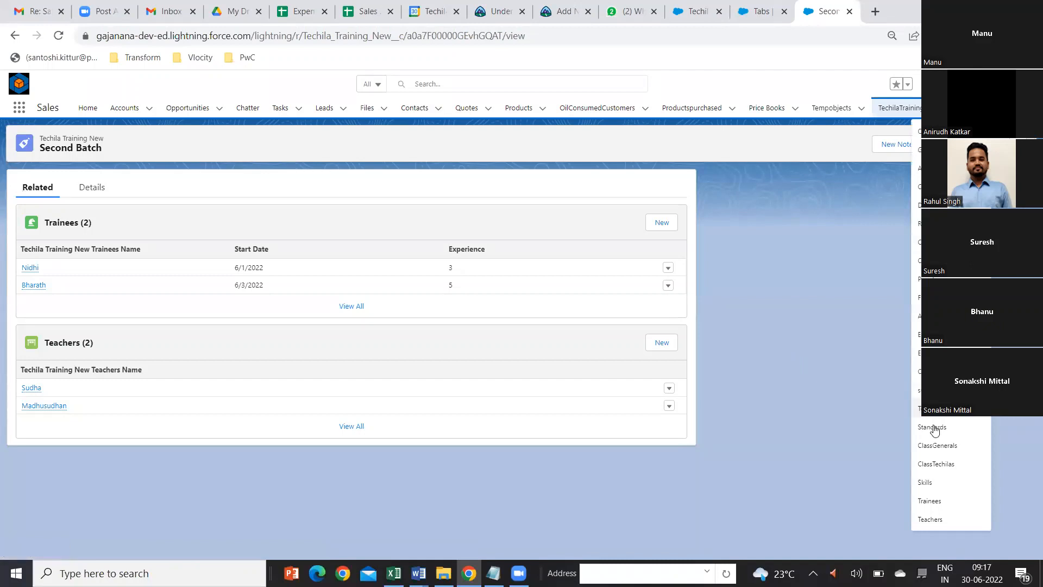
right_click(935, 504)
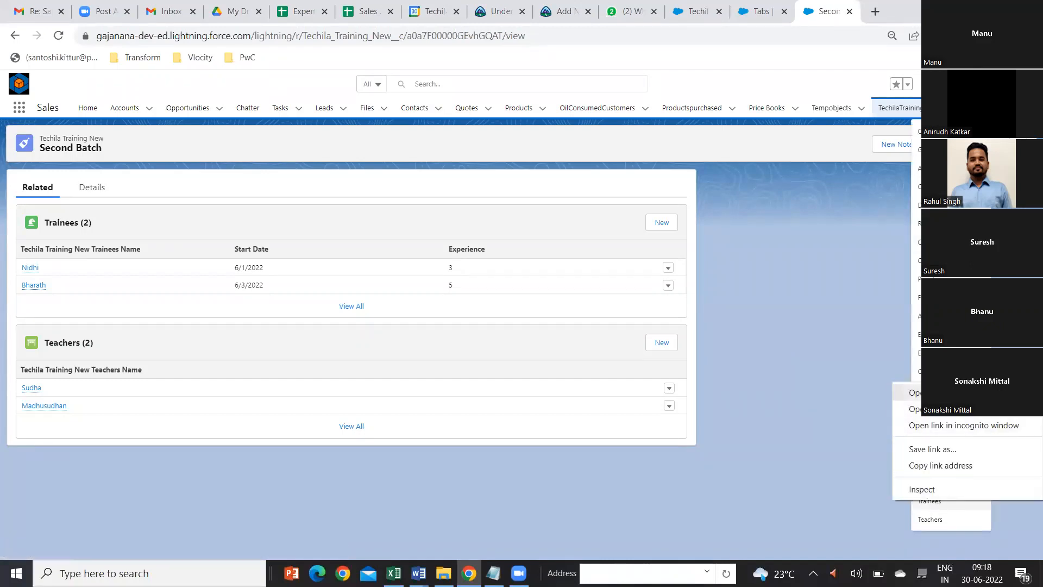
left_click(913, 391)
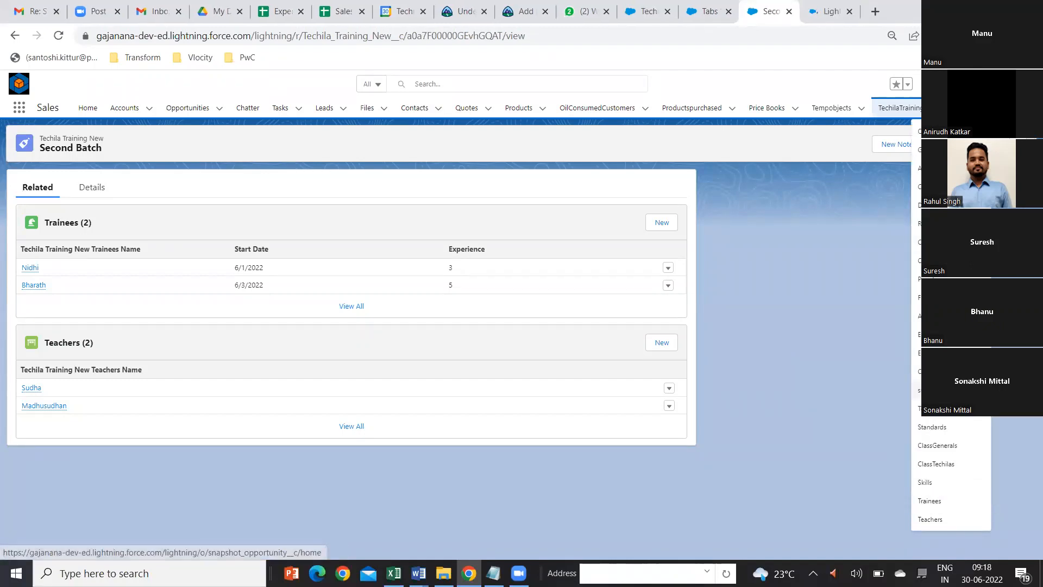
left_click(831, 13)
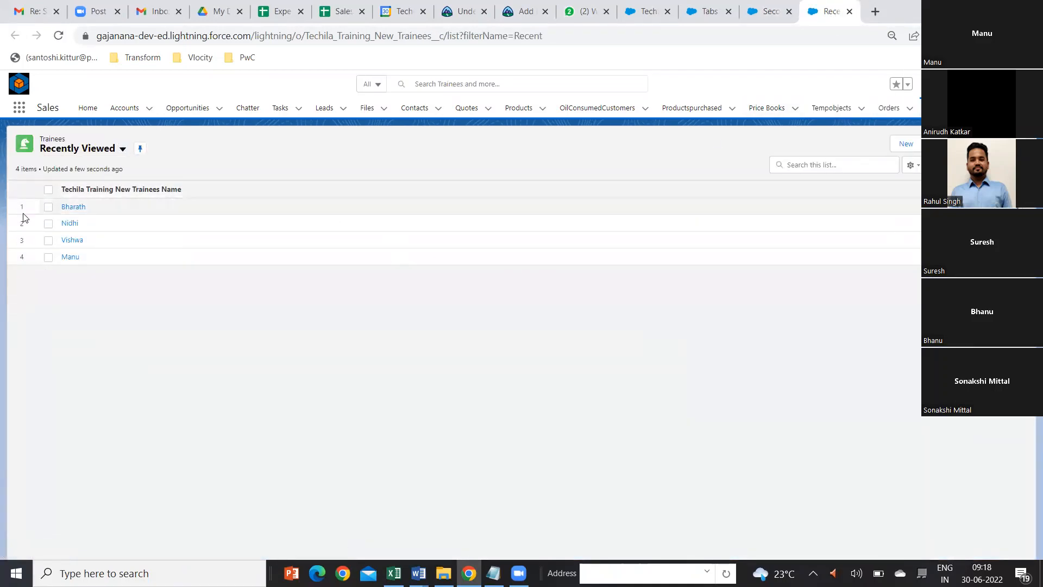
left_click(902, 143)
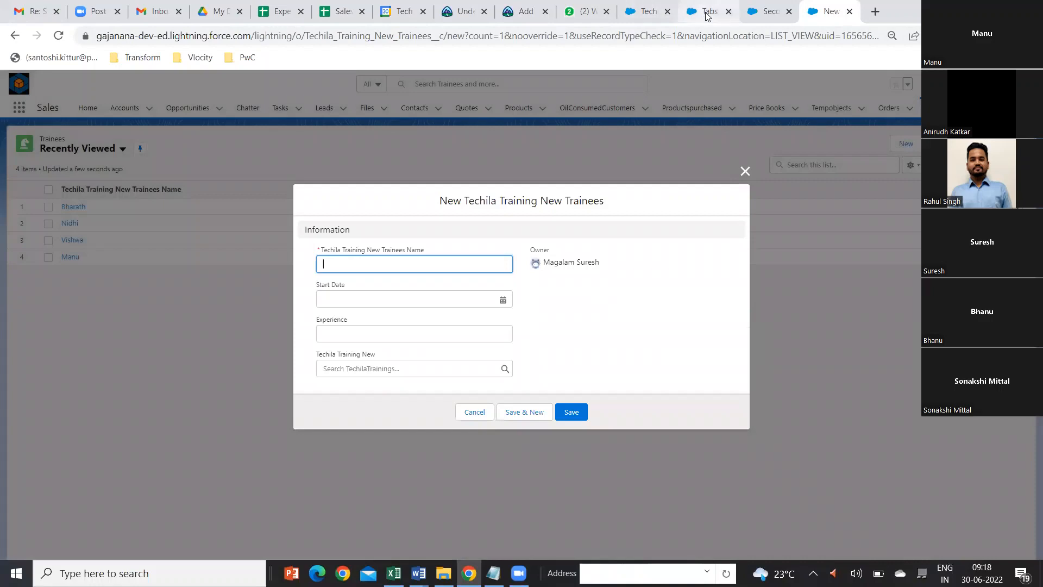
Step: Close the browser tab that holds the custom Tabs setup page
left_click(652, 19)
left_click(709, 16)
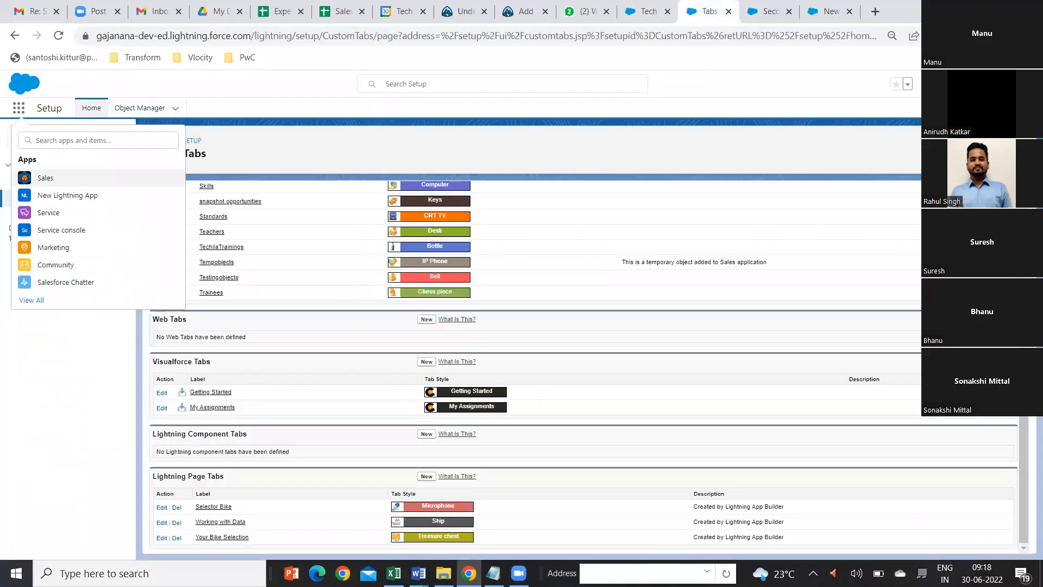
left_click(729, 11)
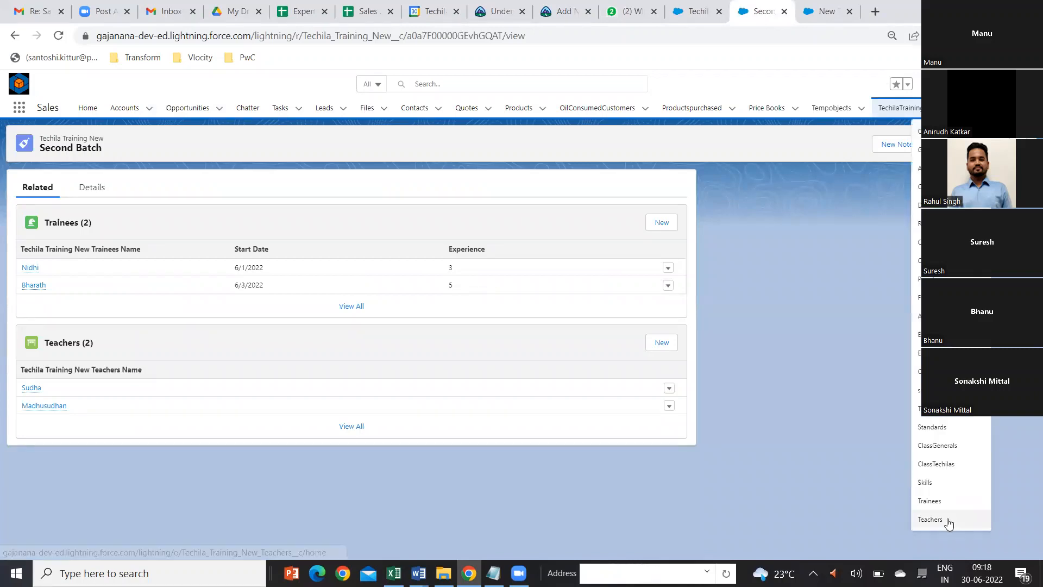
Step: Open the Teachers list in a separate browser tab and bring up its blank new-record form
right_click(948, 520)
left_click(936, 411)
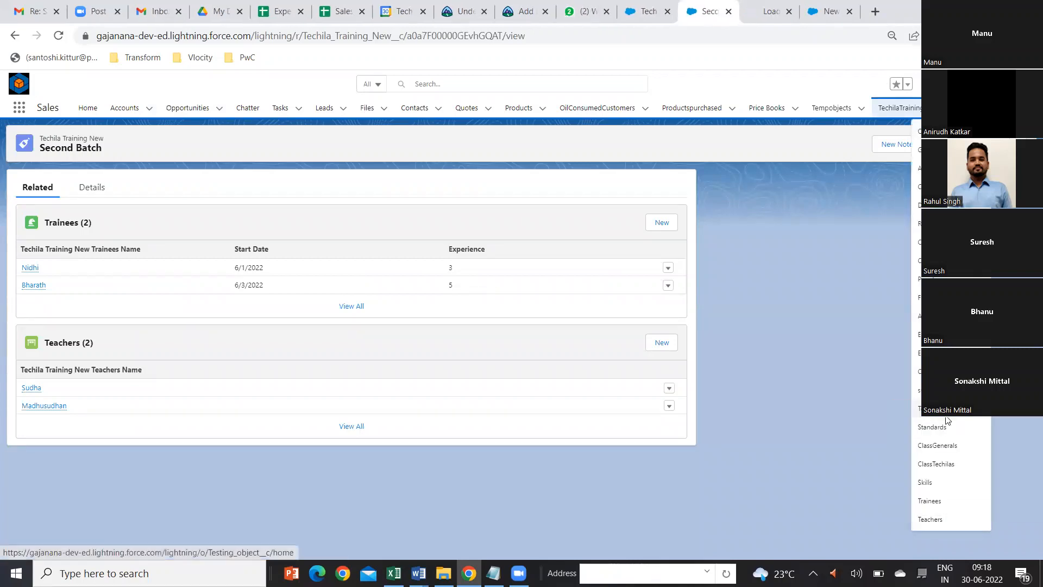
left_click(768, 14)
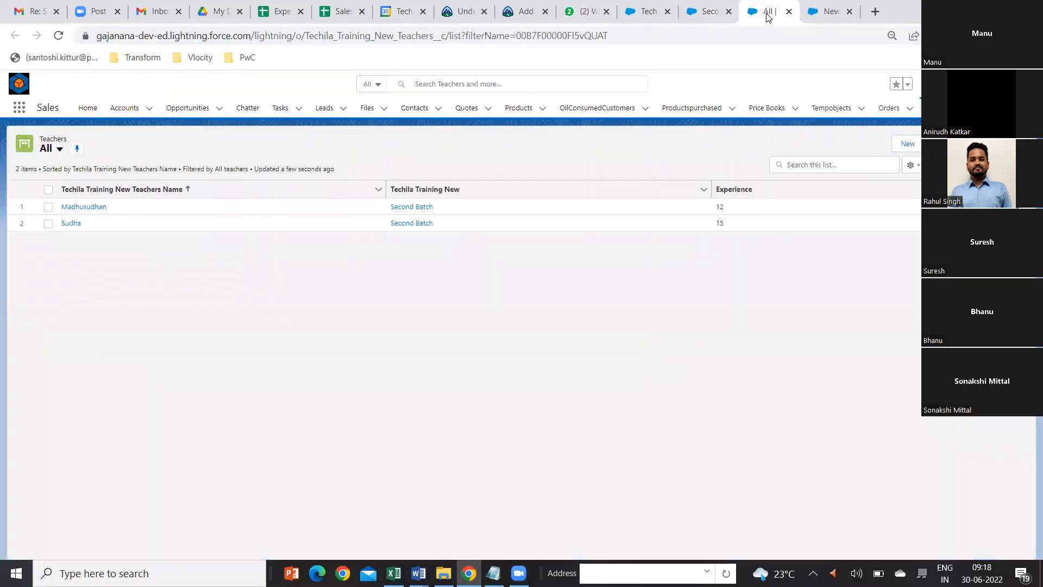
left_click(910, 150)
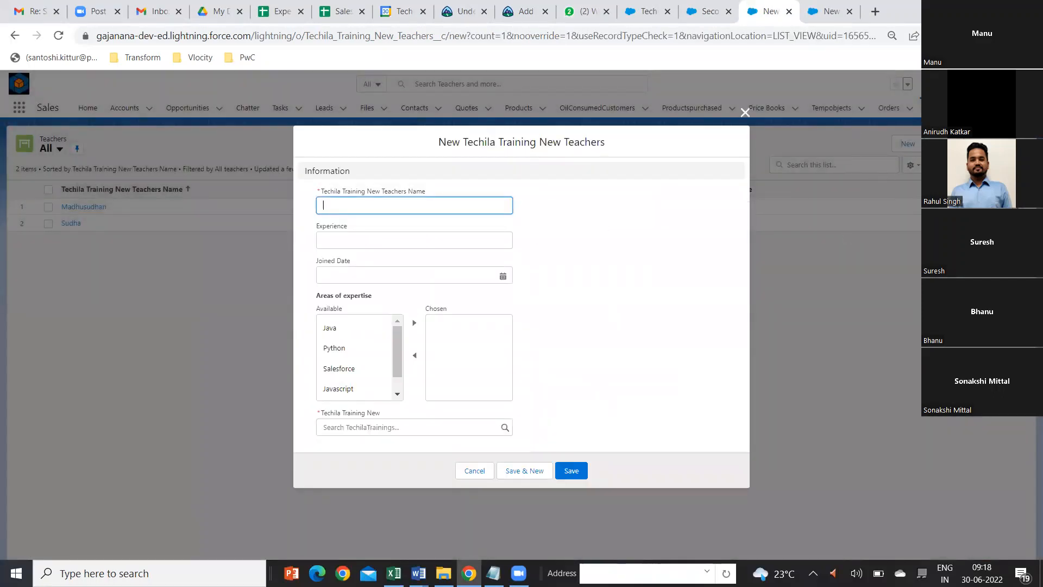
Step: Compare the Techila Training New lookup field on the new Teachers form with the one on the new Trainees form
left_click(997, 7)
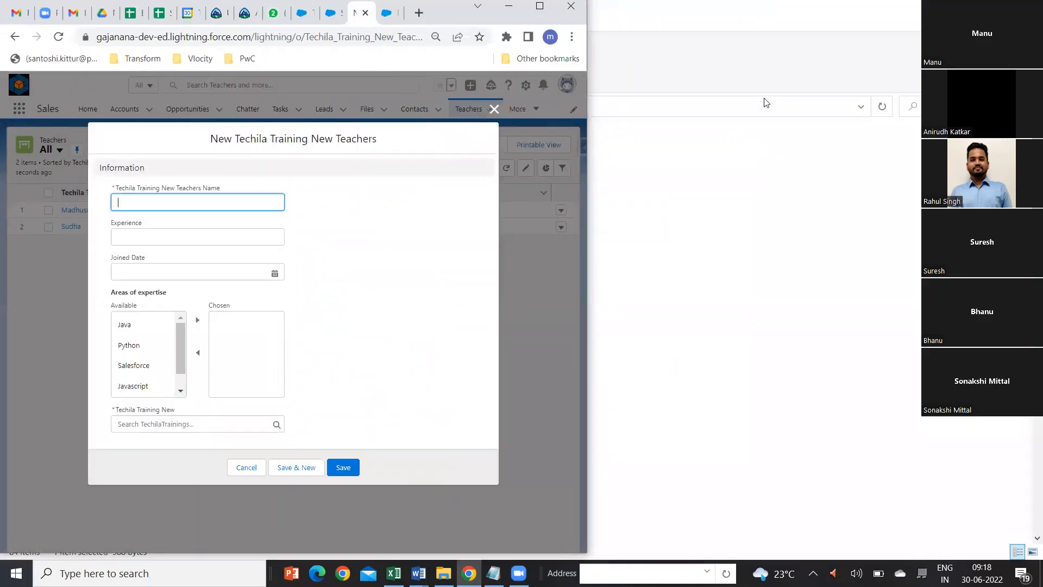
left_click(539, 6)
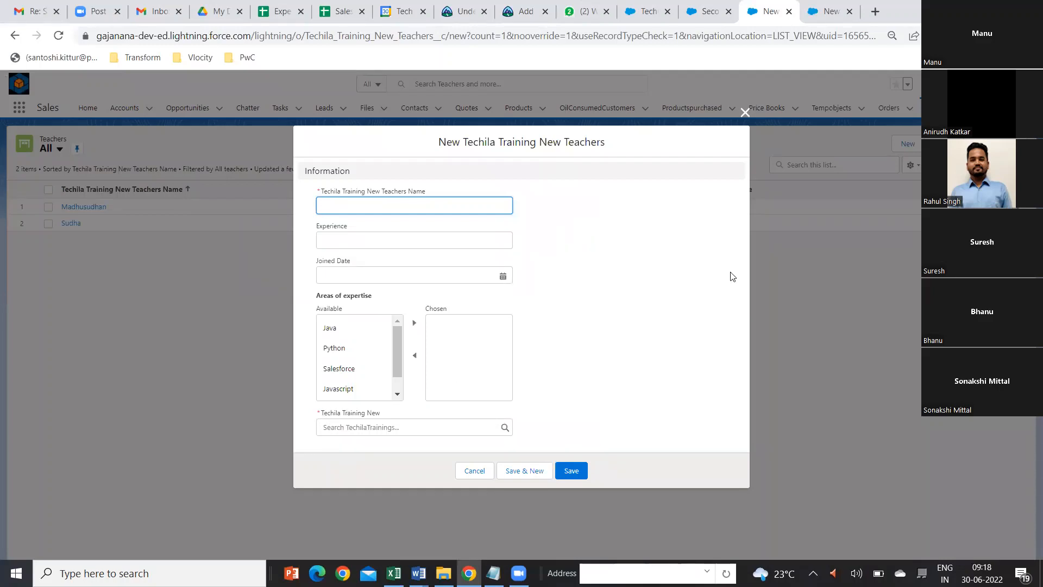
left_click(707, 12)
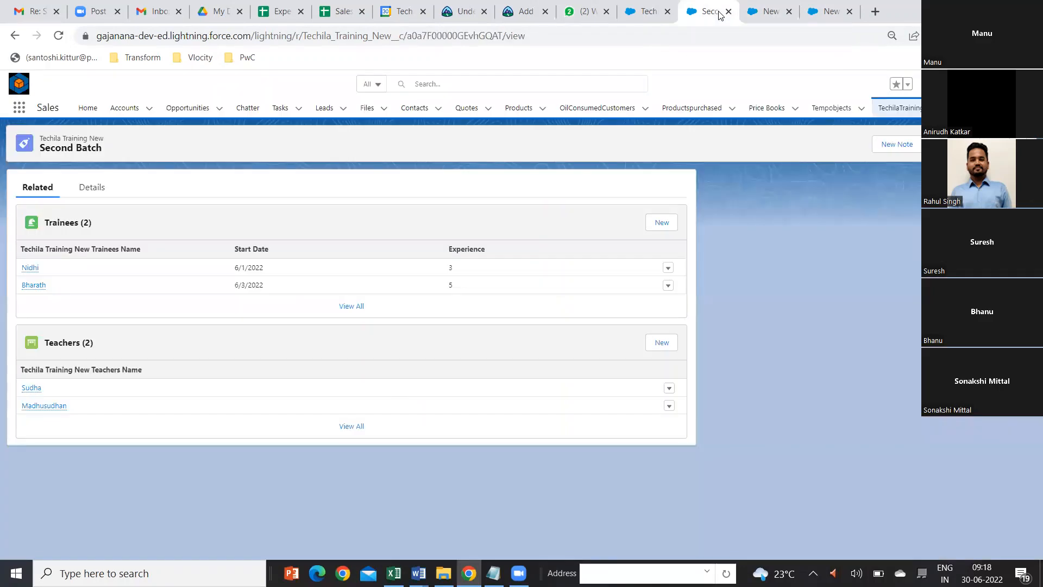
left_click(768, 16)
left_click(830, 12)
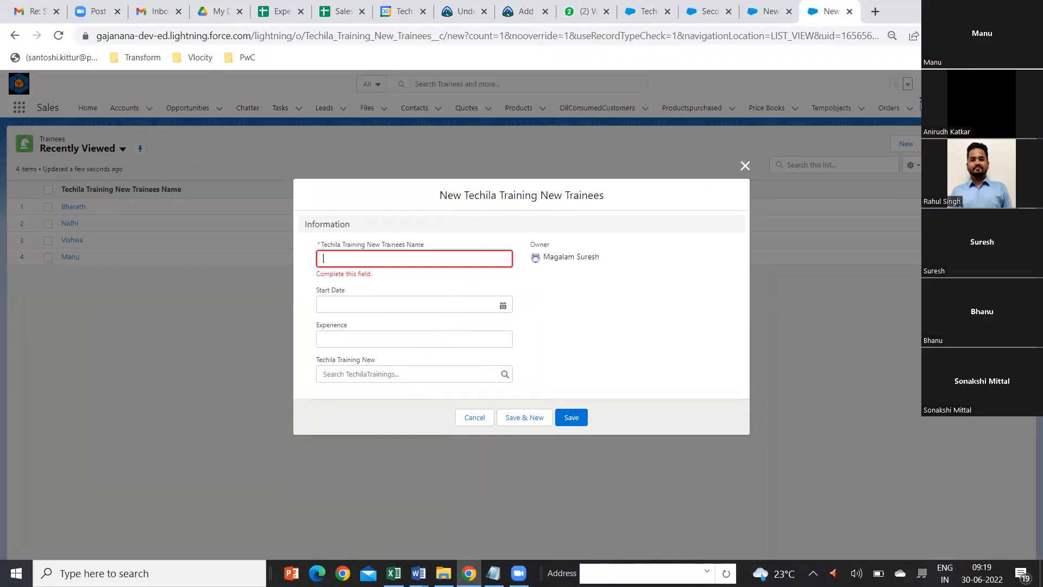
left_click(772, 13)
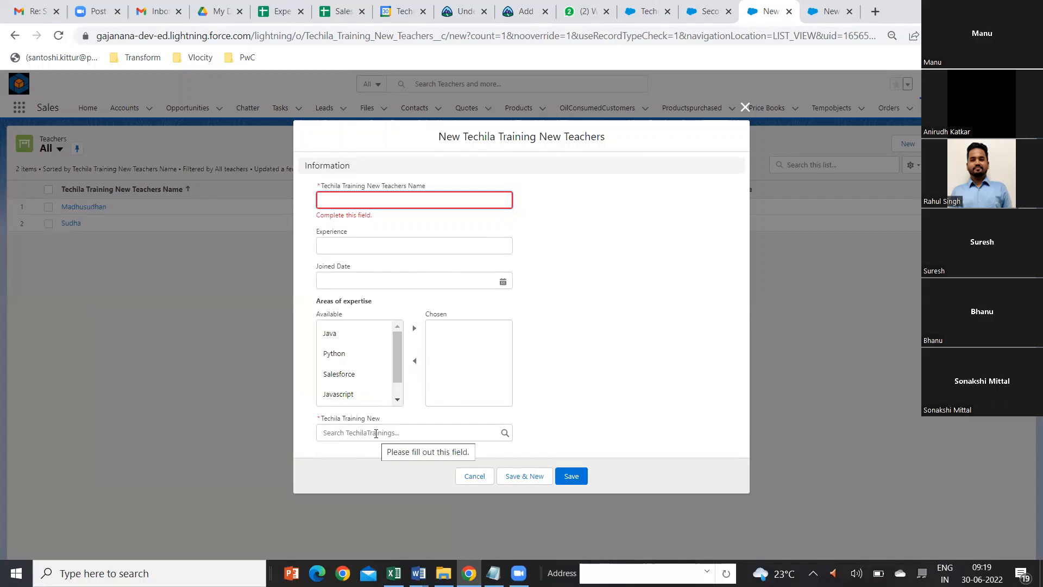
left_click(827, 12)
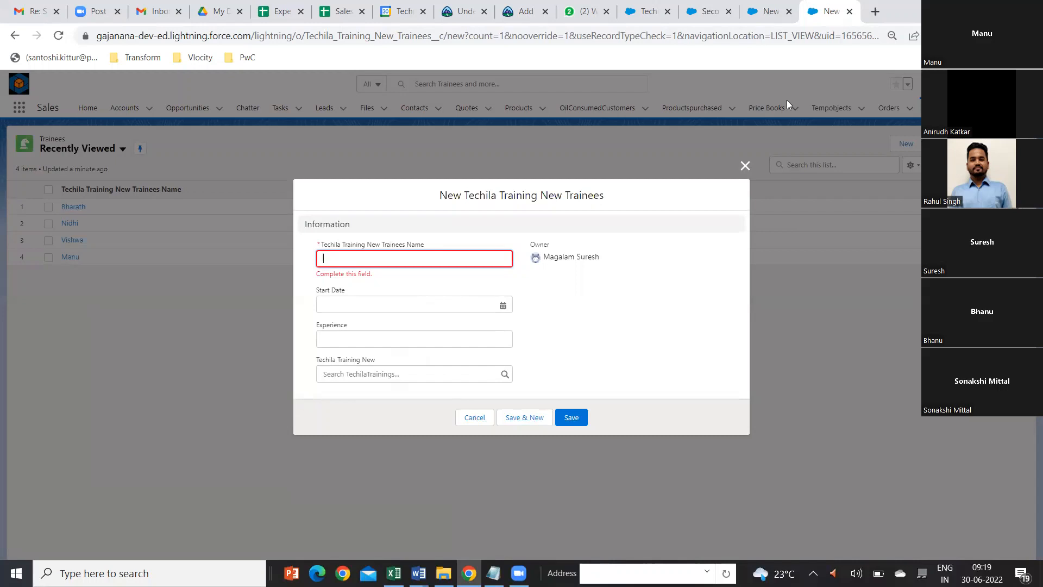
Step: Find Sharing Settings in Setup and examine the default access of Techila Training New, its Teachers and its Trainees
left_click(653, 15)
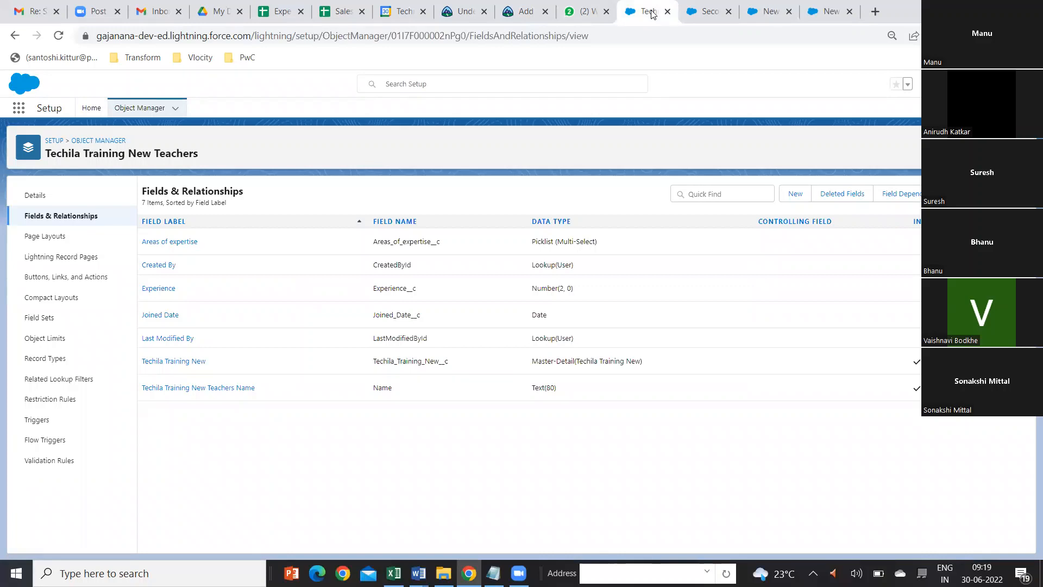
left_click(90, 108)
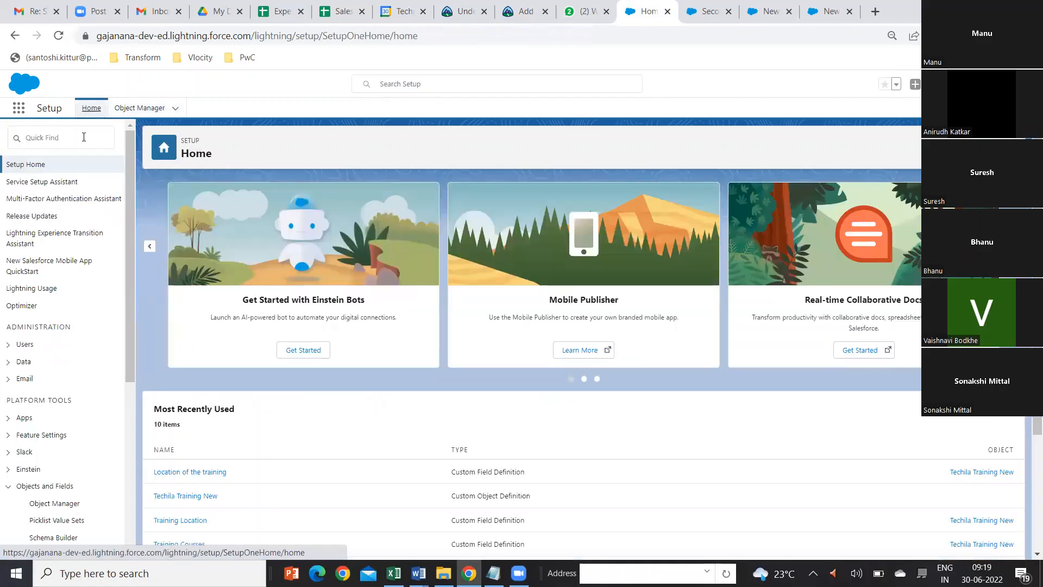
left_click(69, 140)
type("sharing")
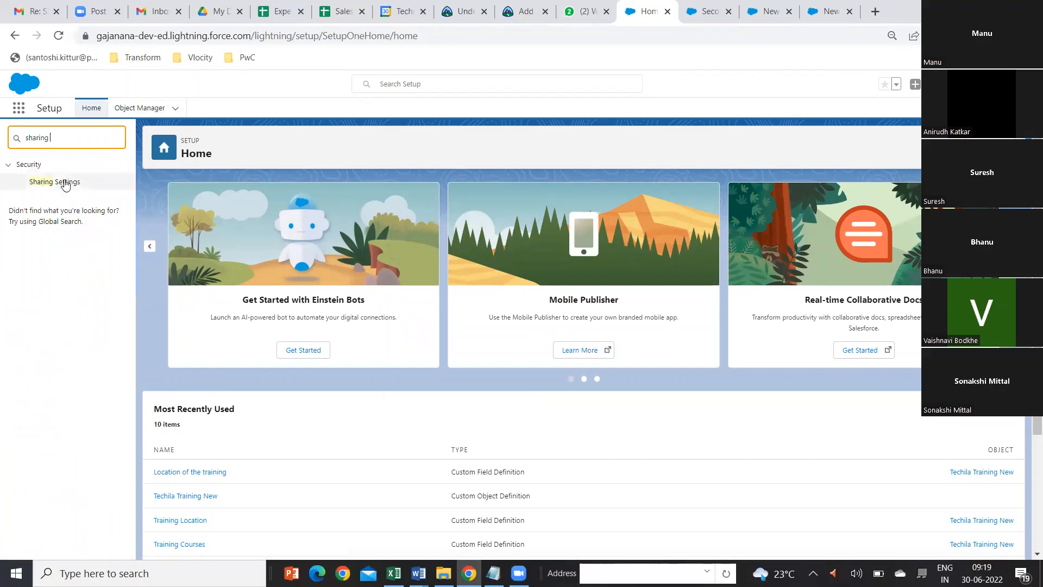
left_click(65, 184)
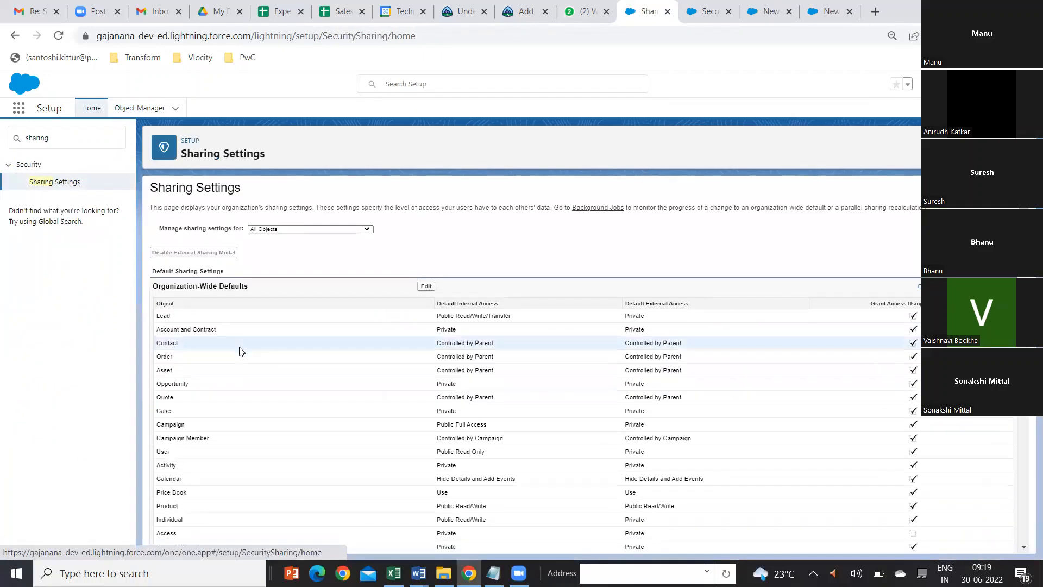
scroll(238, 350, "down", 15)
scroll(240, 351, "down", 9)
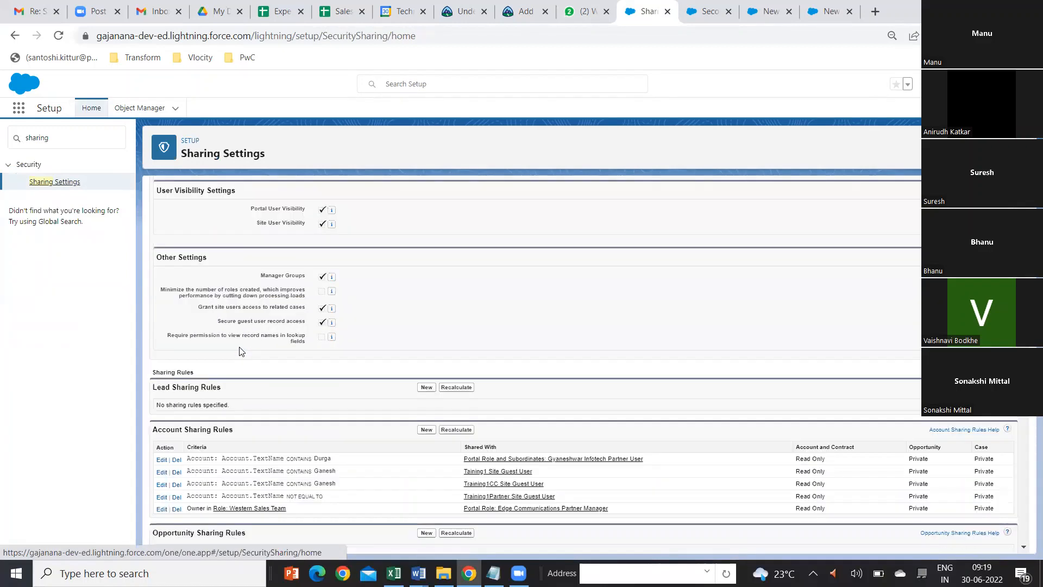
scroll(244, 342, "up", 3)
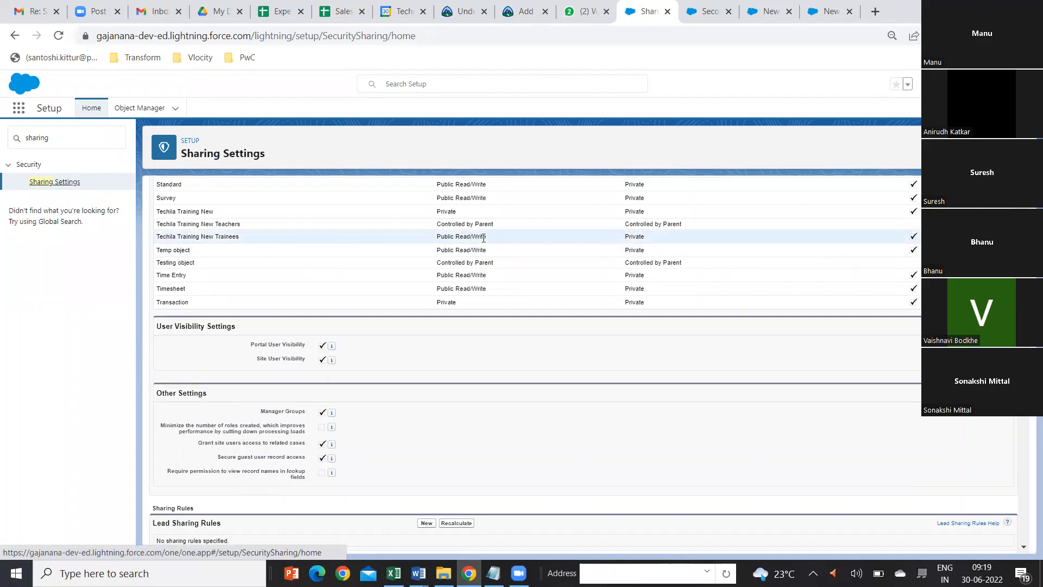
scroll(587, 244, "up", 20)
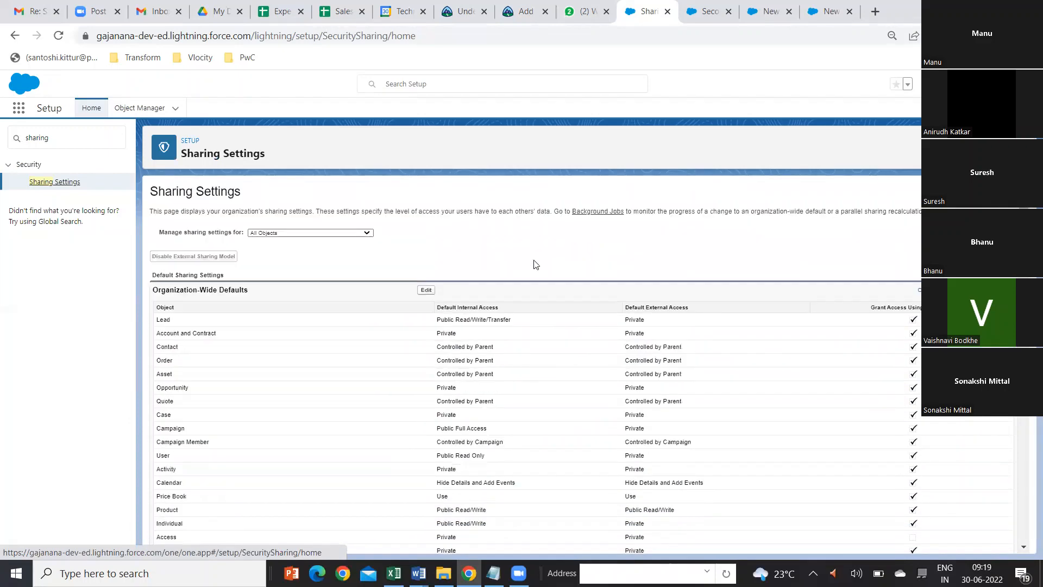
Step: Inspect the Techila Training New Trainees access in the organization-wide defaults edit form, cancel, and review the Teachers and Trainees defaults again
left_click(426, 290)
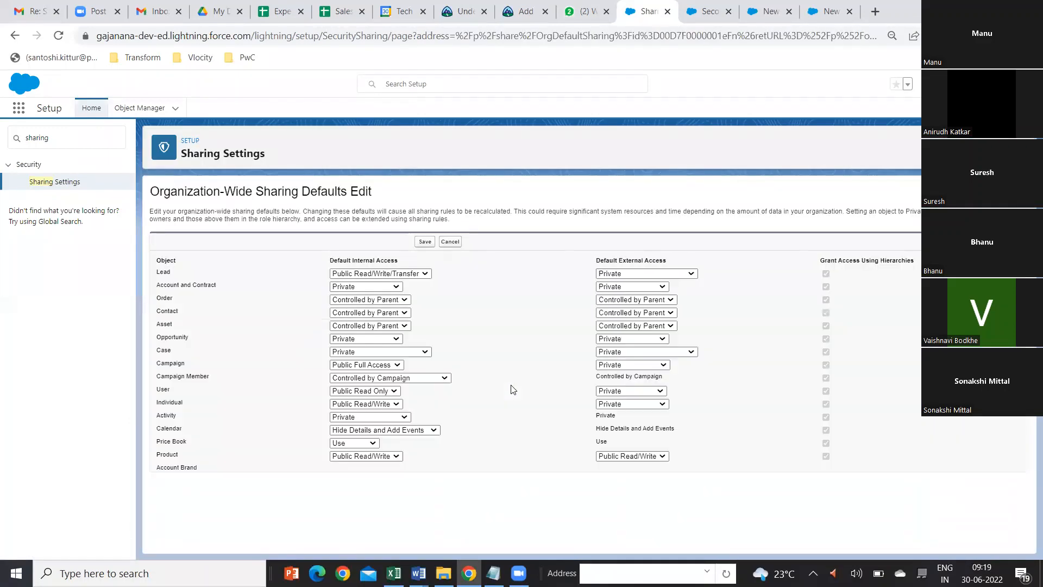
scroll(511, 389, "down", 15)
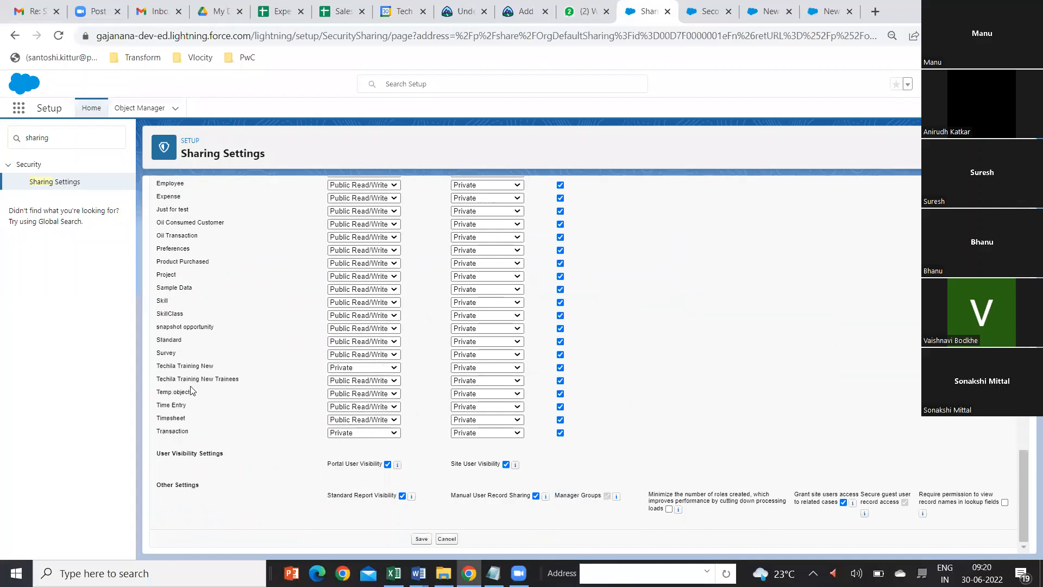
left_click(397, 380)
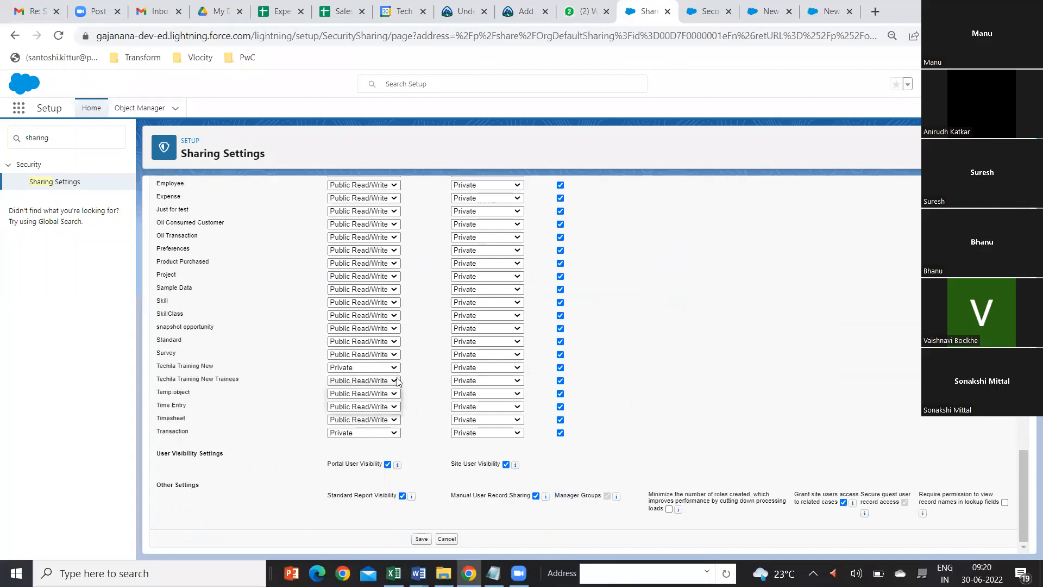
left_click(241, 409)
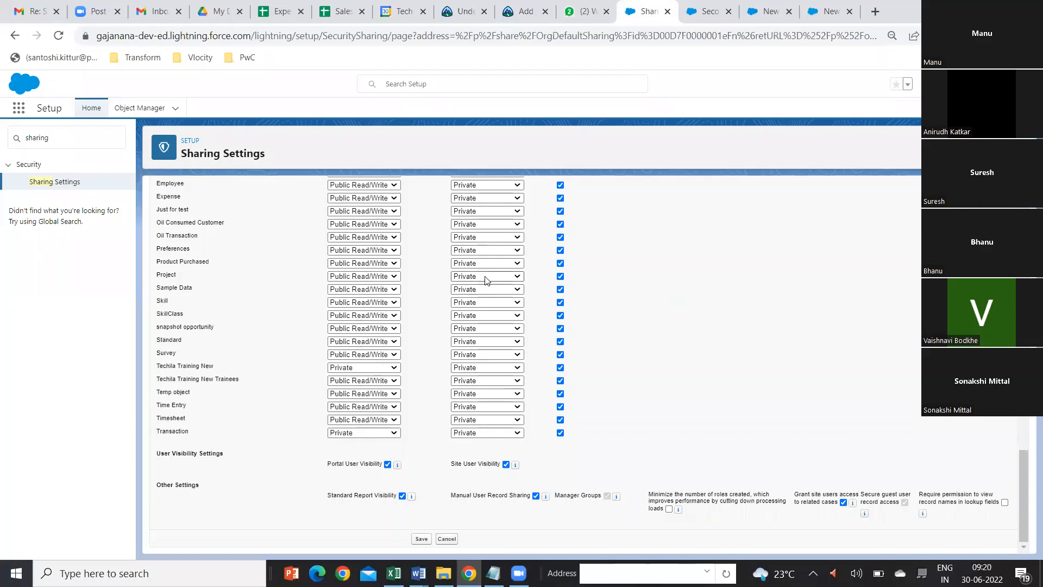
scroll(487, 280, "up", 20)
left_click(446, 241)
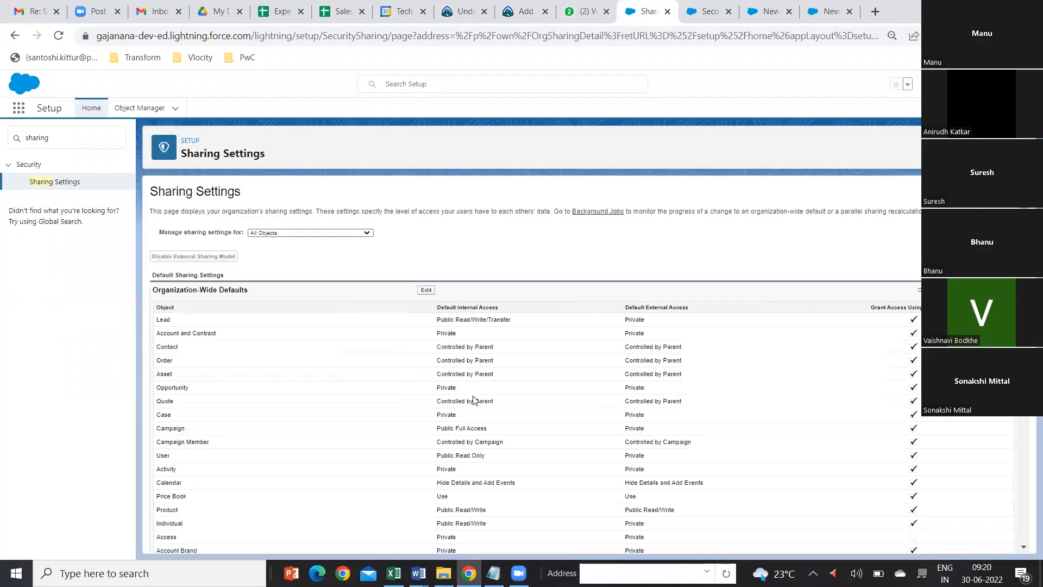
scroll(476, 400, "down", 15)
scroll(475, 400, "down", 10)
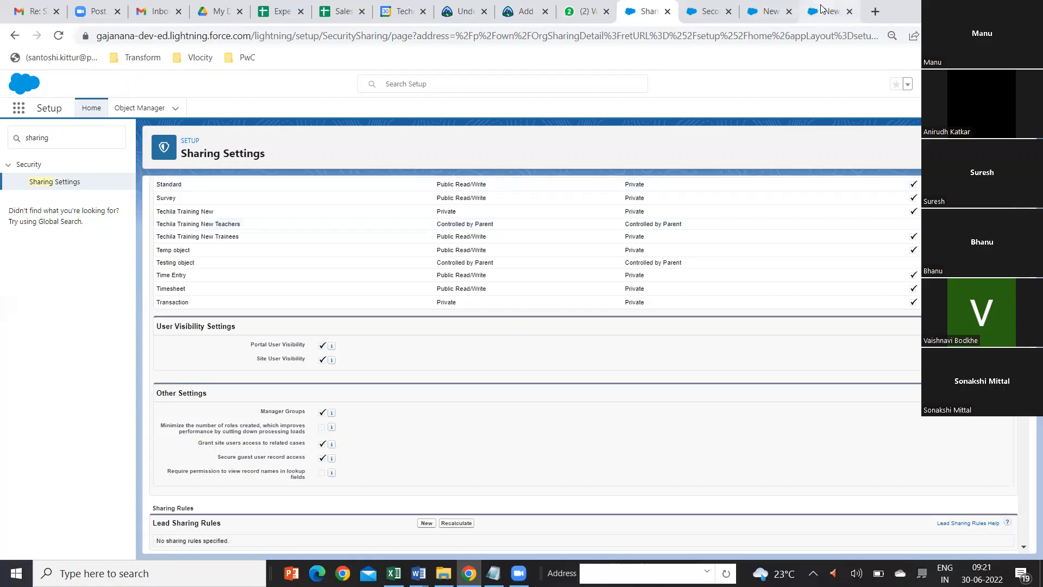
Step: Discard the blank new Teachers form and delete the Second Batch training record linked from the Teachers list
left_click(769, 12)
left_click(745, 108)
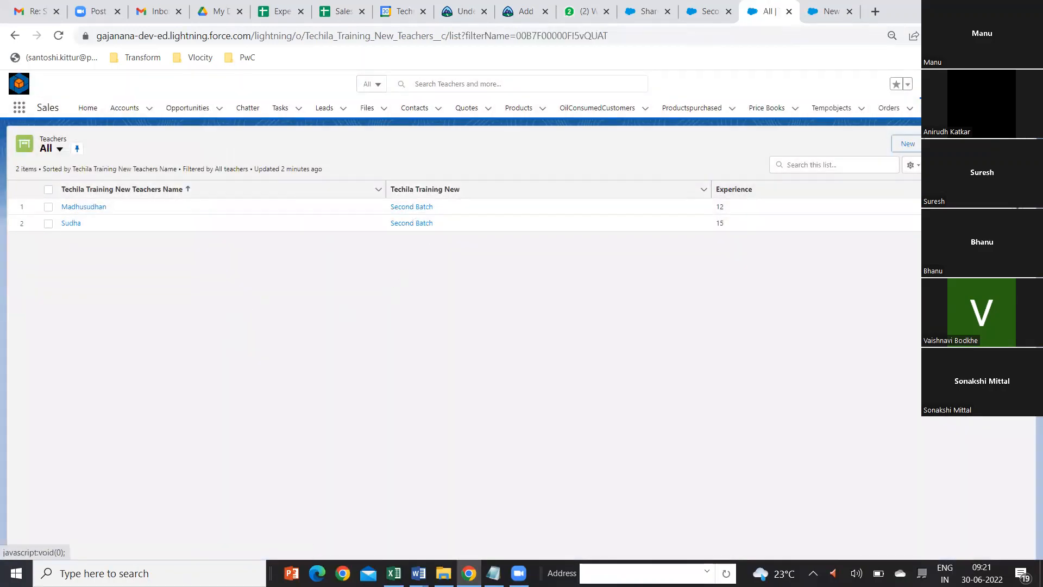
left_click(413, 208)
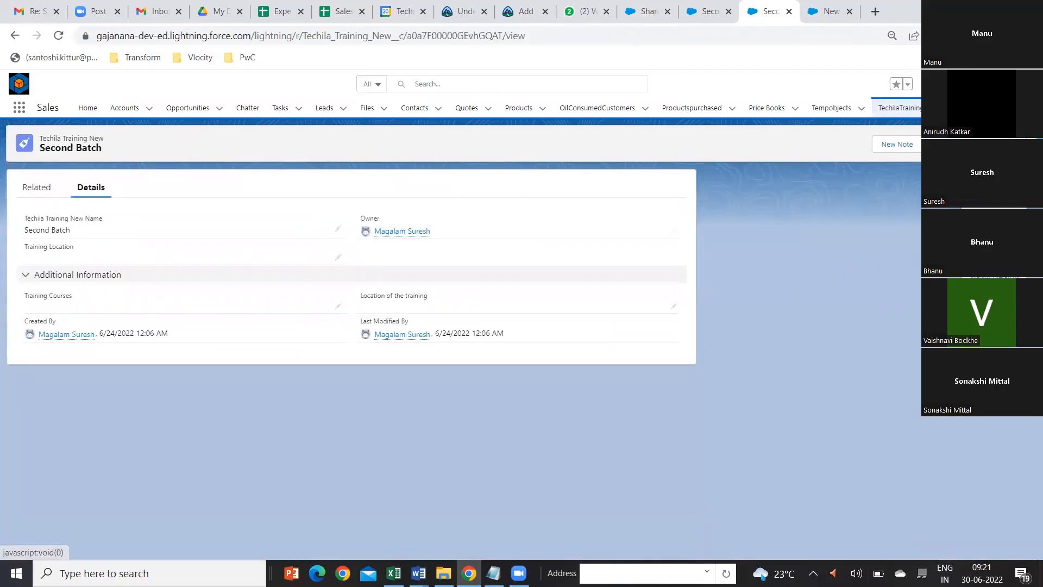
left_click(989, 179)
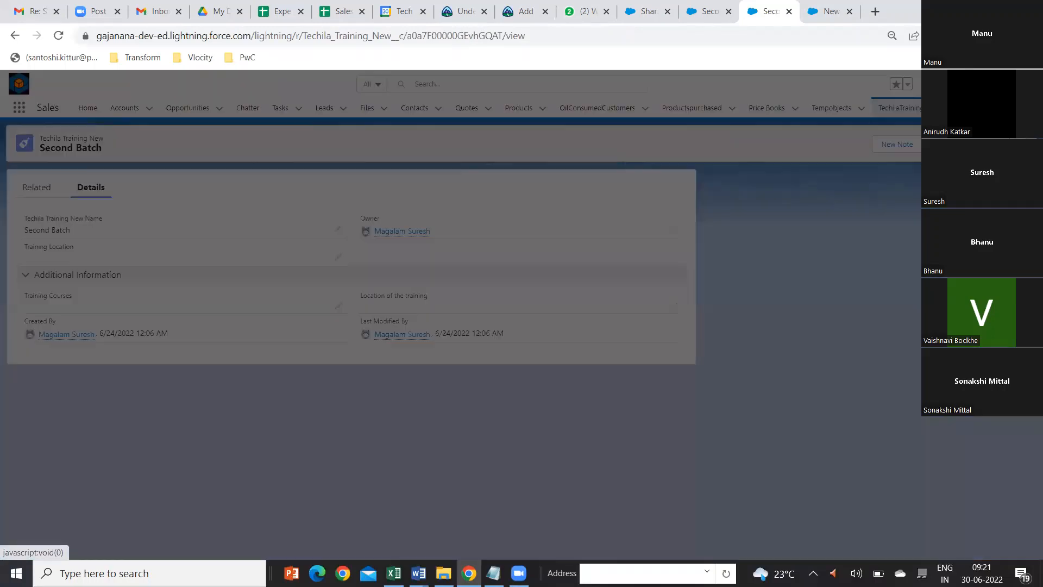
left_click(667, 338)
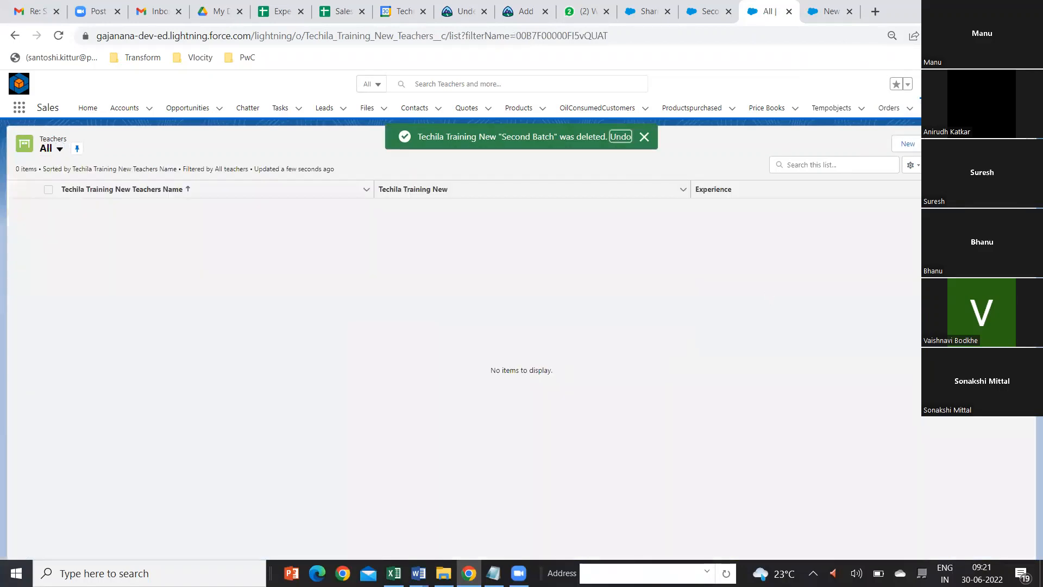
Step: Open the Trainees list to check which trainee records exist after the parent training record's deletion
left_click(942, 108)
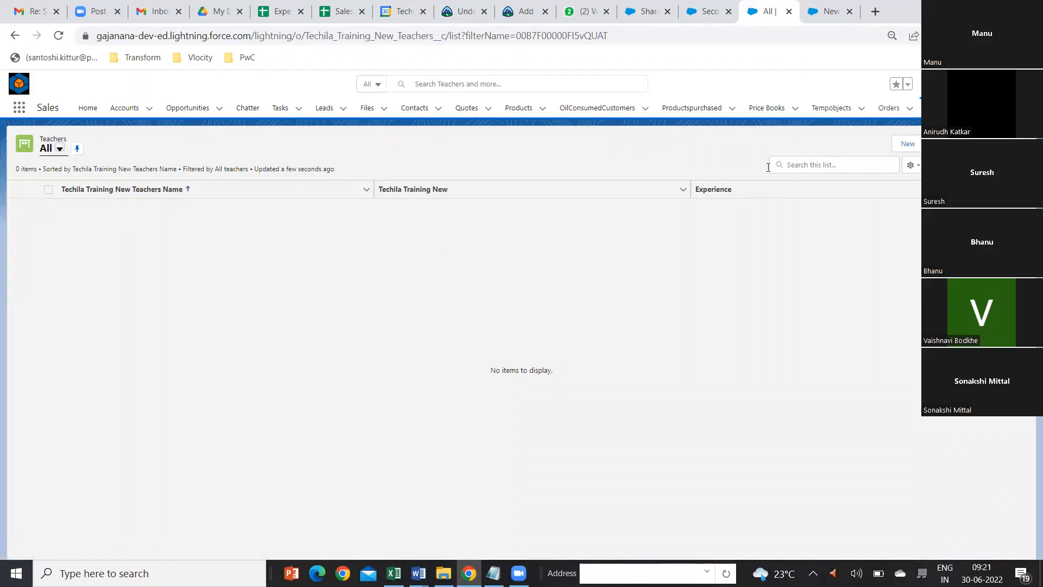
left_click(1001, 107)
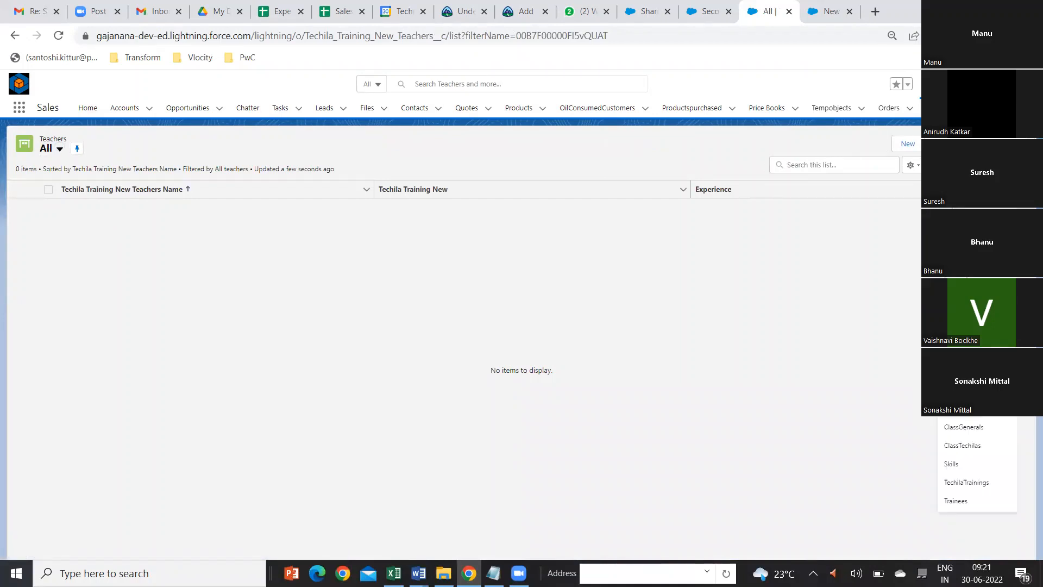
left_click(965, 503)
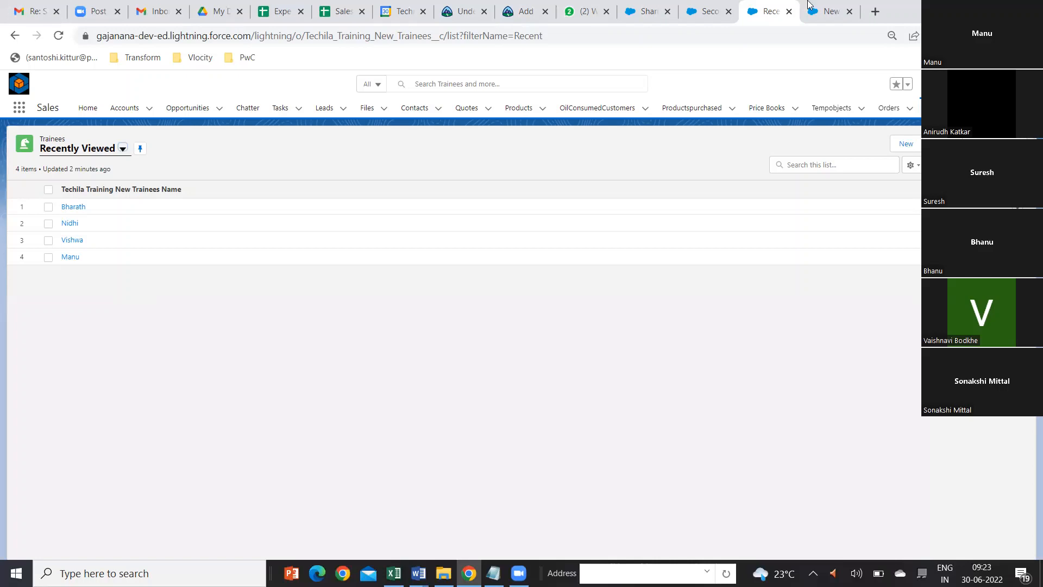
Step: Start a new Roll-Up Summary custom field on the Techila Training New object in Object Manager
left_click(653, 14)
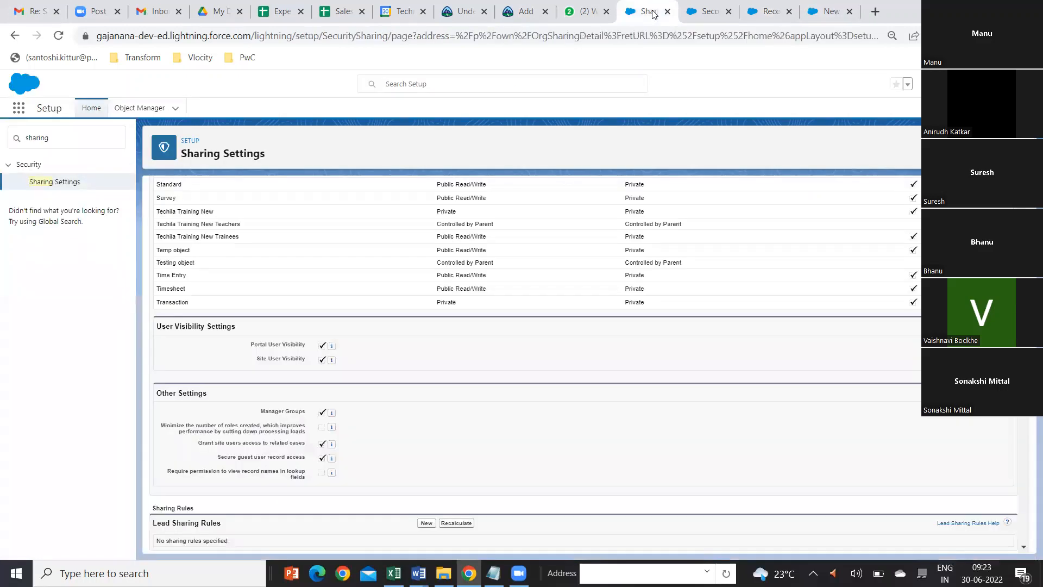
left_click(139, 107)
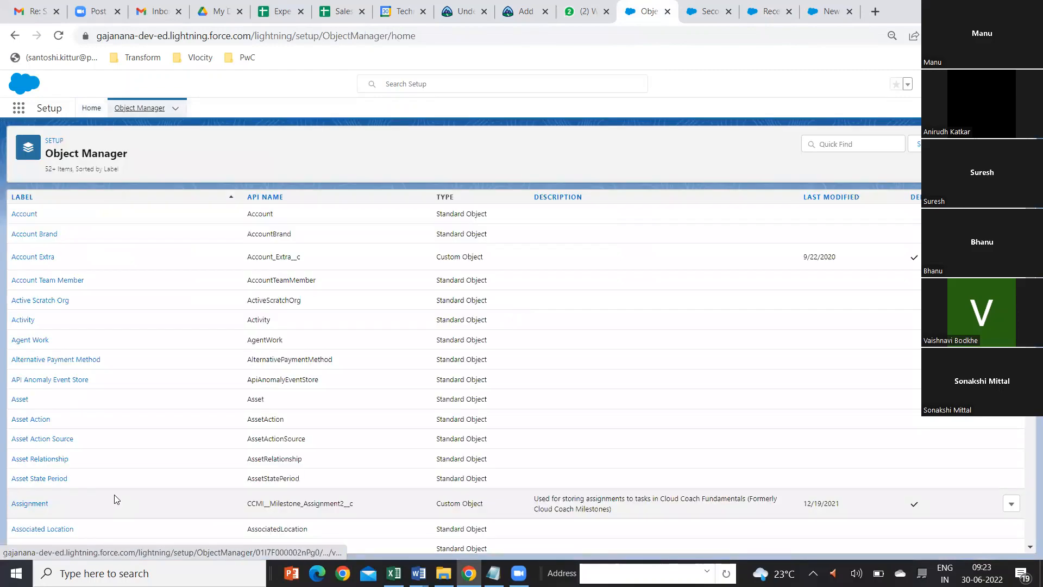
scroll(115, 501, "down", 15)
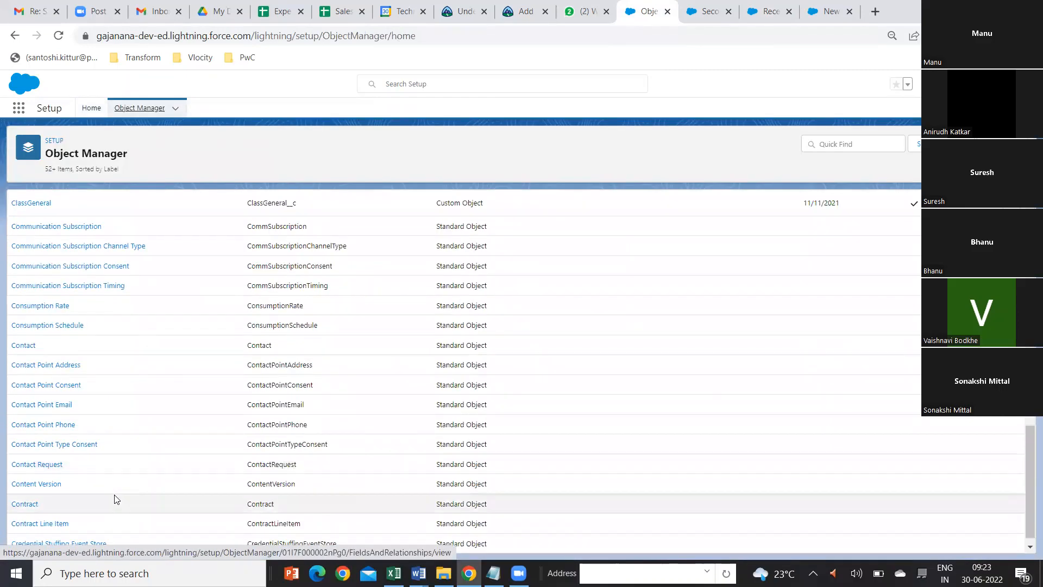
scroll(115, 500, "down", 5)
scroll(115, 502, "down", 15)
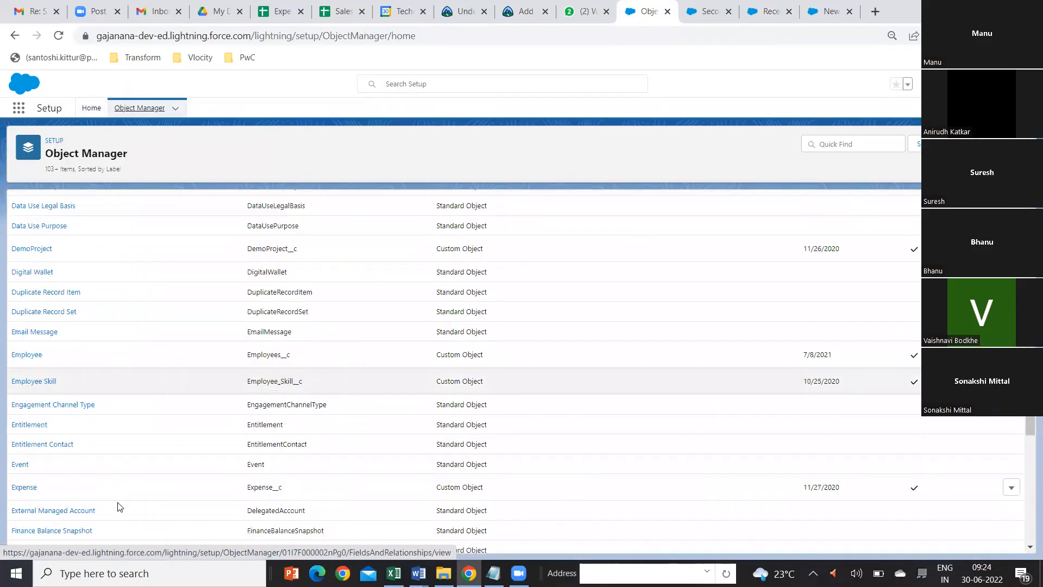
scroll(120, 506, "down", 20)
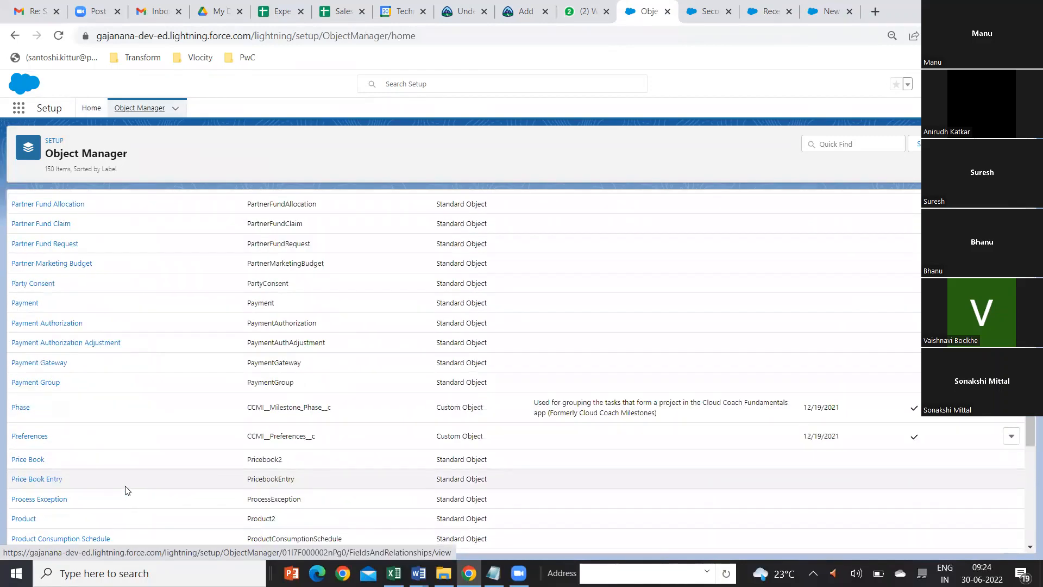
scroll(128, 487, "down", 1)
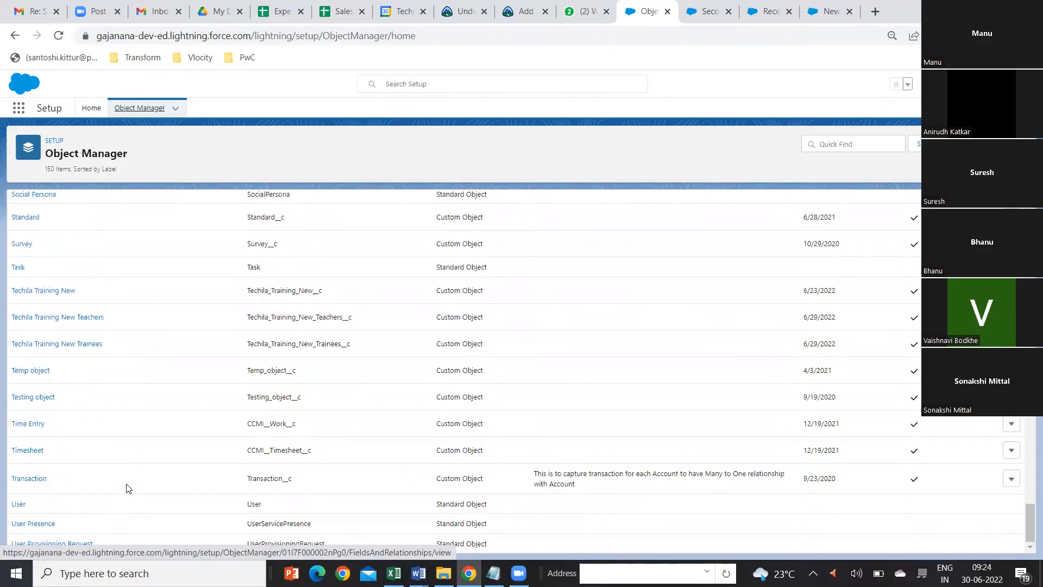
left_click(63, 292)
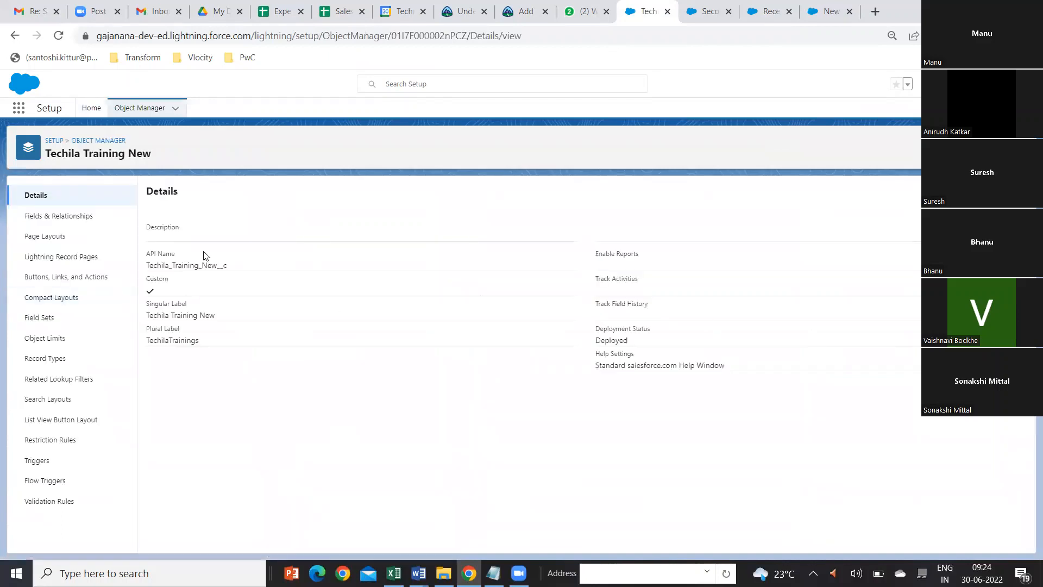
left_click(61, 220)
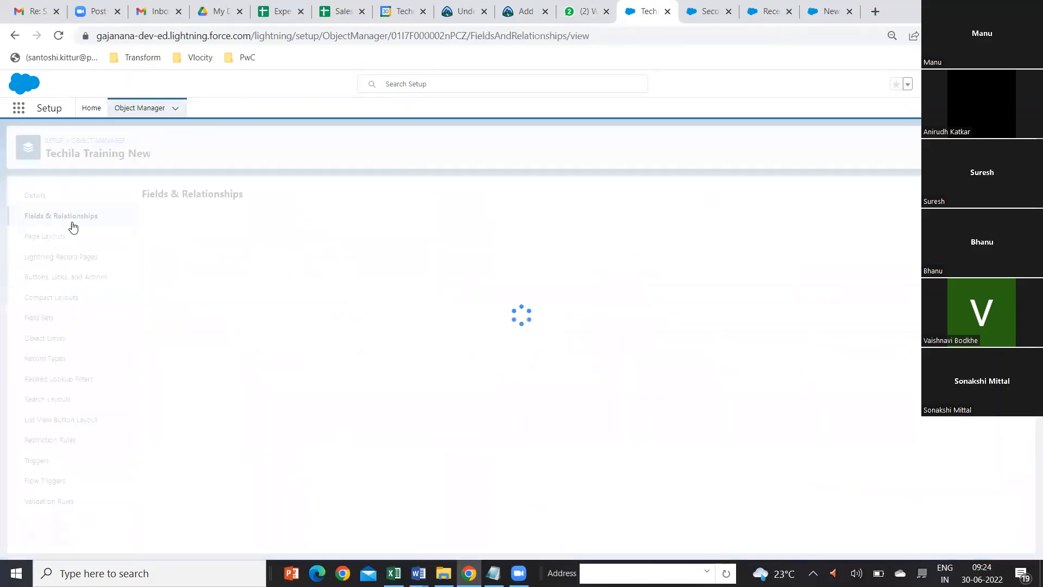
left_click(804, 198)
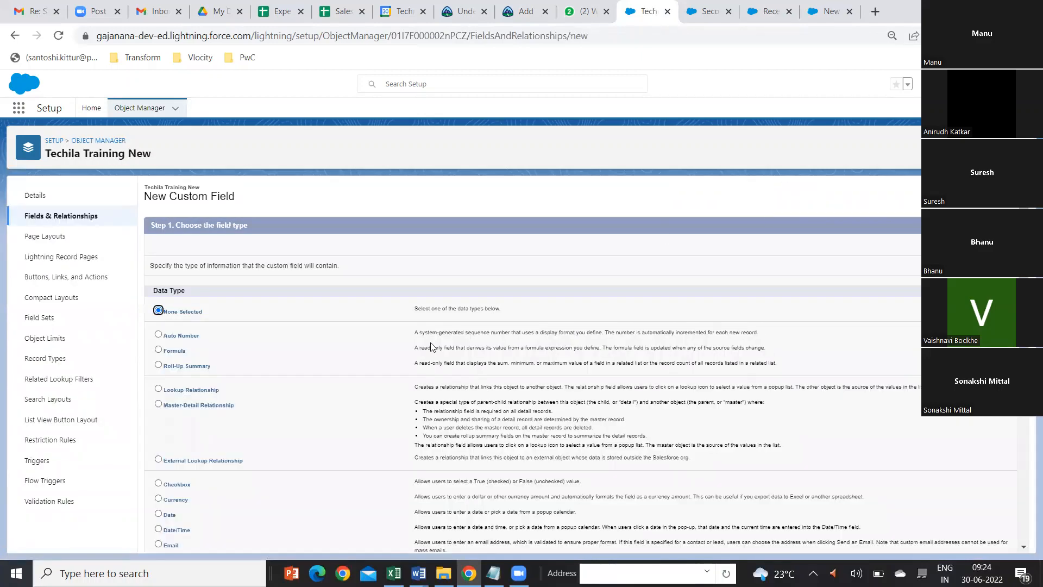
left_click(158, 365)
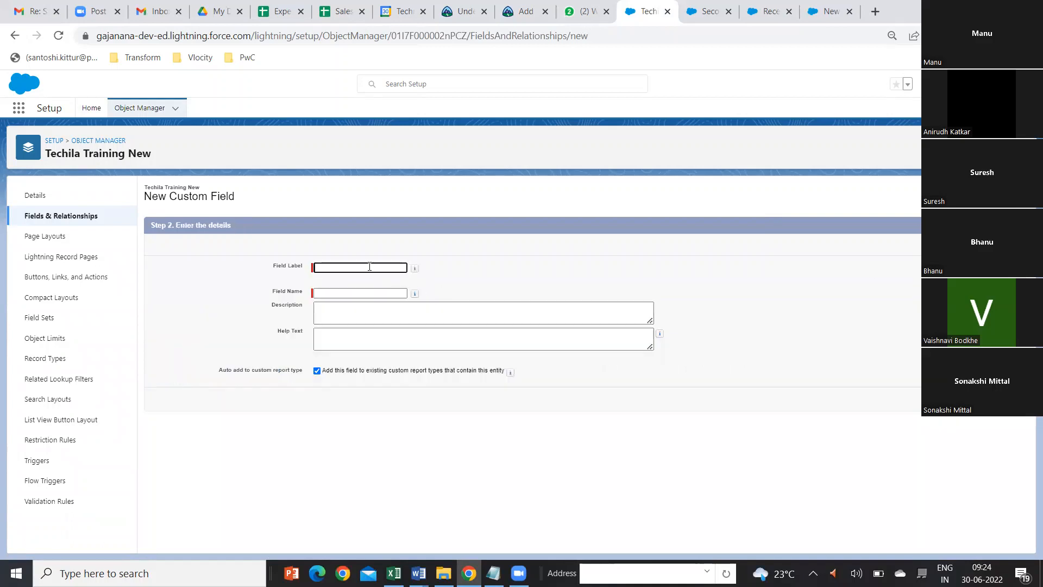
Step: Label the roll-up summary field "Total Number of teacher" and fill in its matching field name
left_click(369, 267)
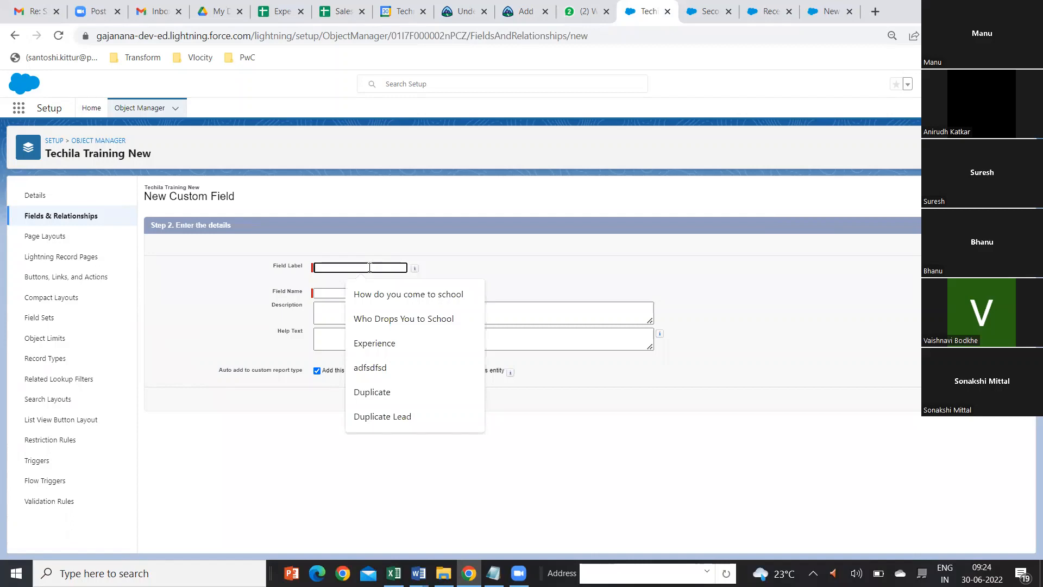
type("Sum of ")
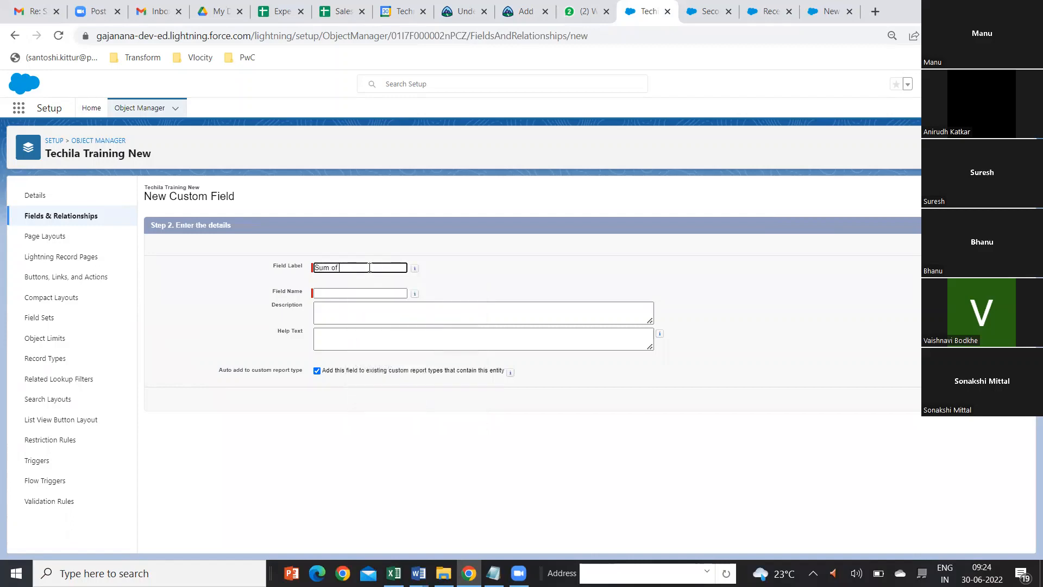
type("Teacers")
key("BackSpace")
key("BackSpace")
key("BackSpace")
key("BackSpace")
key("BackSpace")
key("BackSpace")
key("BackSpace")
key("BackSpace")
key("BackSpace")
key("BackSpace")
key("BackSpace")
key("BackSpace")
key("BackSpace")
type("Total Number of Teacher")
key("Tab")
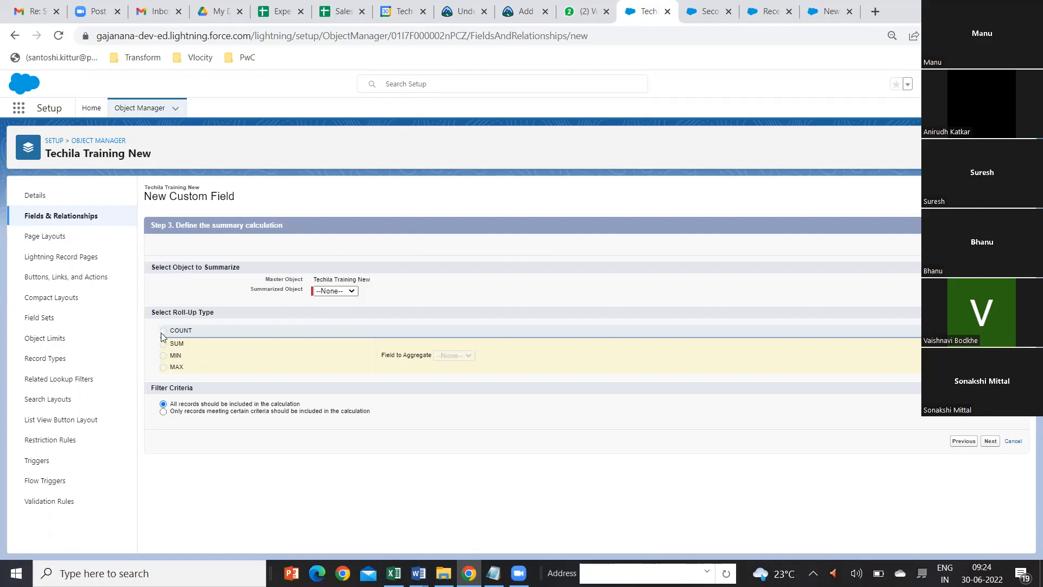
Step: Define the roll-up as a COUNT of Techila Training New Teachers and save the field with the default security and page layouts
left_click(355, 292)
left_click(346, 309)
left_click(163, 331)
left_click(994, 445)
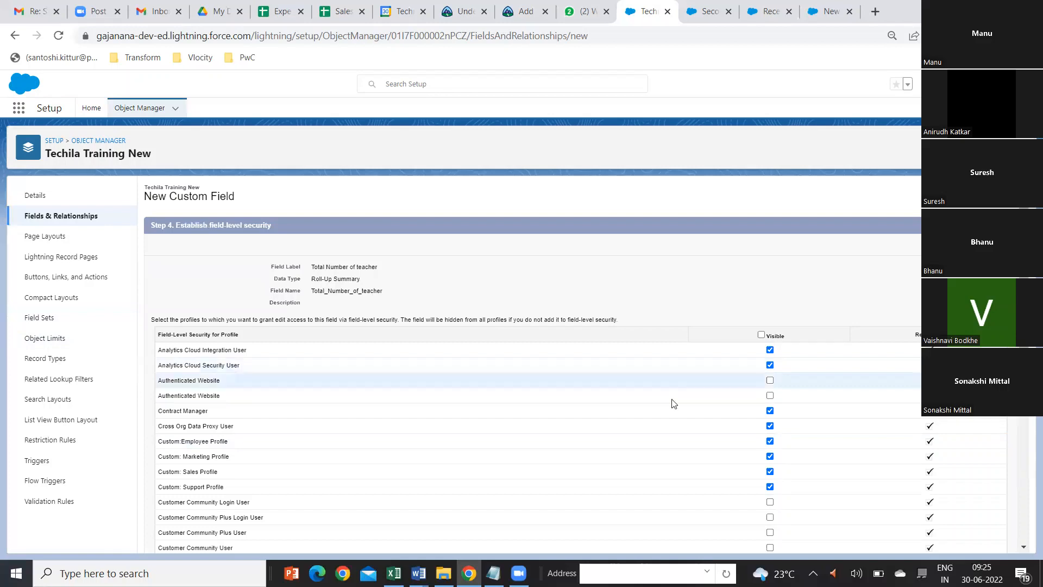
scroll(1005, 439, "down", 3)
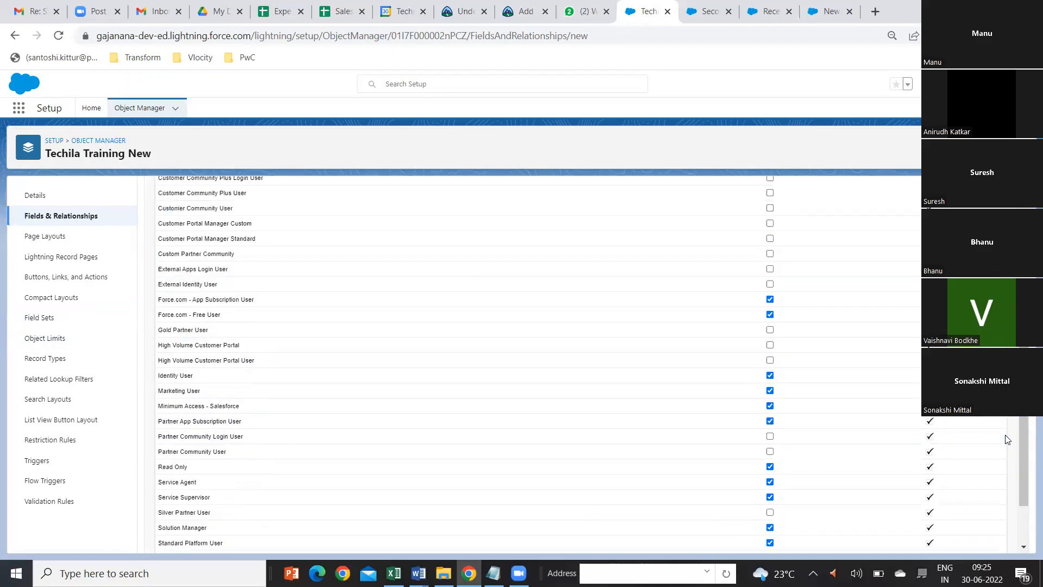
scroll(1006, 439, "up", 3)
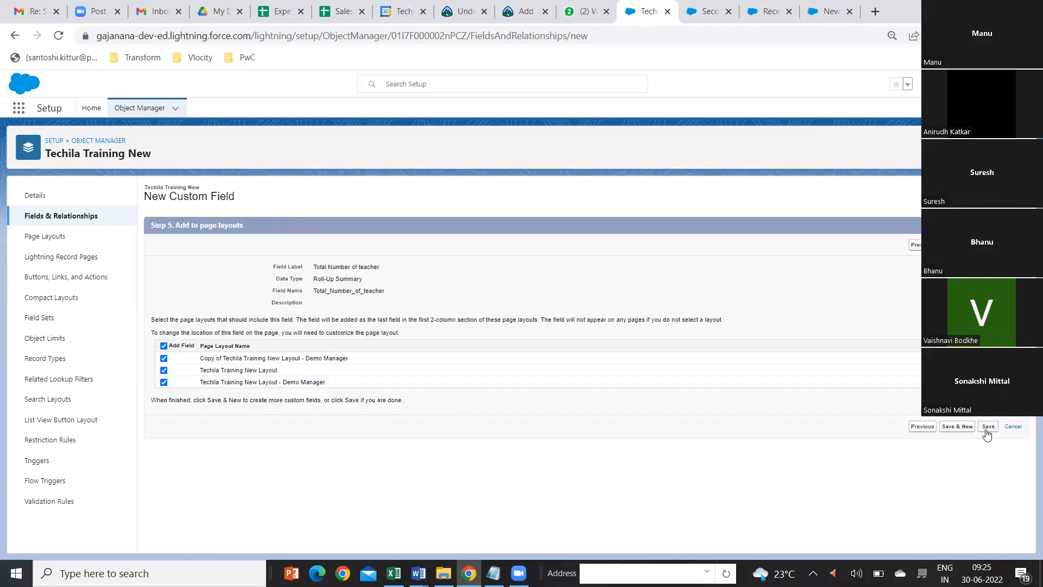
left_click(988, 428)
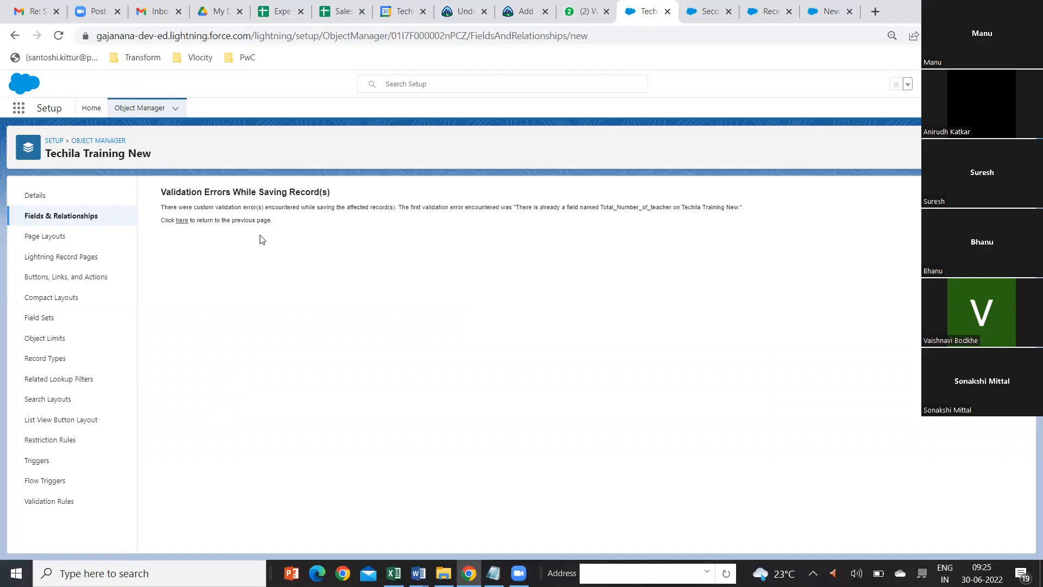
left_click(182, 221)
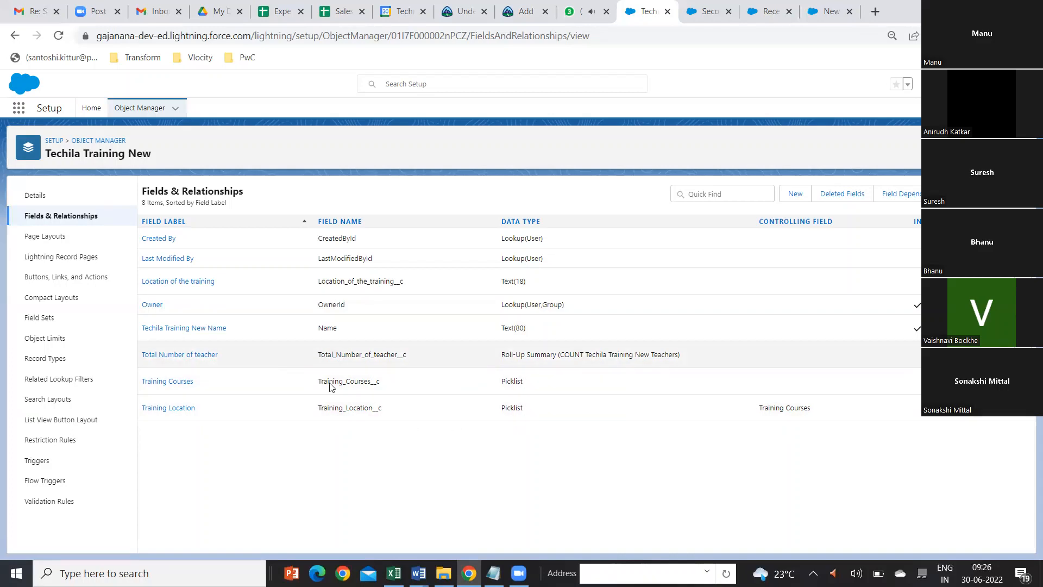
Step: Discard the blank new Trainees forms and open the Teachers list in the Sales app
left_click(824, 11)
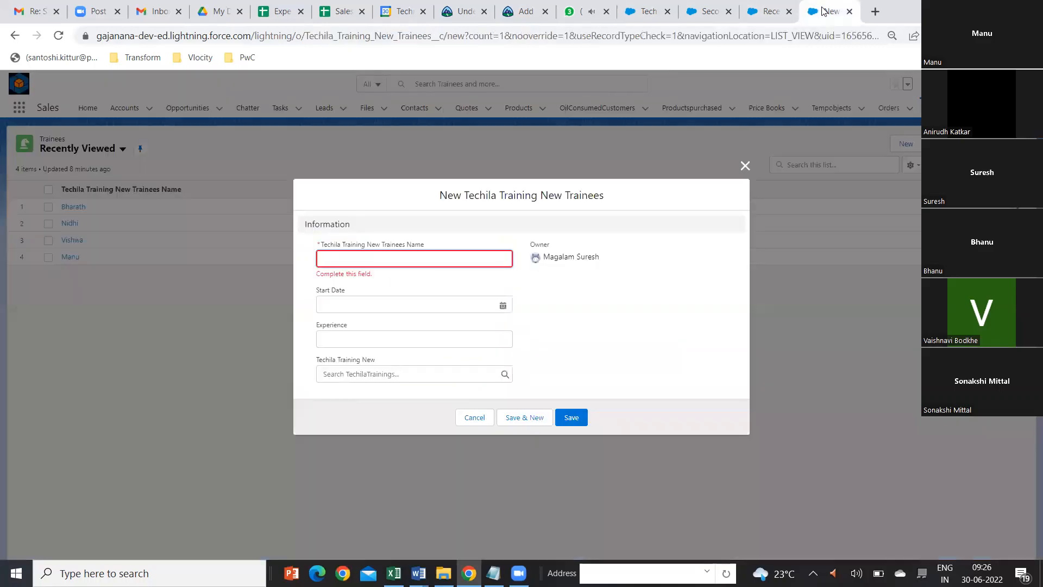
left_click(746, 166)
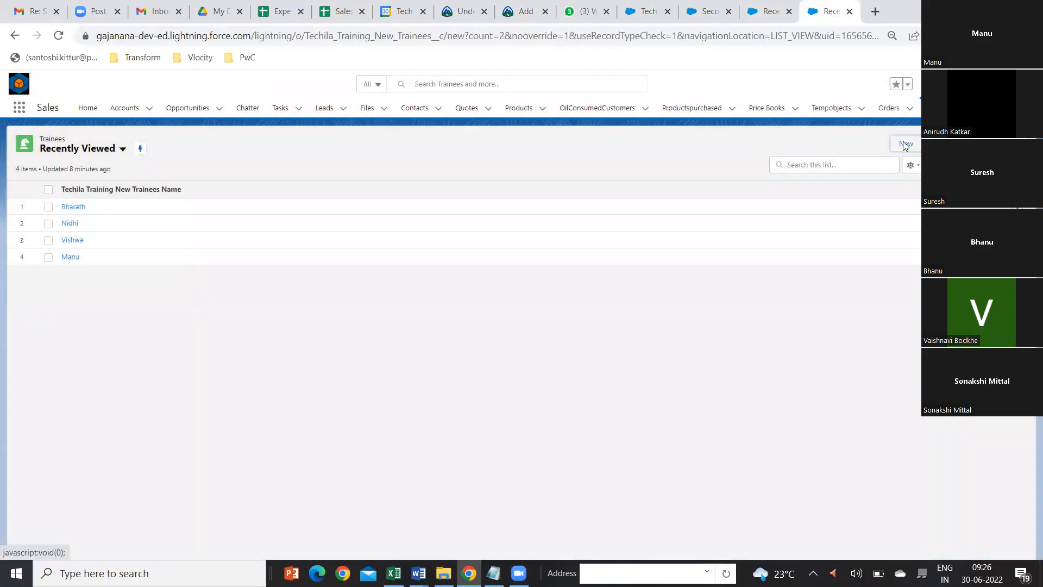
left_click(903, 143)
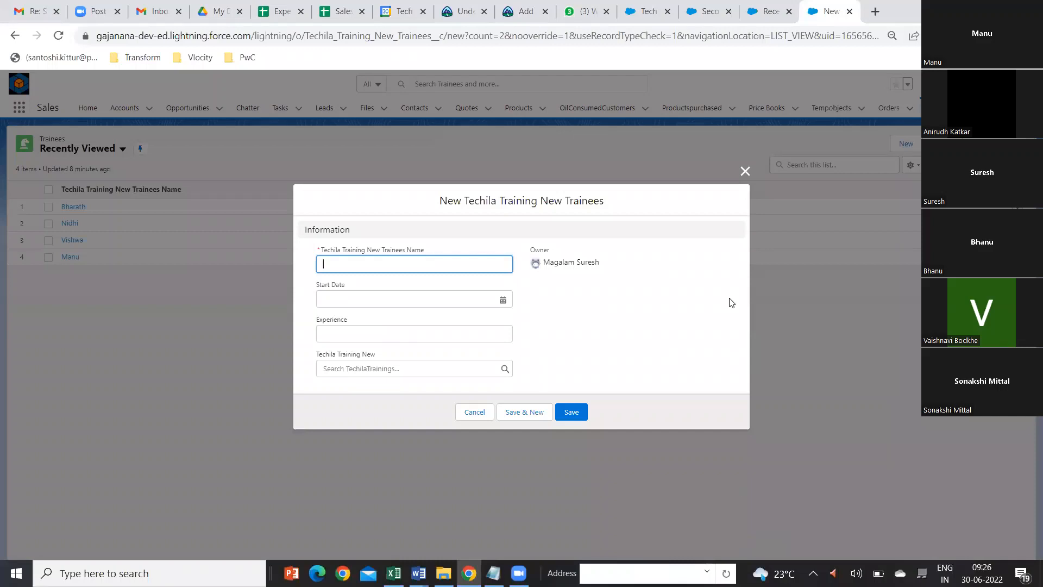
left_click(744, 170)
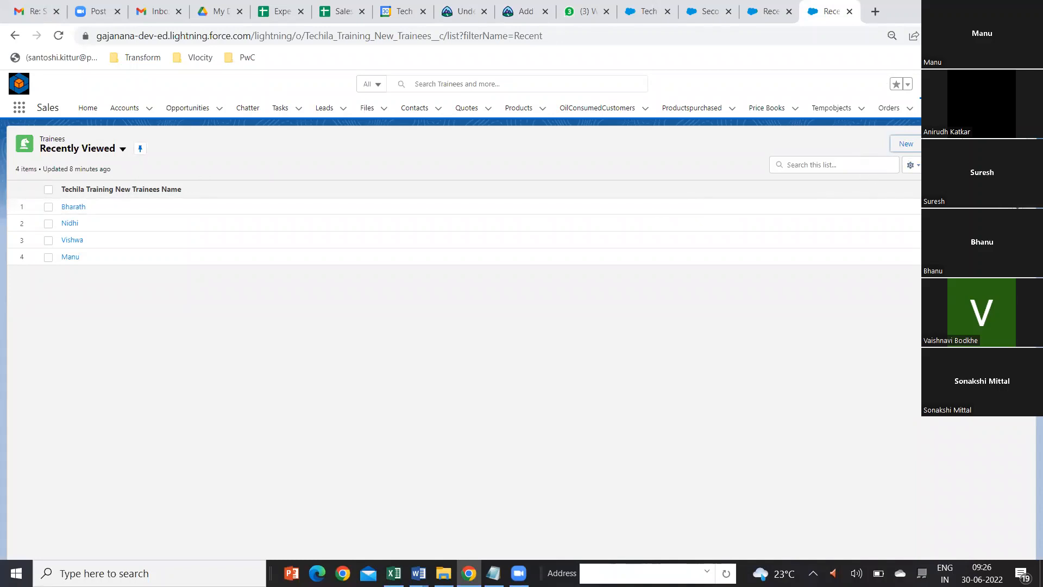
left_click(997, 107)
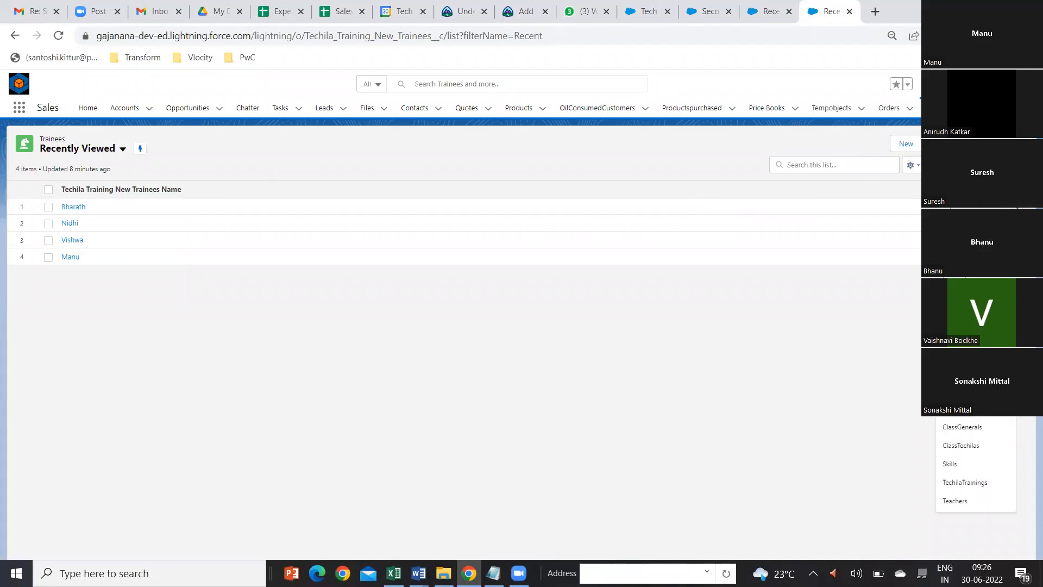
left_click(954, 501)
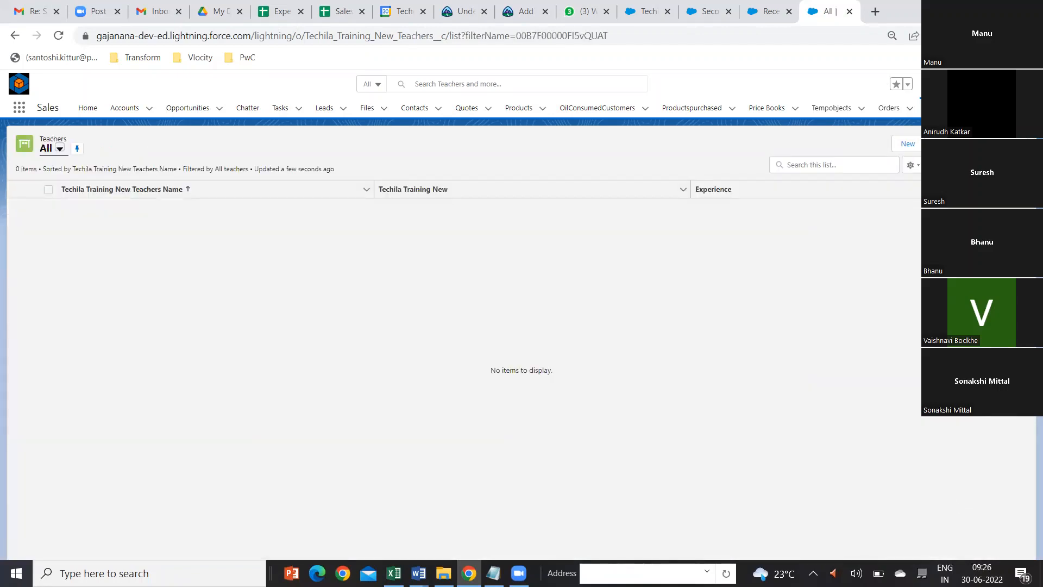
Step: Start a new Teachers record with the teacher's name, experience 15 and joined date 6/1/2022
left_click(900, 143)
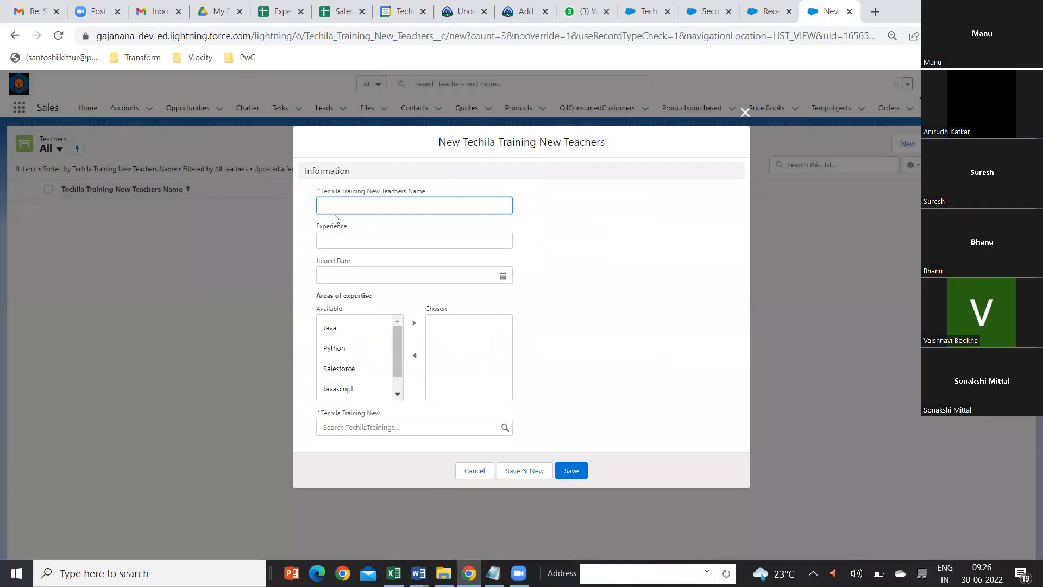
type("Sudha")
left_click(363, 240)
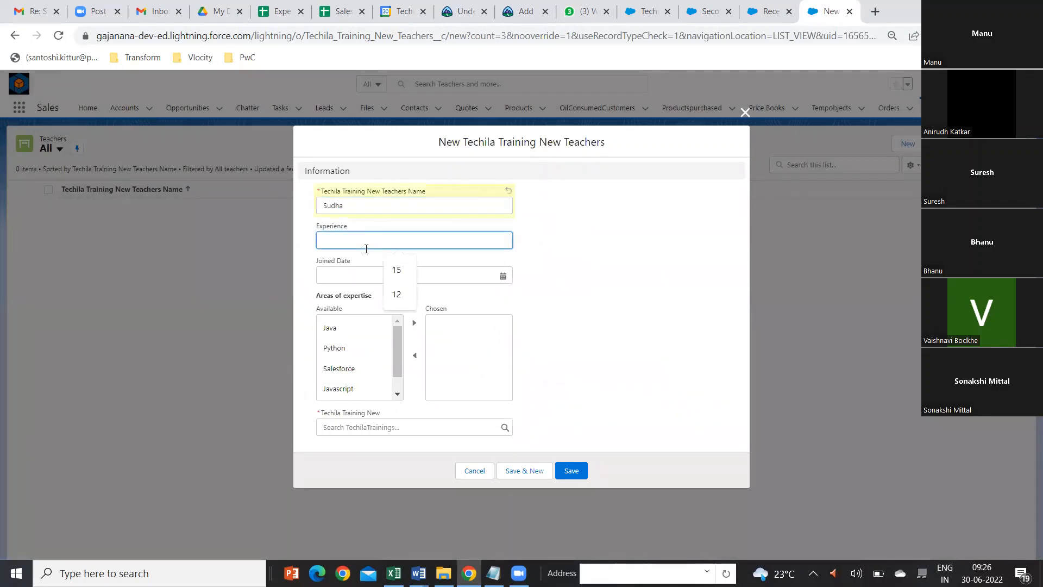
left_click(389, 274)
left_click(389, 277)
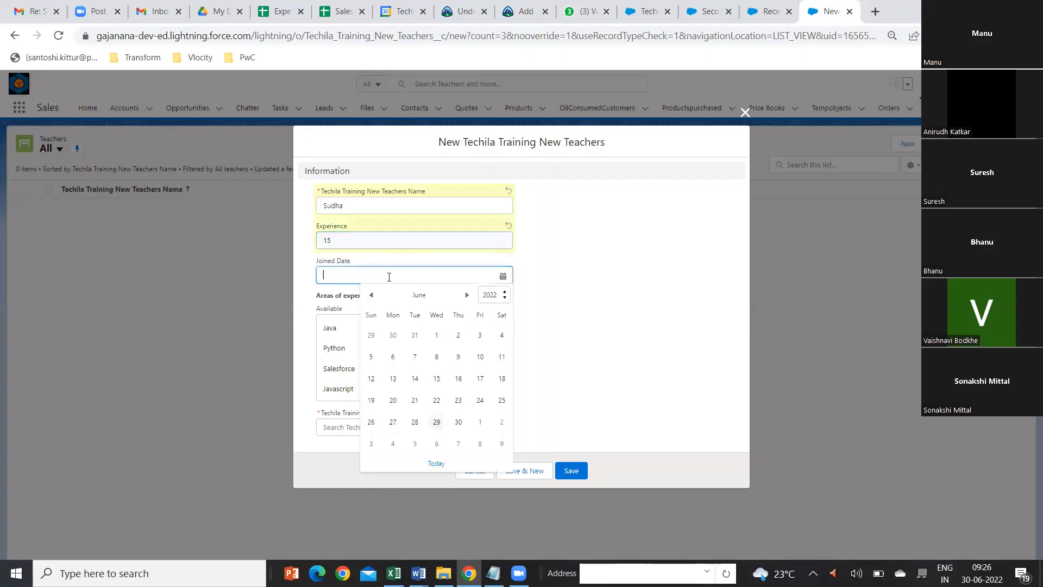
left_click(439, 335)
Step: Choose Java and Python as the areas of expertise, link the teacher to Third Batch1 and try to save the record
left_click(346, 333)
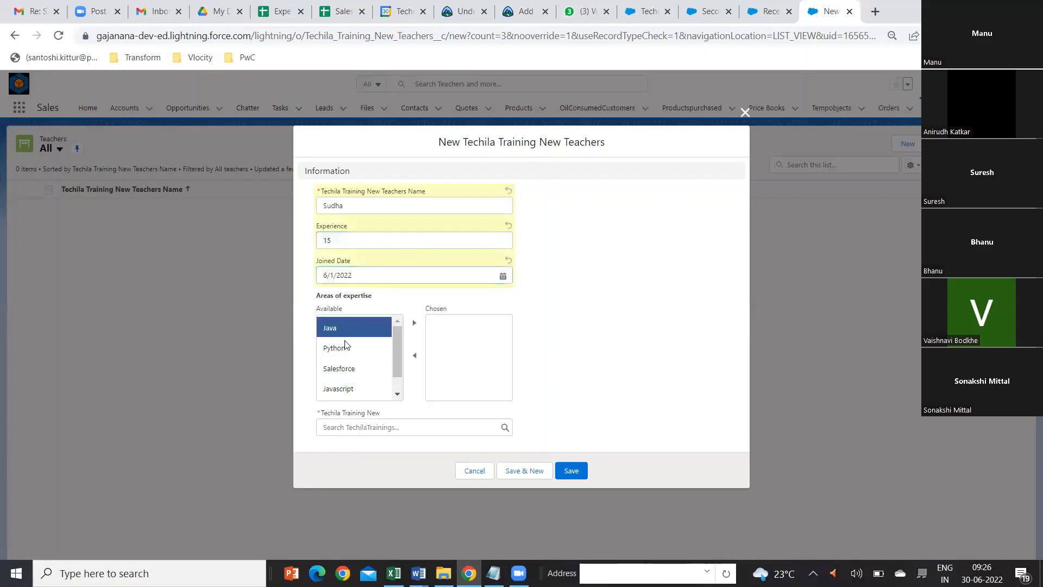
left_click(347, 350, "shift")
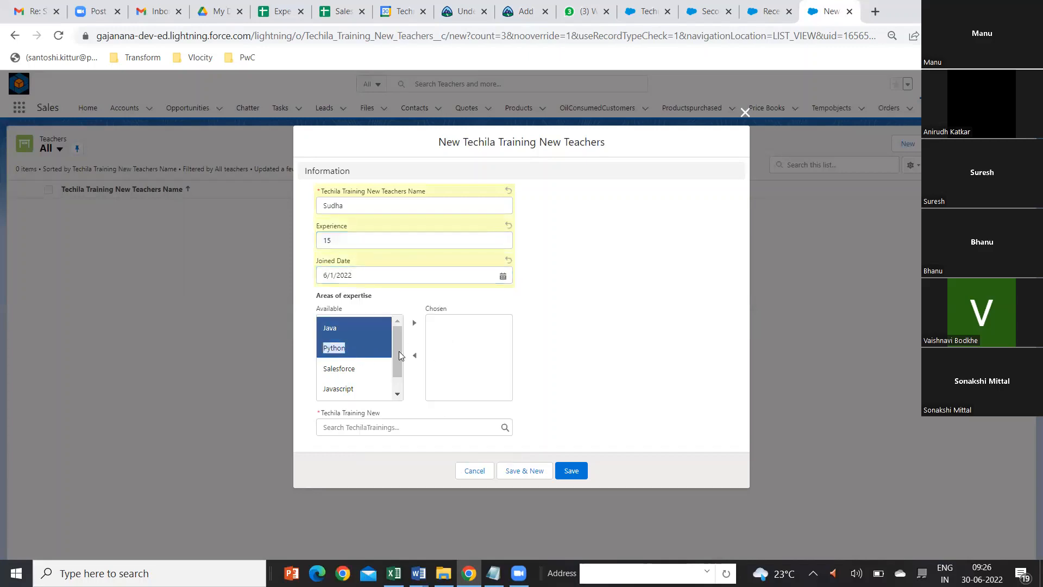
left_click(414, 323)
left_click(422, 429)
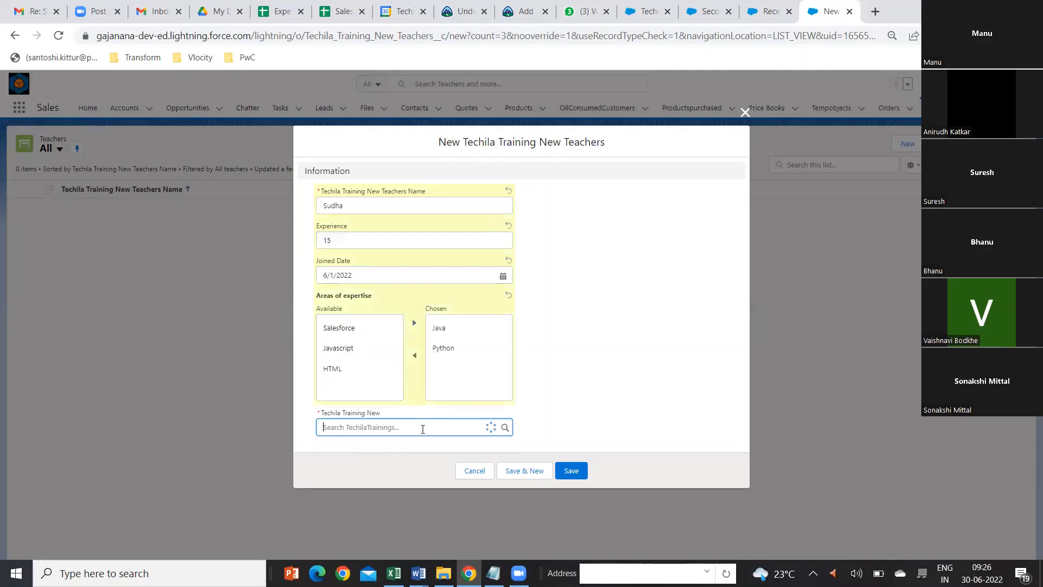
left_click(363, 465)
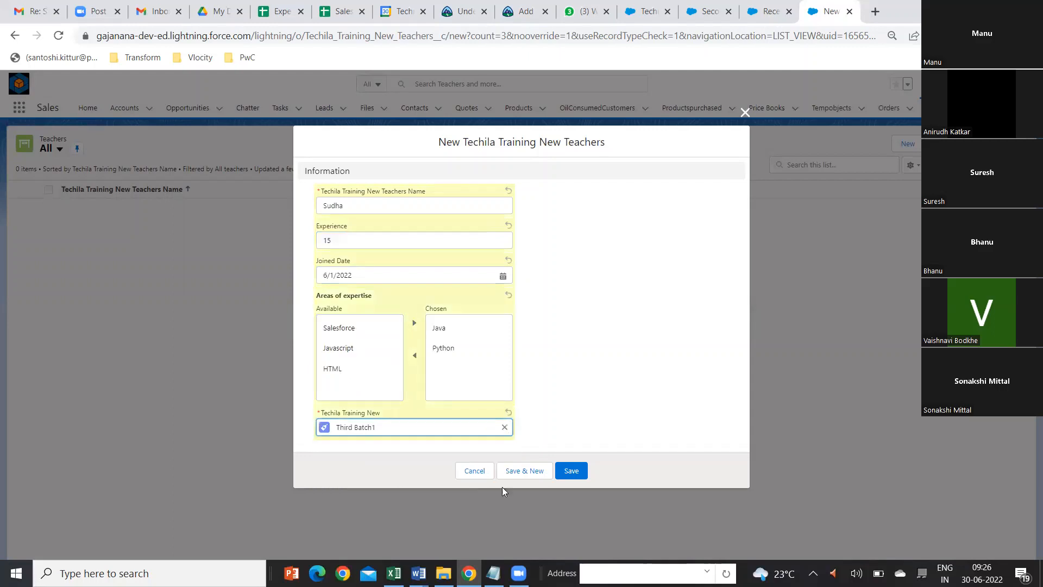
left_click(571, 470)
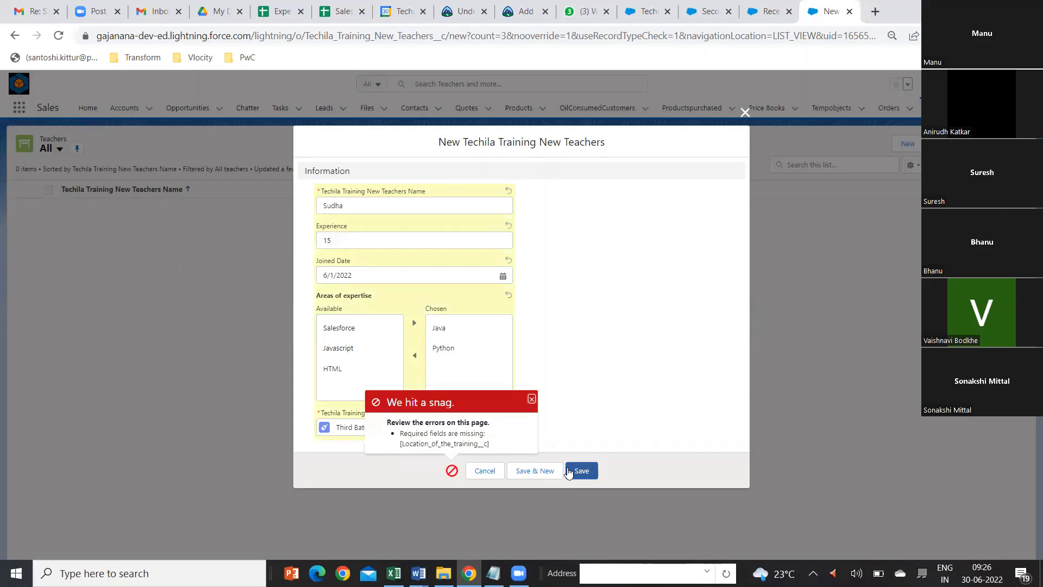
Step: Discard the unsaved teacher record, open the TechilaTrainings list and close the blank new training form
left_click(532, 402)
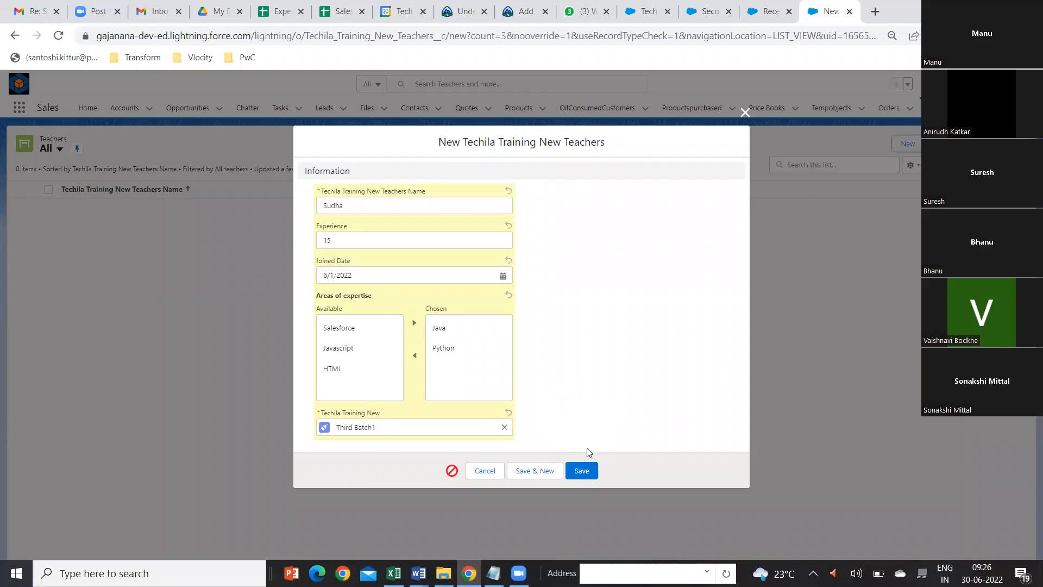
left_click(744, 113)
left_click(999, 107)
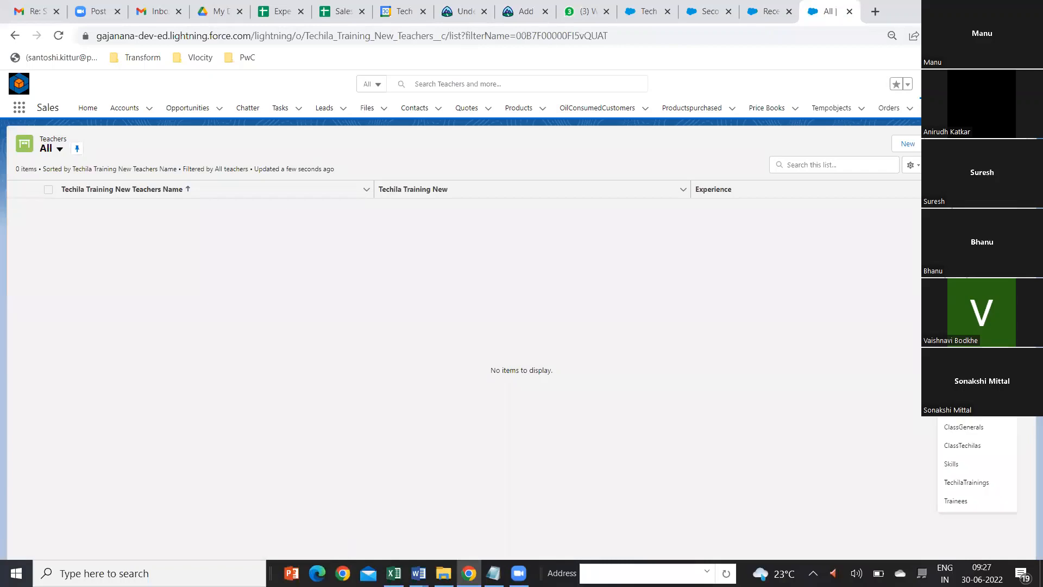
left_click(967, 484)
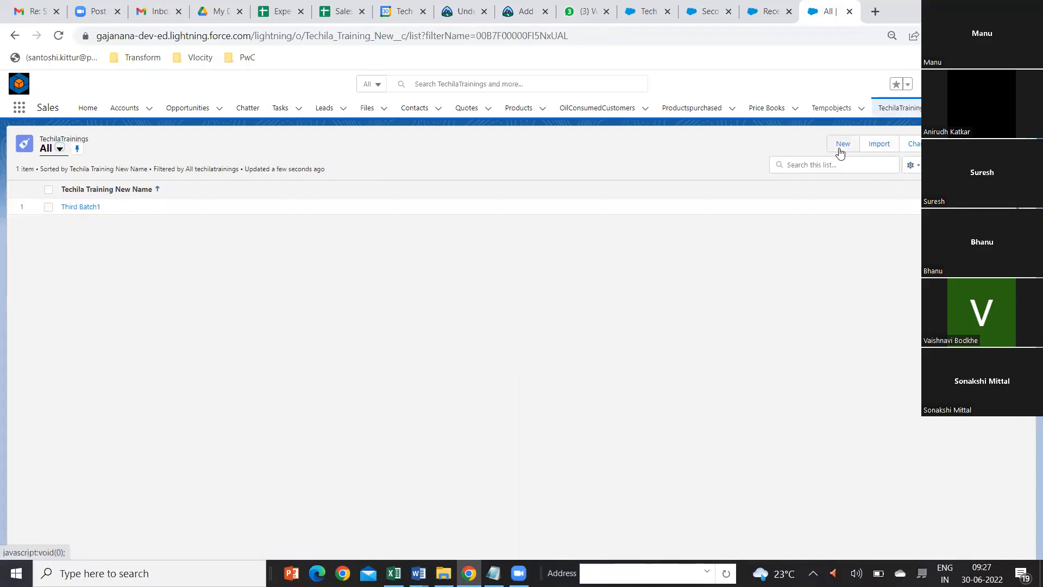
left_click(840, 150)
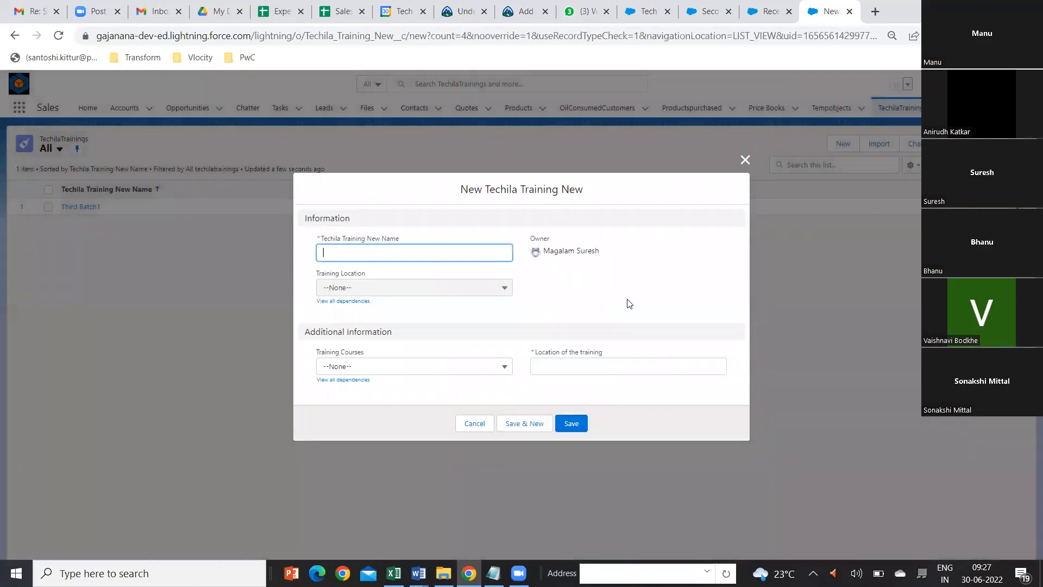
left_click(745, 159)
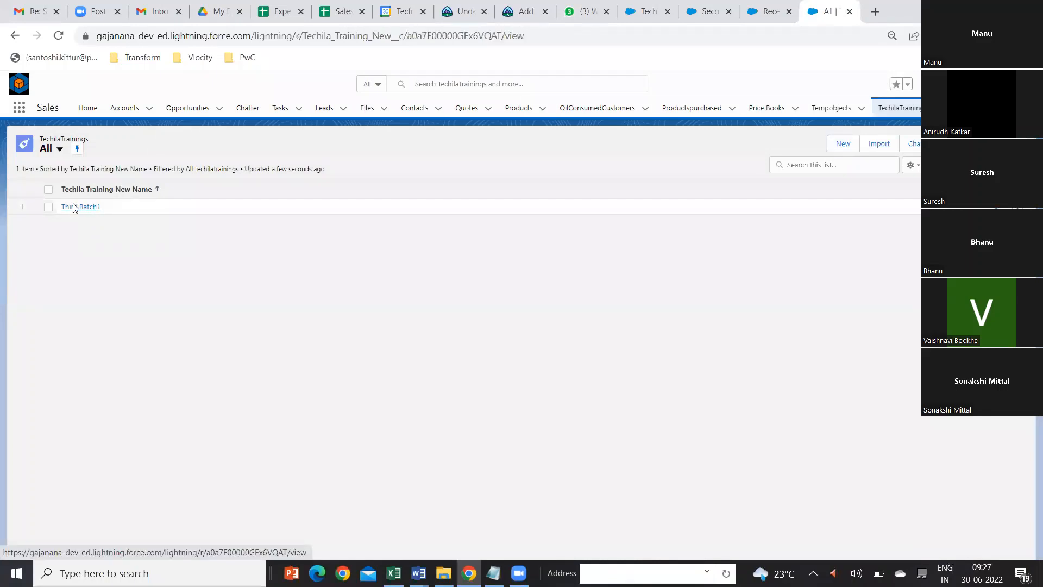
Step: Open the Third Batch1 training, set its Location of the training to Hyderabad and save the record
left_click(74, 207)
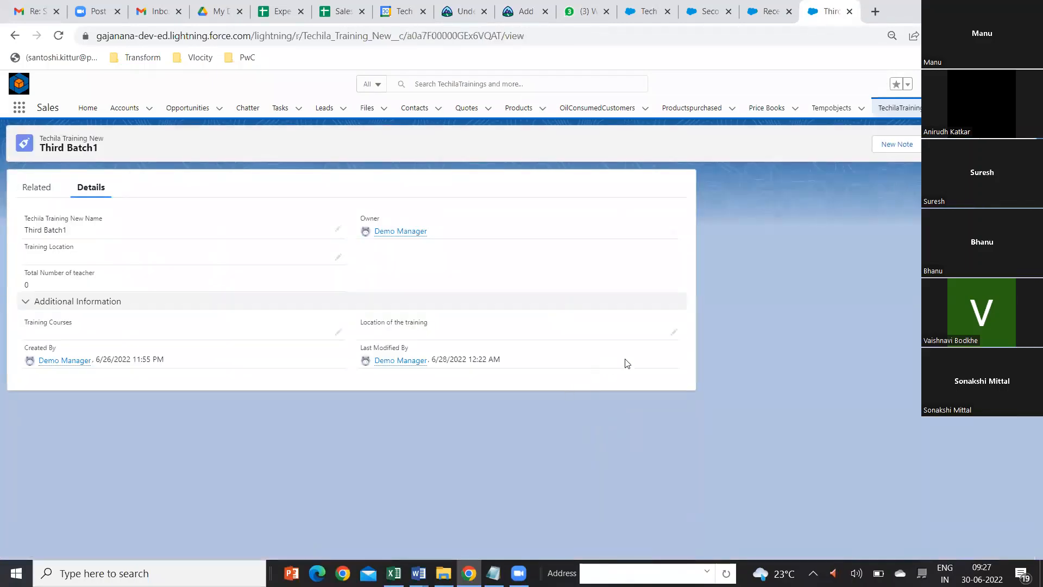
left_click(673, 332)
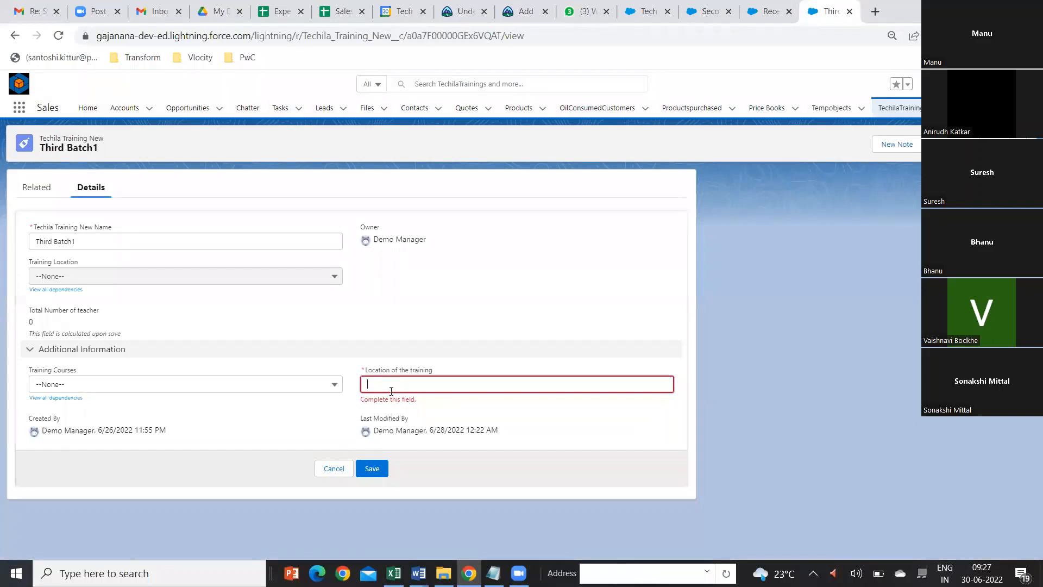
type("Hyderabad")
left_click(371, 468)
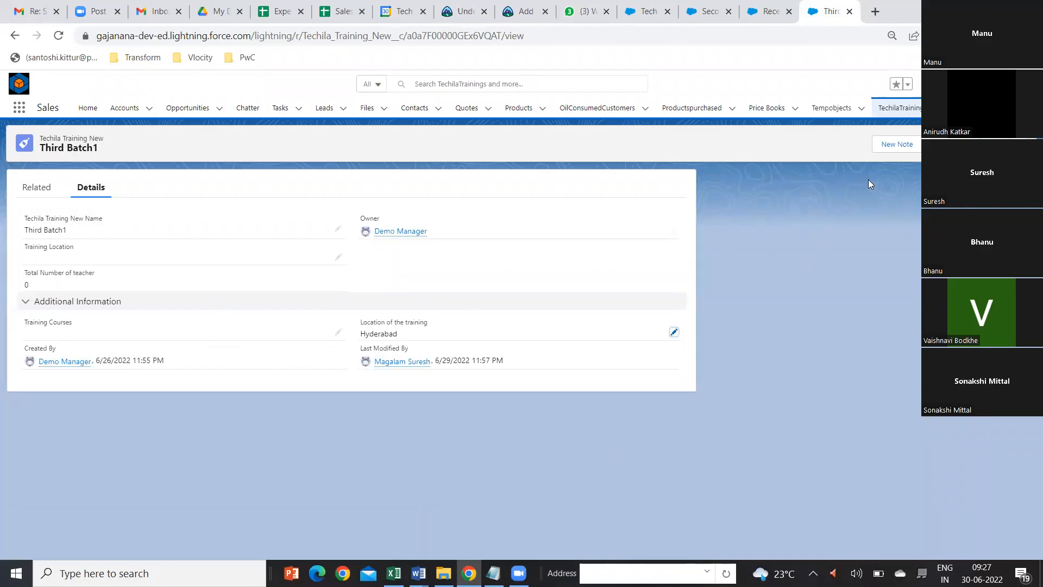
Step: From the Teachers list, start a new record with the teacher's name, experience 15 and joined date 6/1/2022
left_click(972, 108)
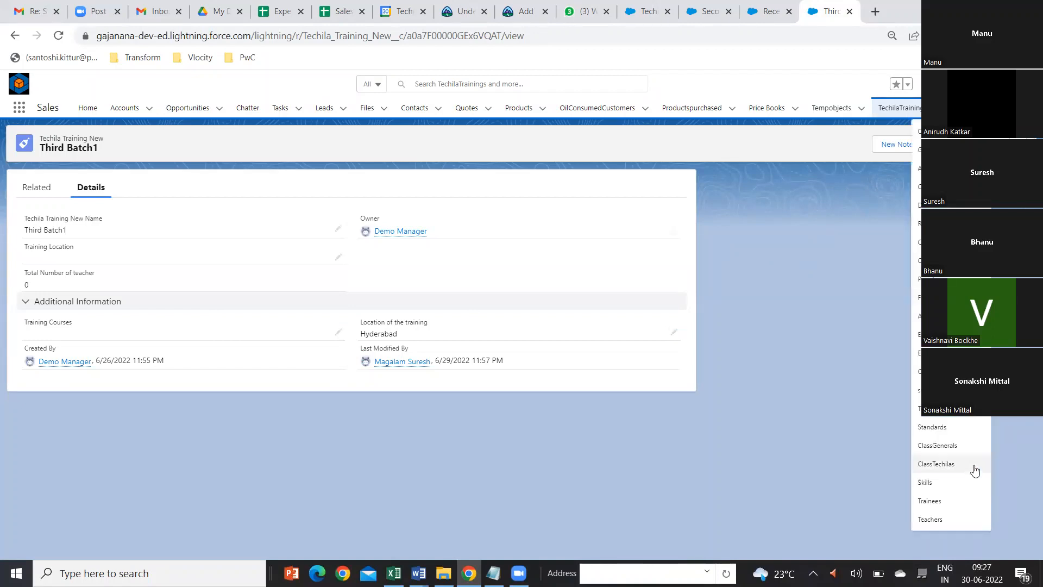
left_click(936, 521)
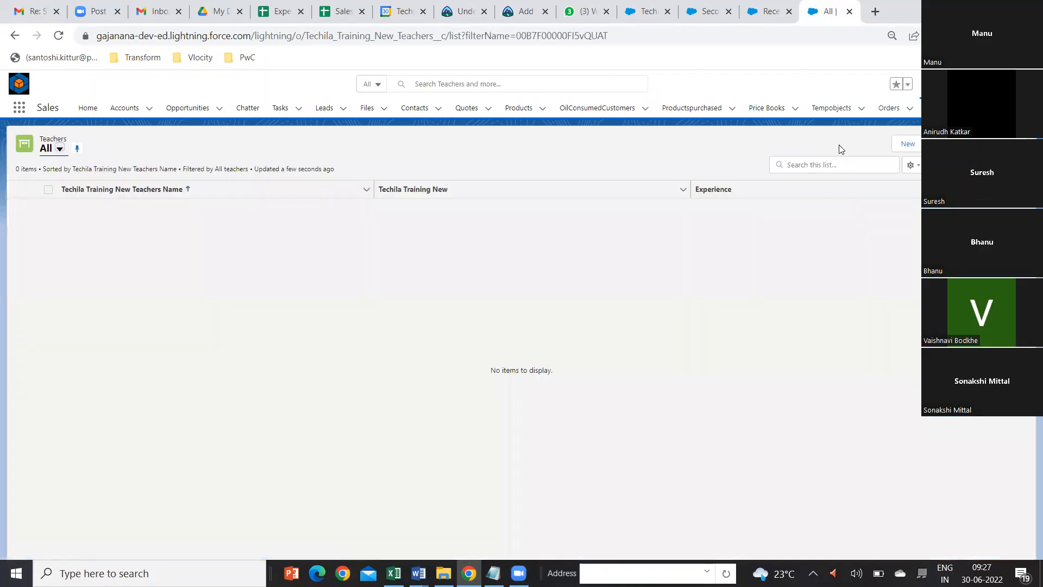
left_click(905, 146)
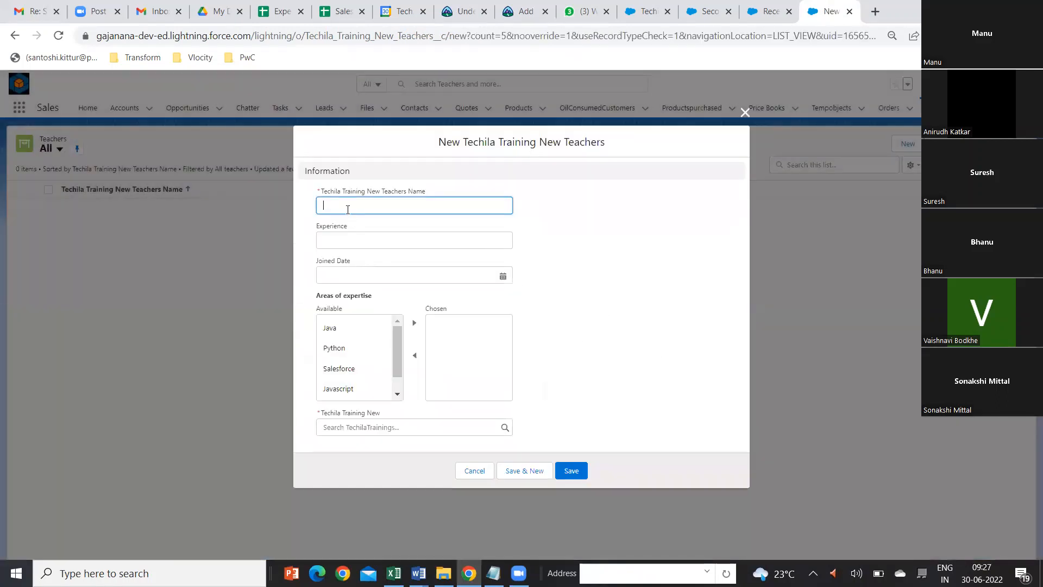
type("Sudh")
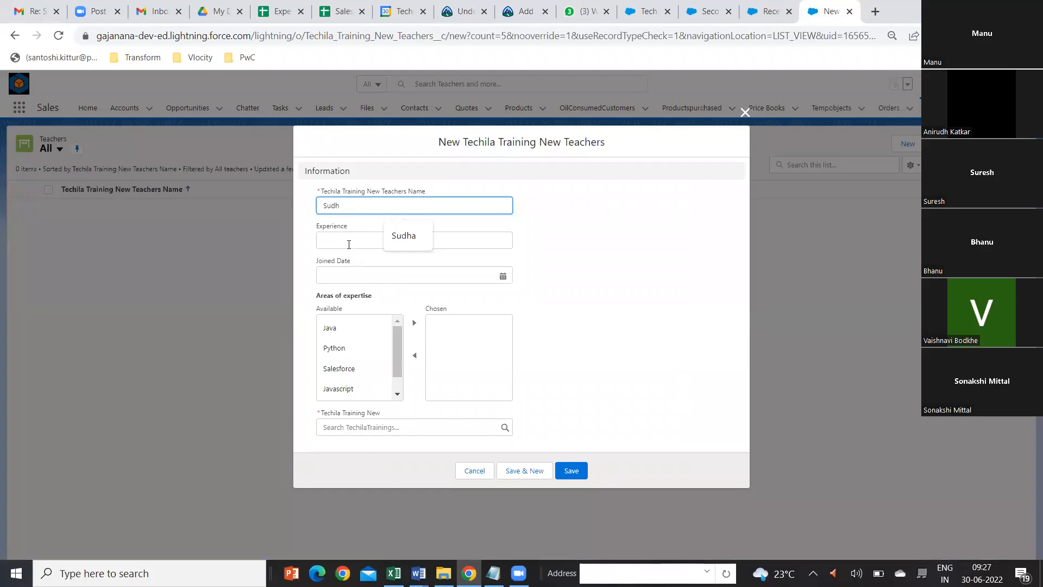
type("a")
left_click(349, 241)
type("15")
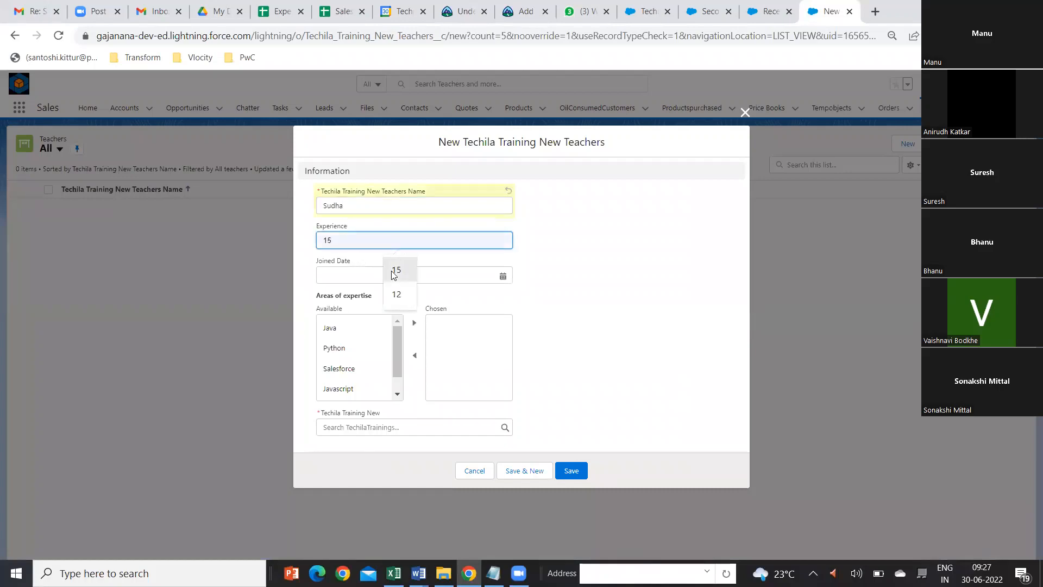
left_click(477, 277)
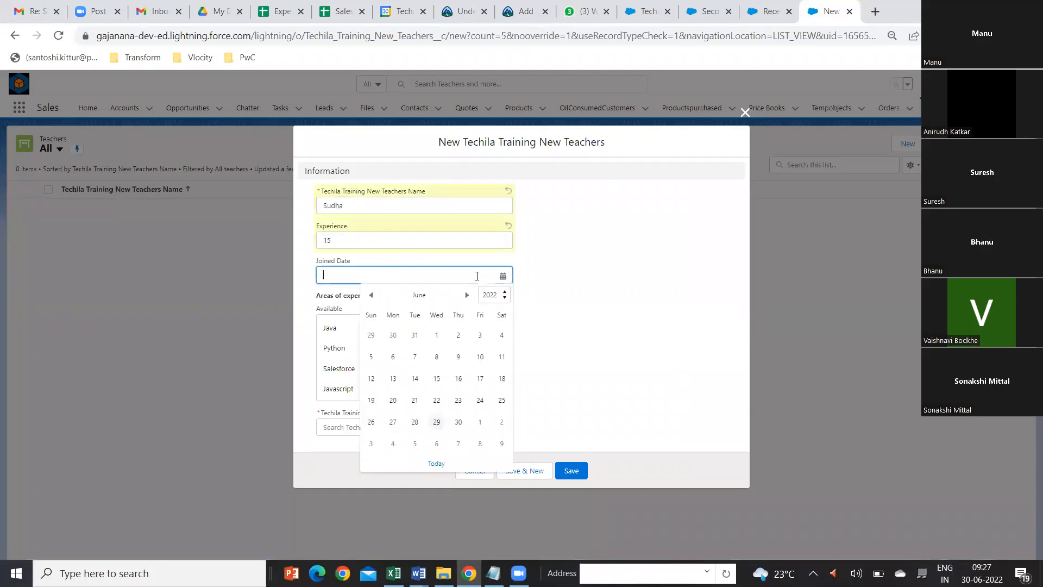
left_click(438, 333)
Step: Choose Java as the area of expertise, link the teacher to Third Batch1 and save the record
left_click(332, 328)
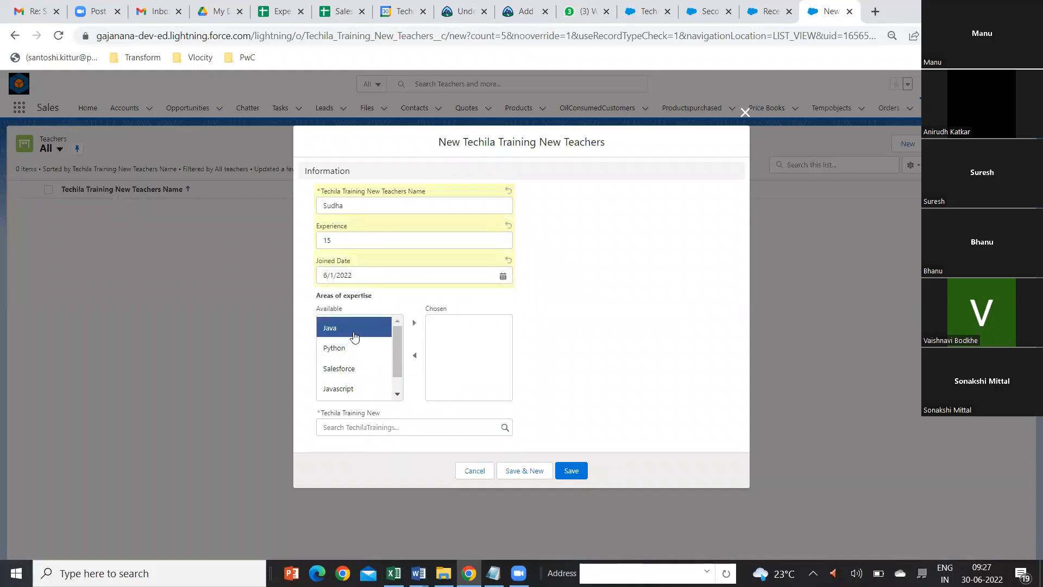
left_click(414, 323)
left_click(493, 427)
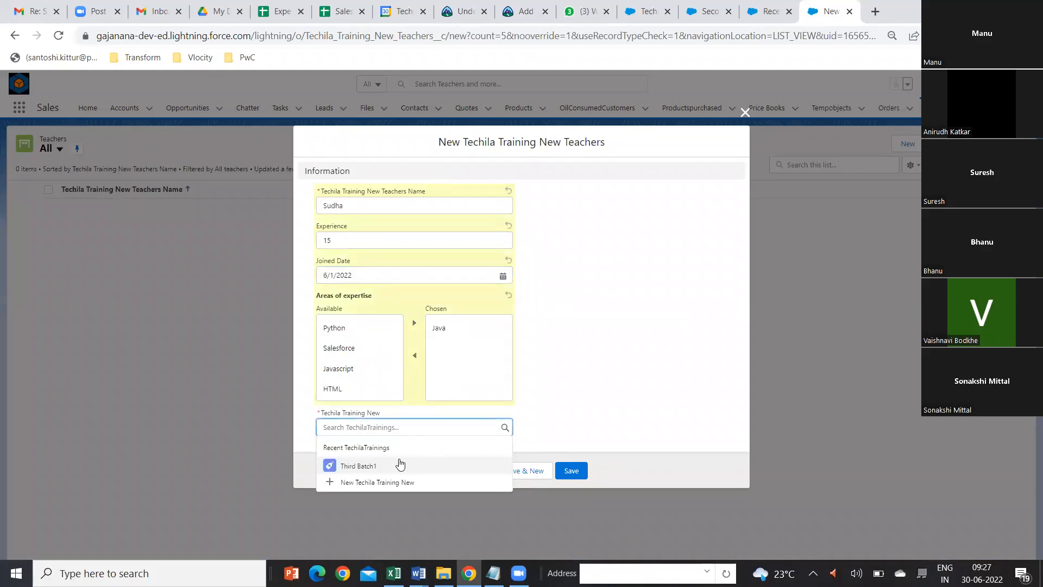
left_click(392, 464)
left_click(570, 470)
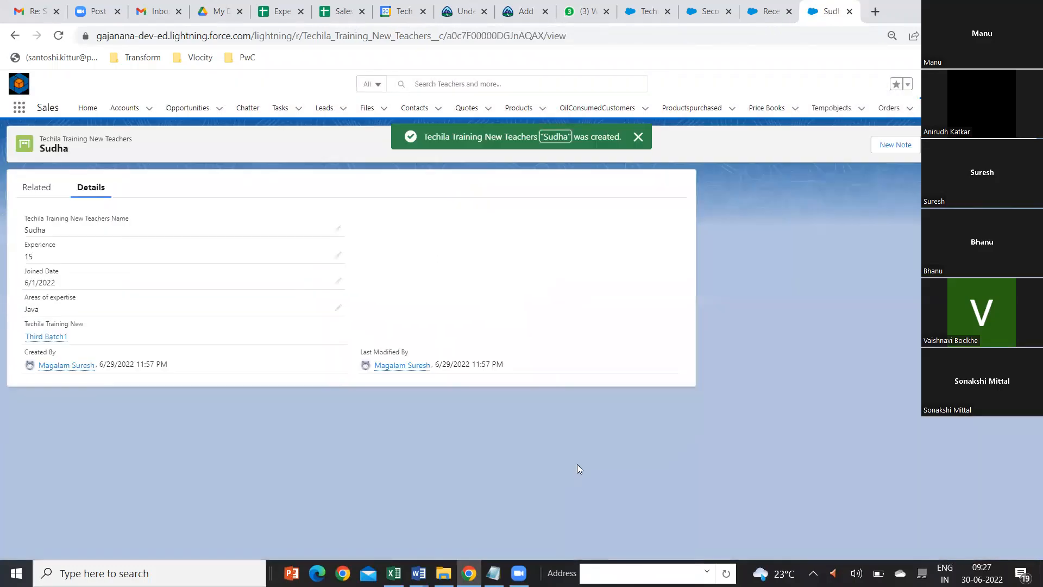
left_click(639, 137)
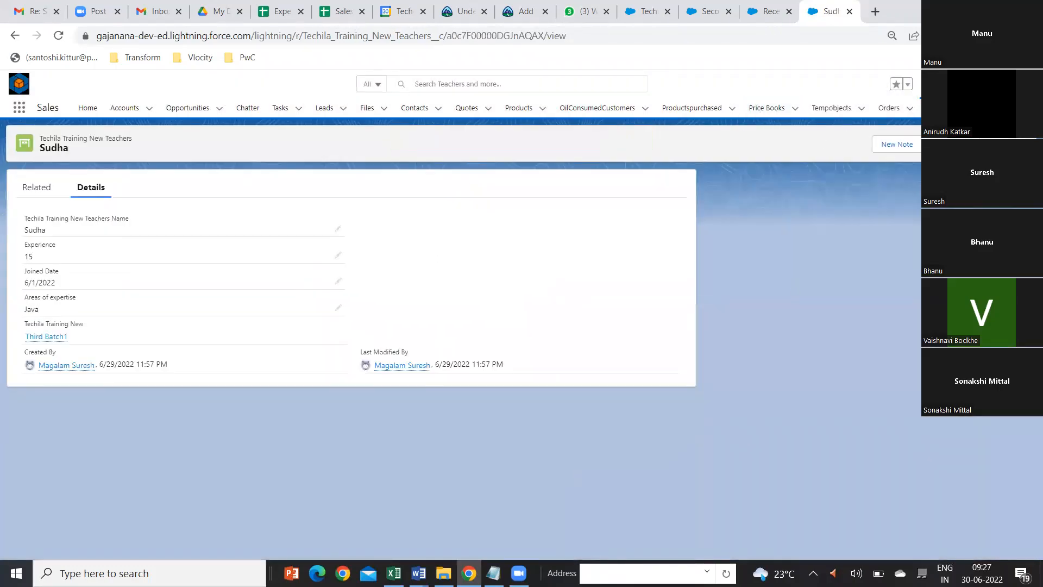
Step: Open the Third Batch1 record from the TechilaTrainings list and check its Total Number of teacher field
left_click(1000, 108)
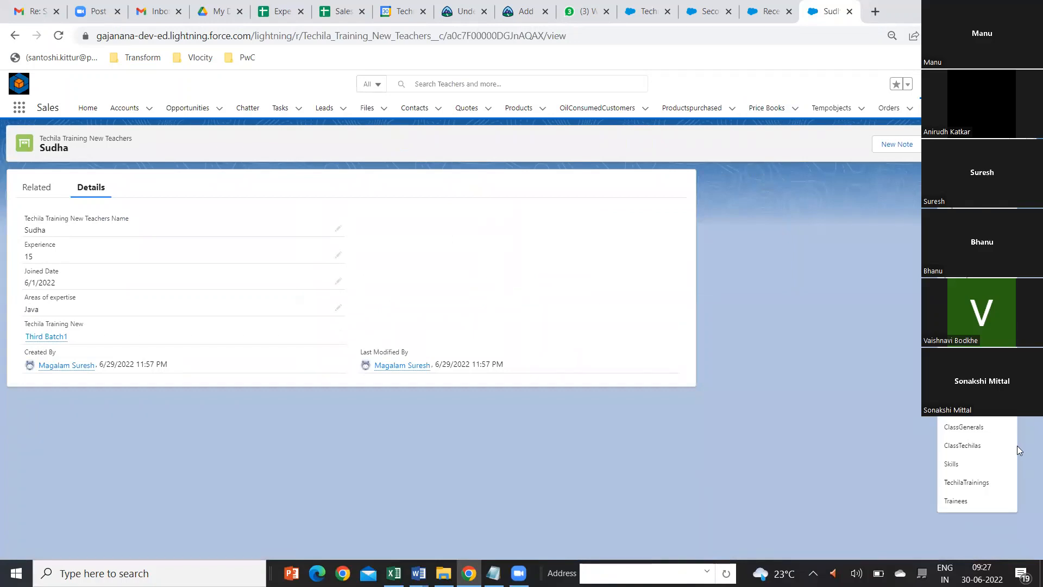
left_click(962, 483)
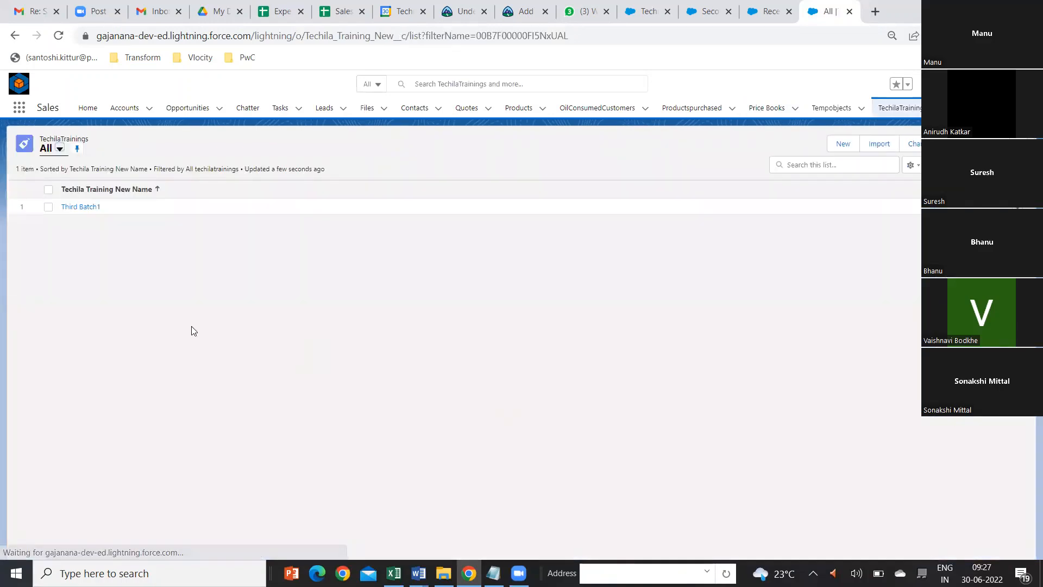
left_click(71, 207)
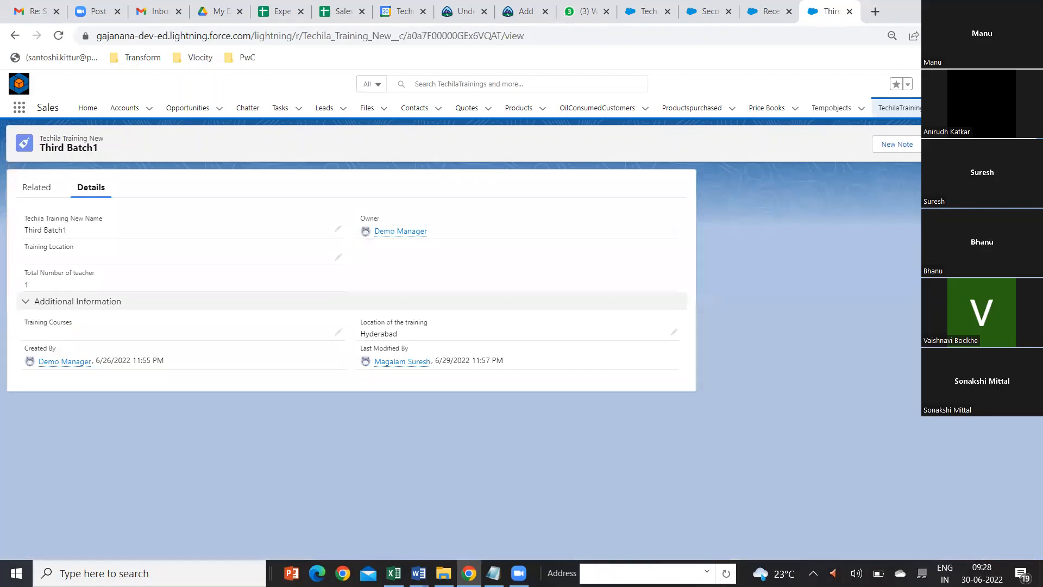
Step: Open the Teachers list in a separate browser tab and switch to it
left_click(975, 108)
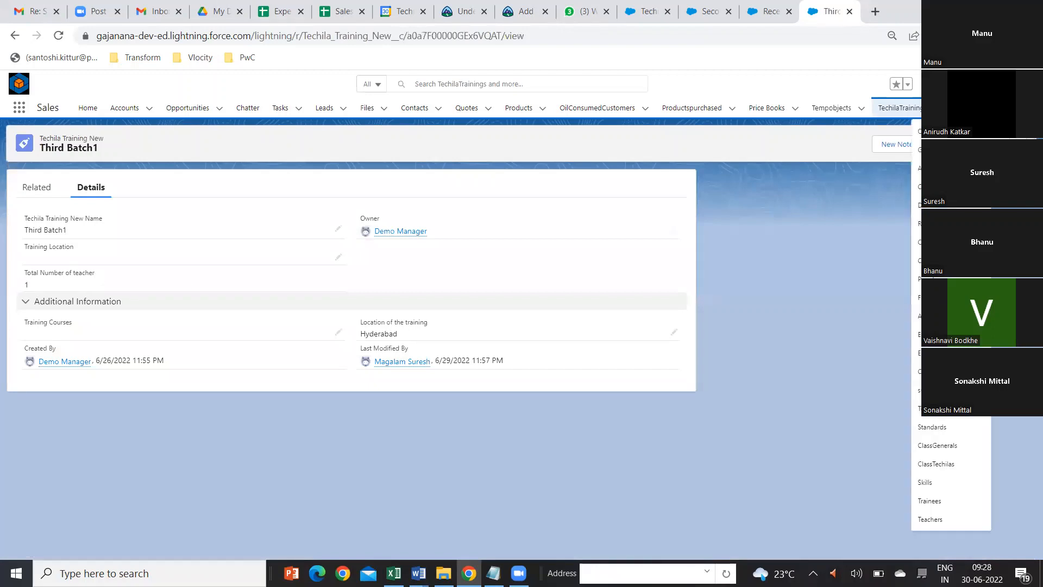
right_click(952, 523)
left_click(939, 419)
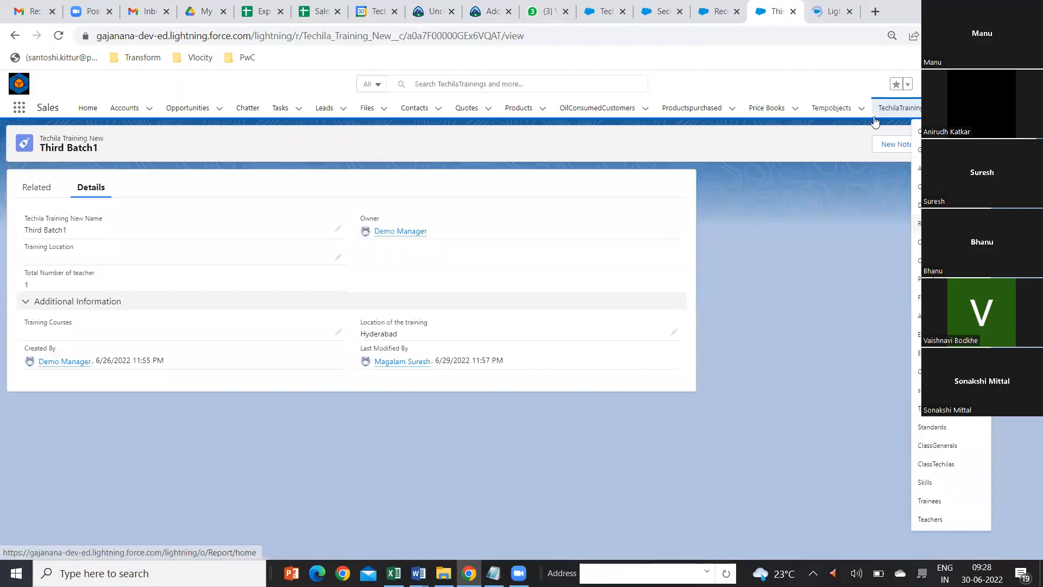
left_click(835, 16)
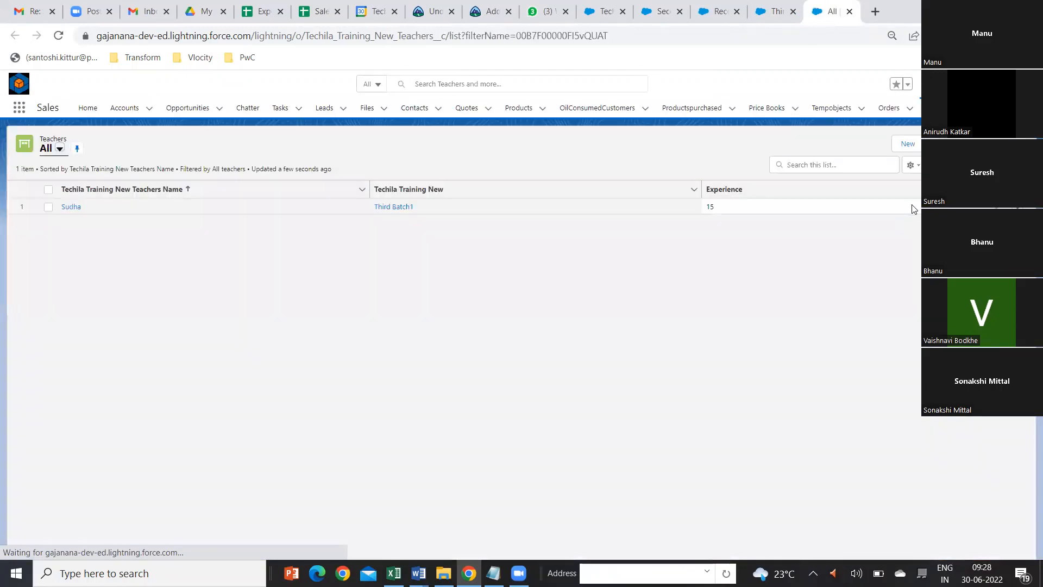
Step: Start a second teacher record with the teacher's name, experience 10 and joined date 6/1/2022
left_click(907, 144)
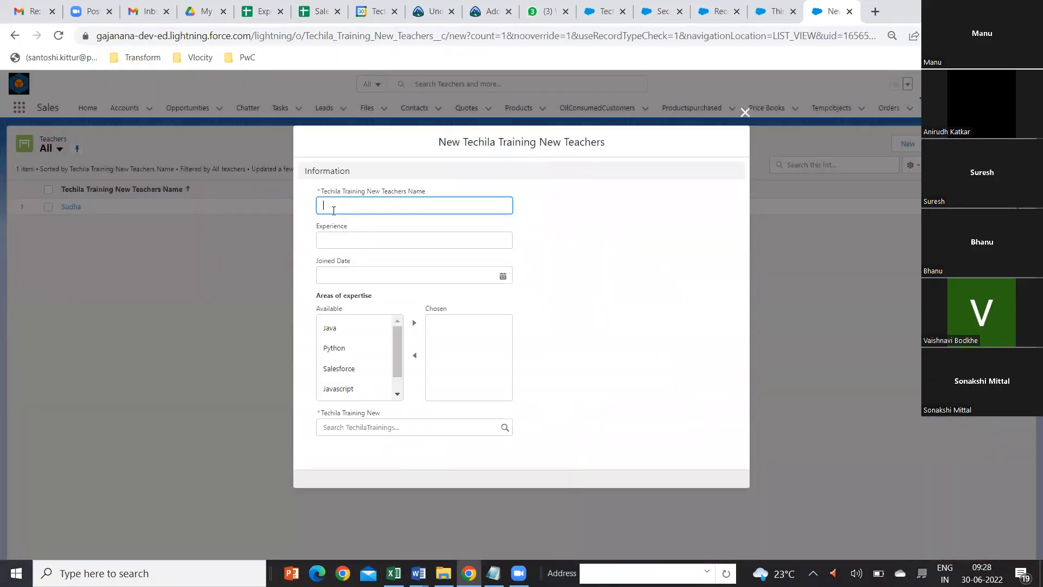
left_click(335, 205)
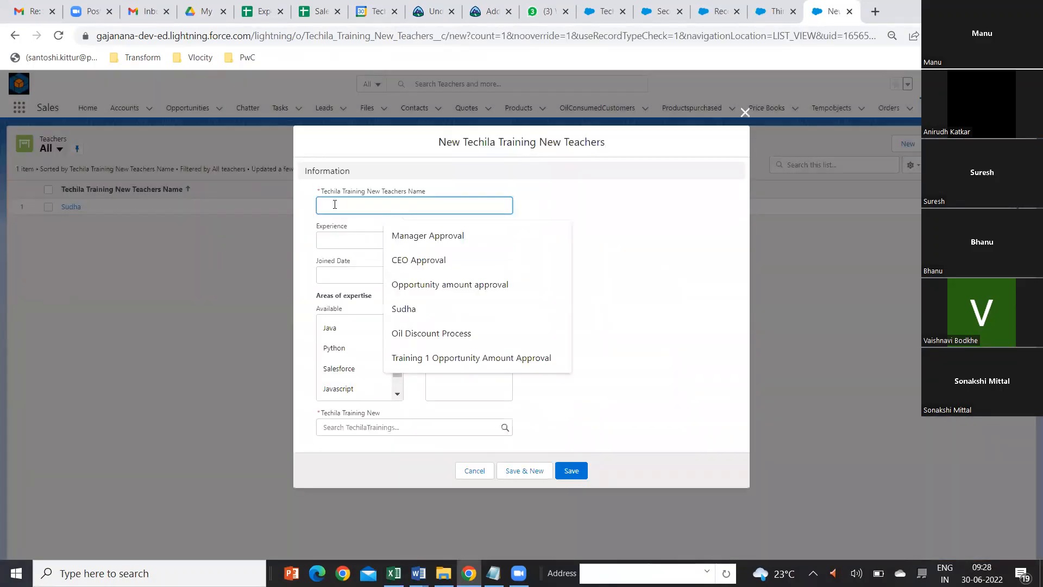
type("Kaly")
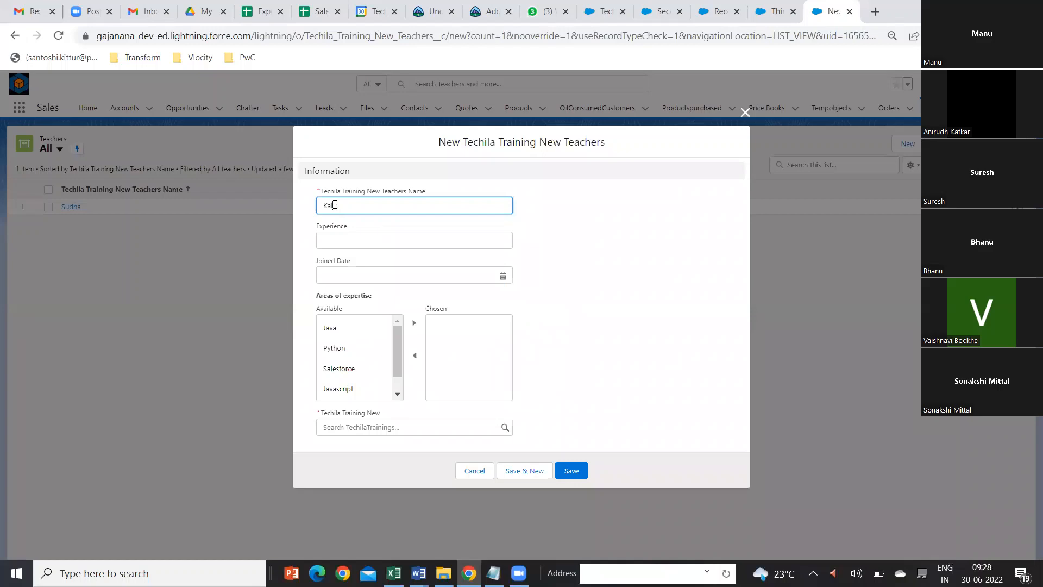
type("an")
left_click(362, 240)
type("10")
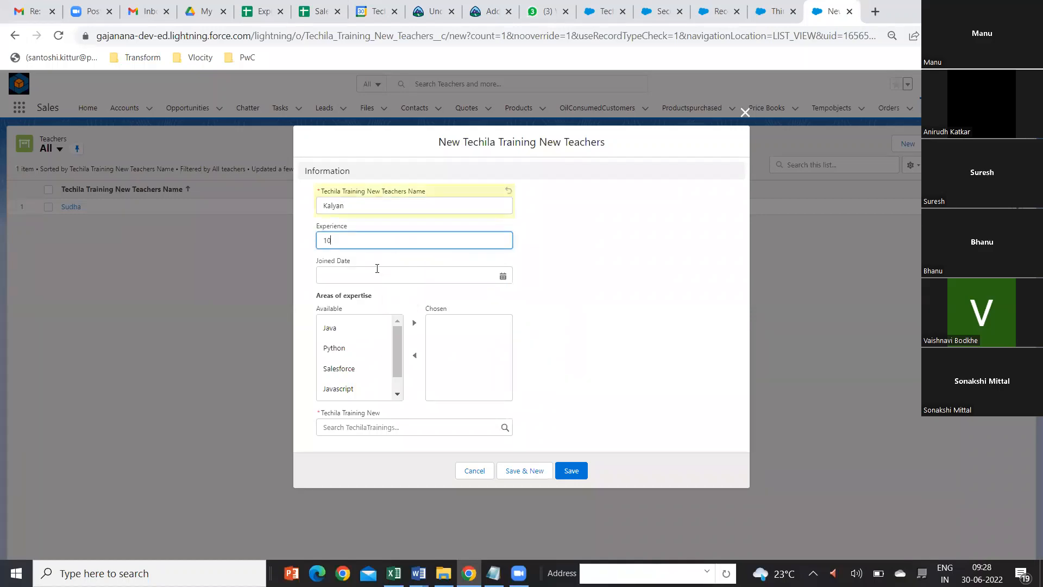
left_click(377, 270)
left_click(437, 341)
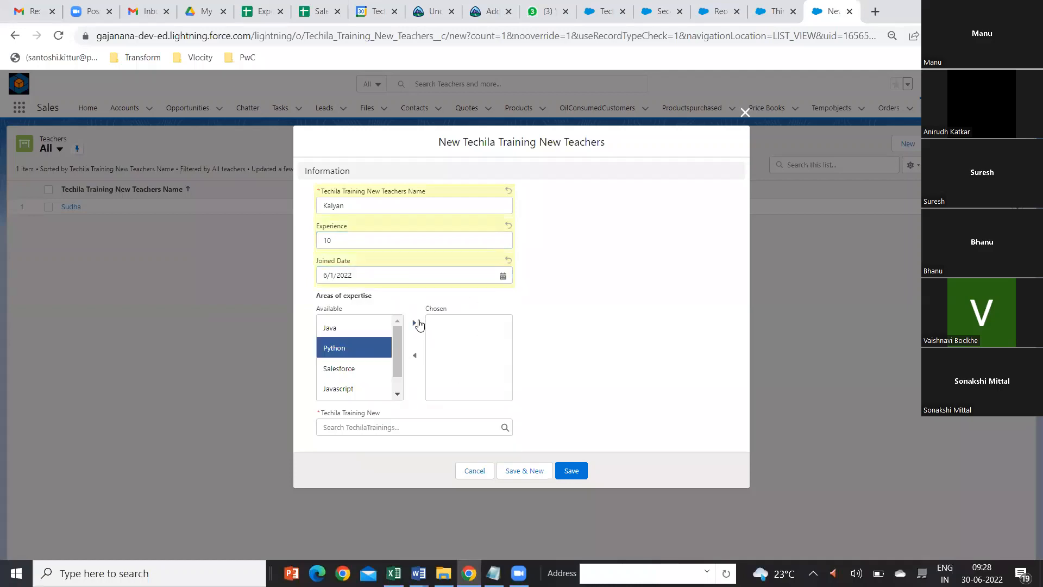
Step: Choose Python as the area of expertise, link the second teacher to Third Batch1 and save the record
left_click(415, 323)
left_click(456, 426)
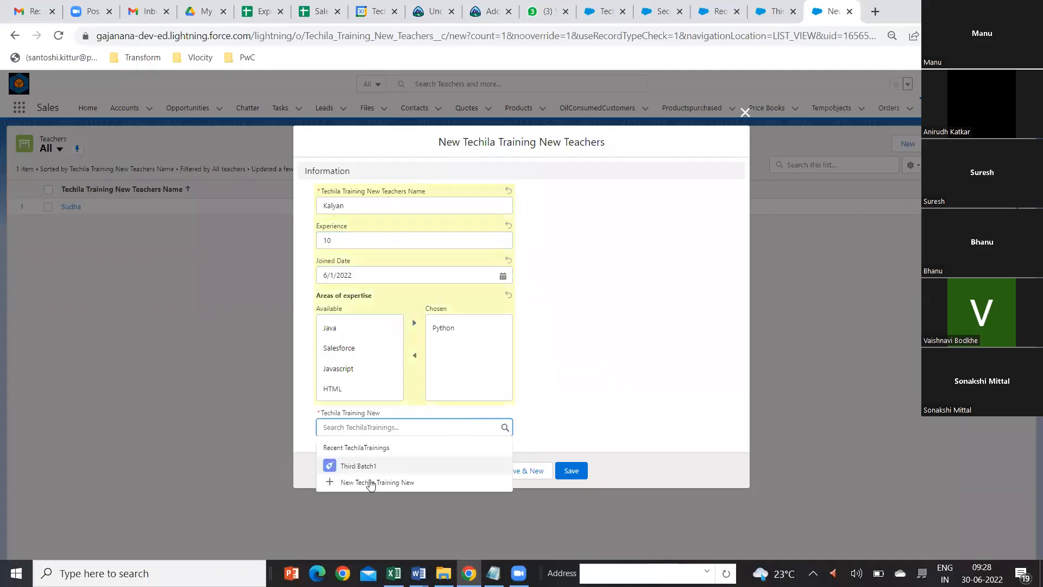
left_click(571, 470)
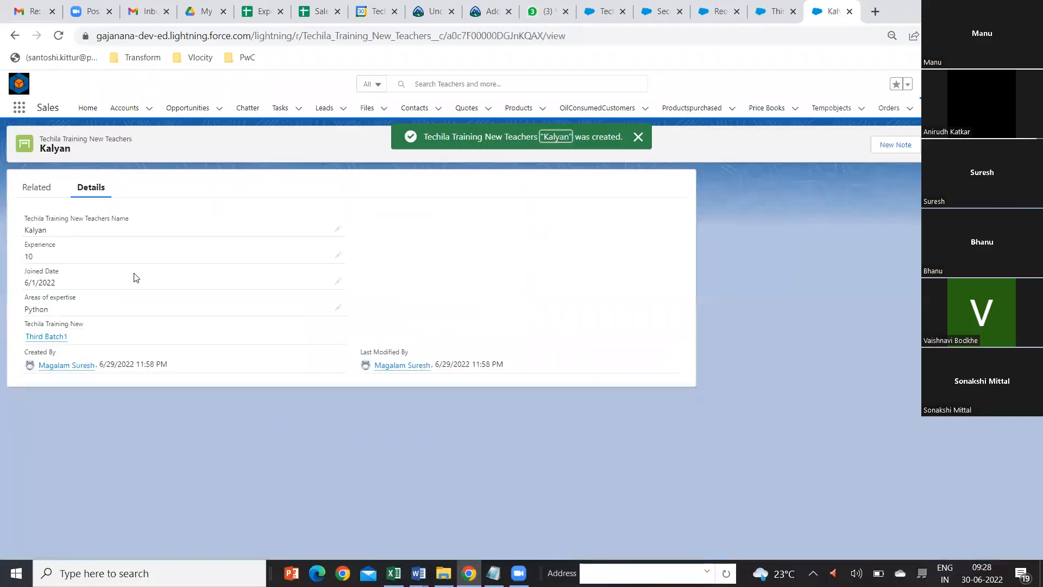
Step: Return to the Third Batch1 record and reload it to check the updated teacher count
left_click(776, 16)
left_click(60, 37)
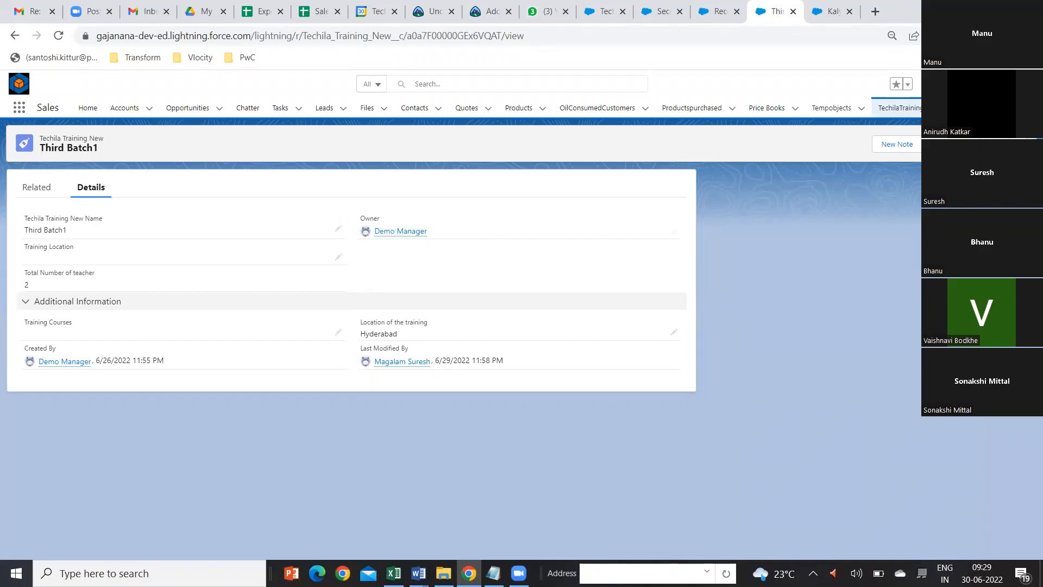
Step: Open the TechilaTrainings list and a blank new record form to review its picklist fields, and close the form without saving
left_click(975, 108)
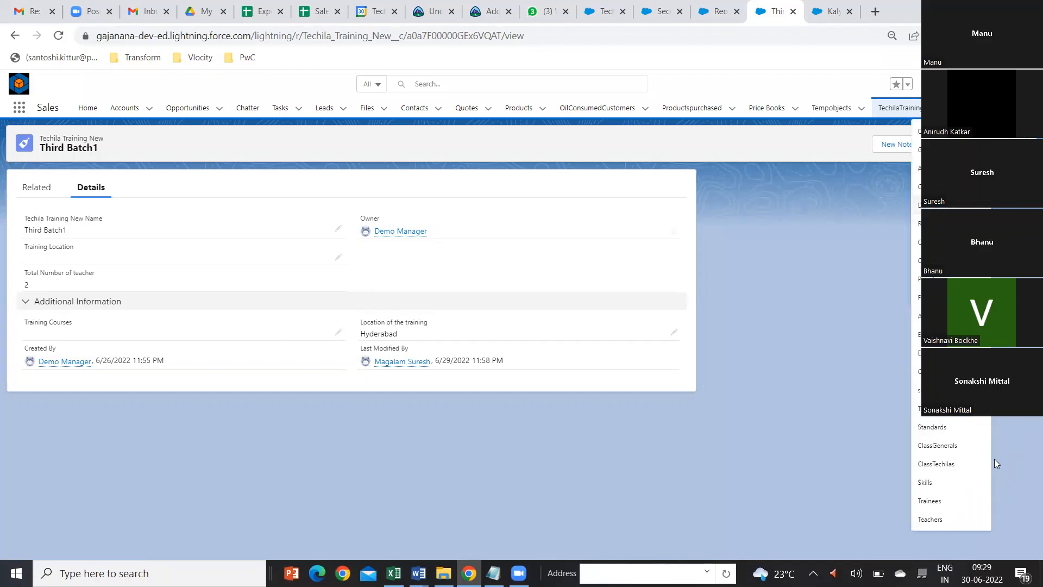
left_click(894, 108)
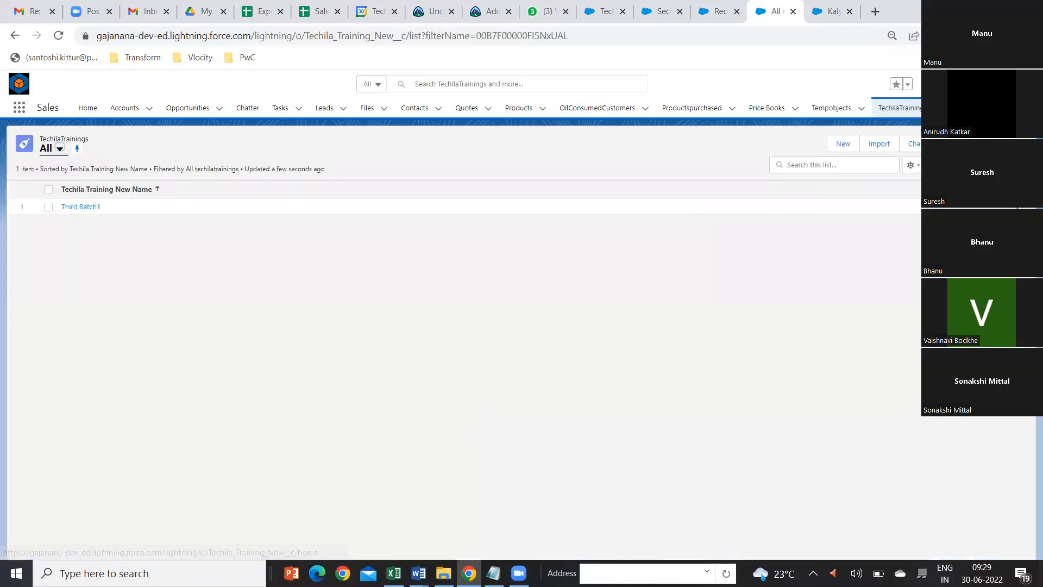
left_click(843, 145)
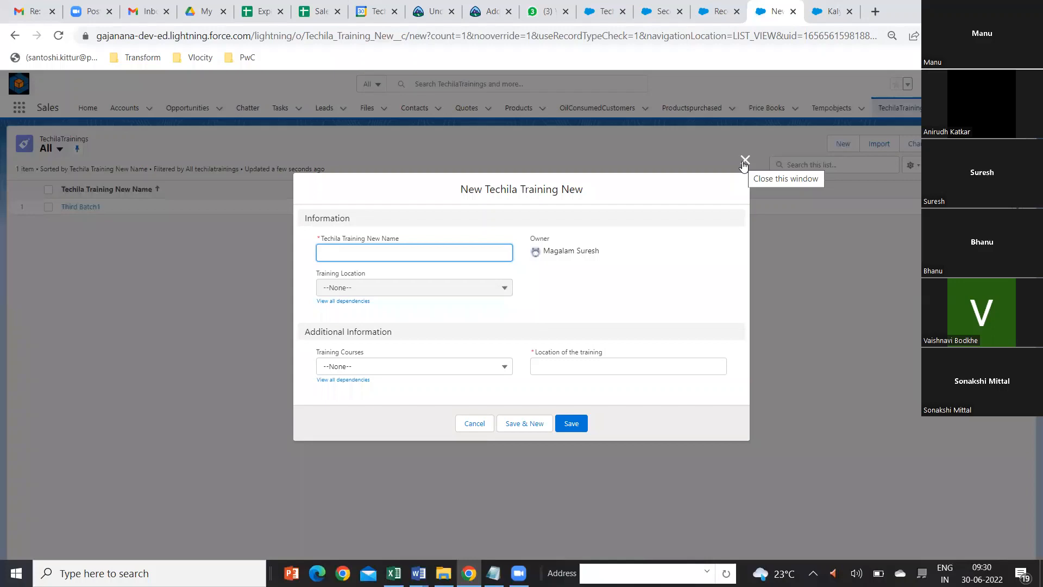
left_click(744, 161)
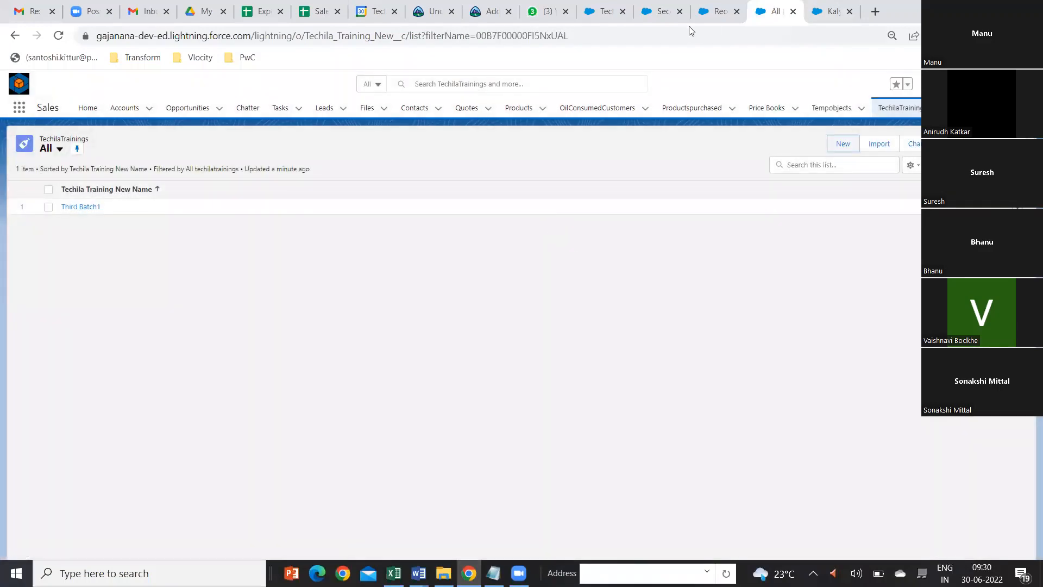
Step: Switch to the Techila Training New fields in Setup and review the Training Location field's definition
left_click(604, 13)
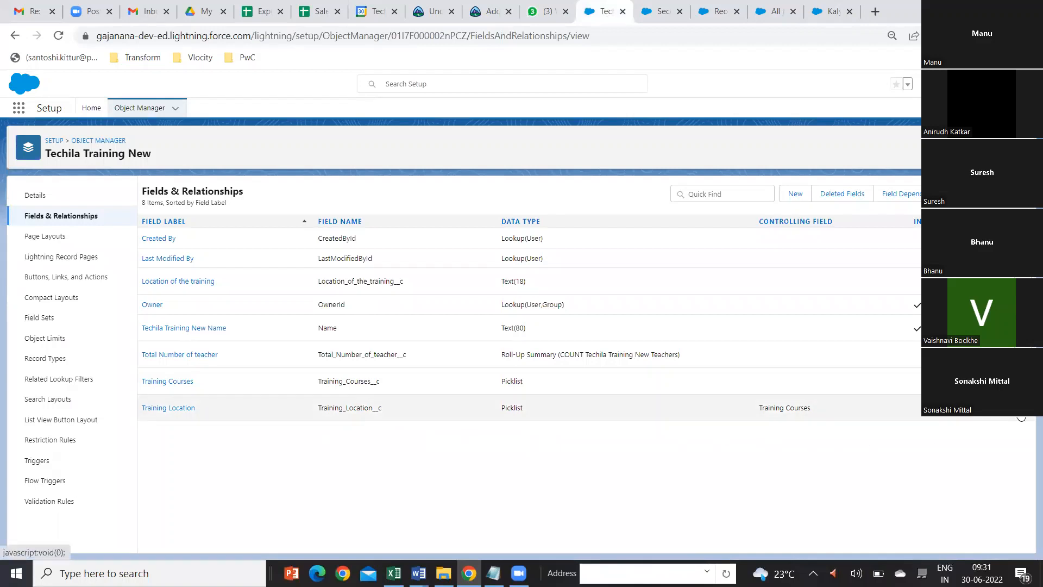
left_click(168, 411)
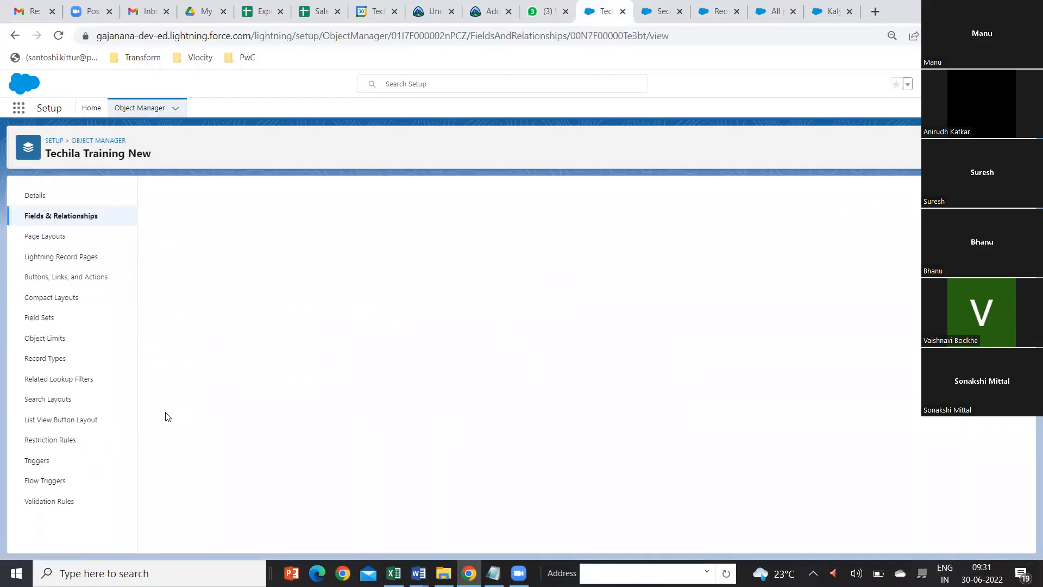
scroll(407, 415, "down", 4)
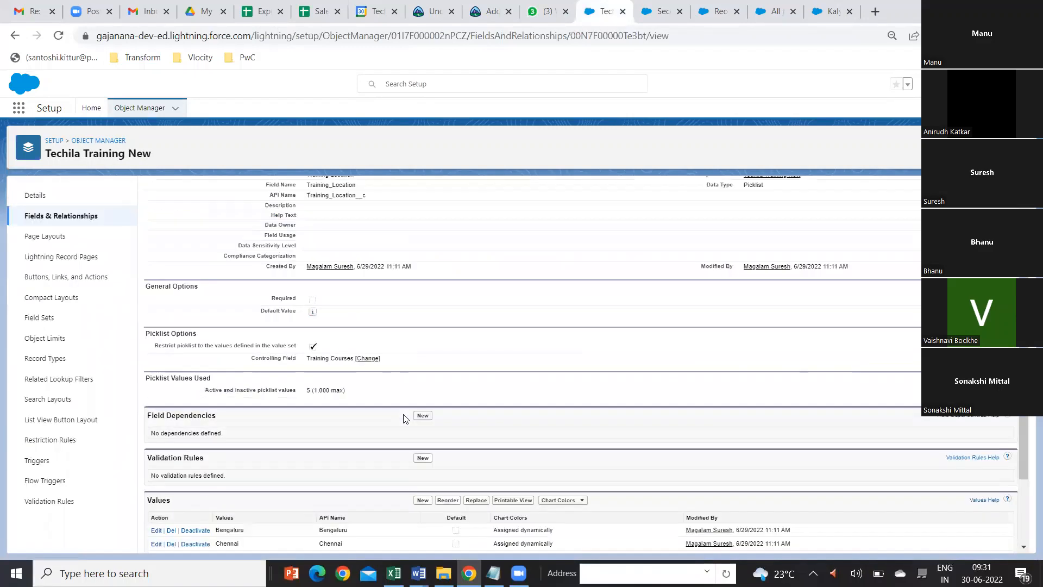
scroll(410, 411, "up", 4)
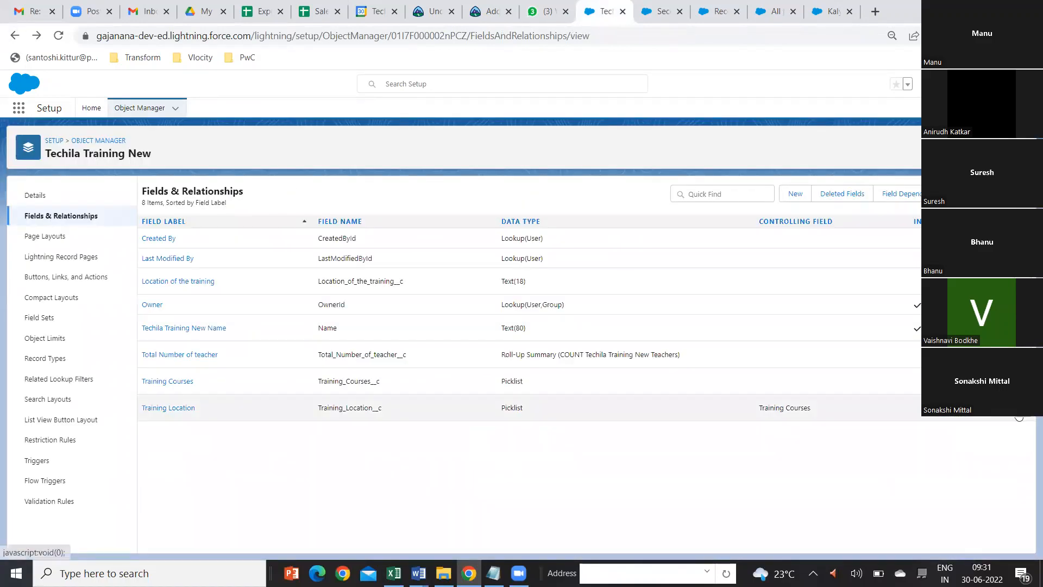
Step: Delete the Training Location field from the Techila Training New object and confirm the deletion
left_click(1019, 418)
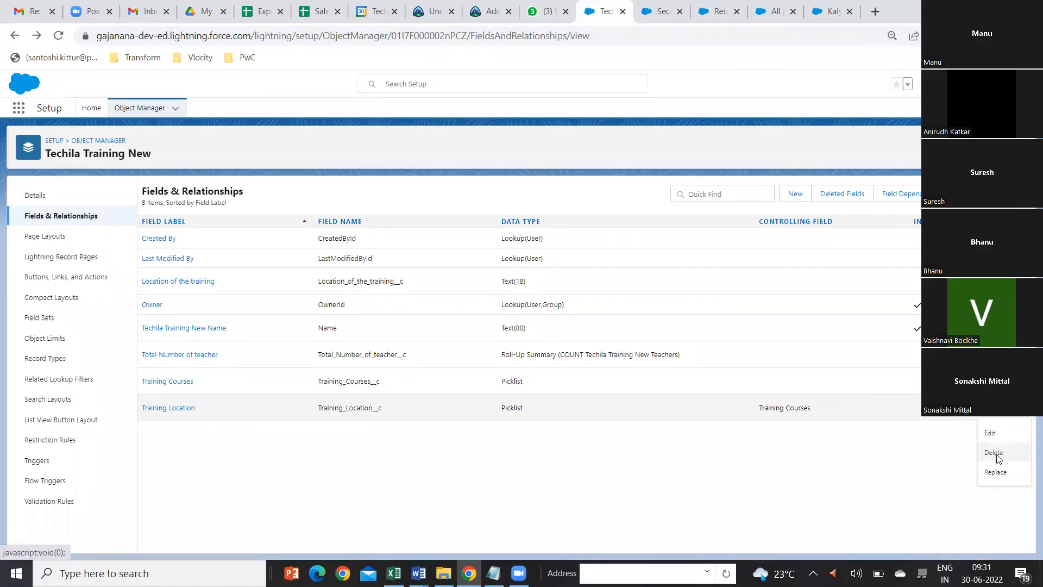
left_click(994, 453)
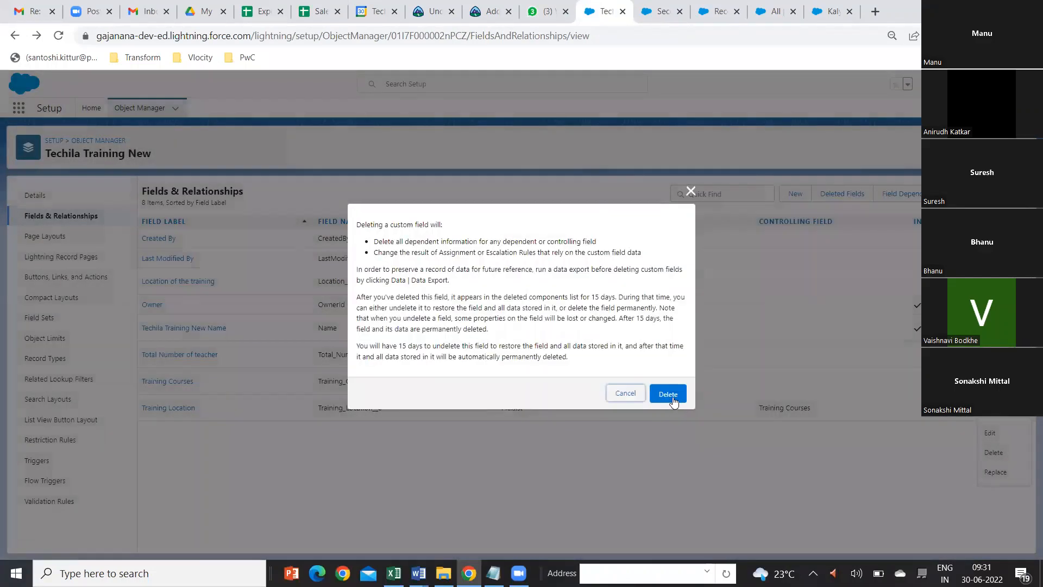
left_click(668, 394)
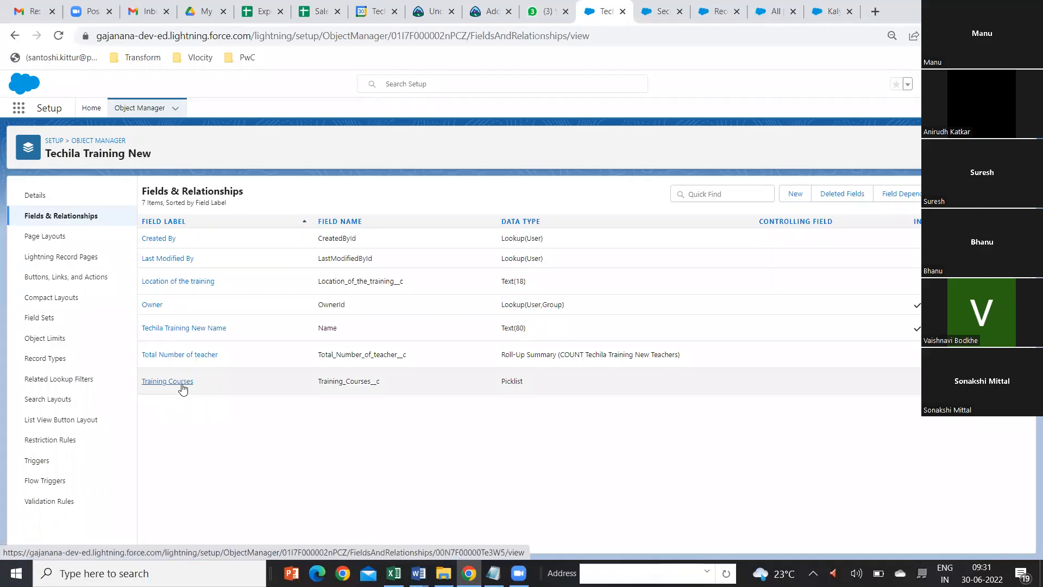
Step: Review the Training Courses field's definition, including its picklist values and field dependencies
left_click(183, 388)
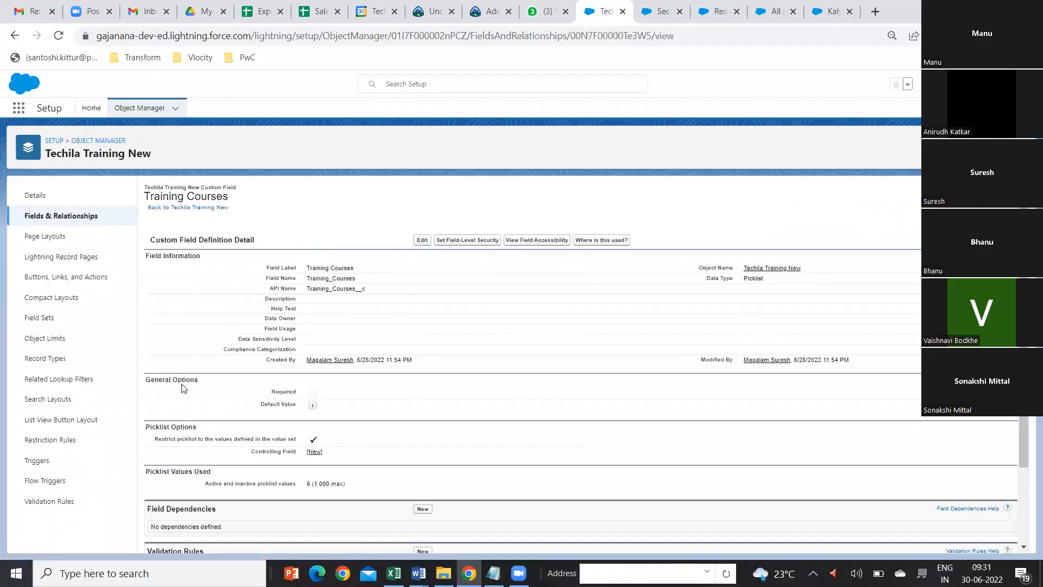
scroll(333, 390, "down", 3)
scroll(337, 389, "down", 2)
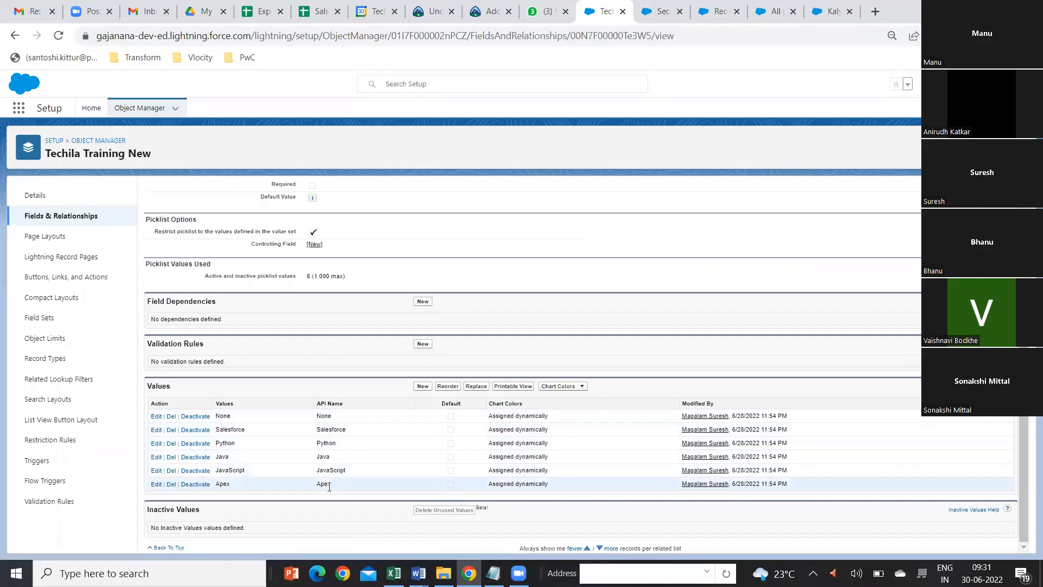
scroll(444, 416, "up", 1)
scroll(445, 416, "up", 3)
scroll(446, 417, "down", 4)
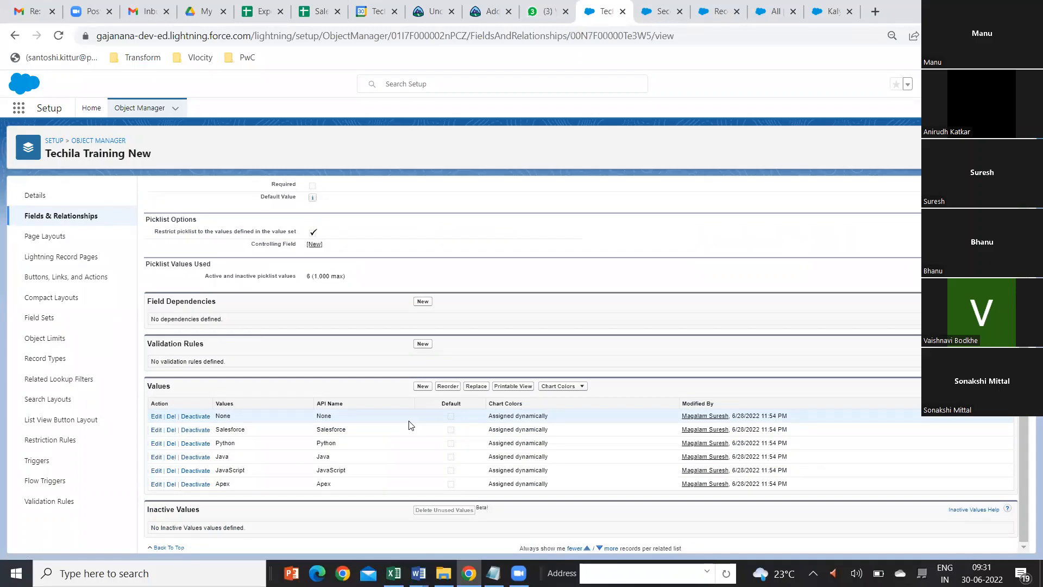
scroll(410, 425, "up", 4)
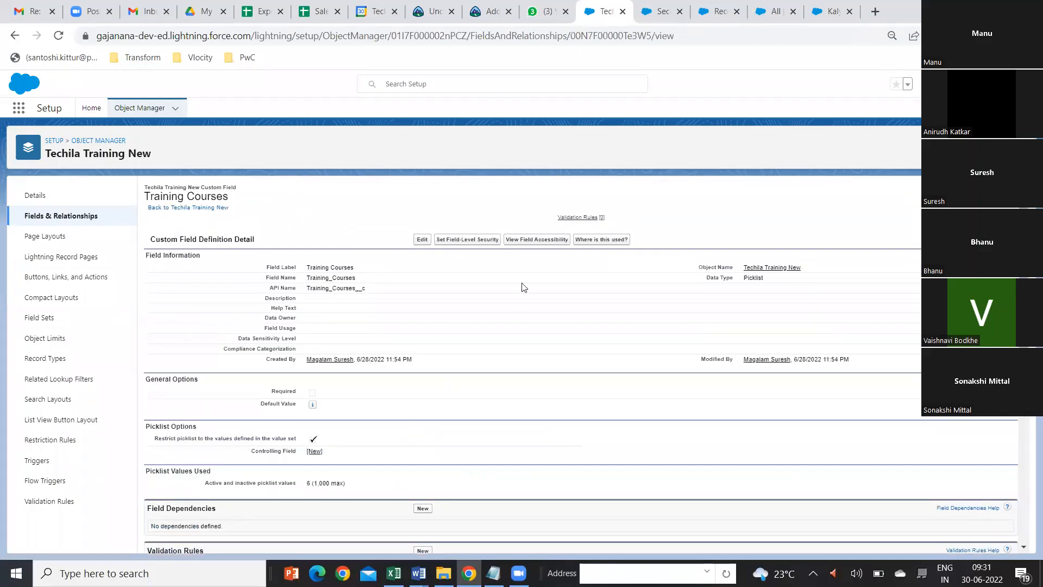
Step: Start a new custom field of type Picklist on the Techila Training New object and continue to its details
left_click(84, 216)
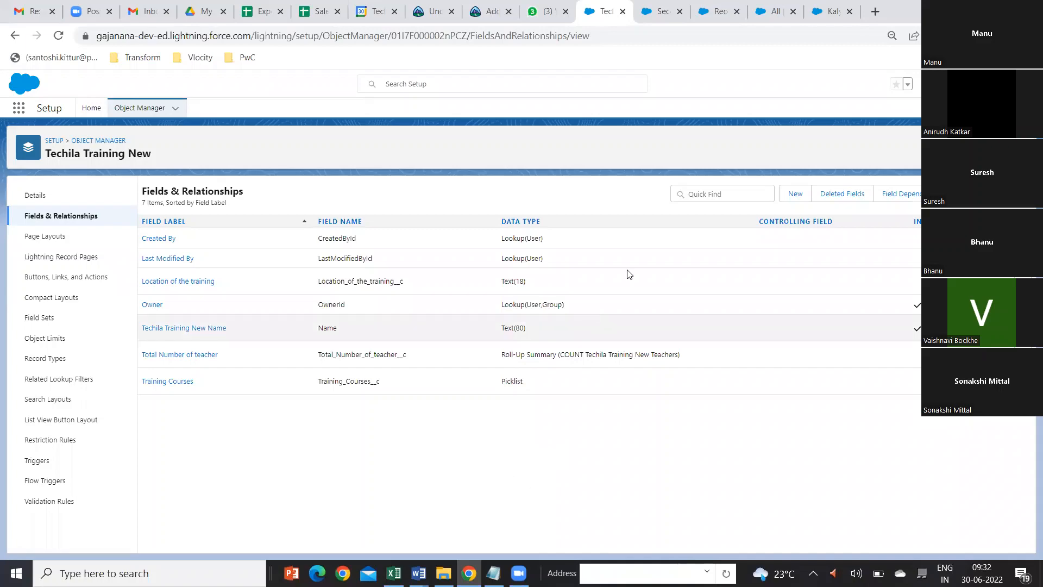
left_click(796, 194)
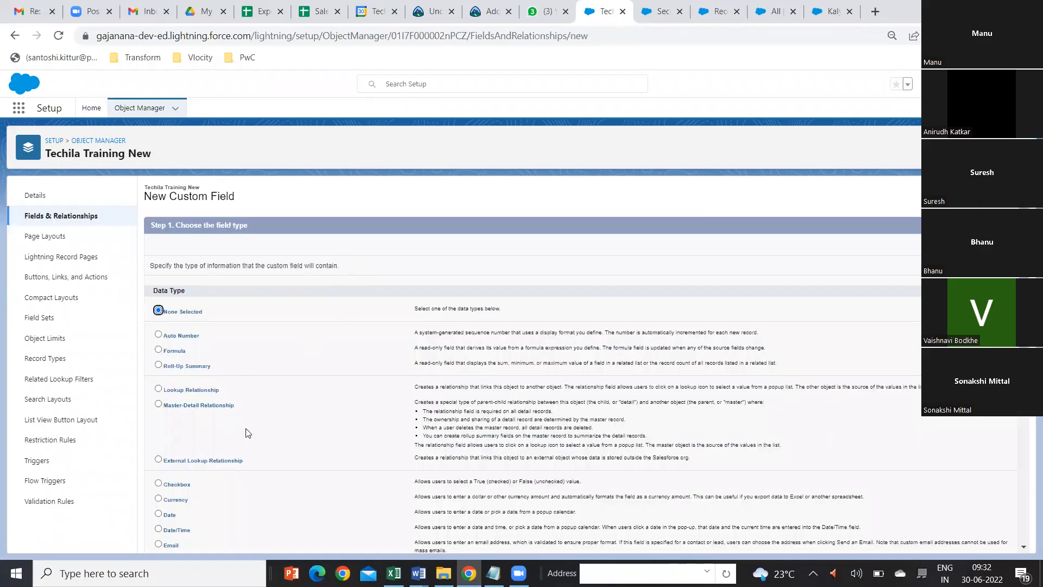
scroll(275, 437, "down", 4)
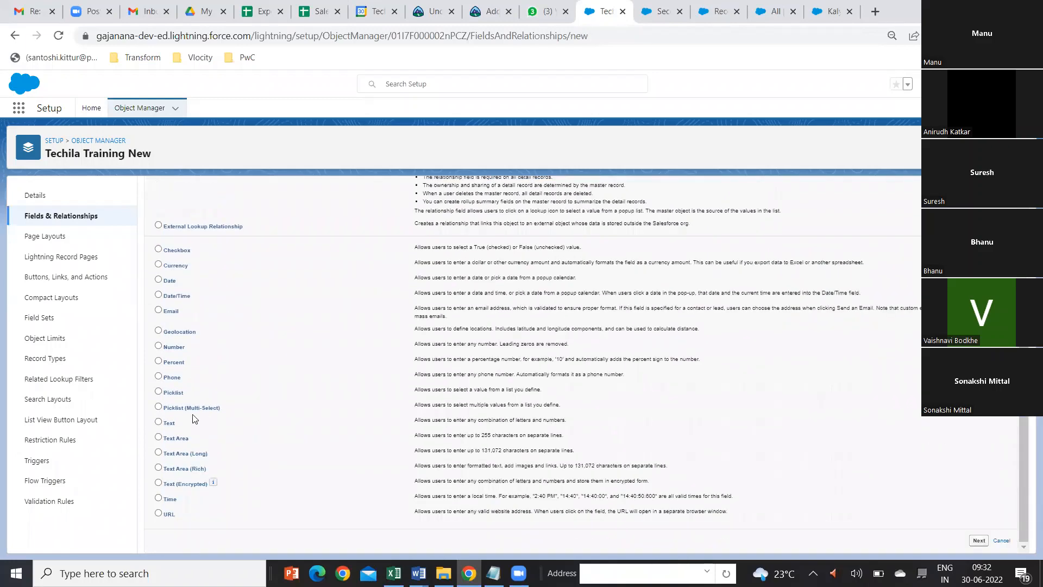
left_click(158, 391)
left_click(978, 540)
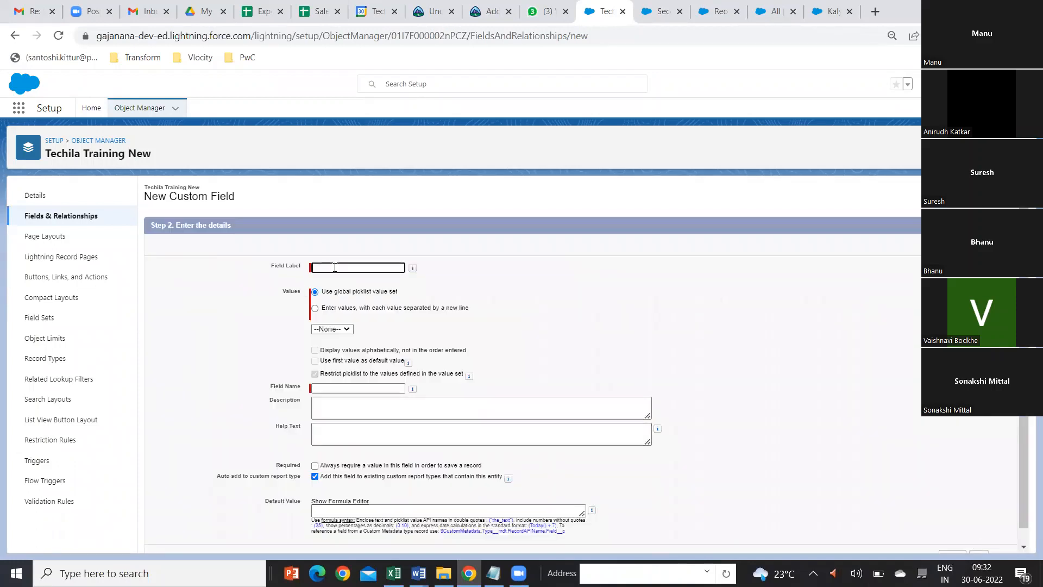
Step: Label the new picklist field Training Location and choose to enter its own values instead of a global value set
type("Training Location")
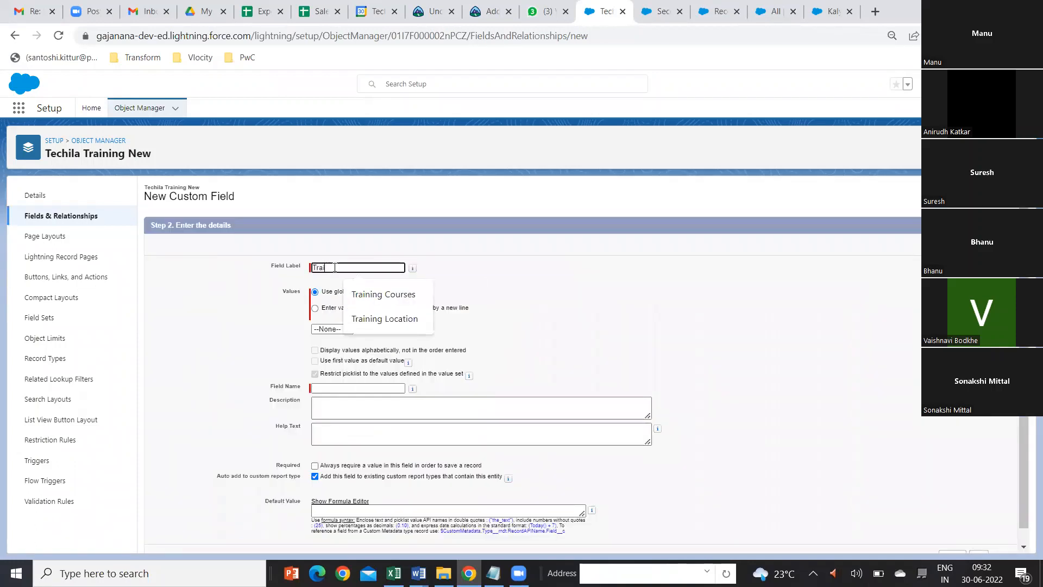
left_click(395, 319)
left_click(315, 308)
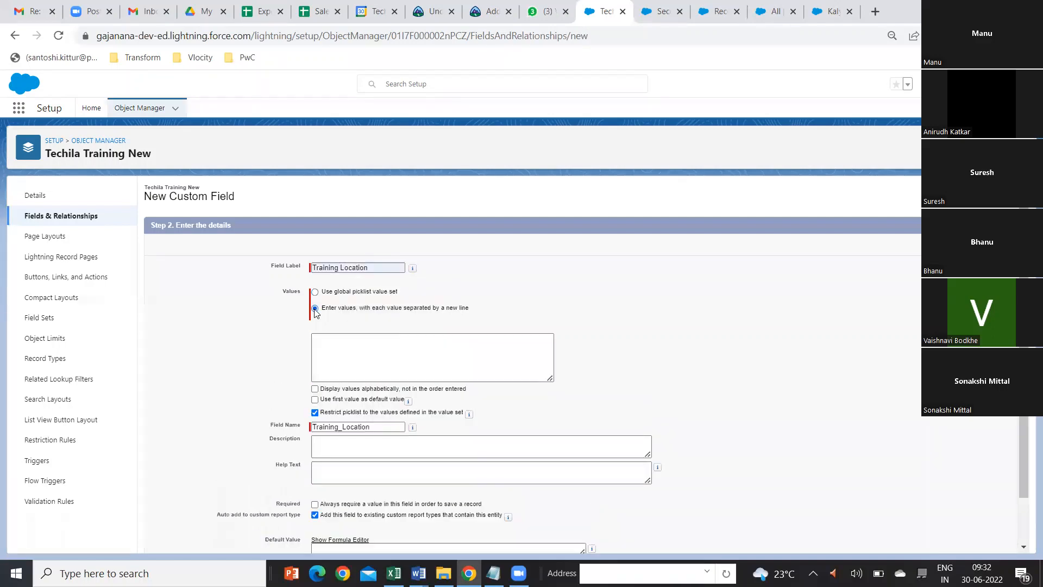
Step: Enter Hyderabad, Chennai, Bengaluru, Mumbai and Pune as the picklist values, each on its own line
left_click(328, 342)
type("H")
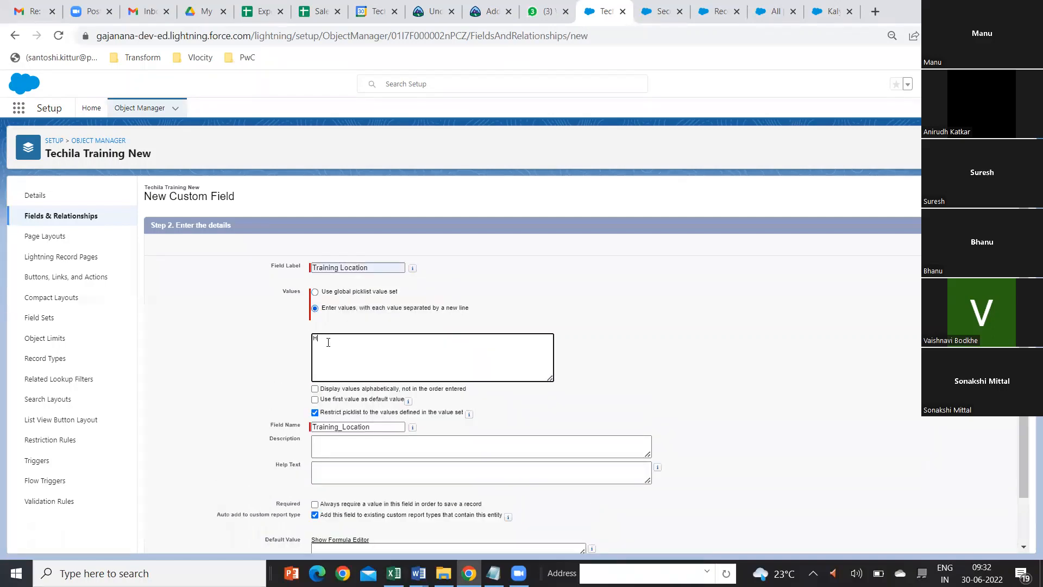
type("yderabad Chennai")
scroll(328, 342, "down", 1)
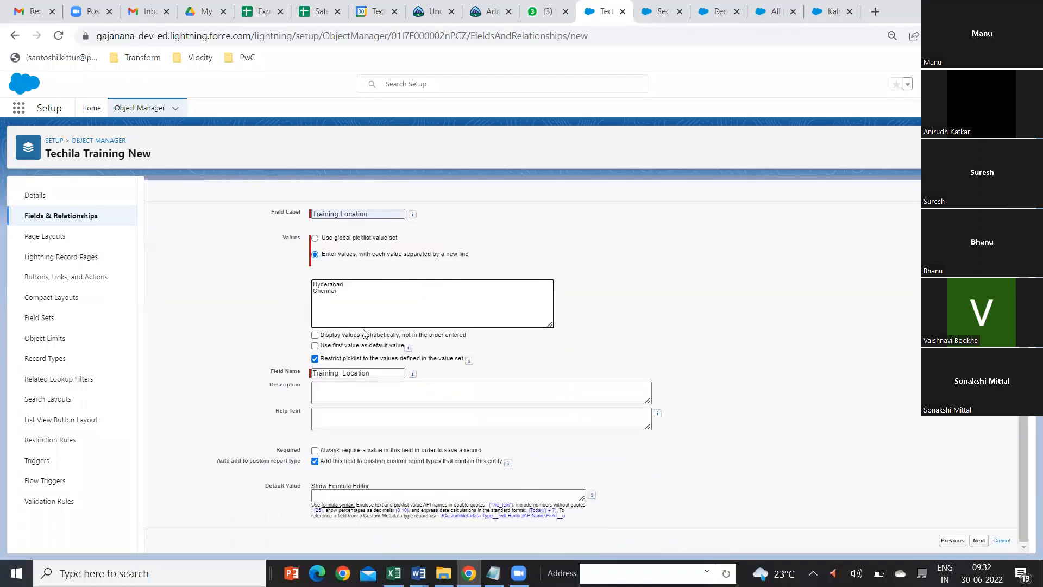
type("nai Bengaluru")
type("Mumb")
type("ai Pune")
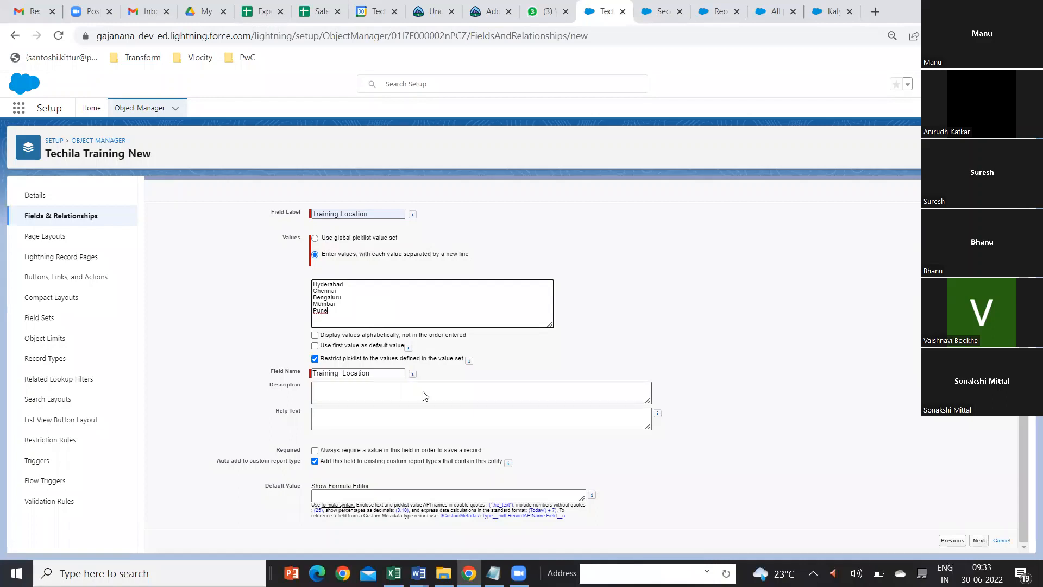
Step: Accept the default field-level security and page layouts for Training Location and save the field
left_click(979, 544)
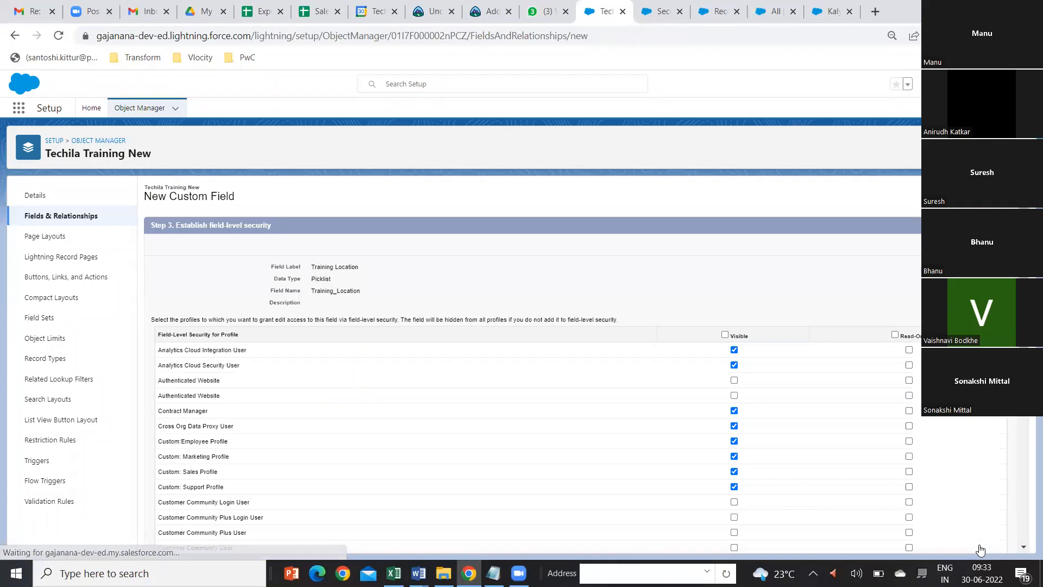
scroll(973, 457, "down", 5)
scroll(976, 465, "down", 3)
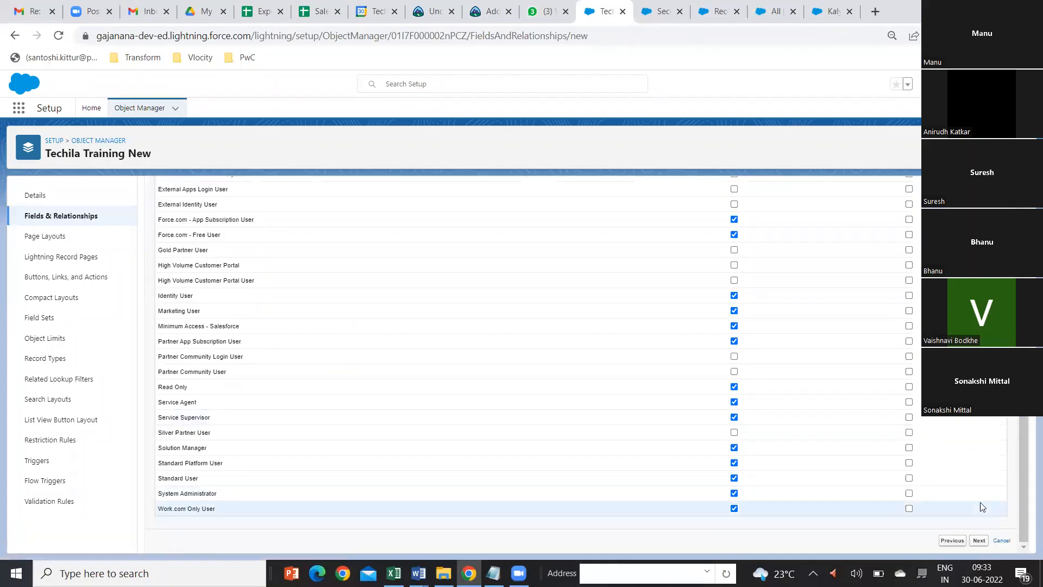
left_click(982, 540)
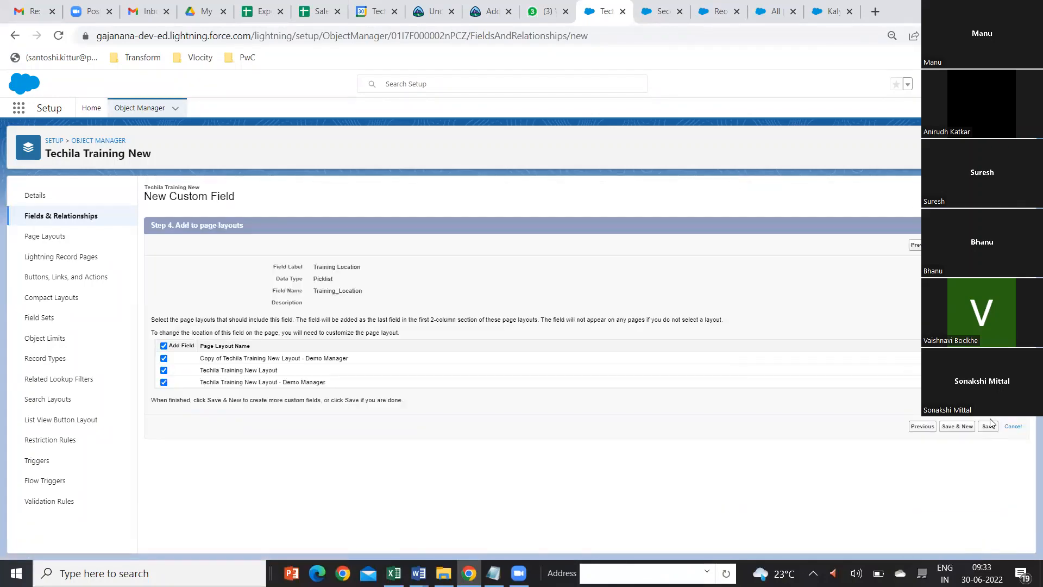
left_click(988, 426)
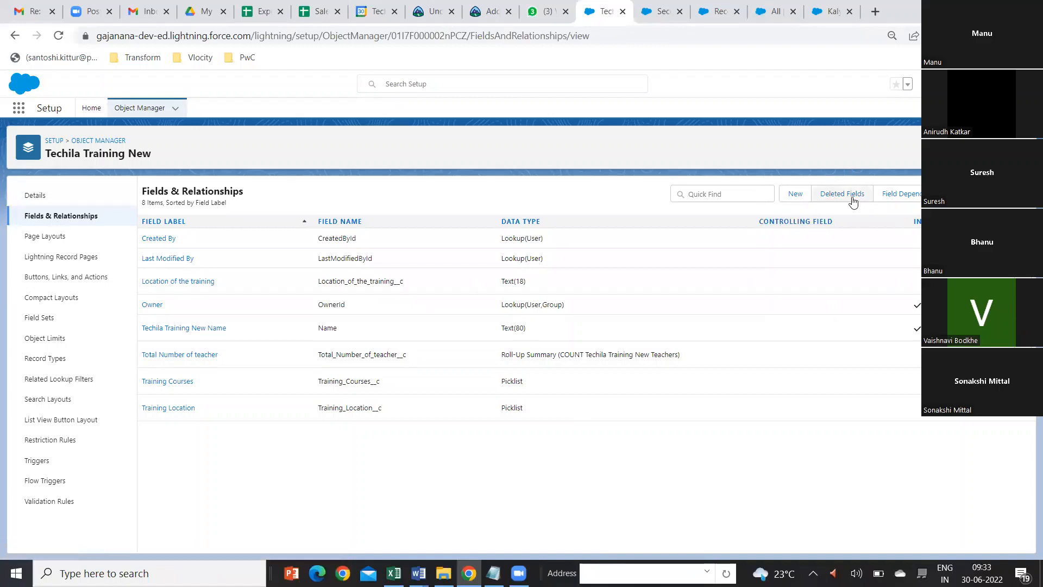
Step: Create a field dependency with Training Courses as the controlling field and Training Location as the dependent field, and continue to its value matrix
left_click(913, 201)
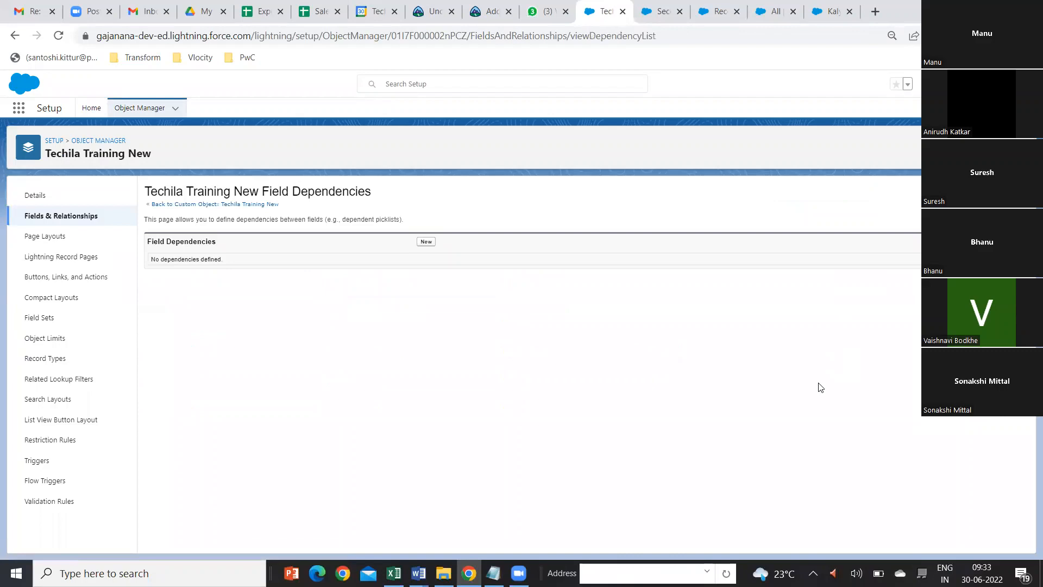
left_click(426, 241)
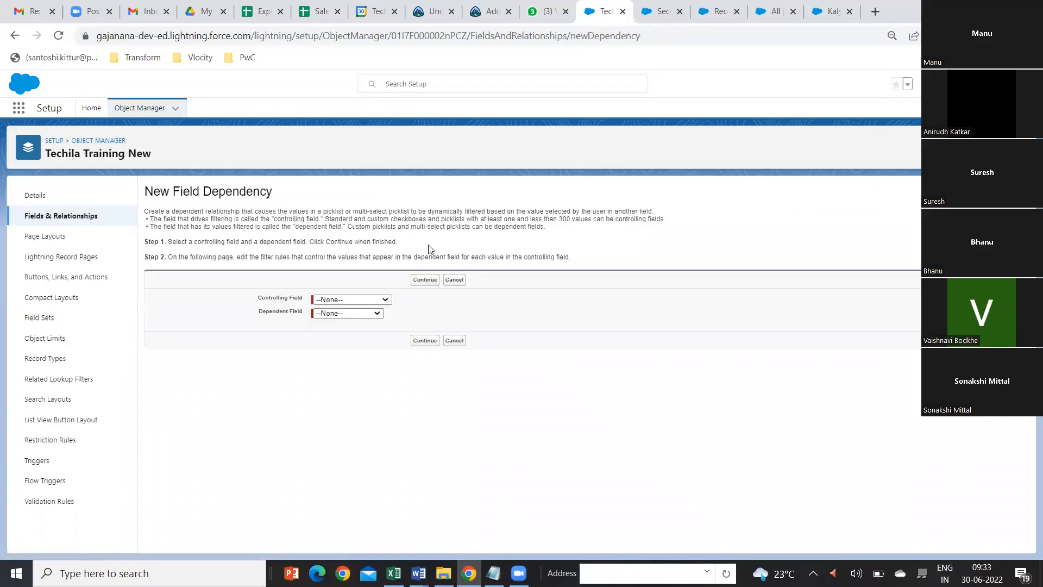
left_click(386, 300)
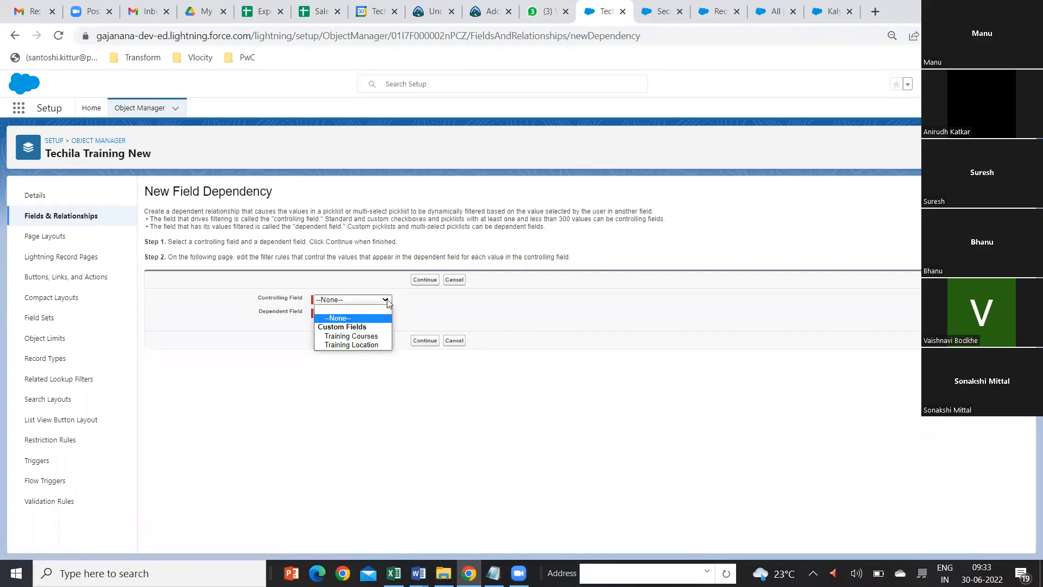
left_click(375, 338)
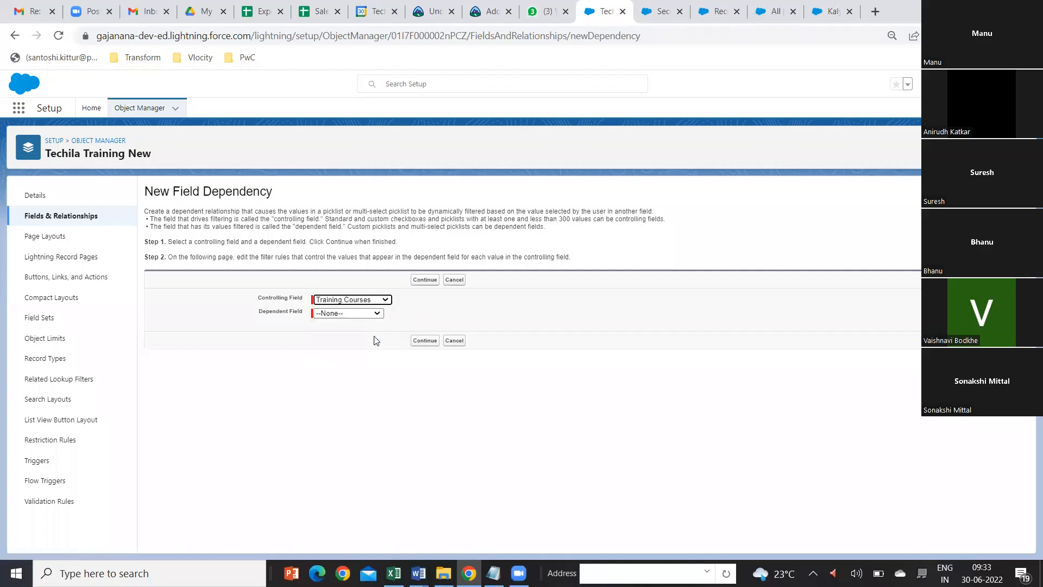
left_click(380, 314)
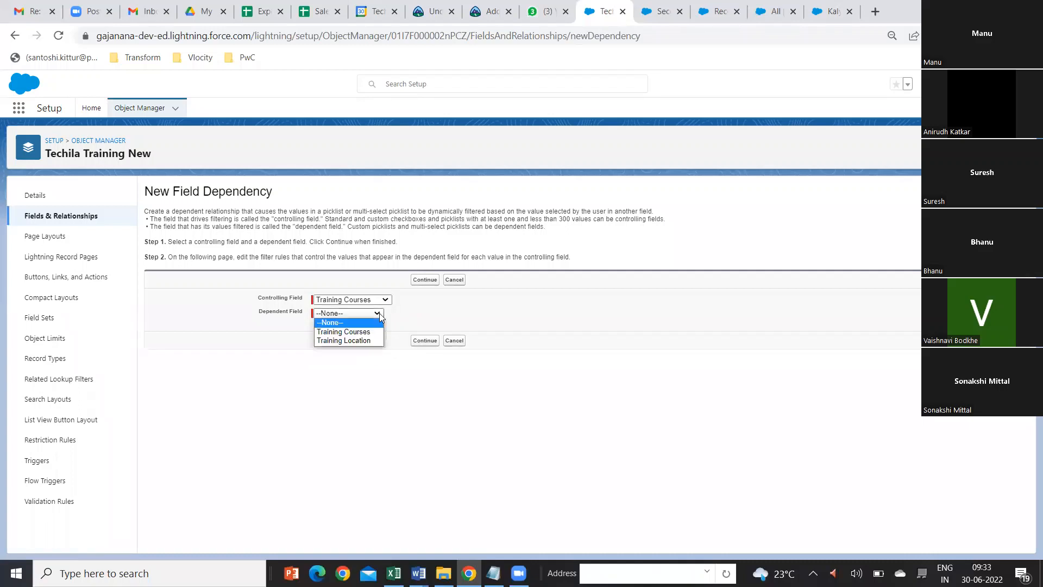
left_click(362, 342)
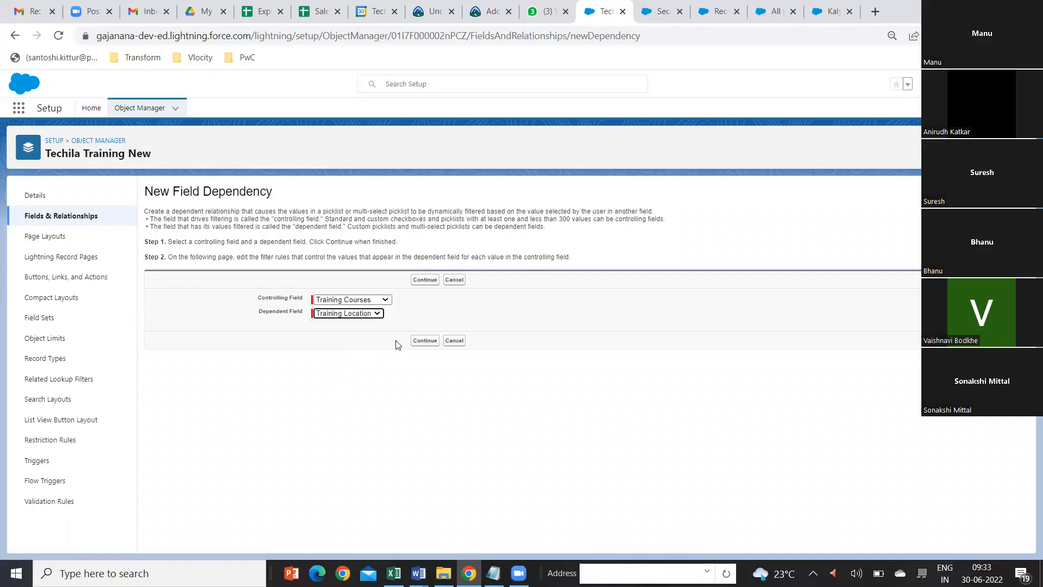
left_click(425, 342)
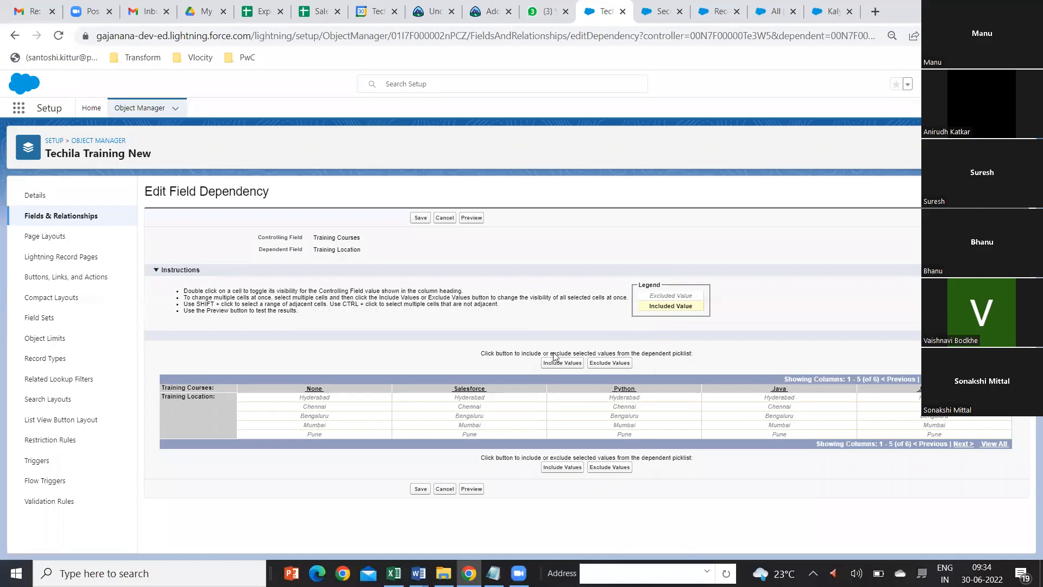
Step: Include Hyderabad and Chennai for Salesforce, Bengaluru and Mumbai for Python, Pune for Java, and Hyderabad and Pune for the course in the fifth column
left_click(470, 399)
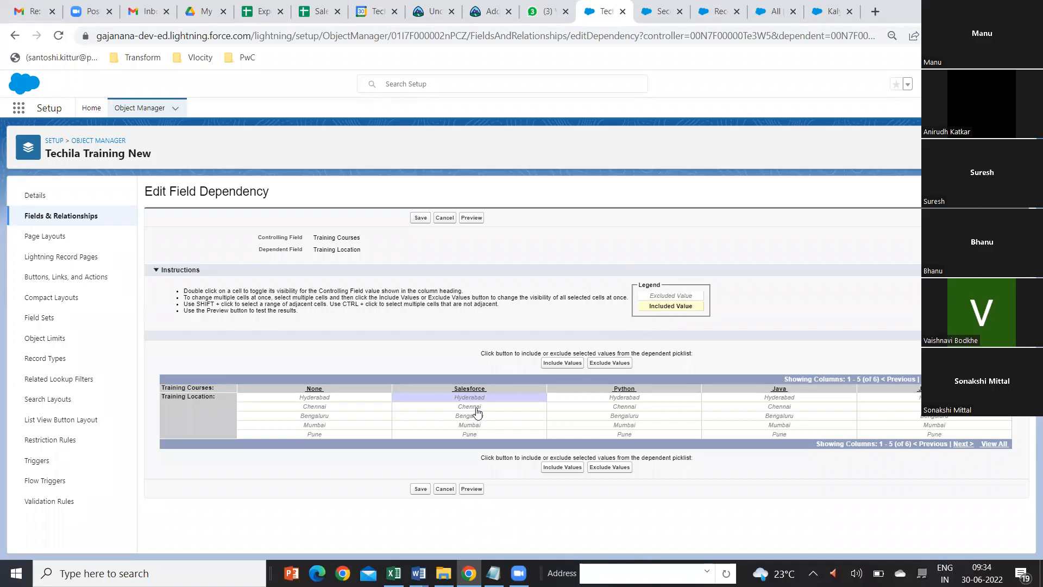
left_click(481, 408, "shift")
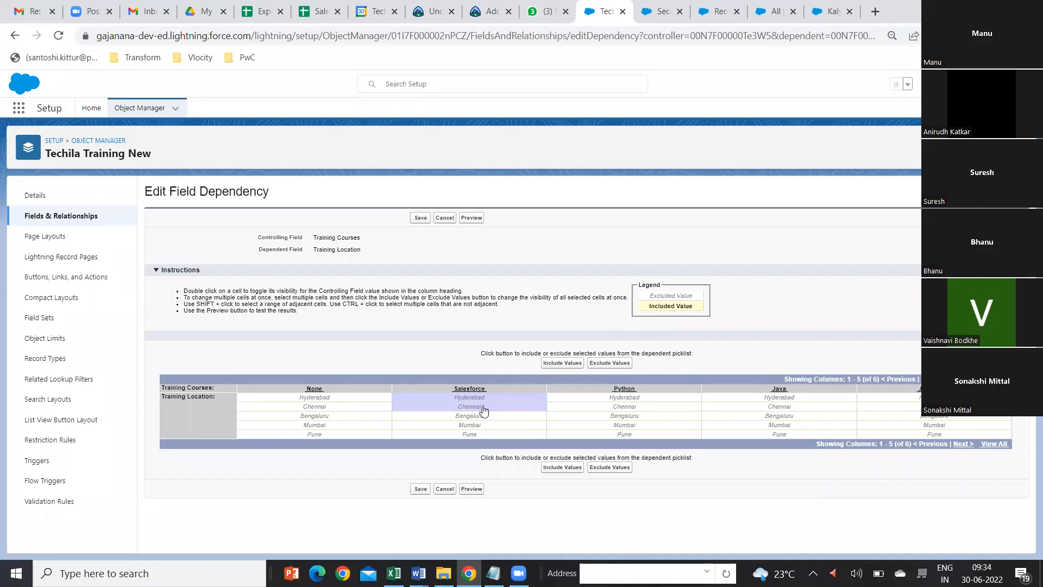
left_click(635, 416, "ctrl")
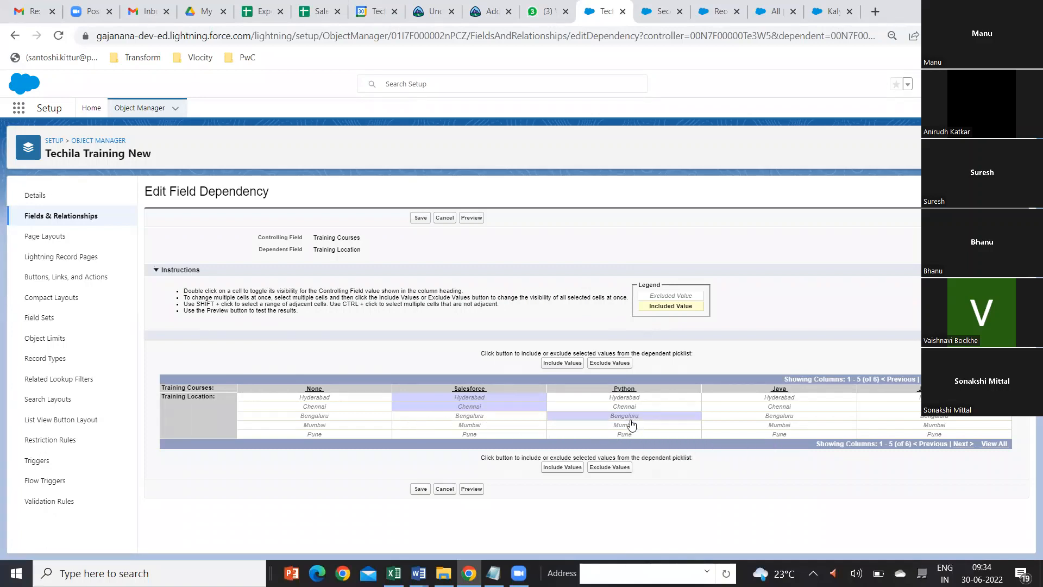
left_click(629, 425, "ctrl")
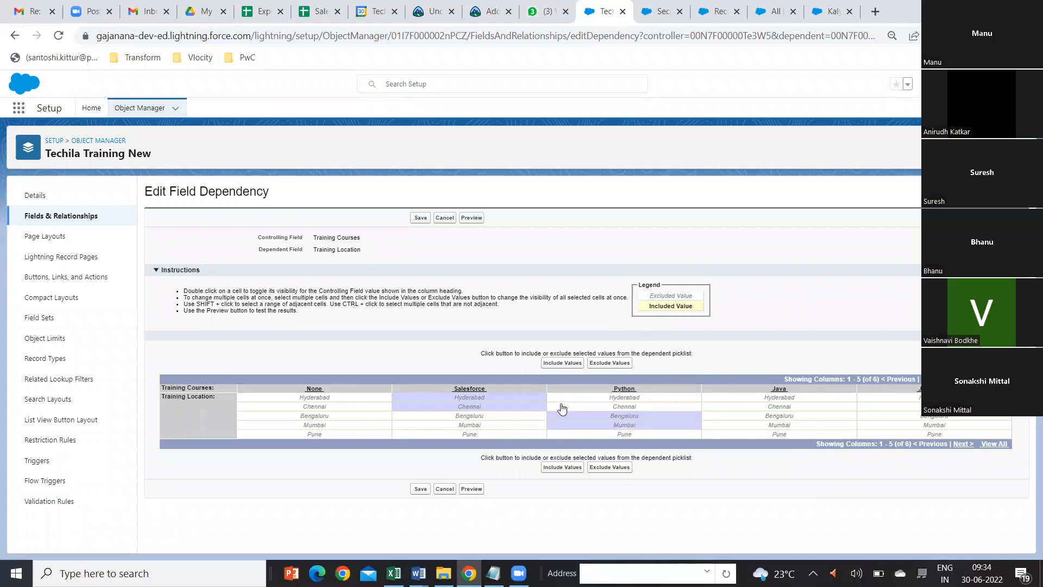
left_click(781, 434, "ctrl")
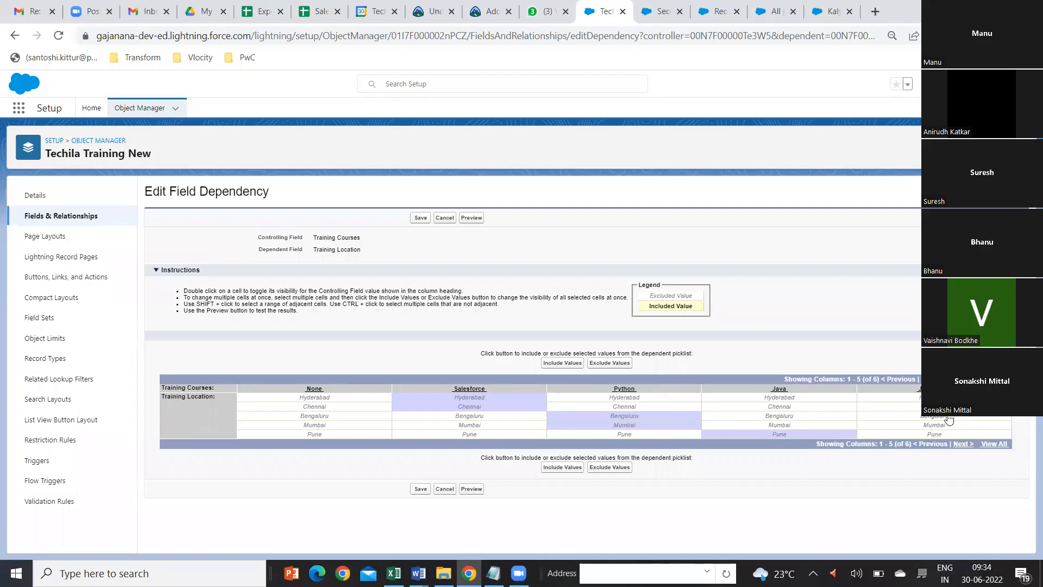
left_click(935, 397, "ctrl")
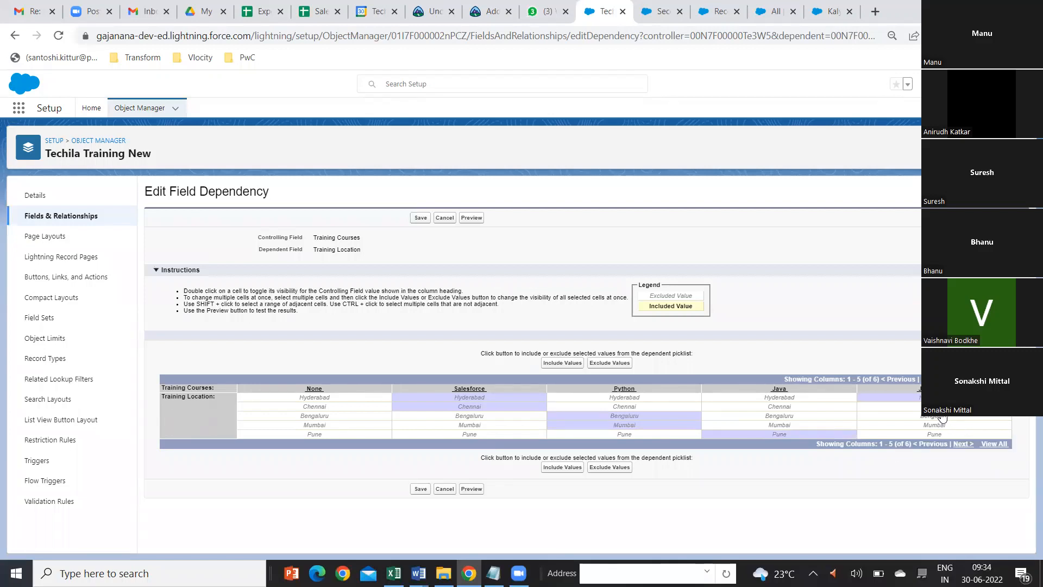
left_click(934, 435, "ctrl")
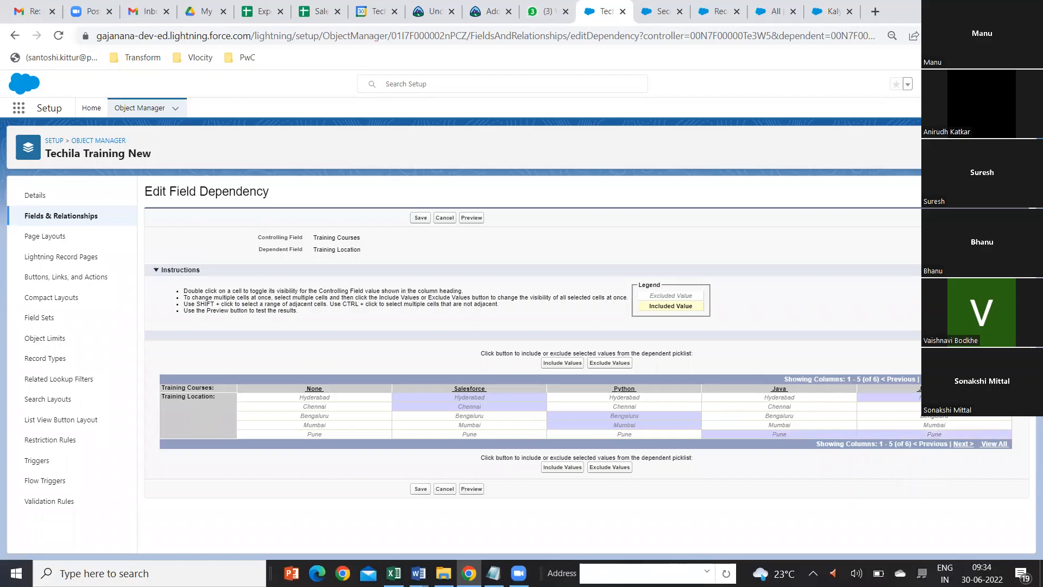
left_click(996, 379)
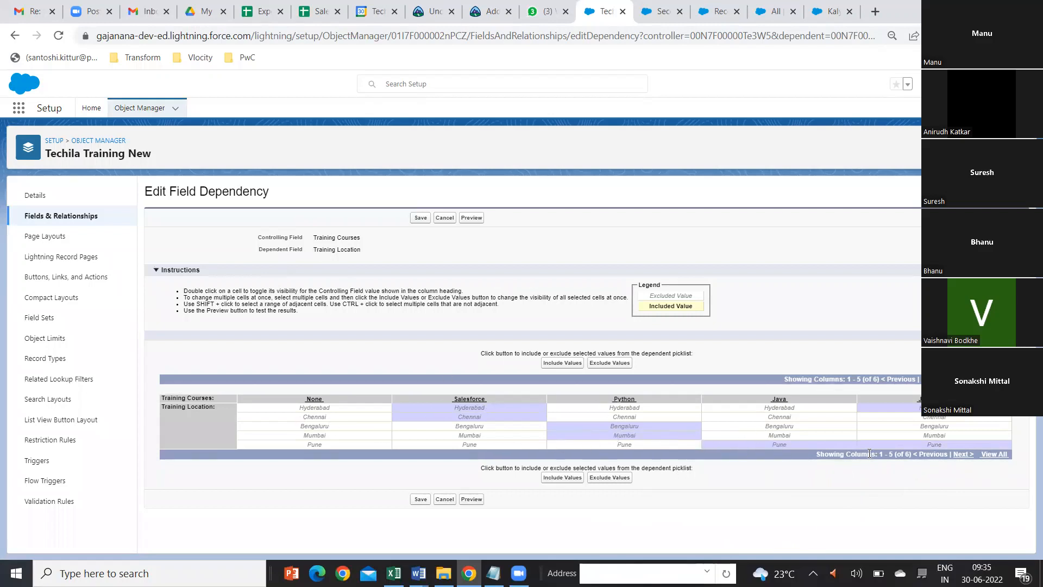
left_click(559, 368)
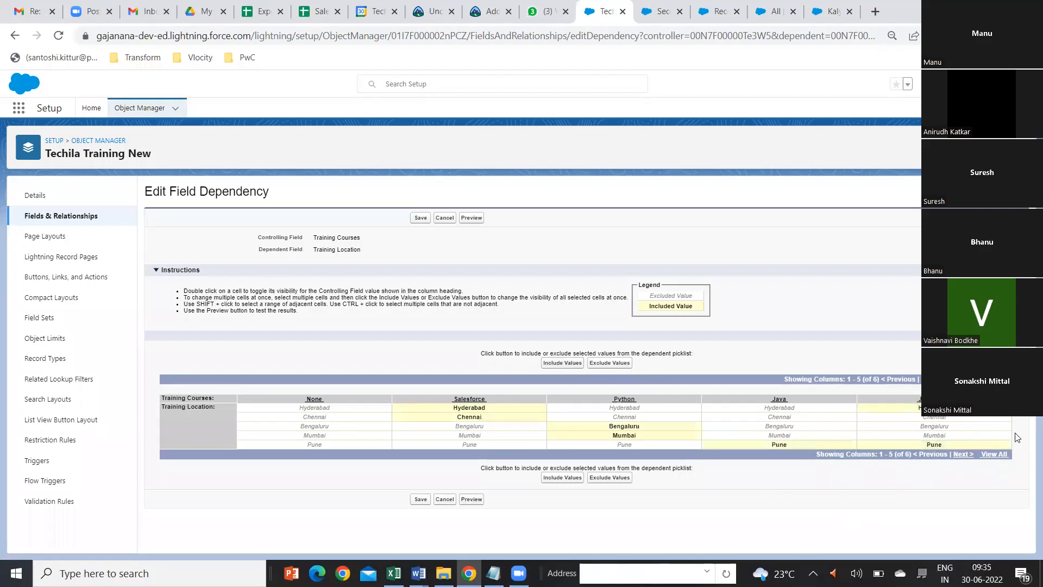
Step: Include all five training locations, Hyderabad through Pune, for the Apex course on the next page of the matrix
left_click(963, 455)
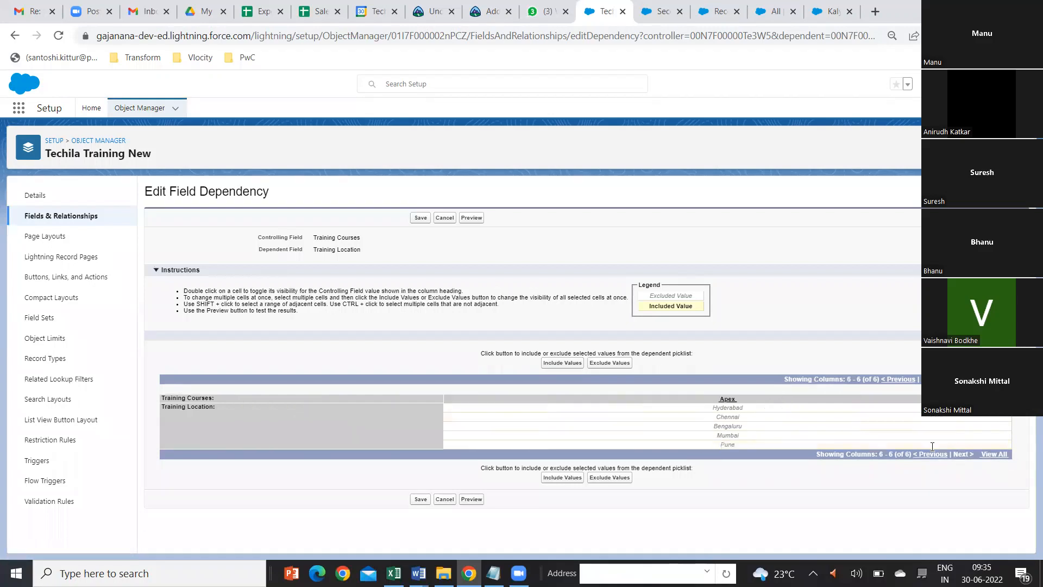
left_click(735, 410)
left_click_drag(735, 413, 729, 450)
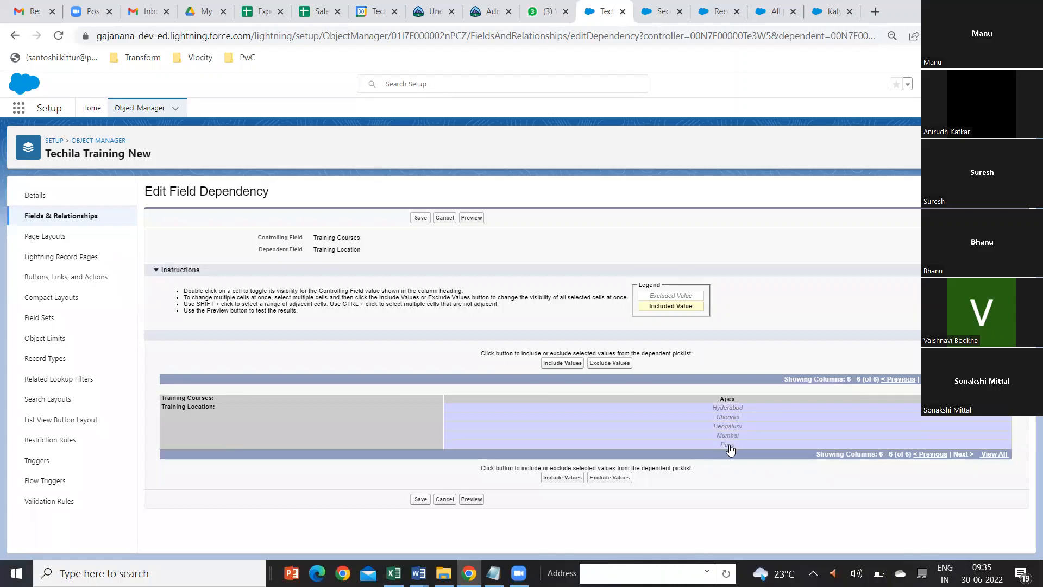
left_click(571, 364)
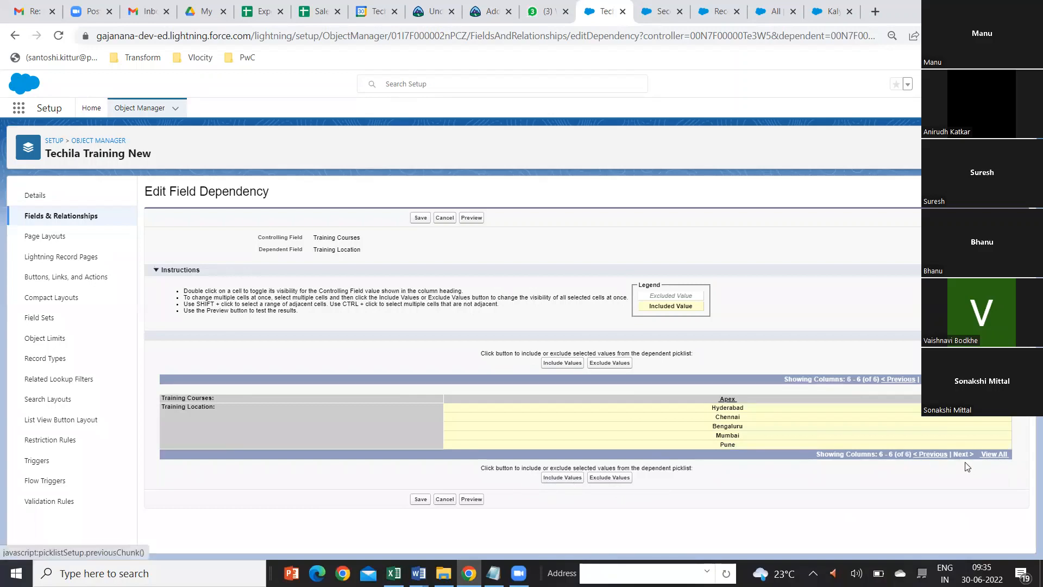
Step: Return to the first set of courses and save the field dependency, accepting that one course has no locations
left_click(933, 454)
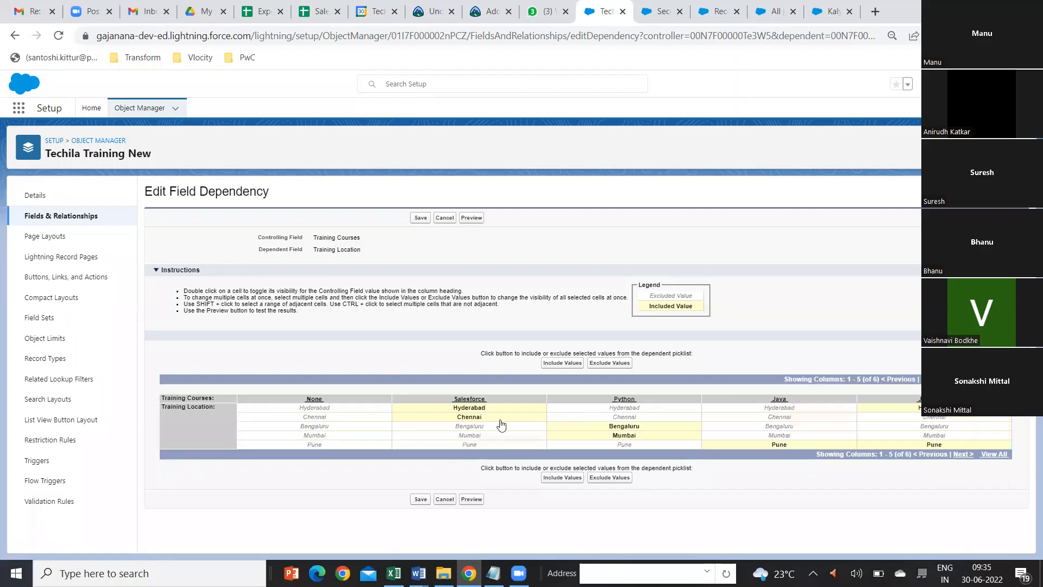
left_click(419, 500)
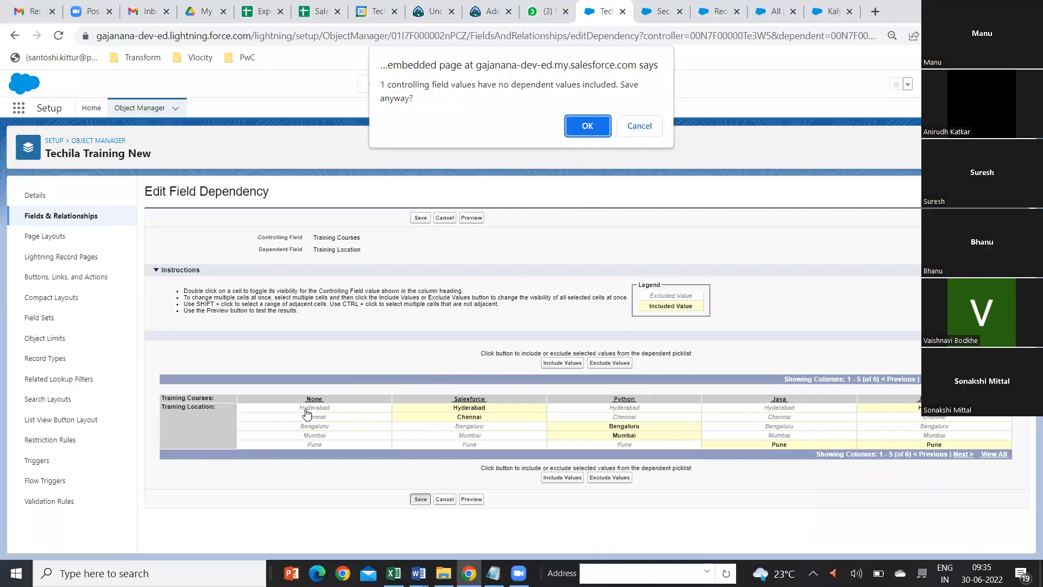
left_click(581, 128)
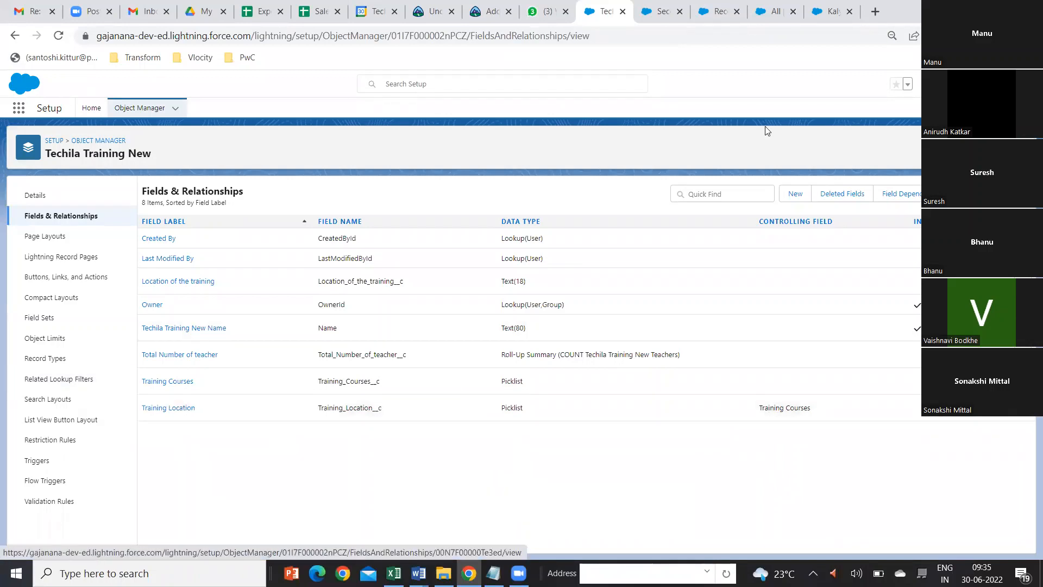
Step: Close the leftover teacher, training list, trainee list and Second Batch browser tabs, keeping the Techila Training New object setup open
left_click(838, 16)
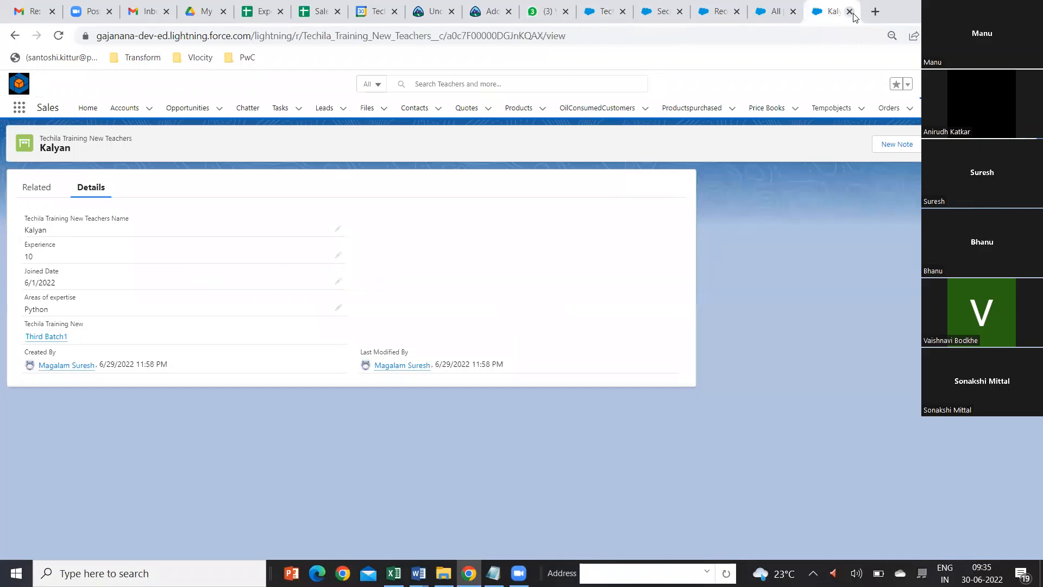
left_click(849, 11)
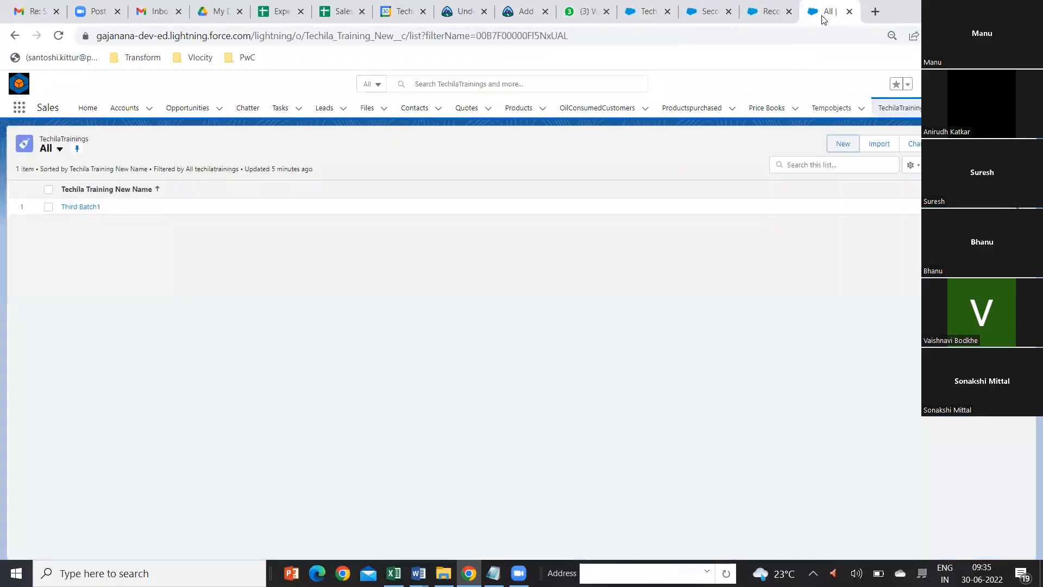
left_click(850, 12)
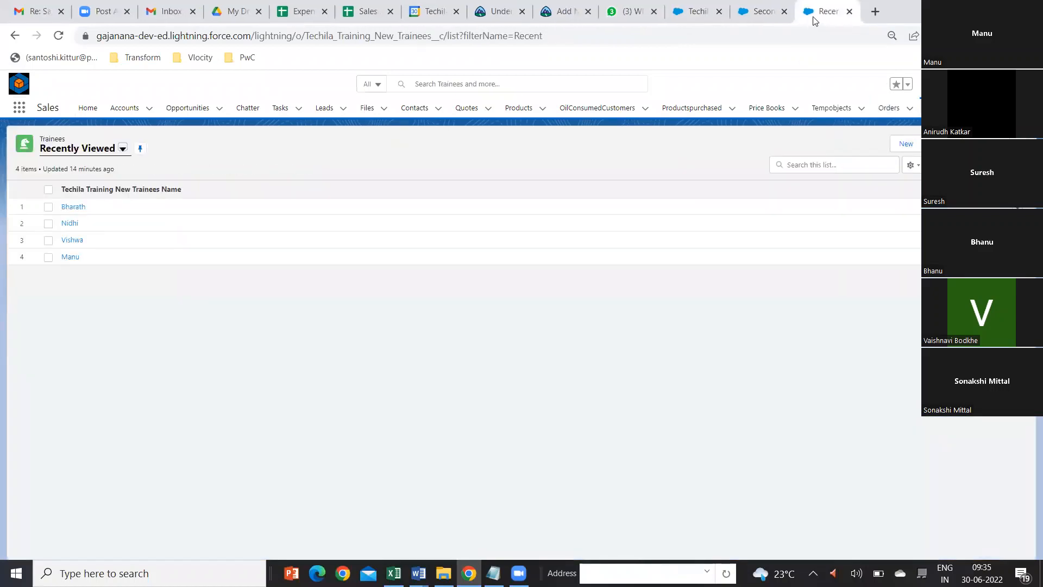
left_click(850, 12)
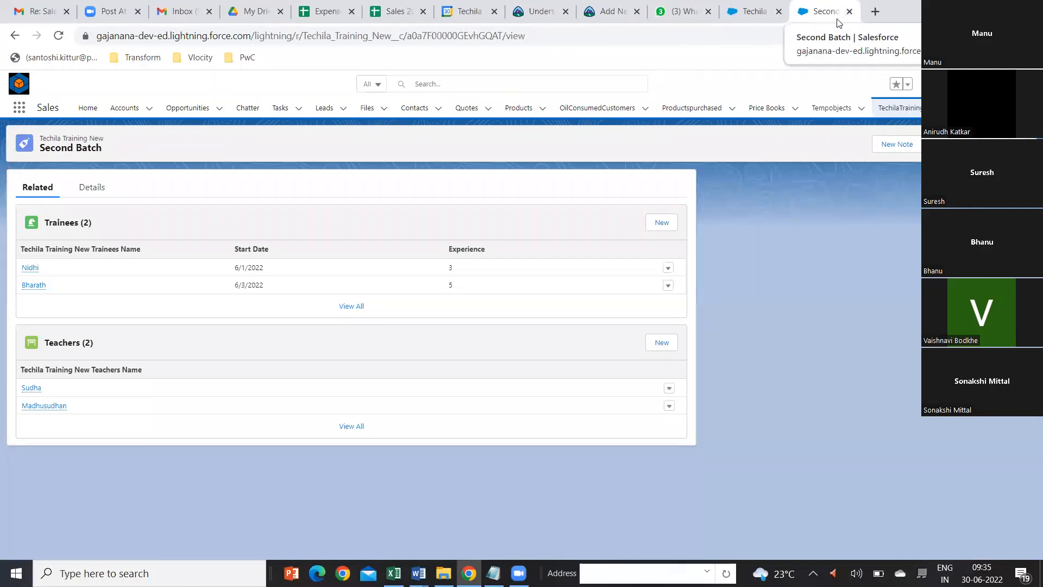
left_click(850, 12)
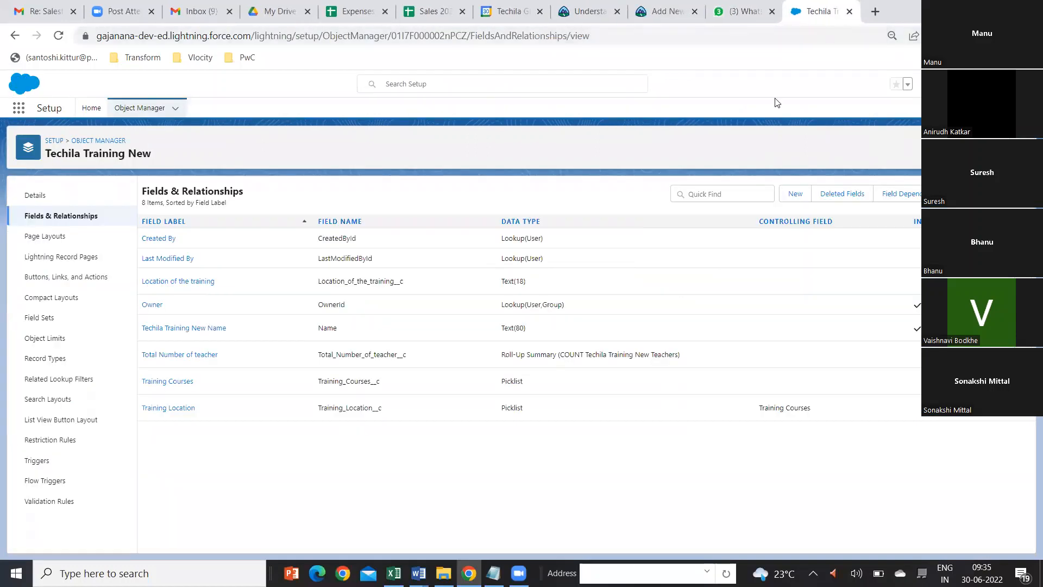
Step: Open the Sales app in a new browser tab and switch to it
left_click(19, 109)
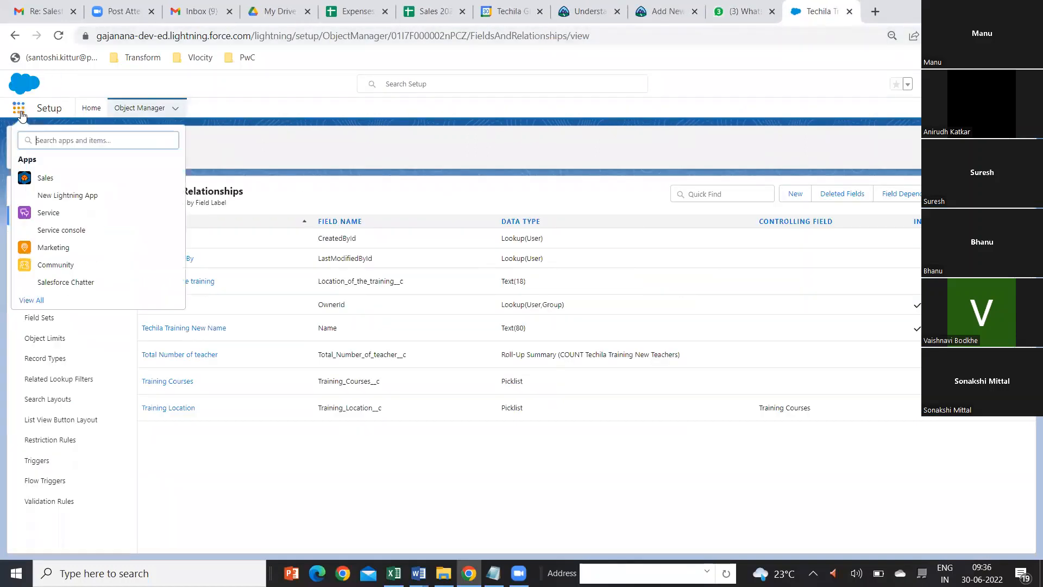
right_click(45, 178)
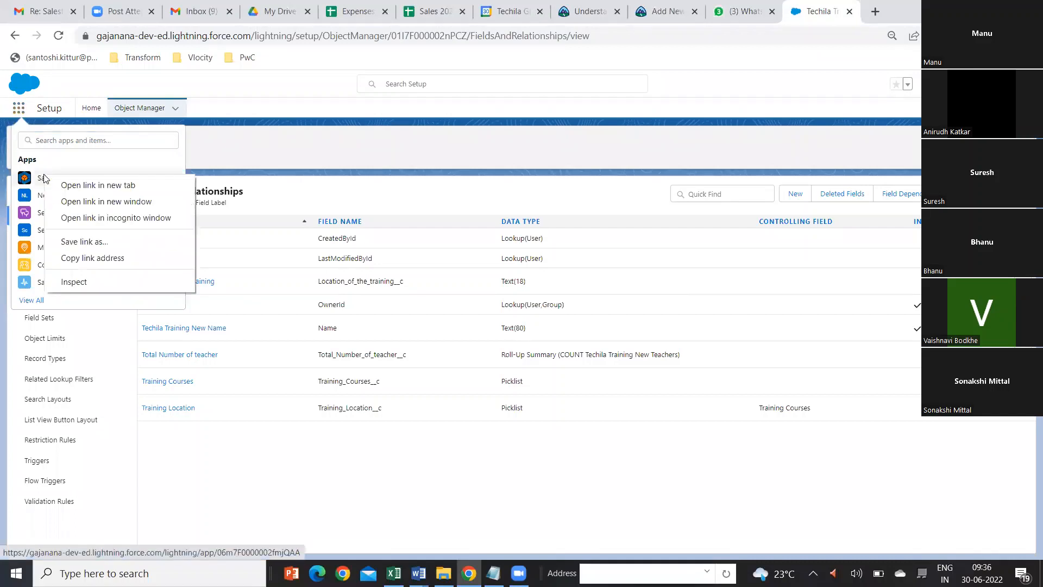
left_click(72, 188)
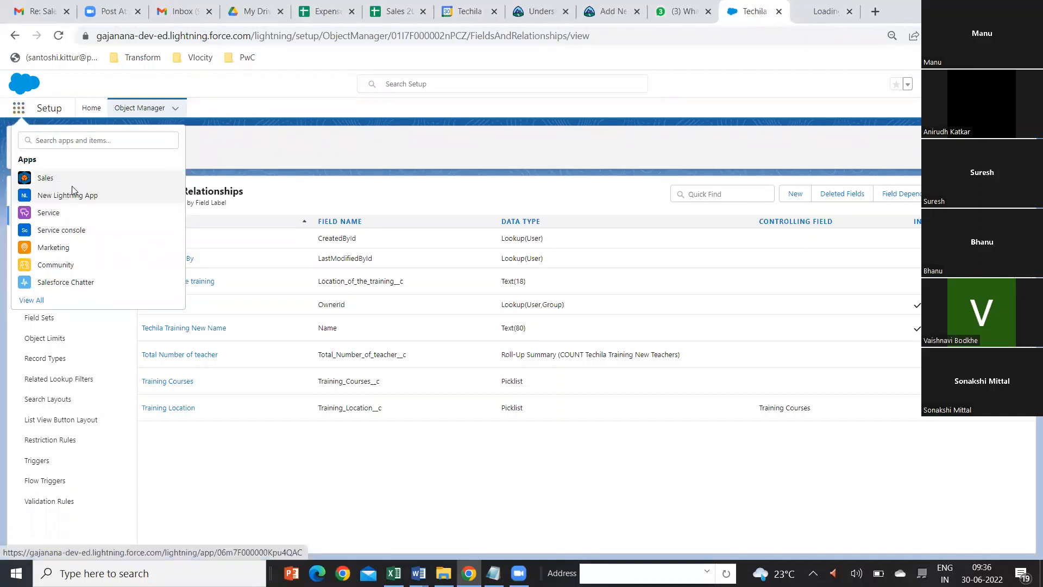
left_click(822, 12)
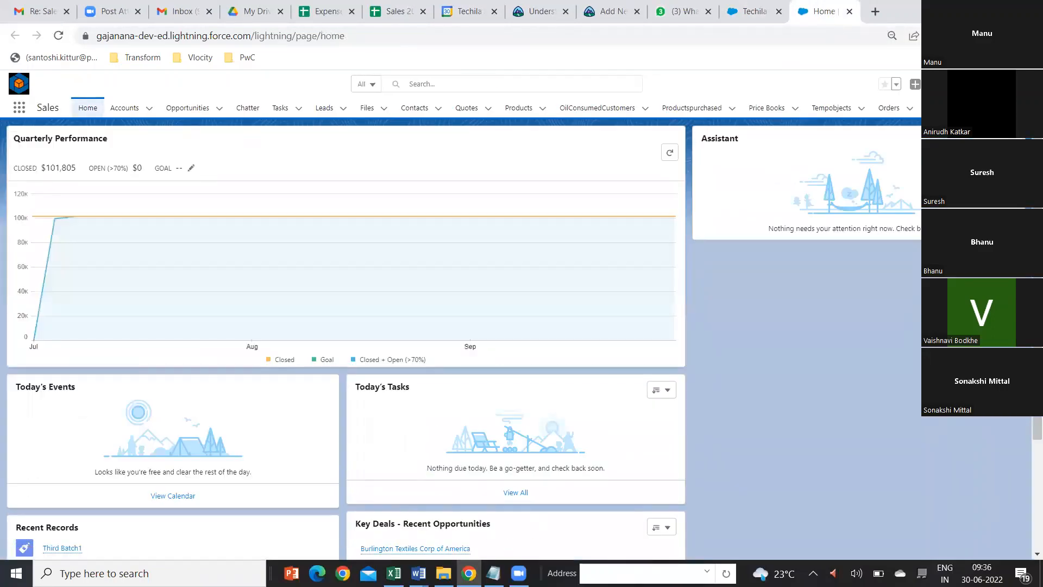
left_click(995, 107)
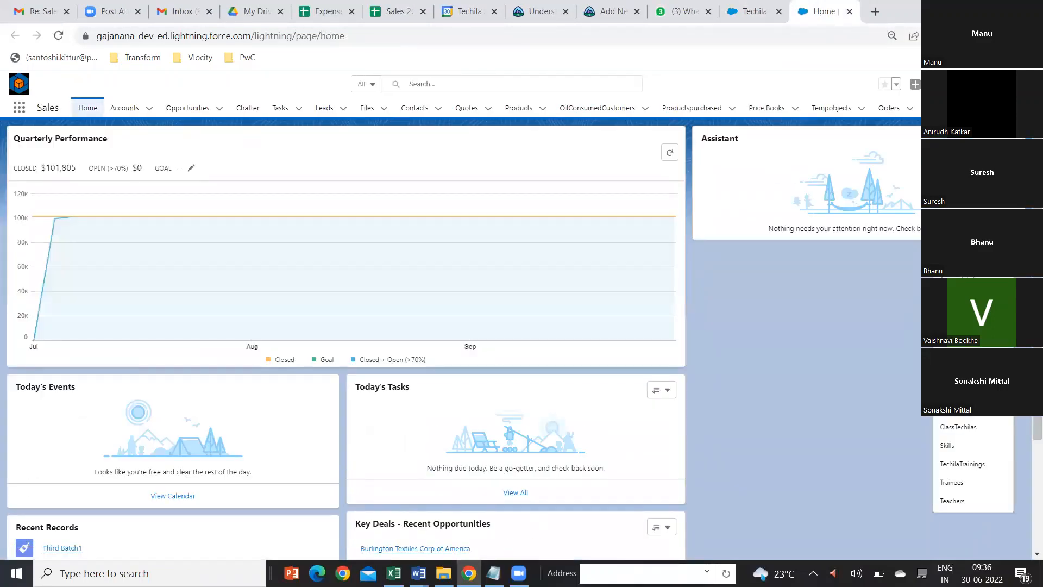
left_click(965, 489)
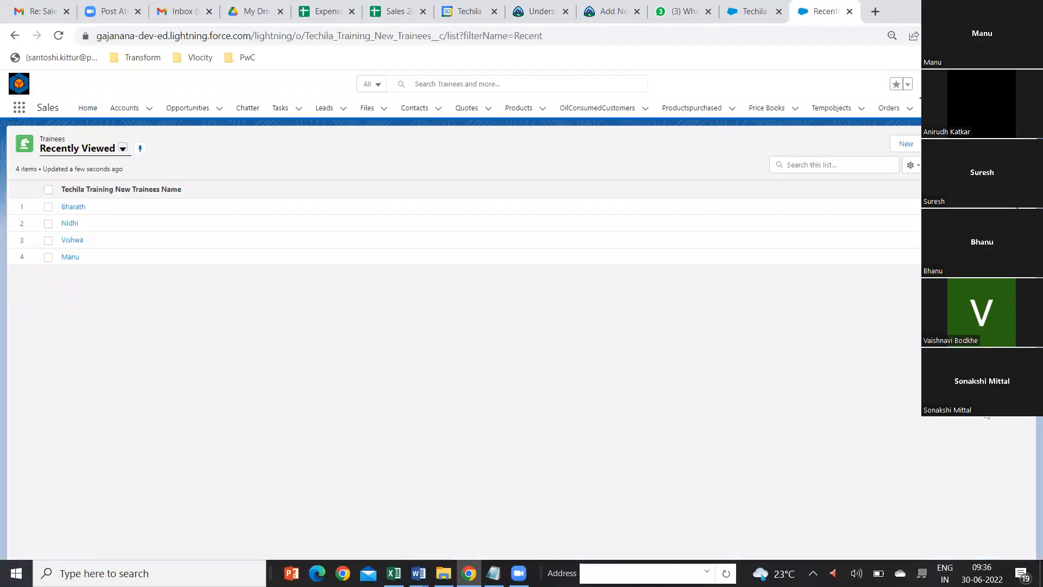
left_click(905, 144)
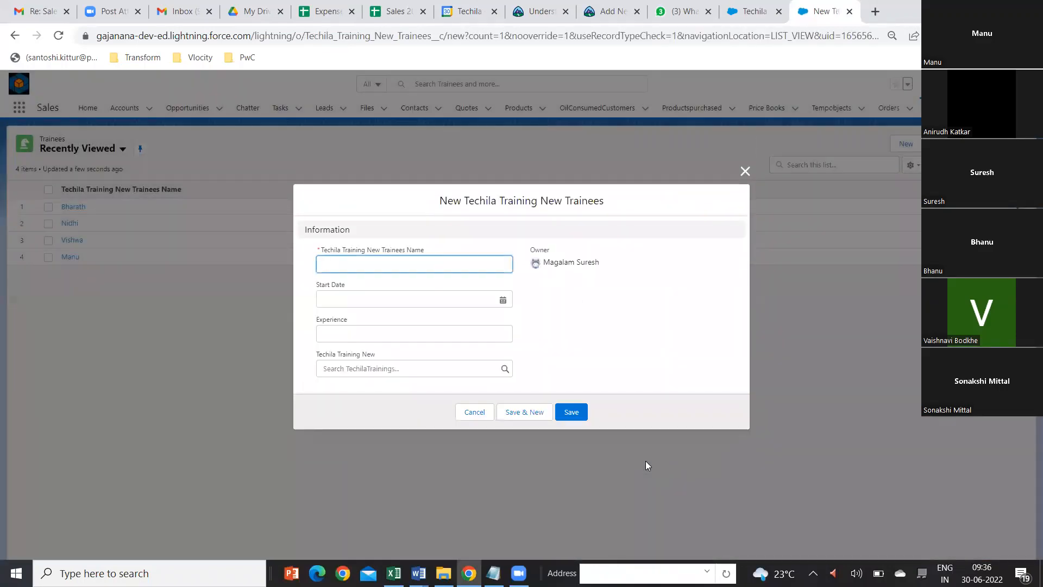
left_click(745, 171)
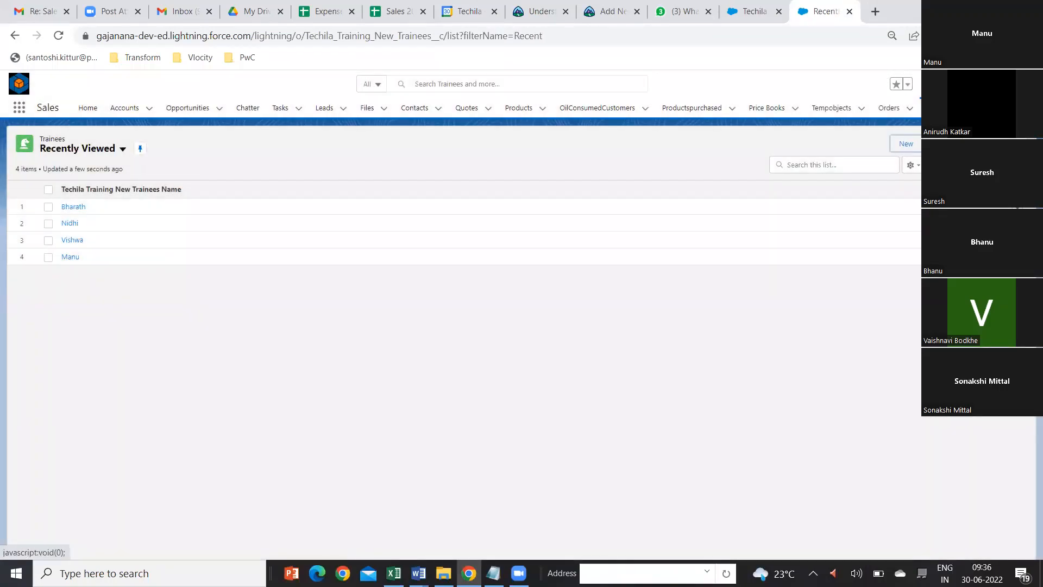
left_click(999, 107)
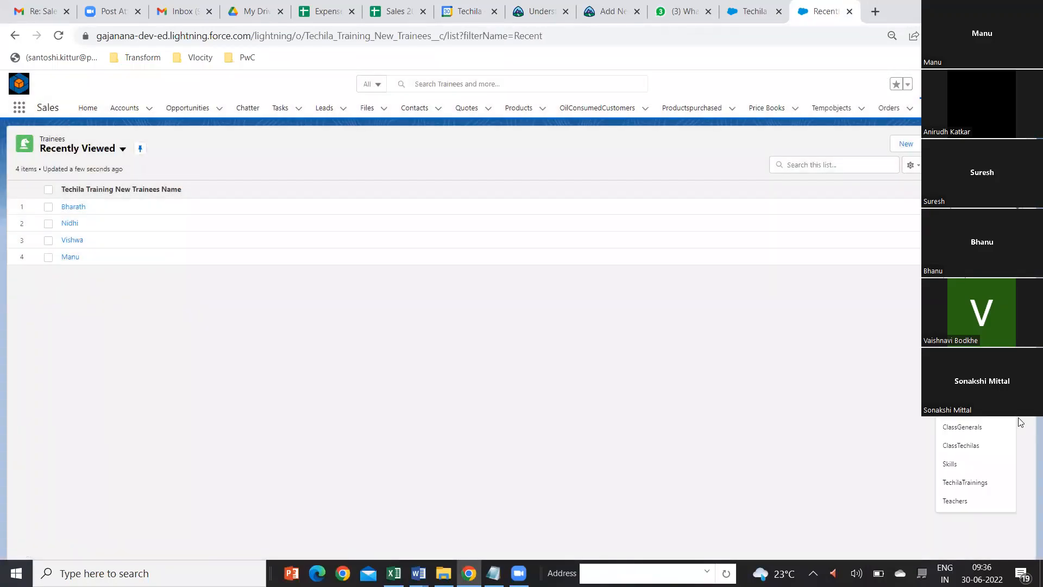
left_click(958, 502)
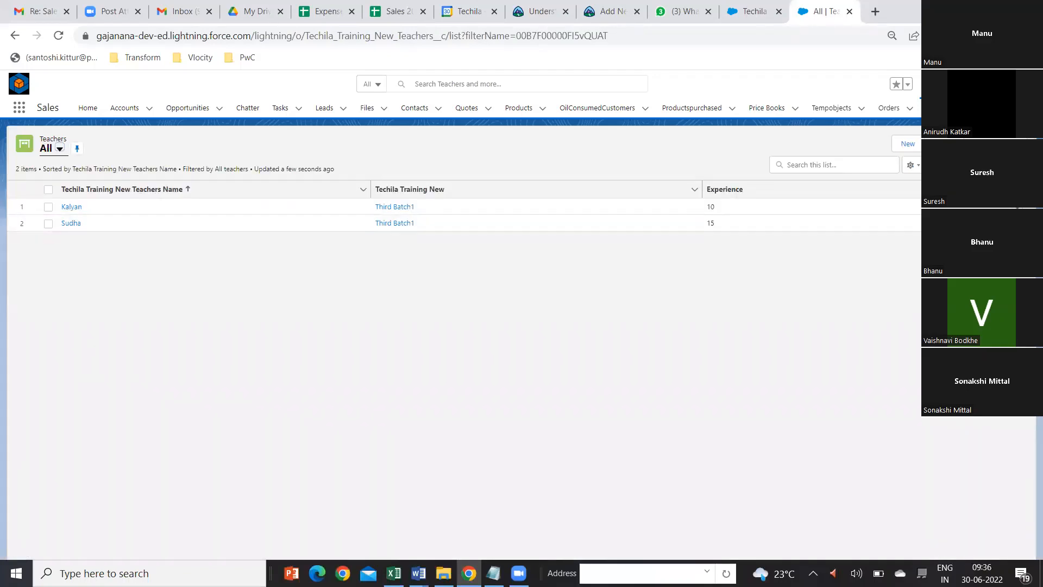
left_click(908, 143)
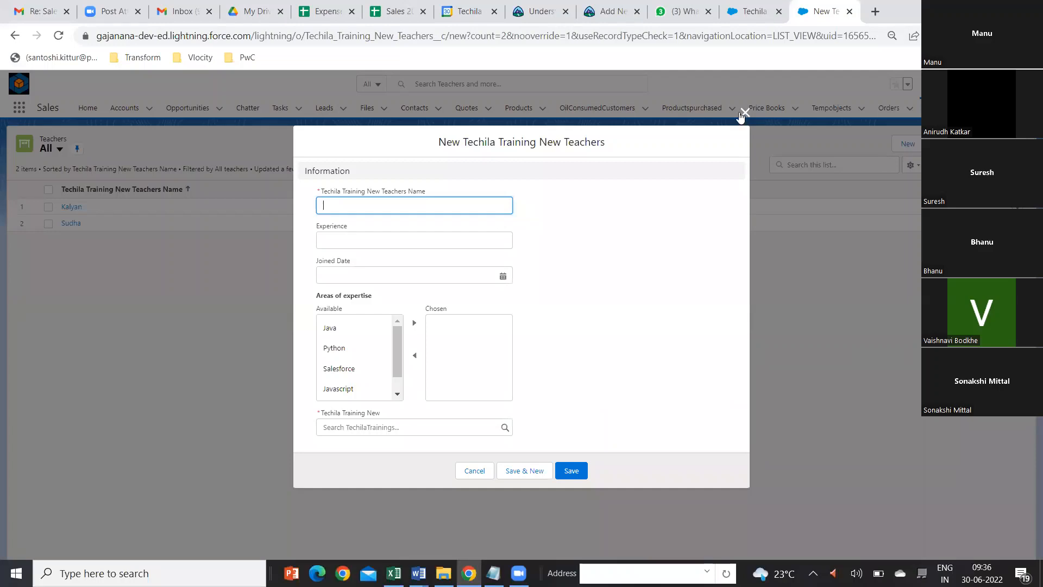
left_click(755, 13)
left_click(383, 509)
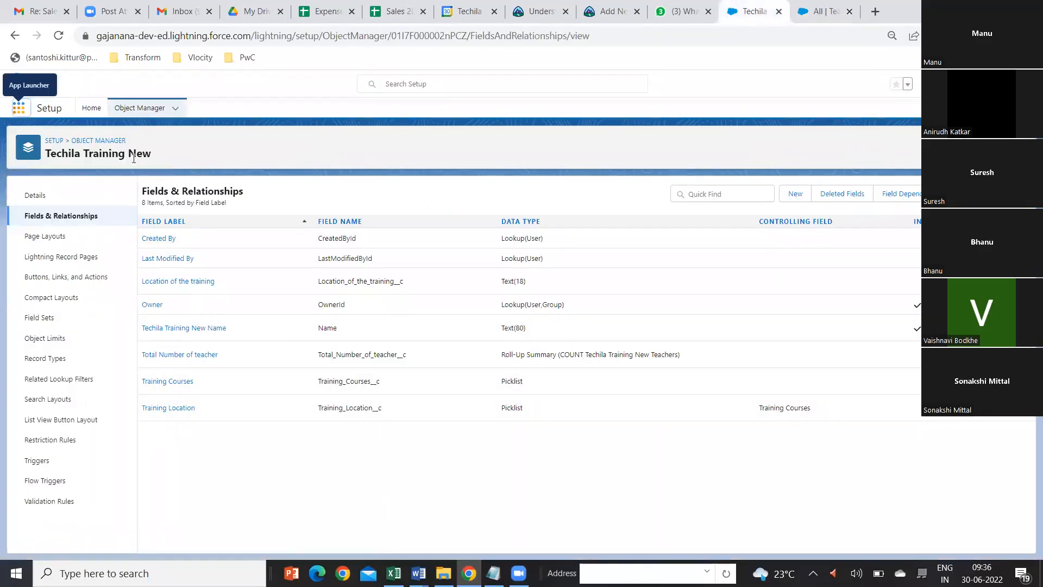
Step: Return to the Sales app and open the TechilaTrainings list
left_click(831, 13)
left_click(963, 109)
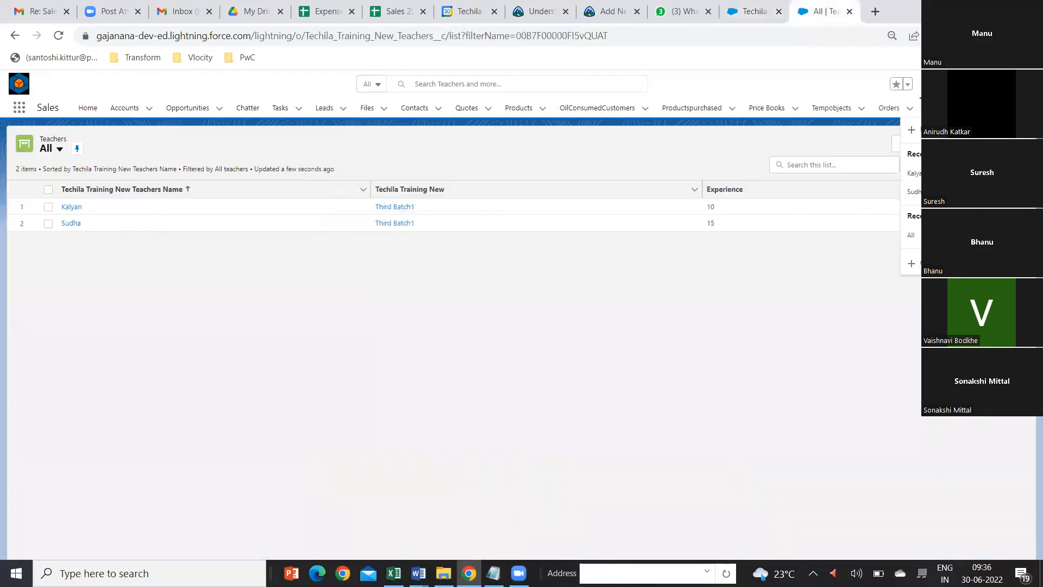
left_click(1001, 109)
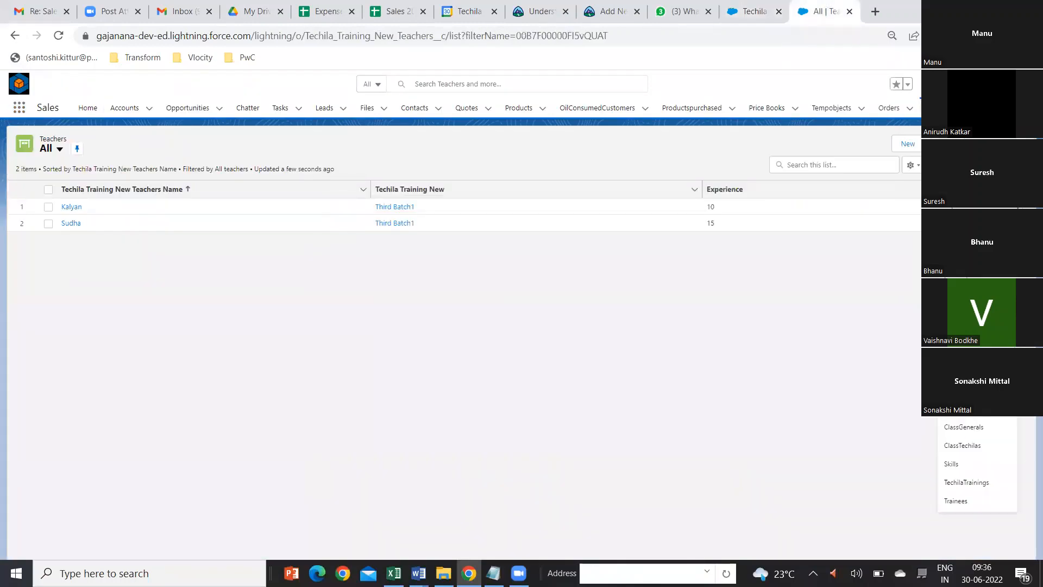
left_click(962, 482)
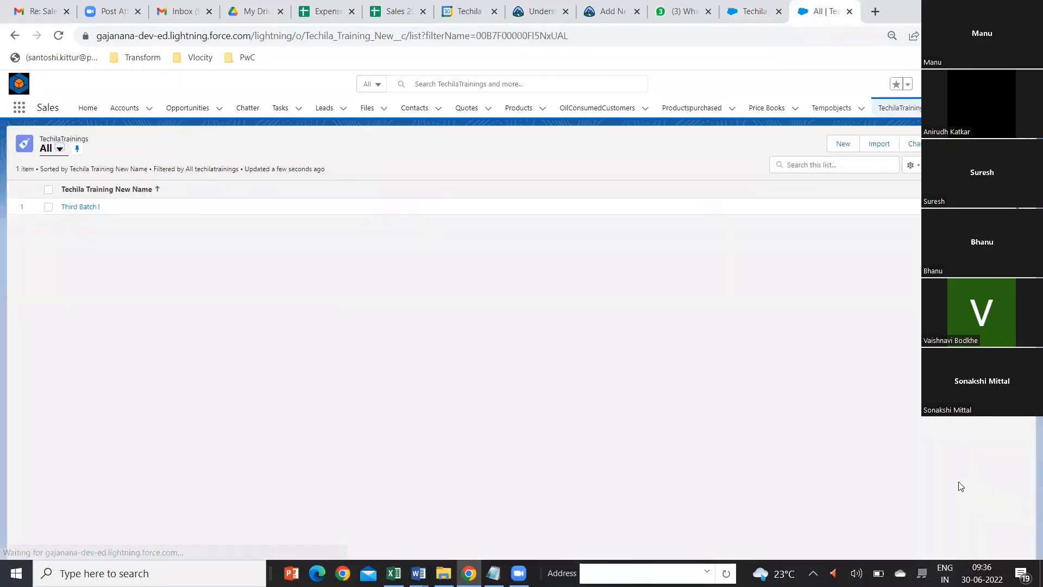
left_click(843, 142)
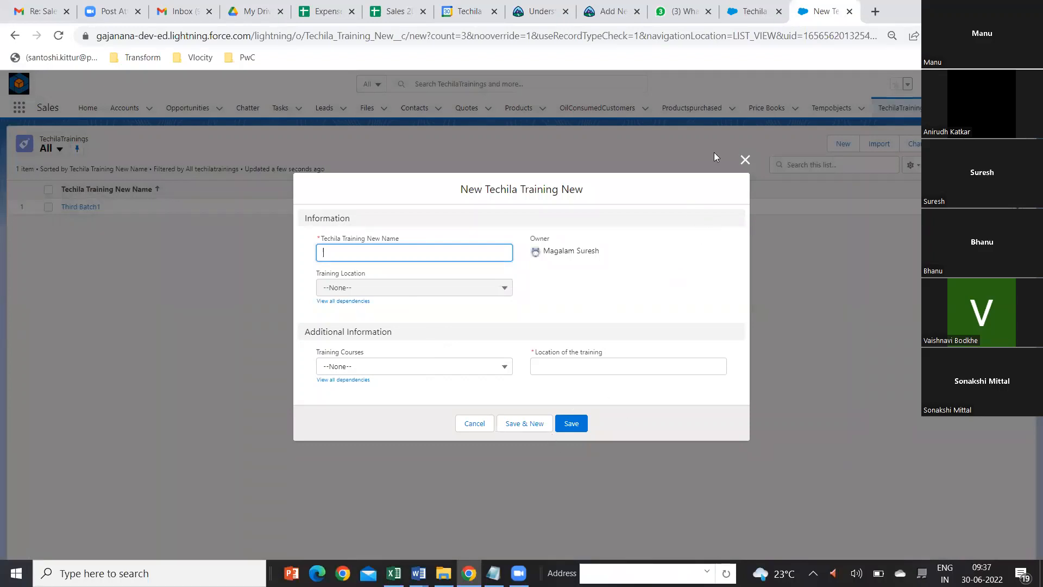
left_click(744, 161)
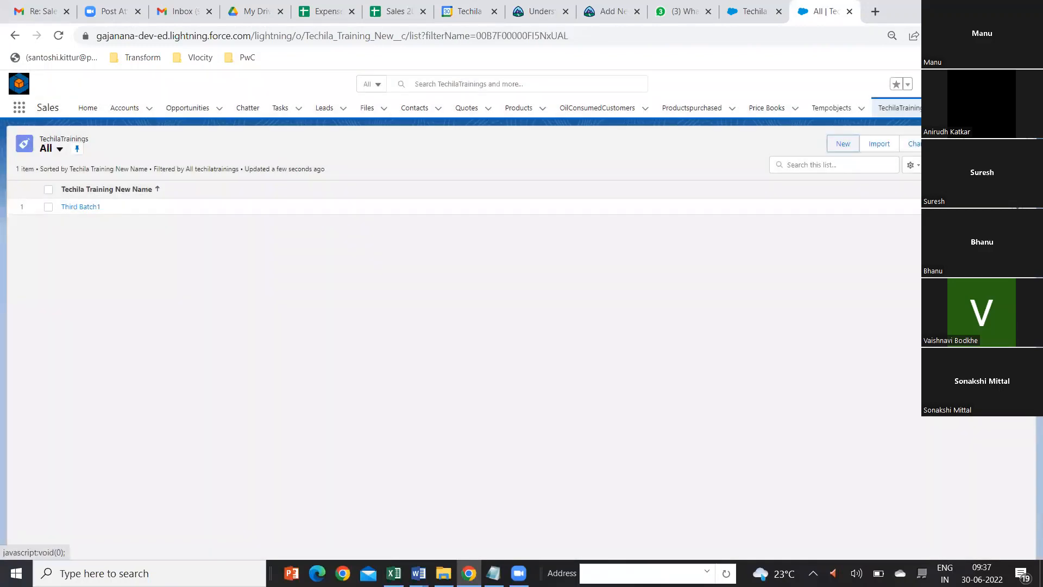
left_click(976, 83)
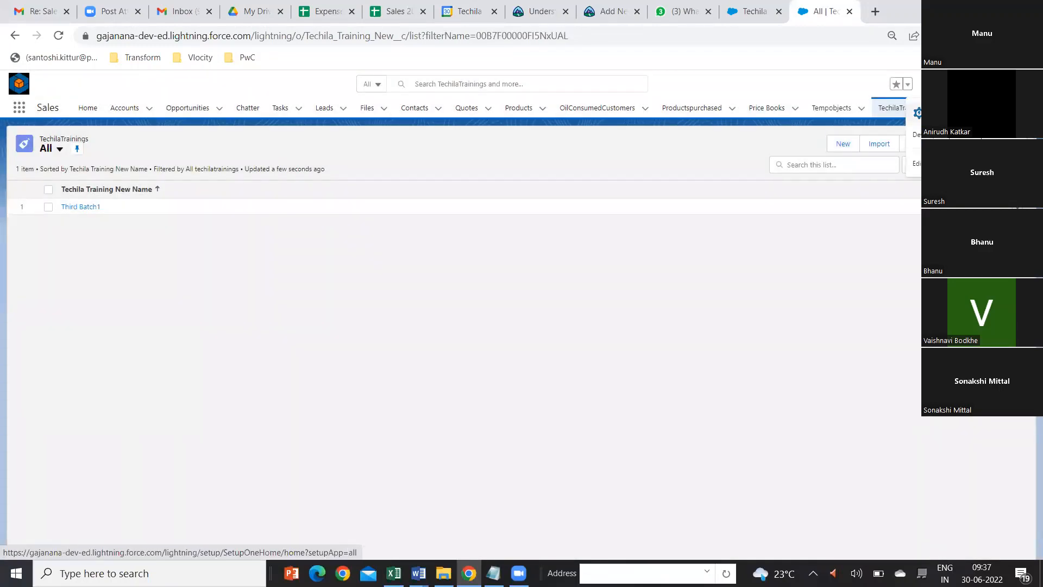
left_click(958, 113)
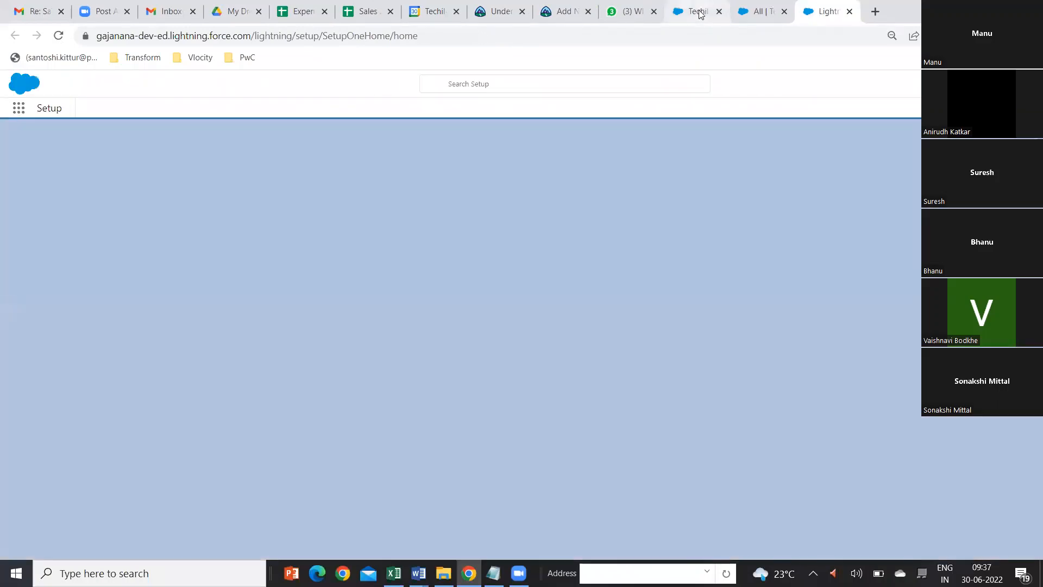
Step: Return to the Techila Training New object setup and open its Techila Training New Layout - Demo Manager page layout for editing
left_click(696, 12)
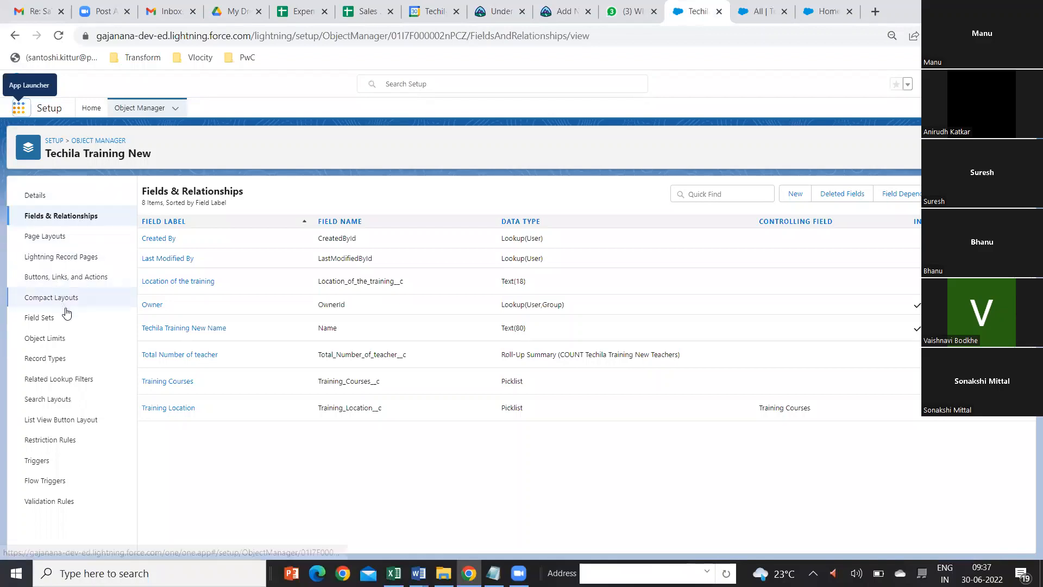
left_click(55, 239)
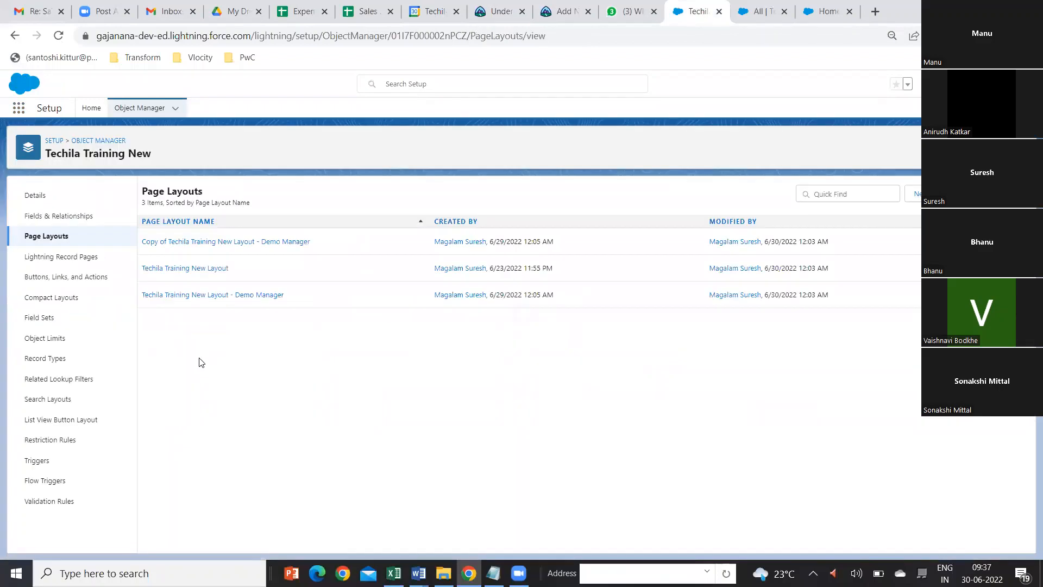
left_click(249, 298)
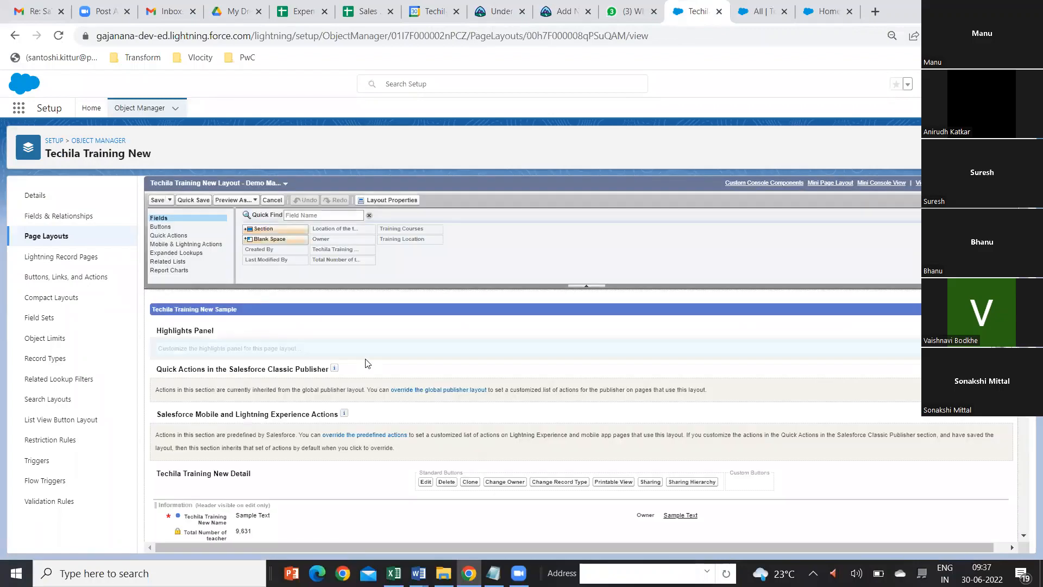
Step: Move Training Courses into the layout's Information section directly above Training Location, and save the page layout
scroll(366, 359, "down", 5)
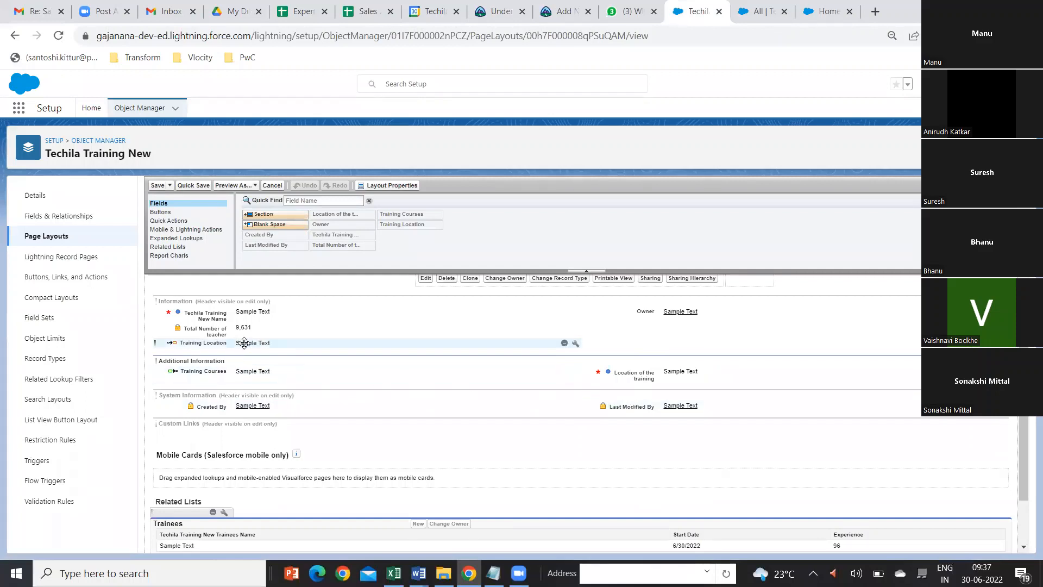
left_click_drag(244, 343, 634, 323)
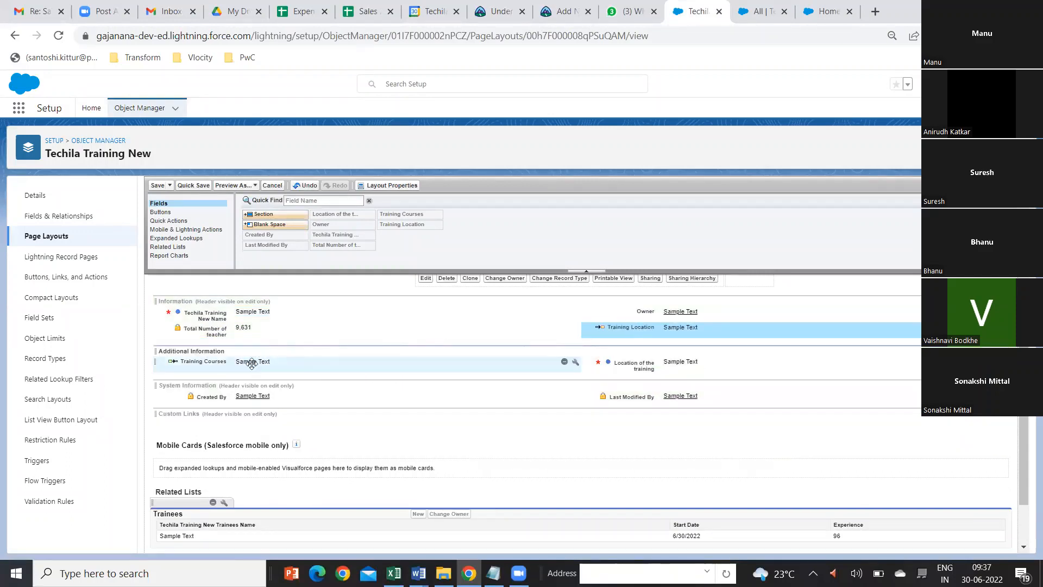
left_click_drag(251, 363, 263, 342)
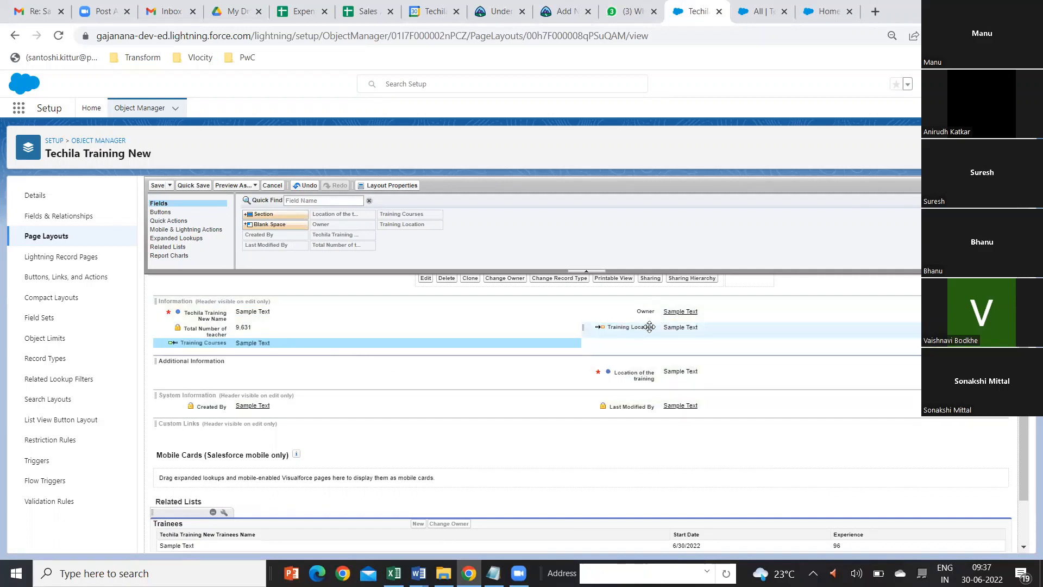
left_click_drag(672, 327, 239, 348)
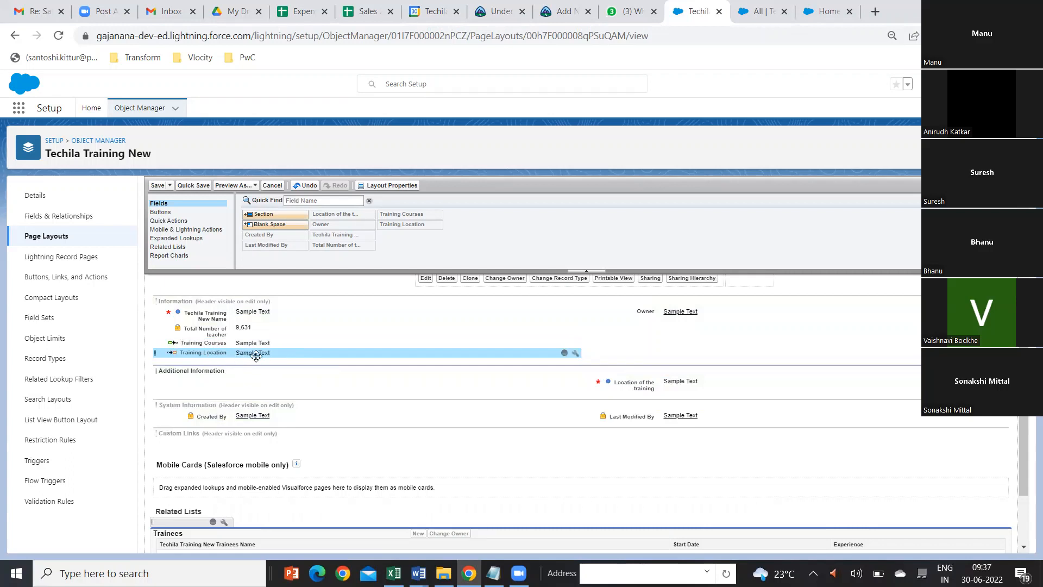
left_click(157, 186)
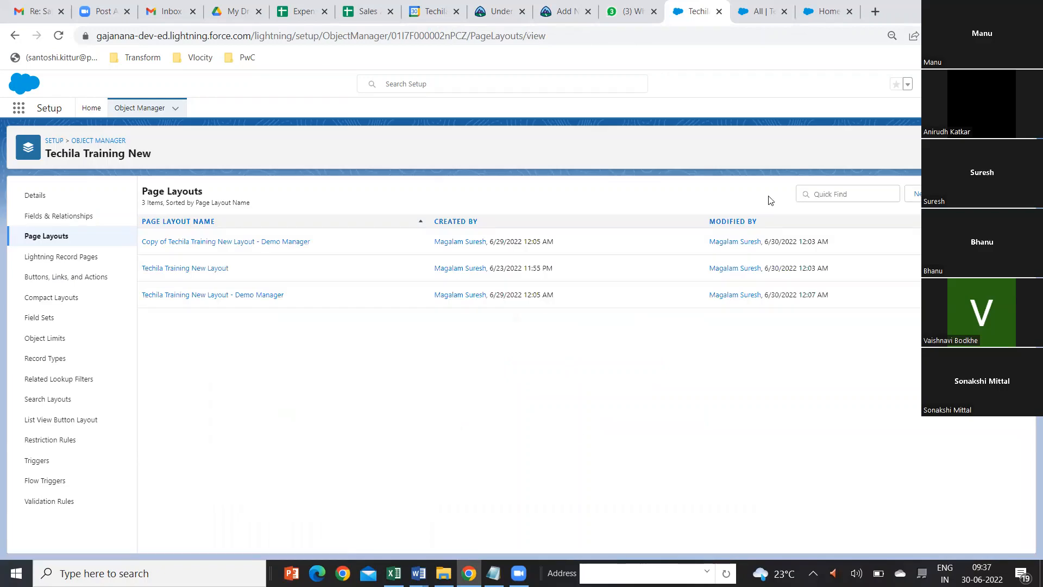
Step: Reload the TechilaTrainings list in the Sales app and start a new record named First Batch
left_click(769, 13)
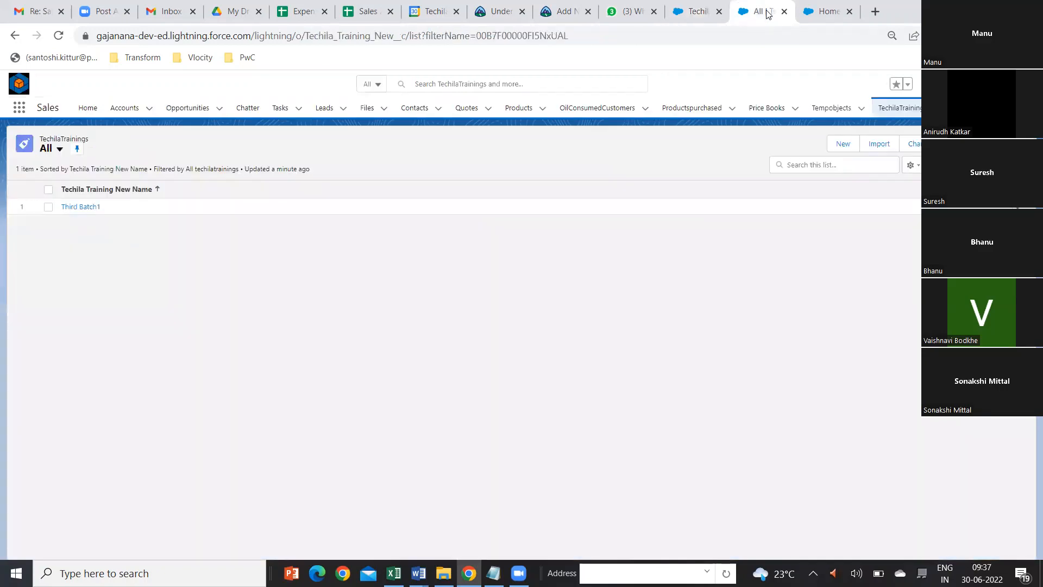
left_click(58, 35)
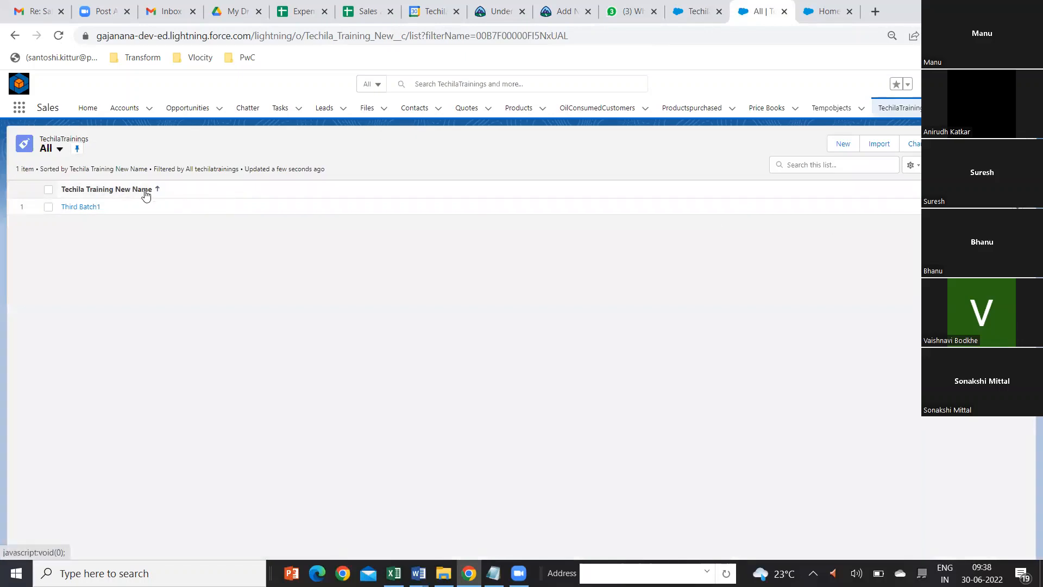
left_click(844, 145)
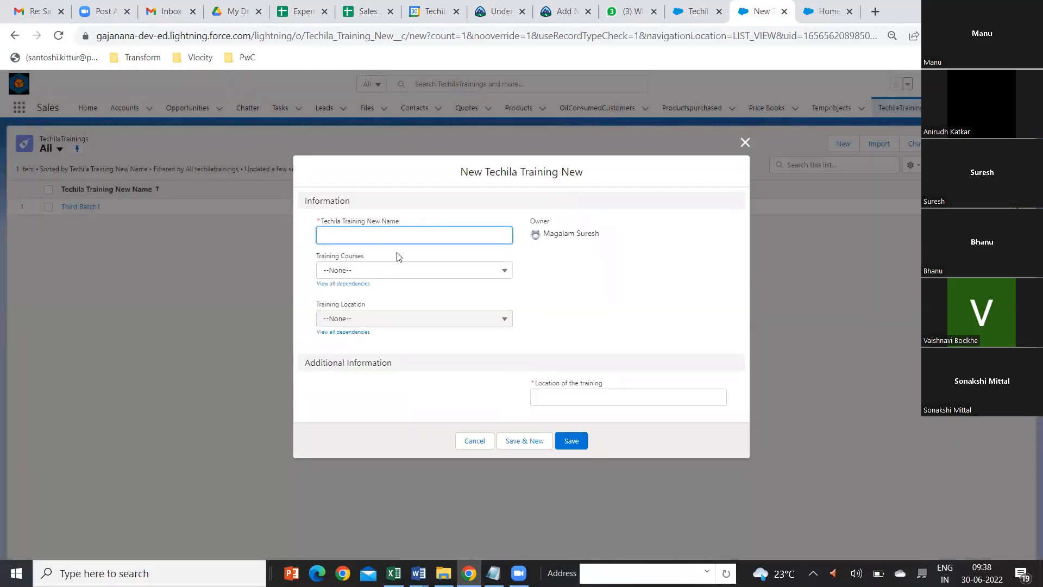
left_click(358, 285)
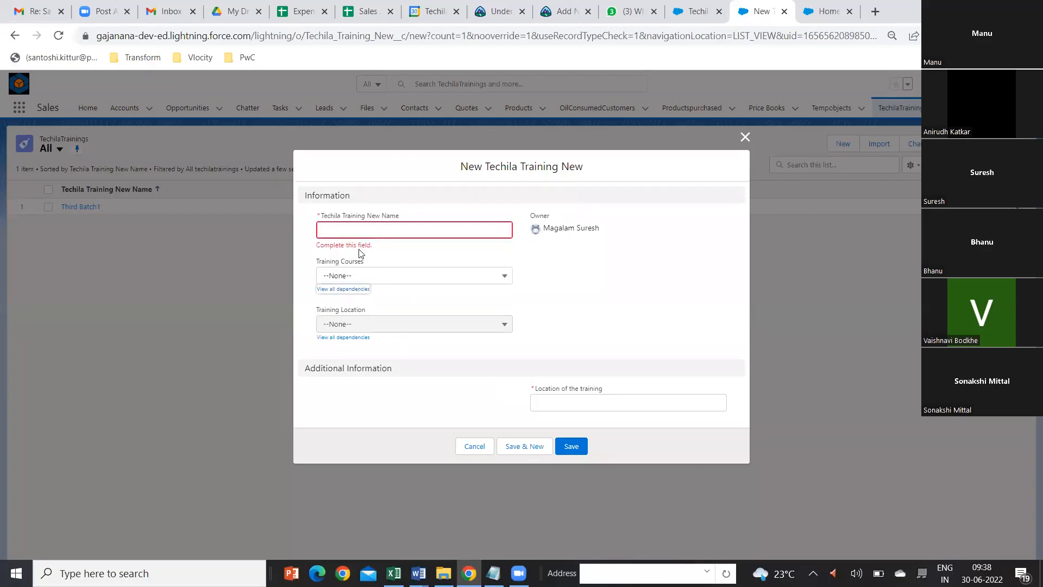
left_click(346, 230)
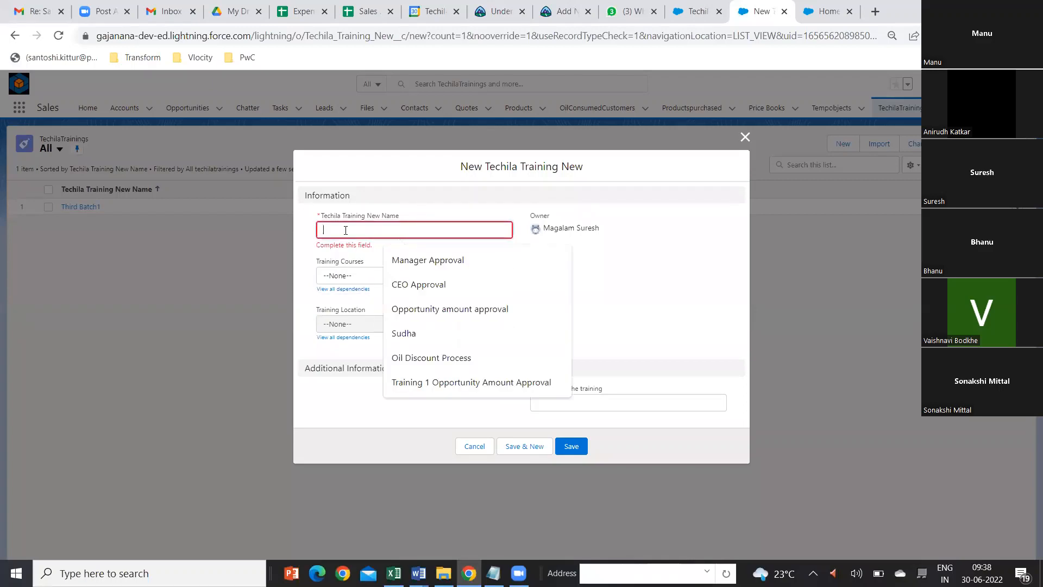
type("First B")
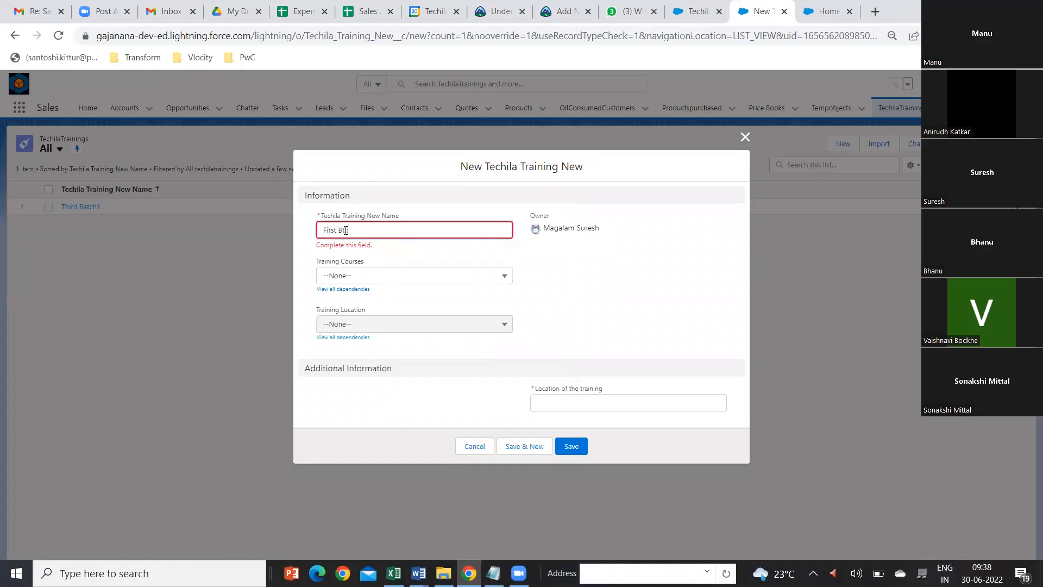
type("atch")
Step: Check which Training Location values are offered when Training Courses is set to Salesforce and when it is set to Python
left_click(503, 276)
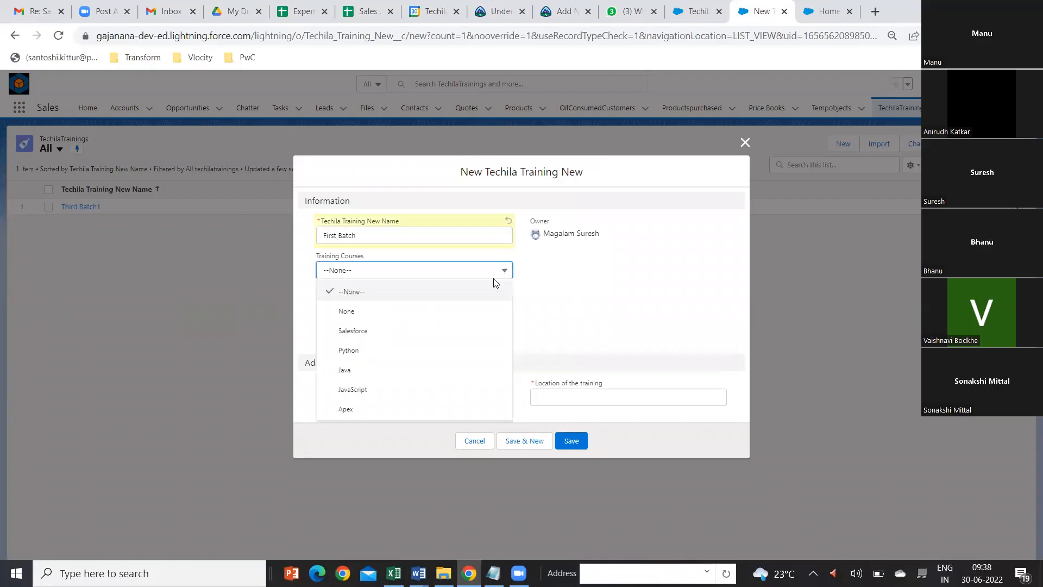
left_click(361, 330)
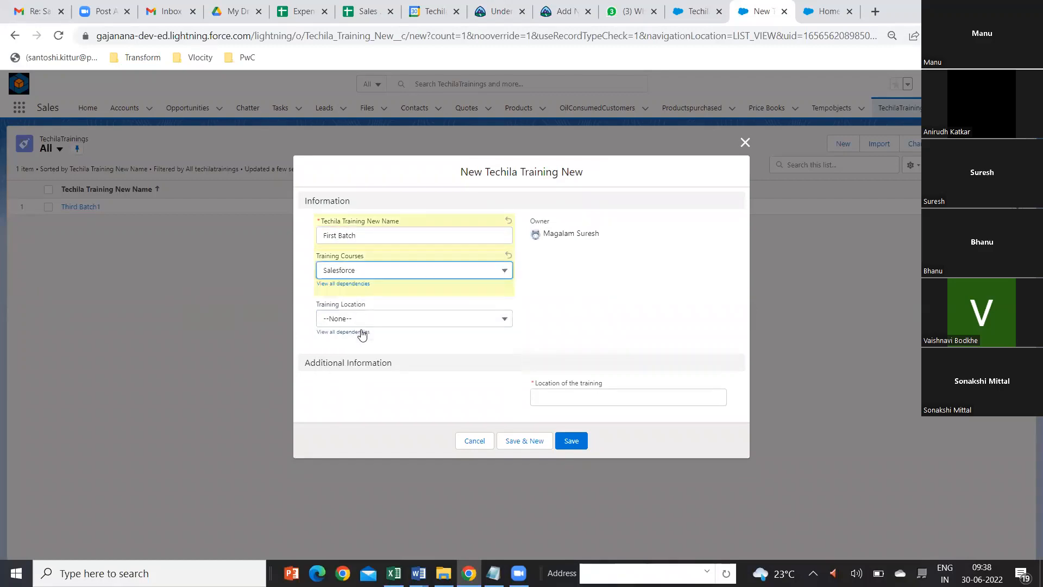
left_click(506, 321)
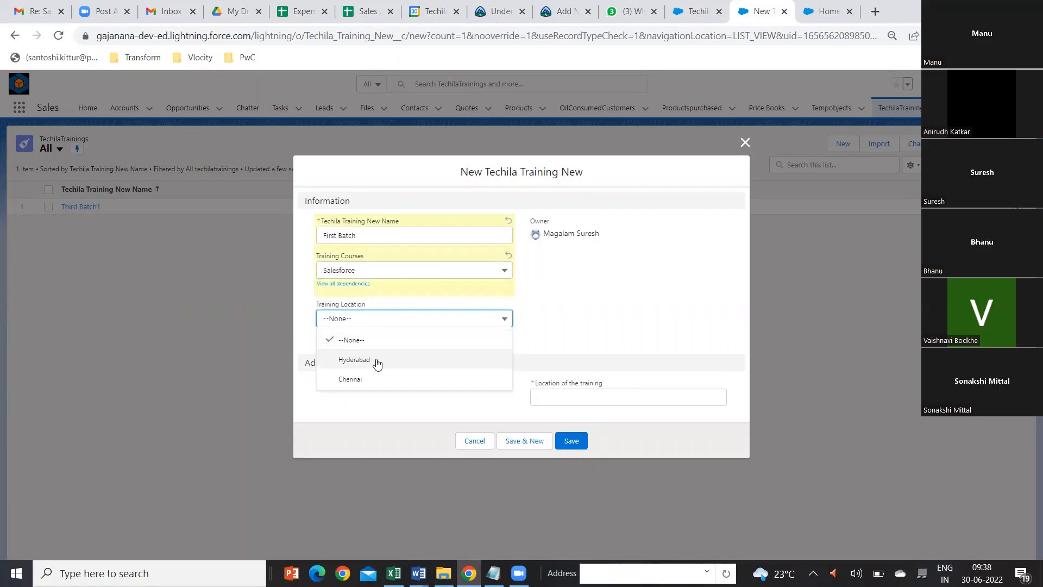
left_click(504, 272)
left_click(504, 271)
left_click(443, 351)
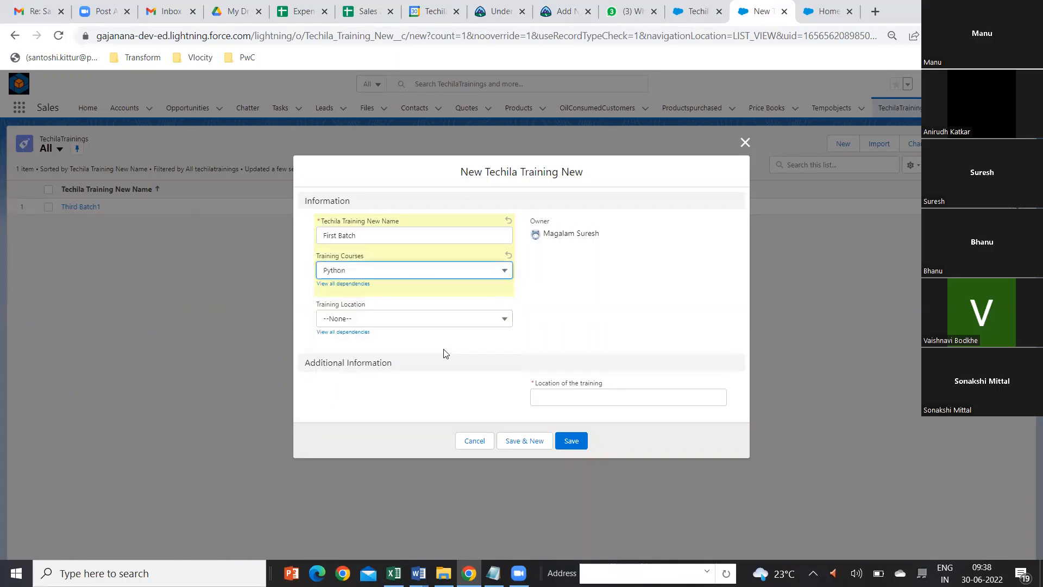
left_click(501, 326)
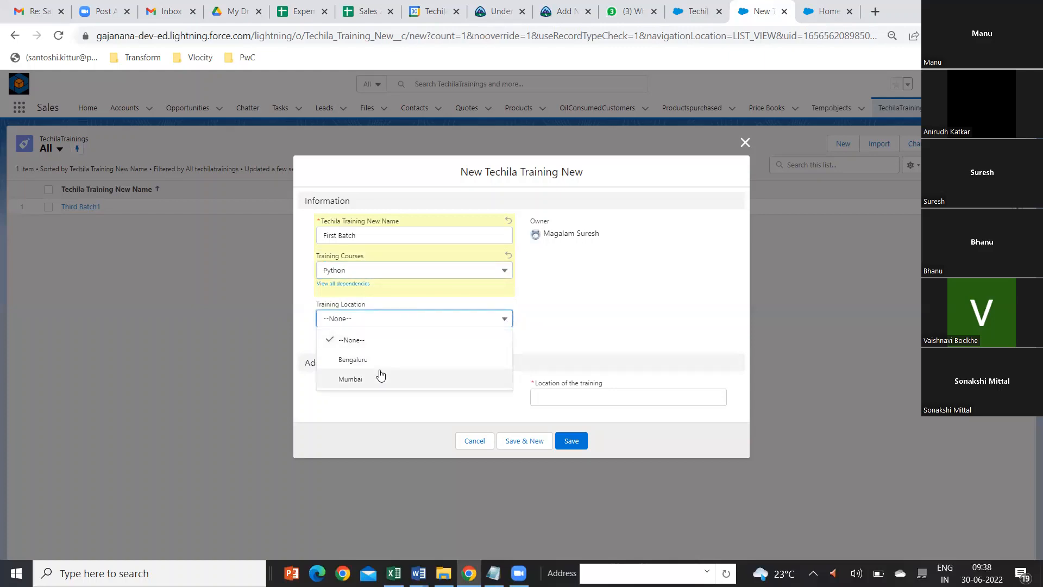
Step: Set Training Courses to Apex and choose Hyderabad from its dependent Training Location values
left_click(500, 272)
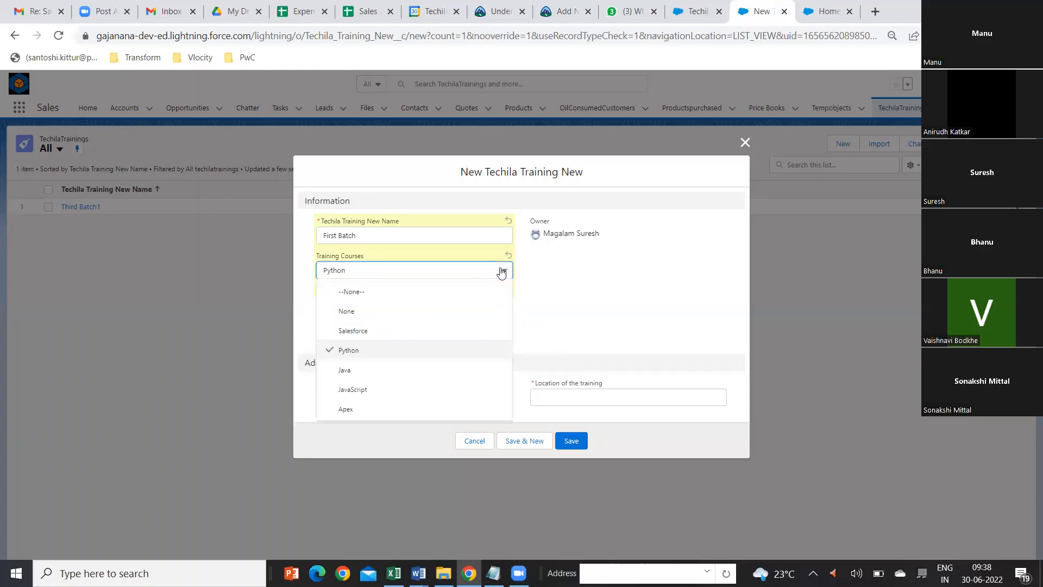
left_click(369, 412)
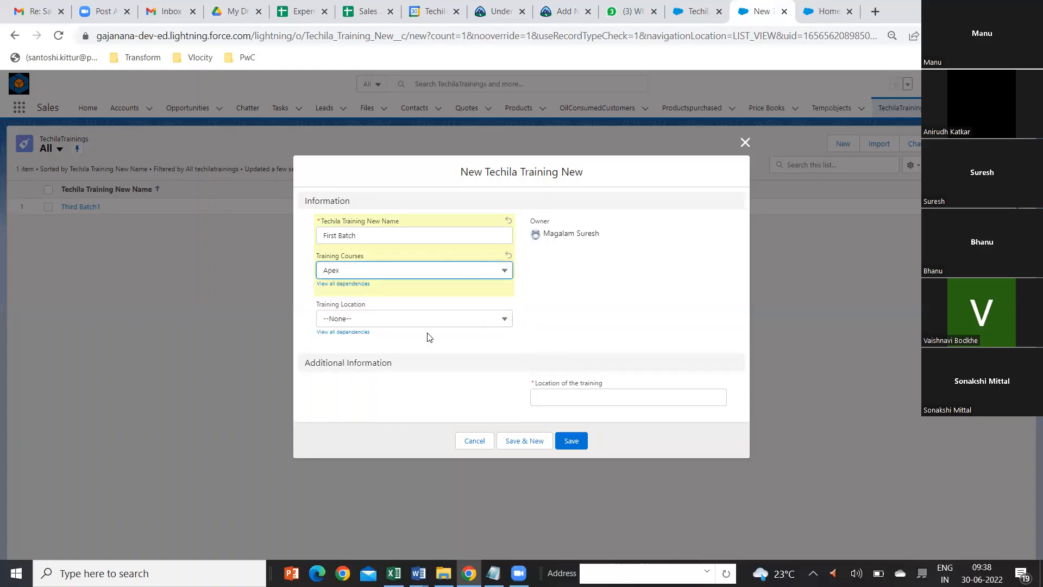
left_click(494, 323)
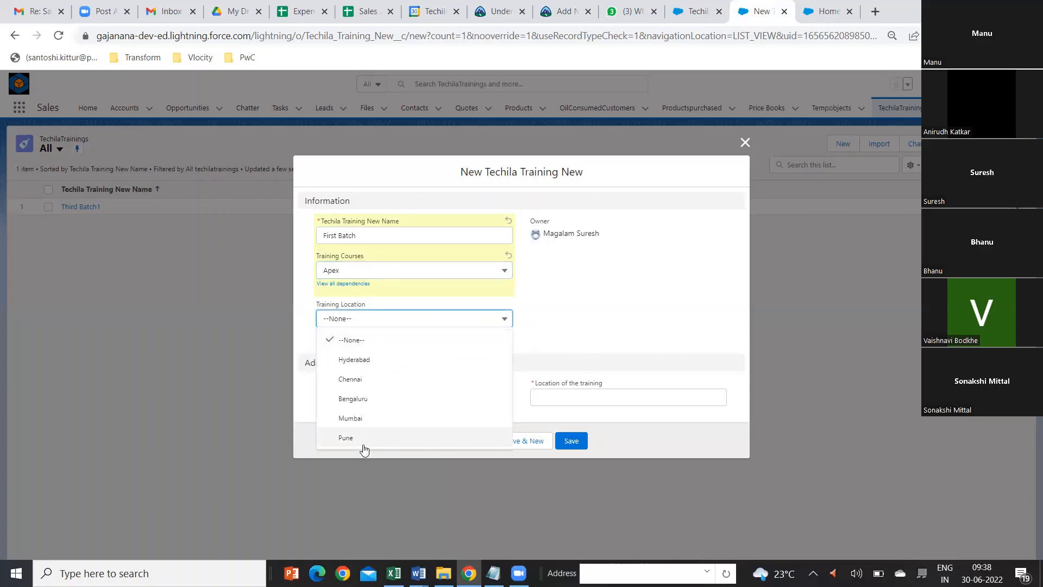
left_click(568, 331)
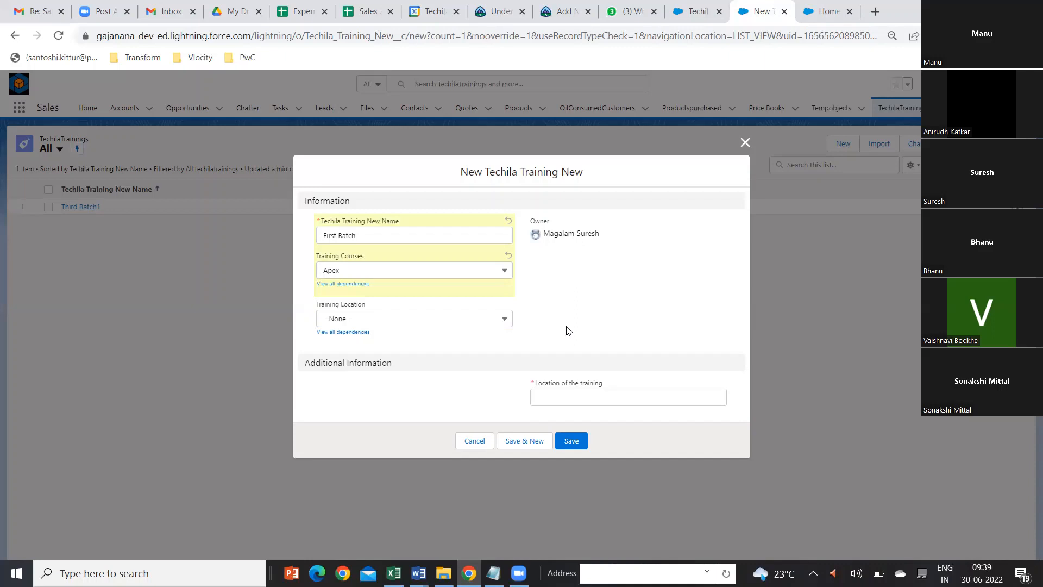
left_click(507, 321)
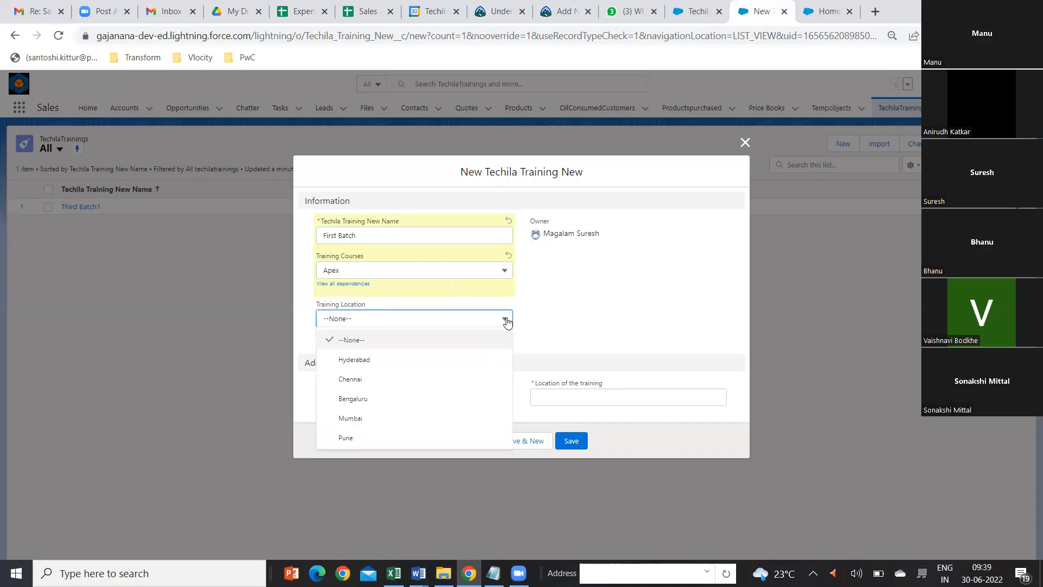
left_click(428, 361)
Step: Fill in Hyderabad as the required Location of the training and save the First Batch record
left_click(580, 443)
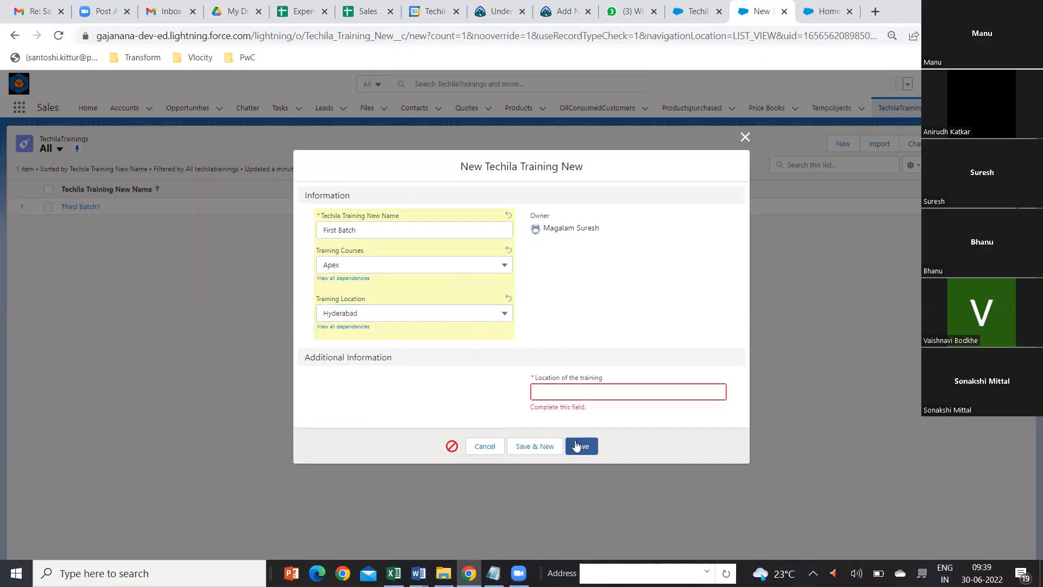
left_click(579, 389)
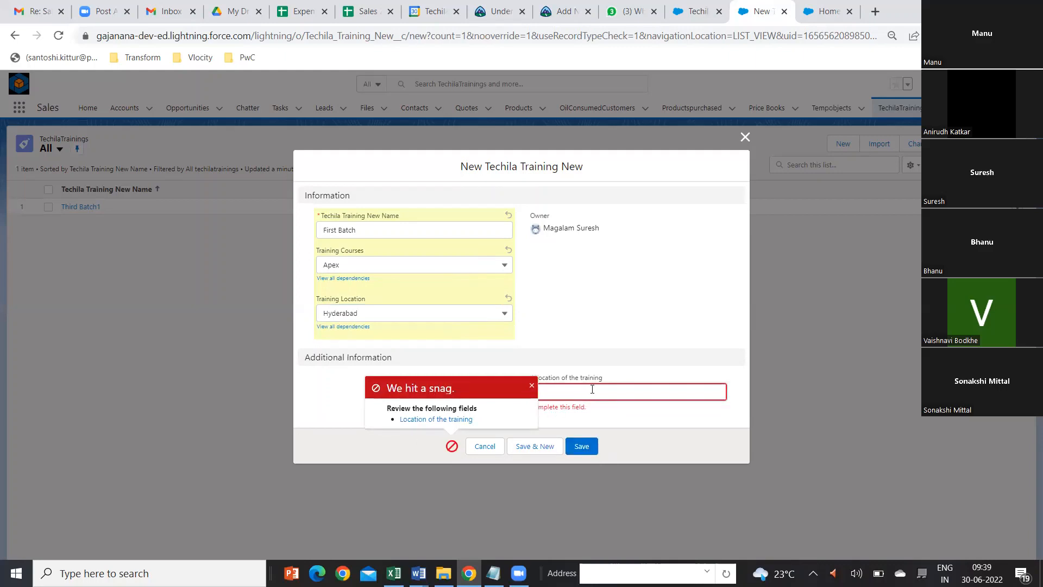
type("Hyderabad")
left_click(587, 448)
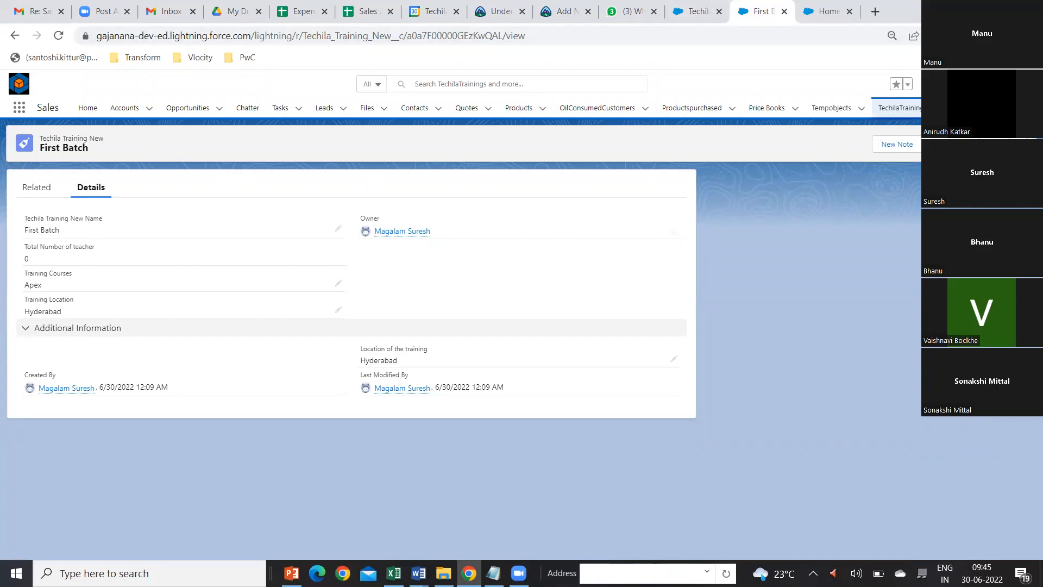
Step: Start a new Teachers record, check which trainings its Techila Training New lookup offers, and close the form without saving
left_click(969, 108)
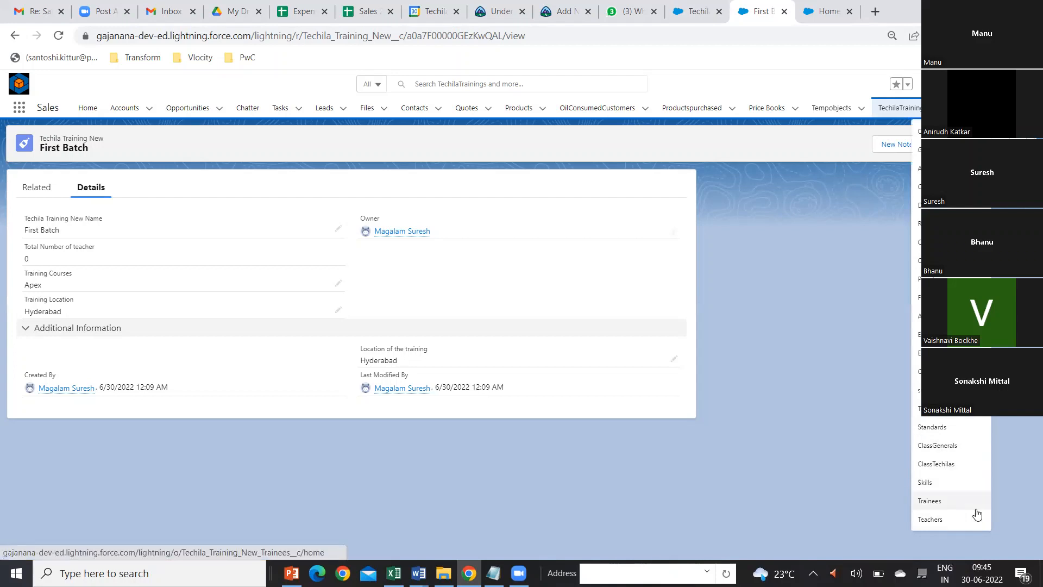
left_click(936, 524)
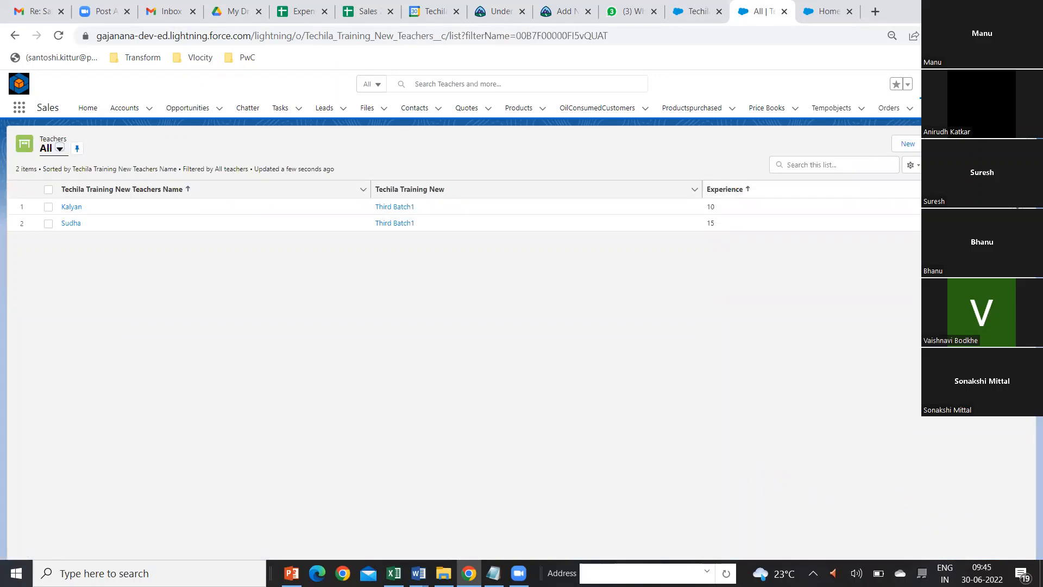
left_click(912, 145)
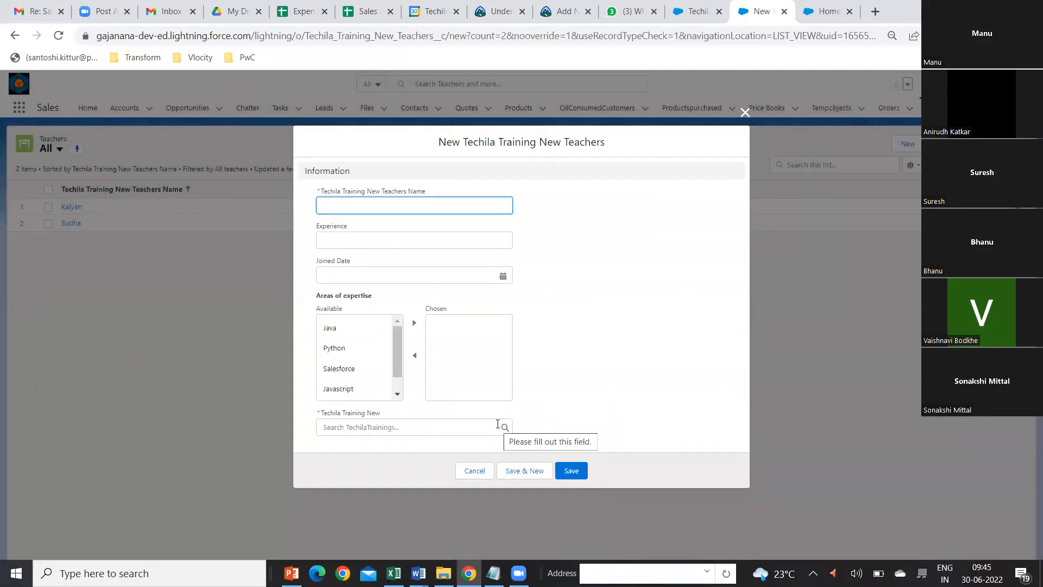
left_click(496, 425)
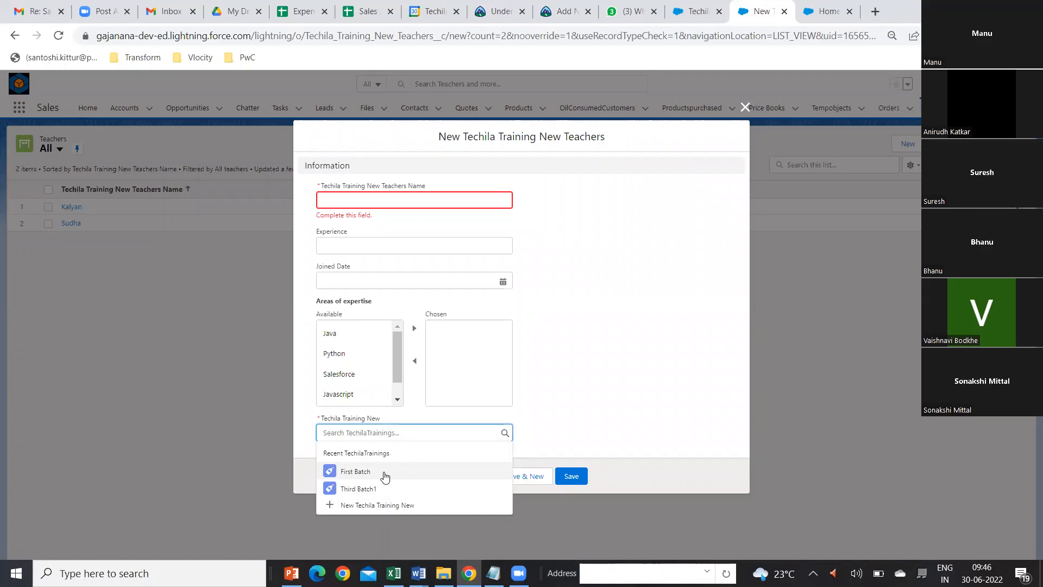
left_click(659, 391)
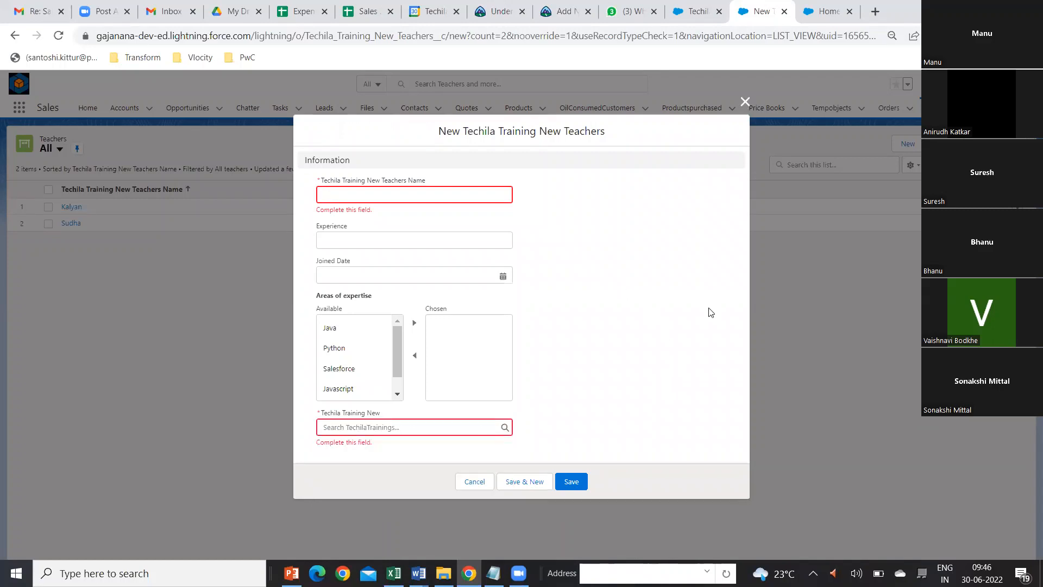
left_click(745, 101)
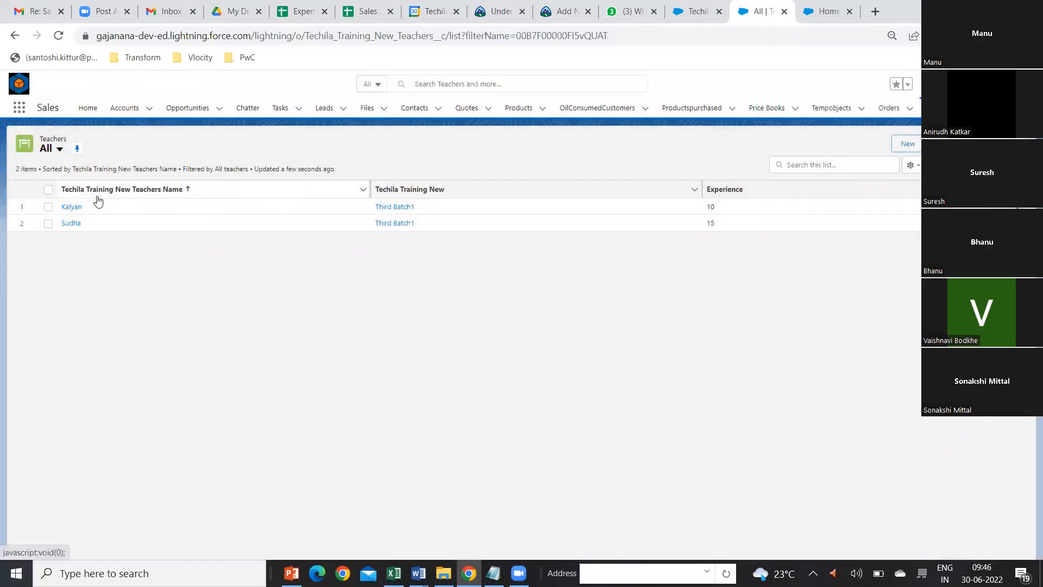
Step: Go back to the TechilaTrainings list and open the Fields & Relationships of the Techila Training New object in Setup
left_click(999, 107)
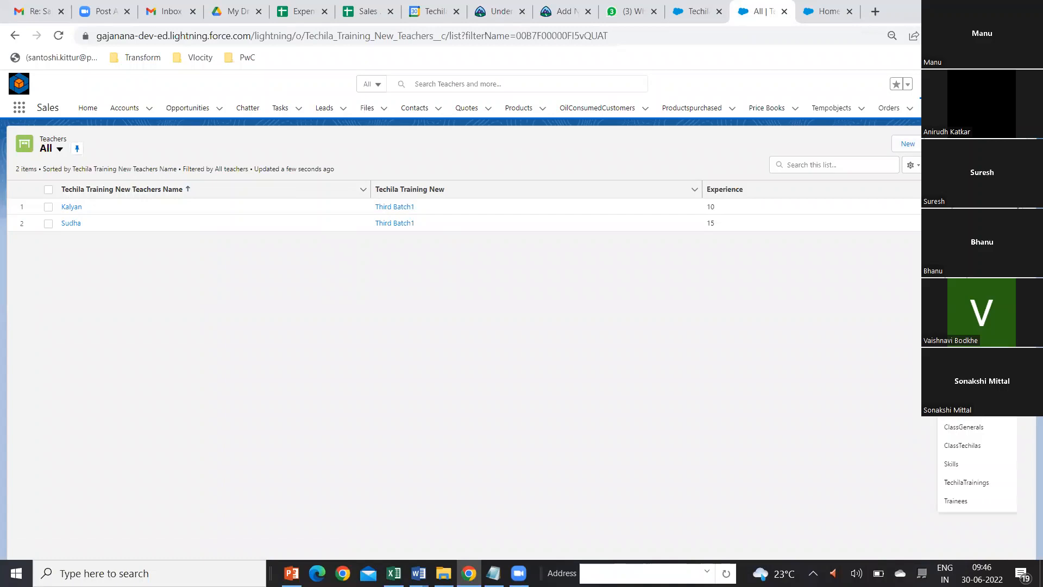
left_click(979, 486)
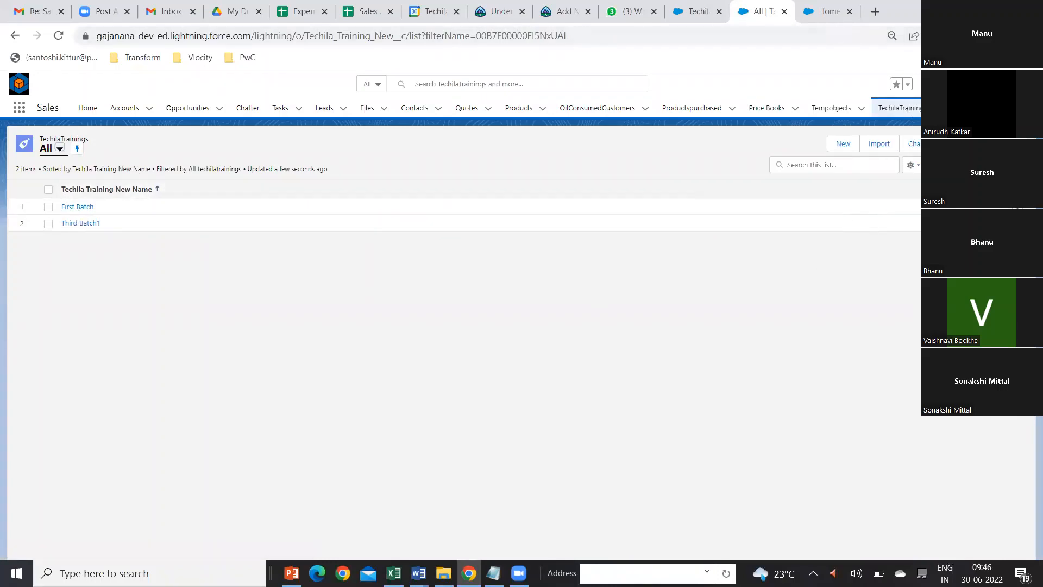
left_click(985, 83)
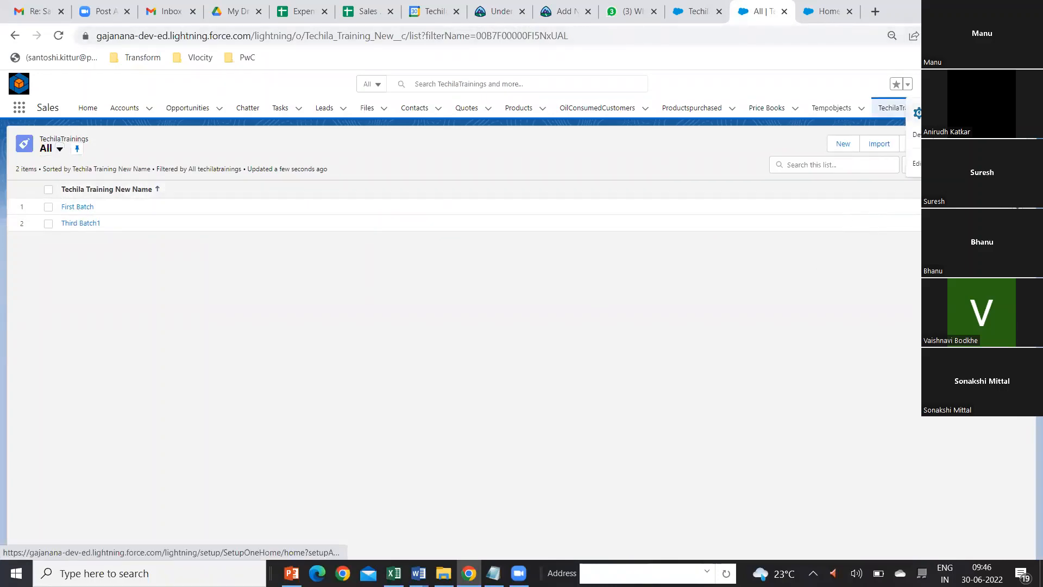
left_click(956, 113)
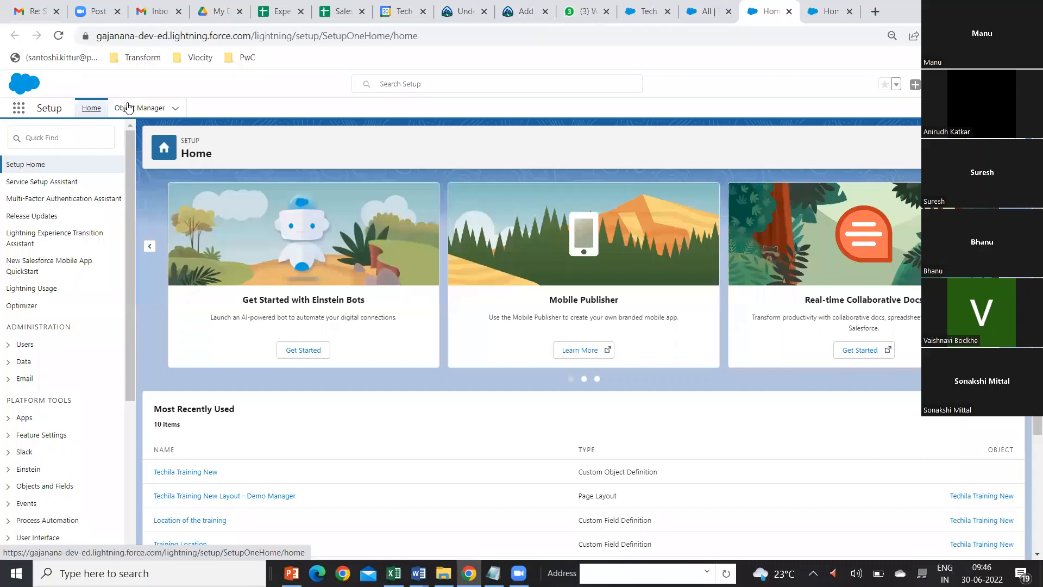
left_click(129, 108)
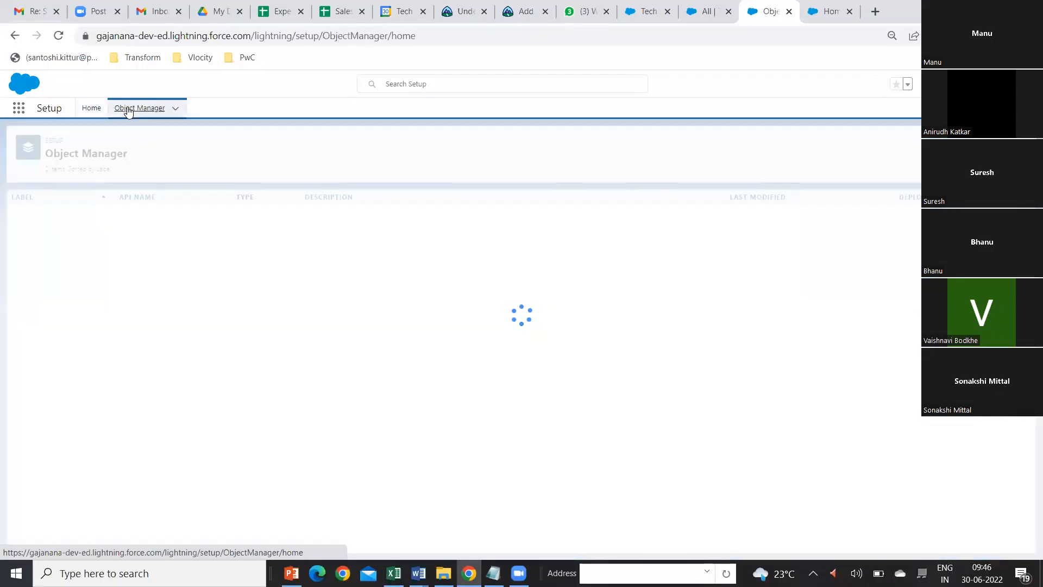
scroll(90, 446, "down", 20)
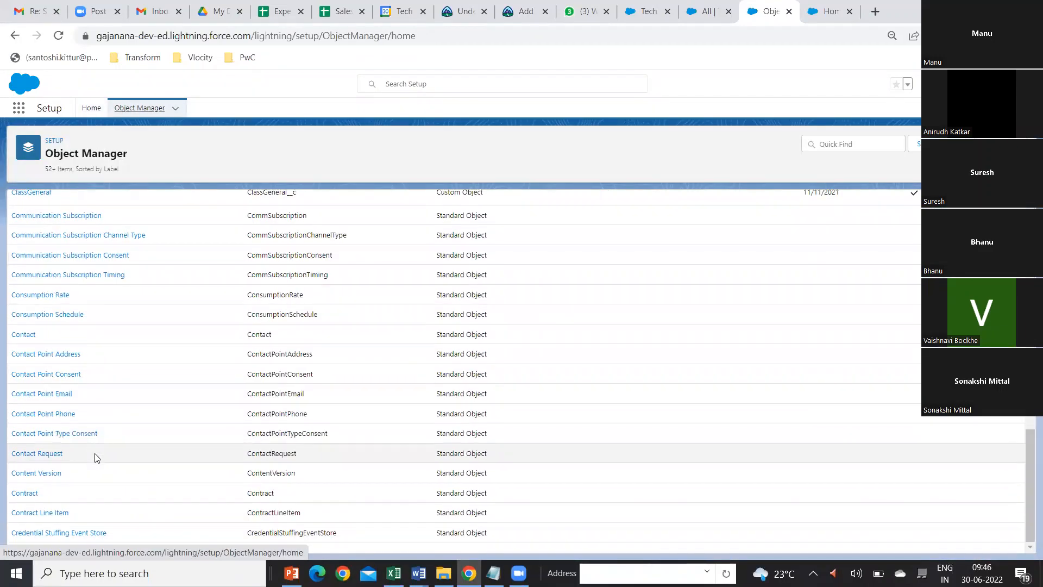
scroll(111, 455, "down", 20)
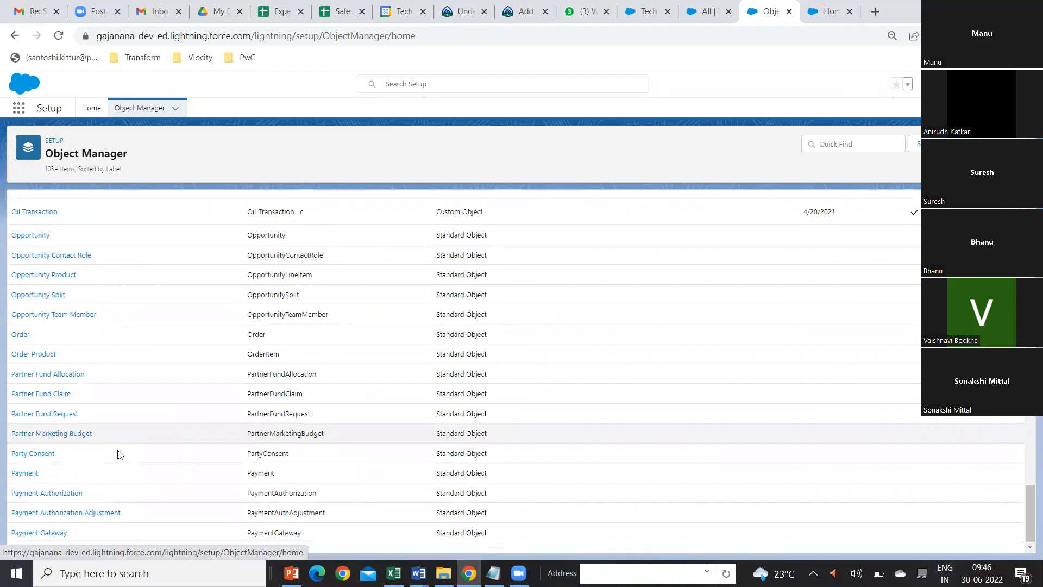
scroll(129, 455, "down", 20)
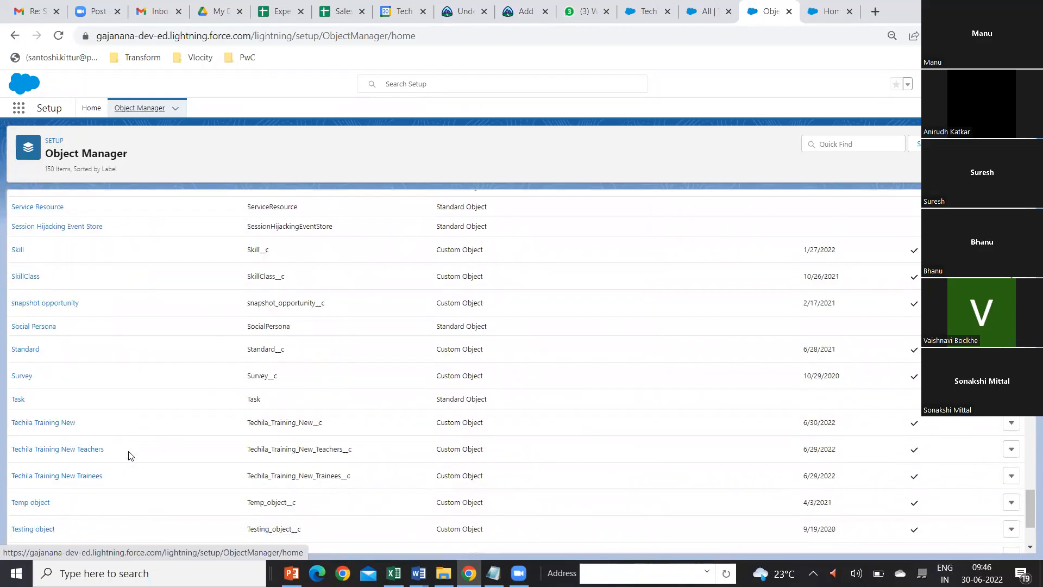
left_click(39, 424)
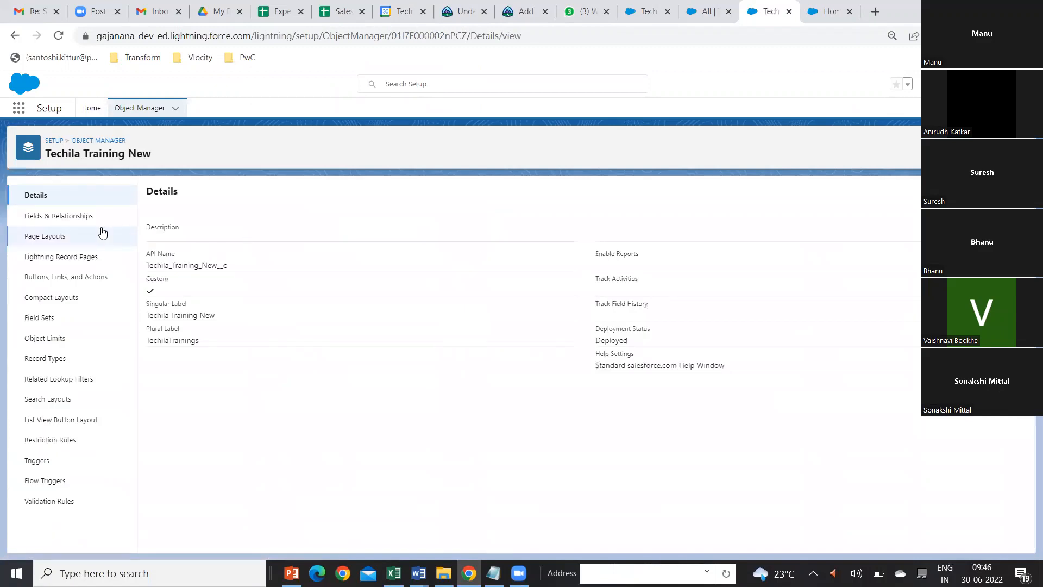
left_click(79, 218)
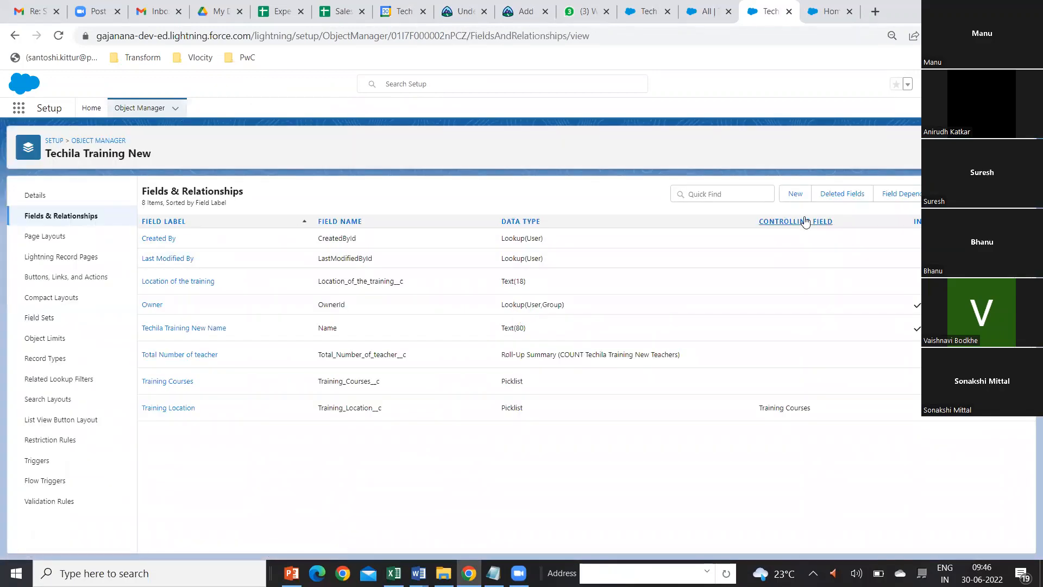
Step: Start a new custom field on Techila Training New with the Checkbox data type and proceed to its details
left_click(795, 196)
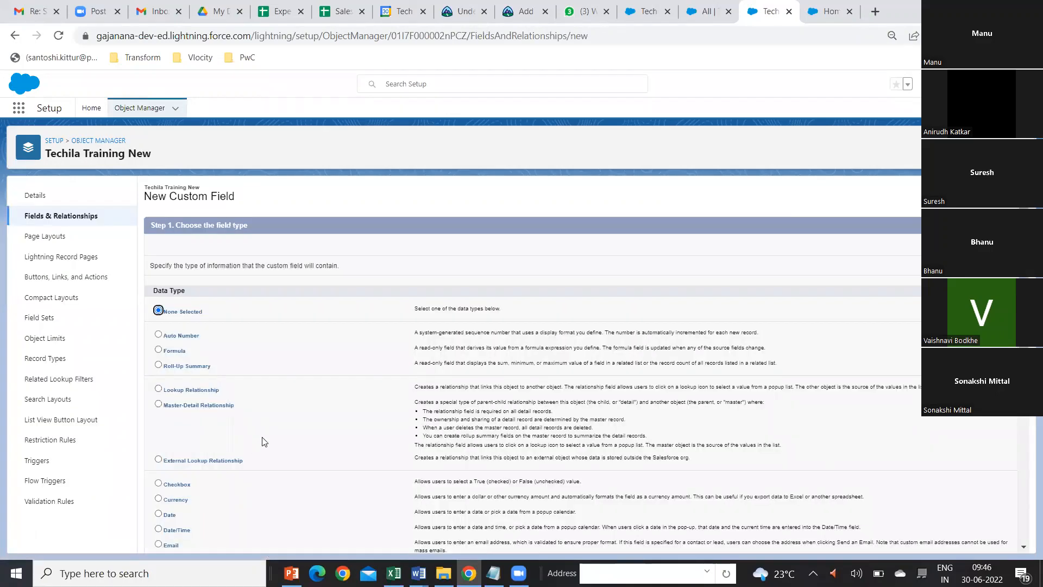
scroll(269, 442, "down", 1)
scroll(269, 442, "down", 2)
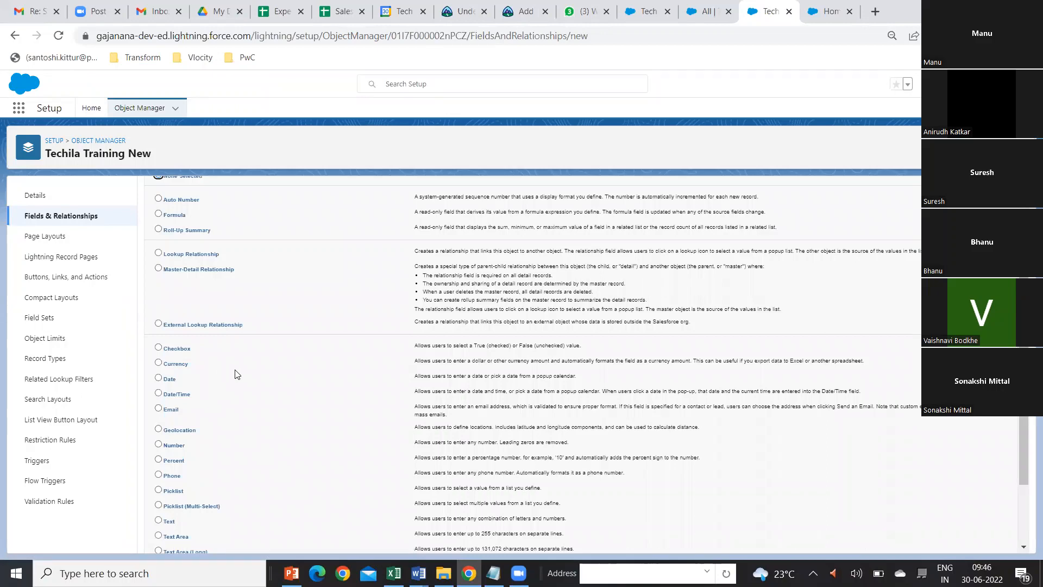
scroll(237, 373, "up", 1)
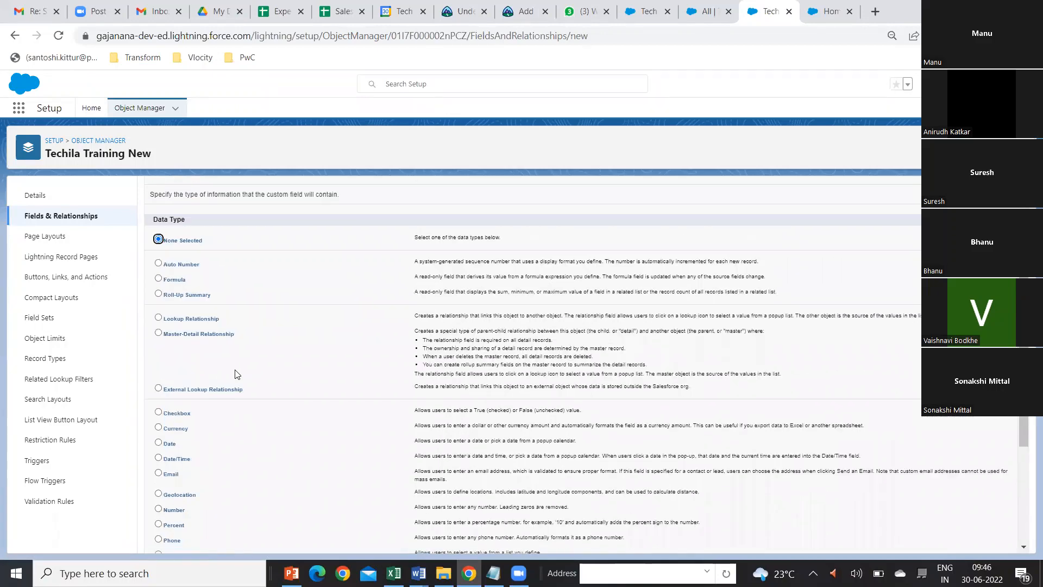
scroll(237, 374, "down", 1)
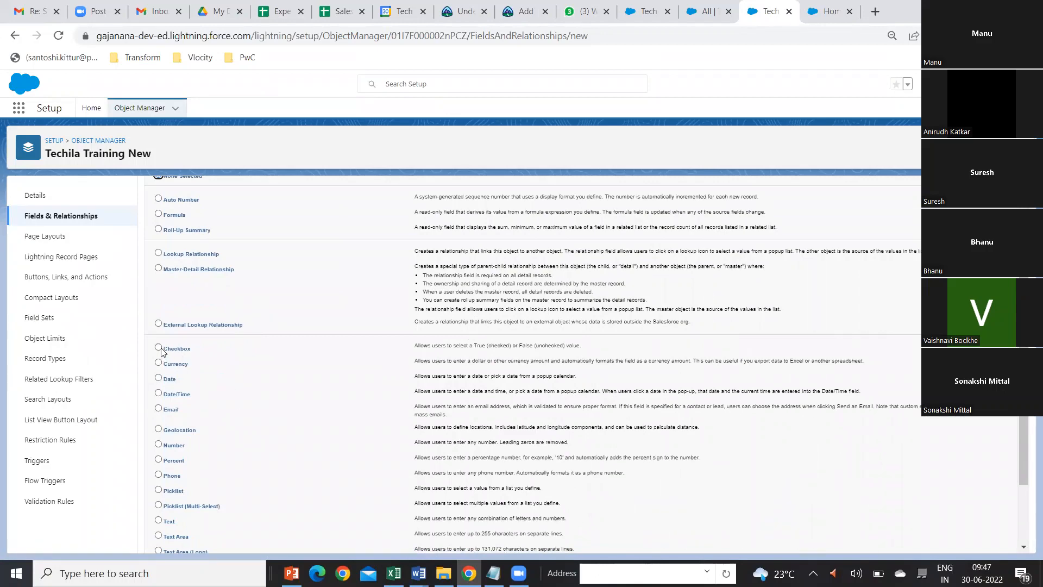
left_click(160, 349)
scroll(886, 432, "down", 2)
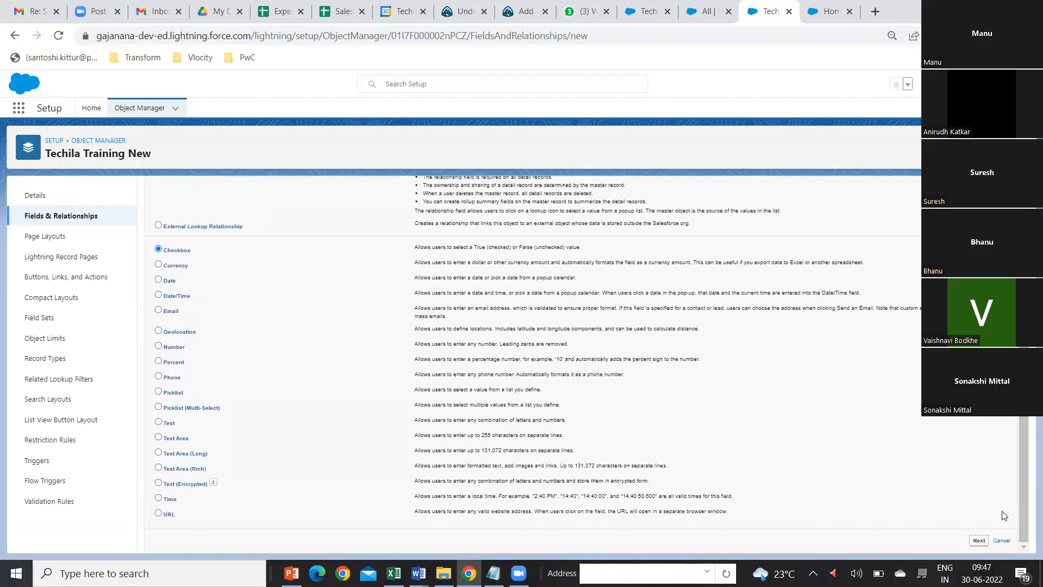
left_click(978, 541)
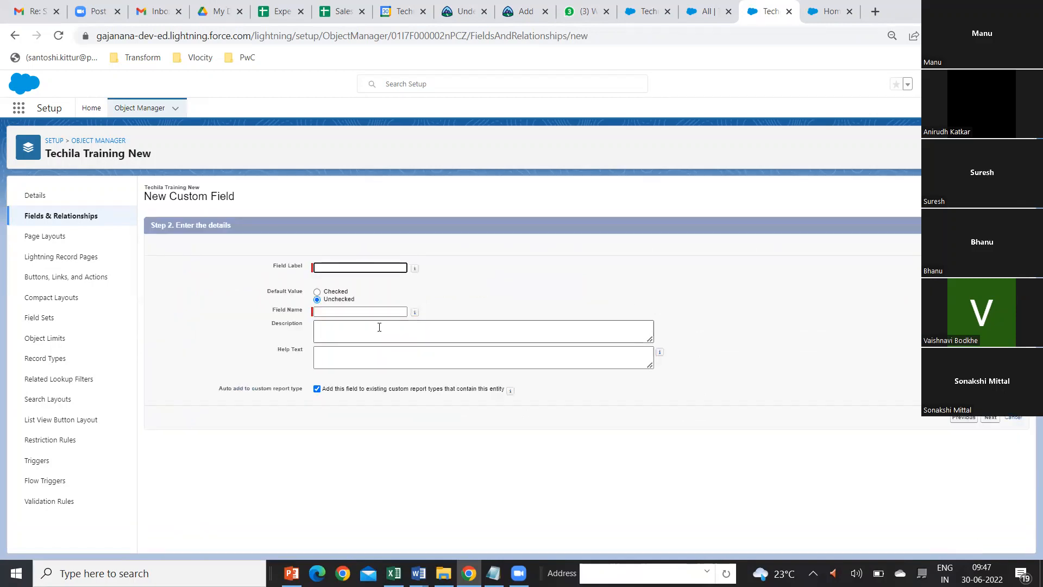
Step: Label the checkbox field Active, make its default value Checked, and save it with the offered field security and page layouts
left_click(327, 266)
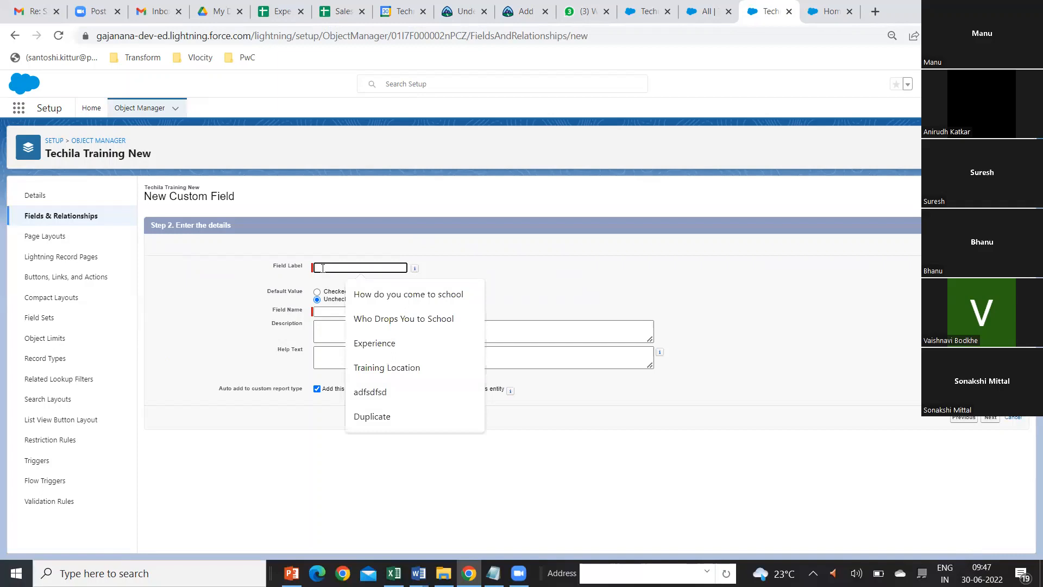
type("Active")
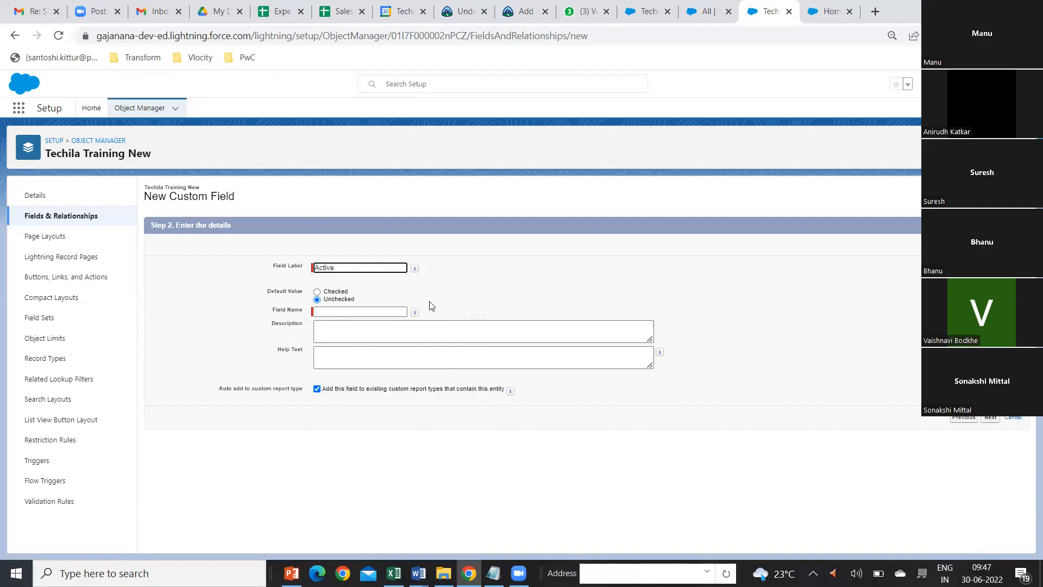
left_click(317, 292)
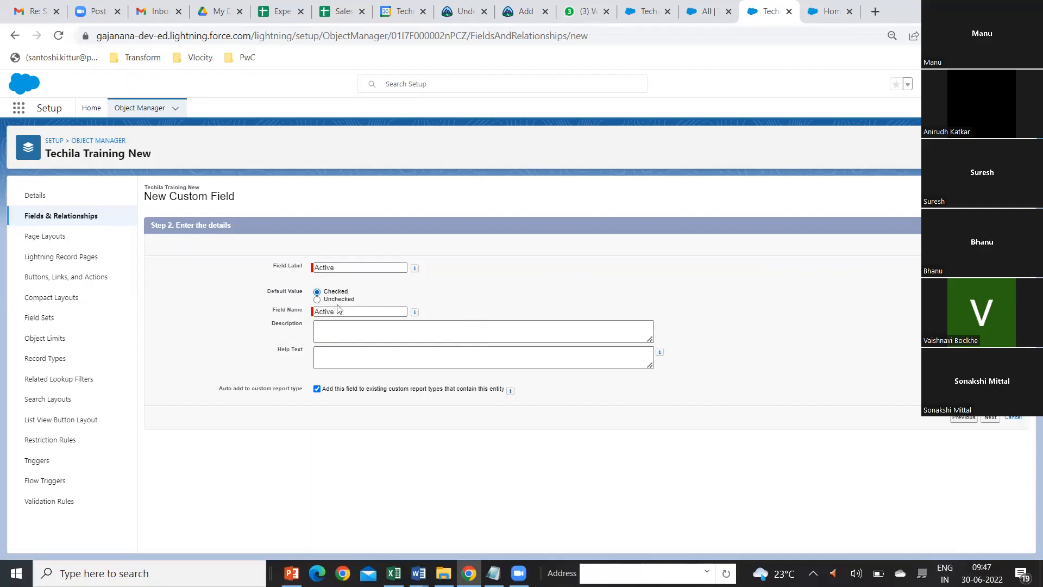
left_click(991, 419)
left_click(981, 245)
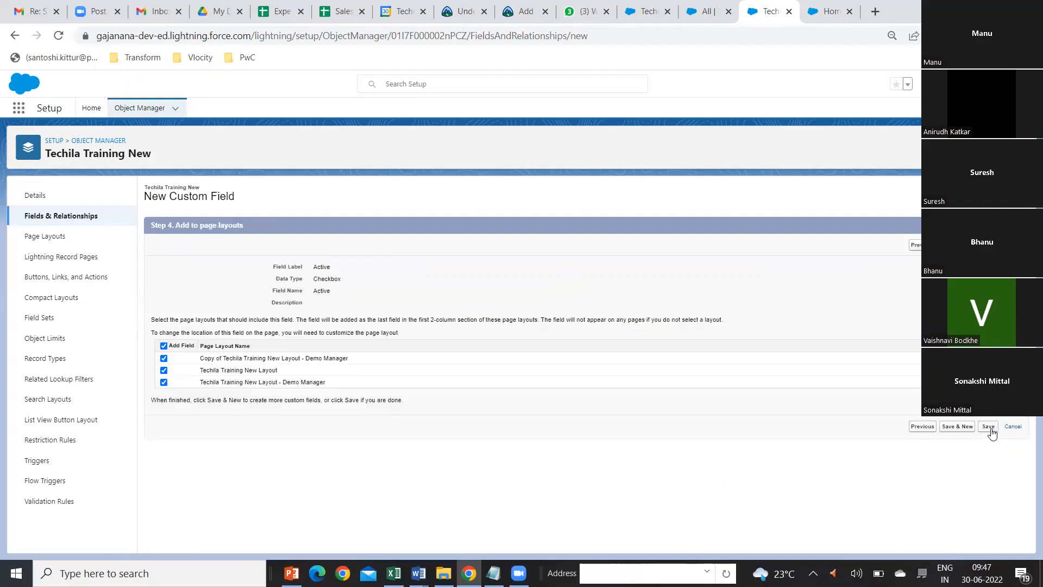
left_click(988, 427)
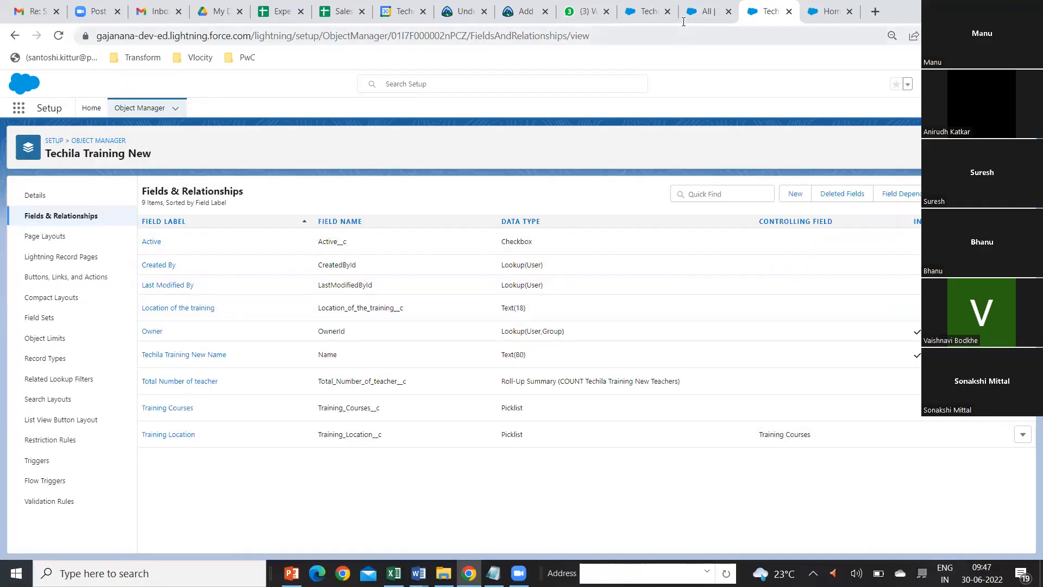
Step: Reload the TechilaTrainings list in the Sales app, mark the First Batch record as Active, and save it
left_click(653, 18)
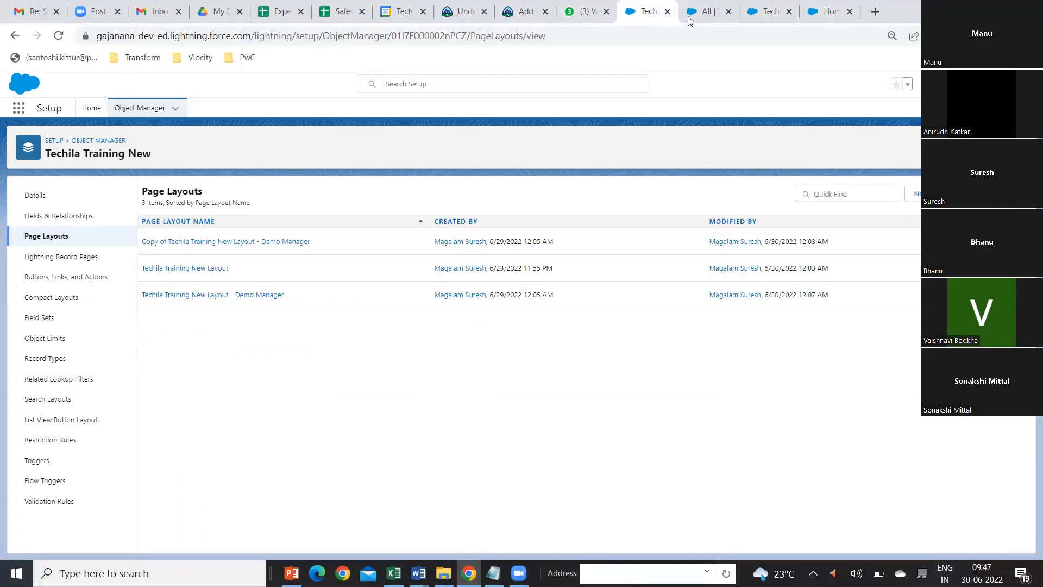
left_click(706, 14)
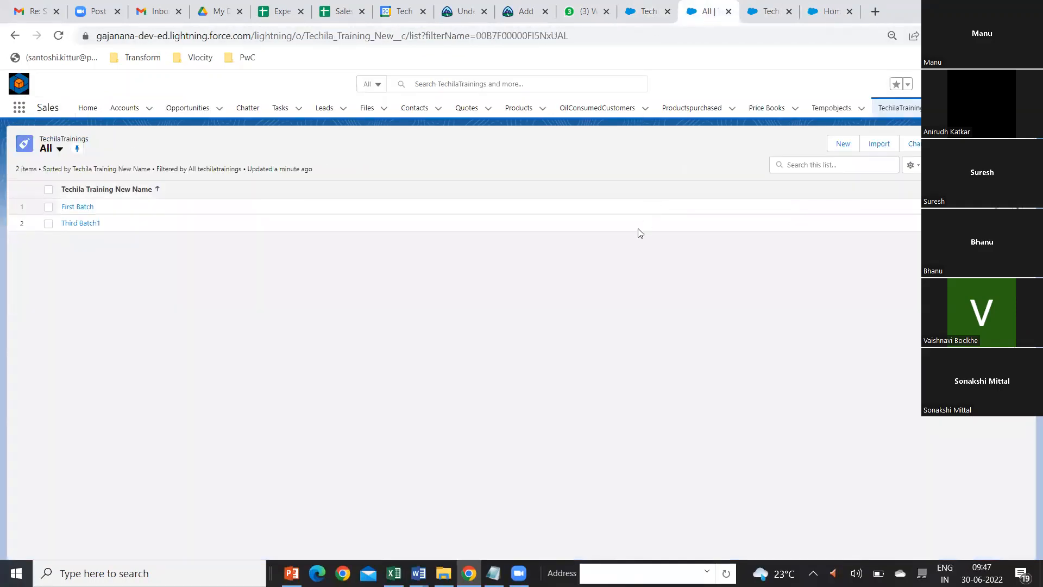
left_click(58, 36)
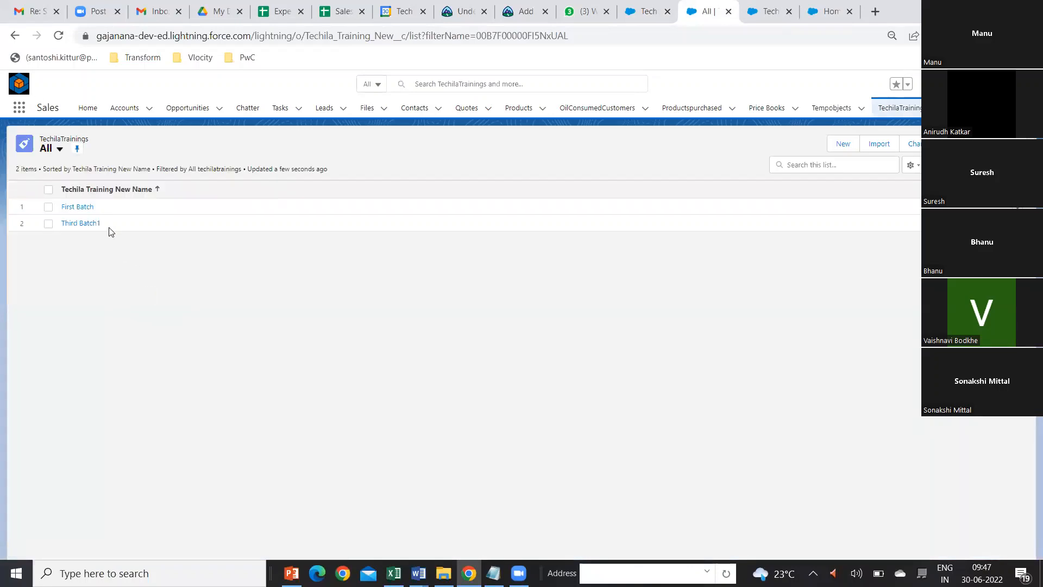
left_click(77, 207)
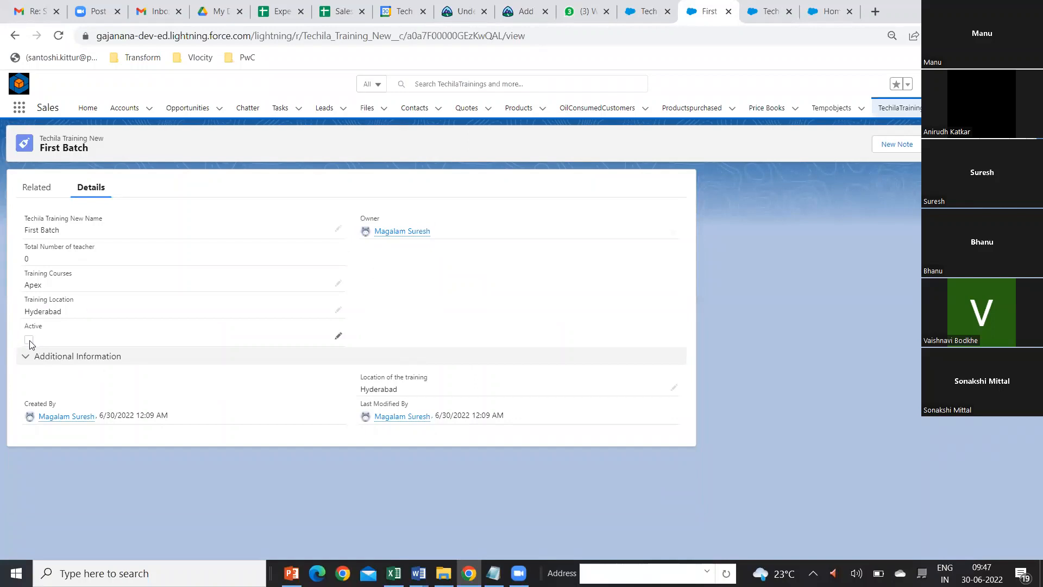
left_click(337, 335)
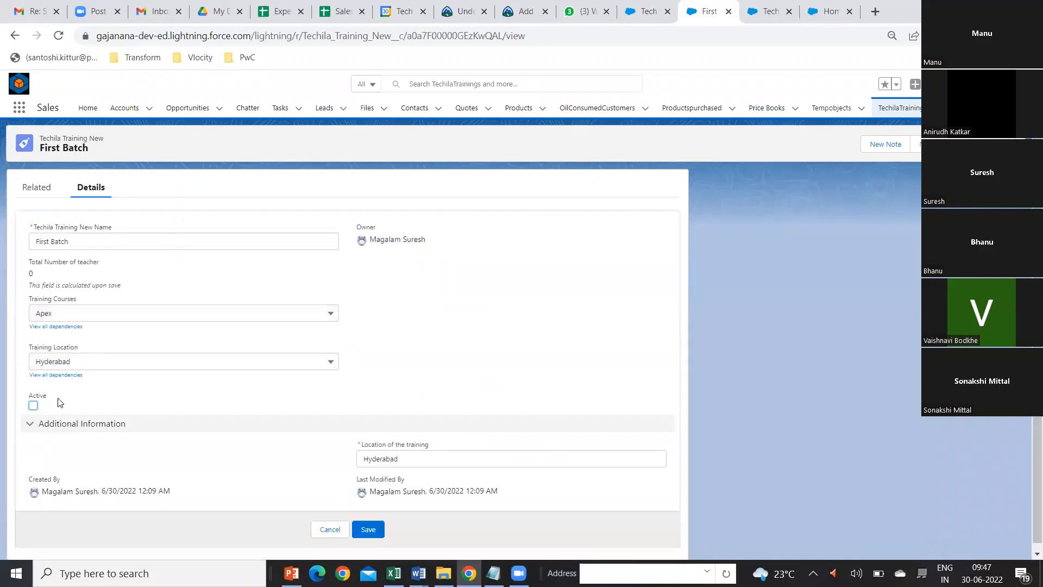
left_click(33, 405)
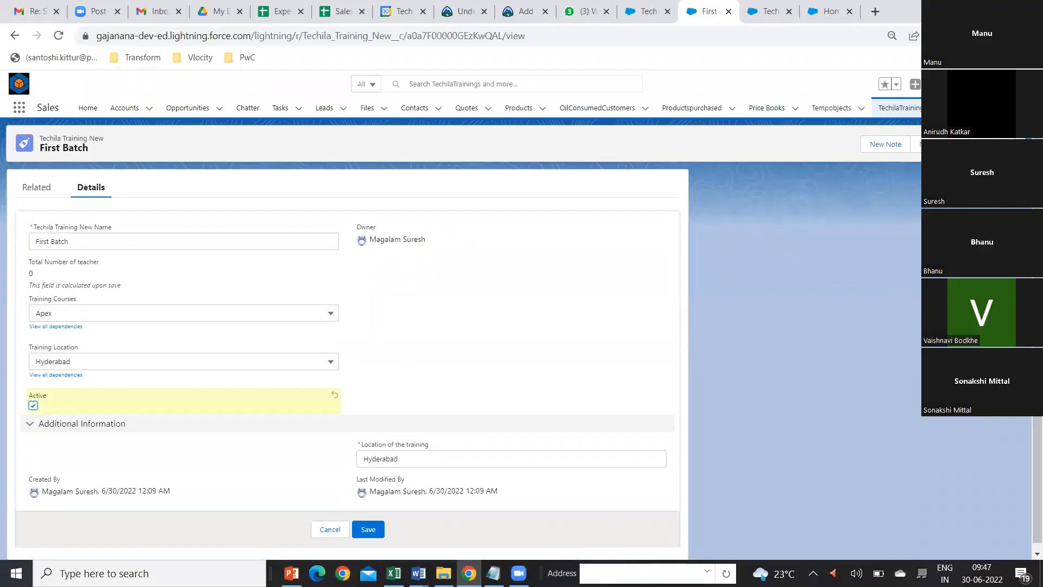
left_click(371, 529)
Step: Return to the TechilaTrainings list, mark the Third Batch1 record as Active, and save it
left_click(896, 109)
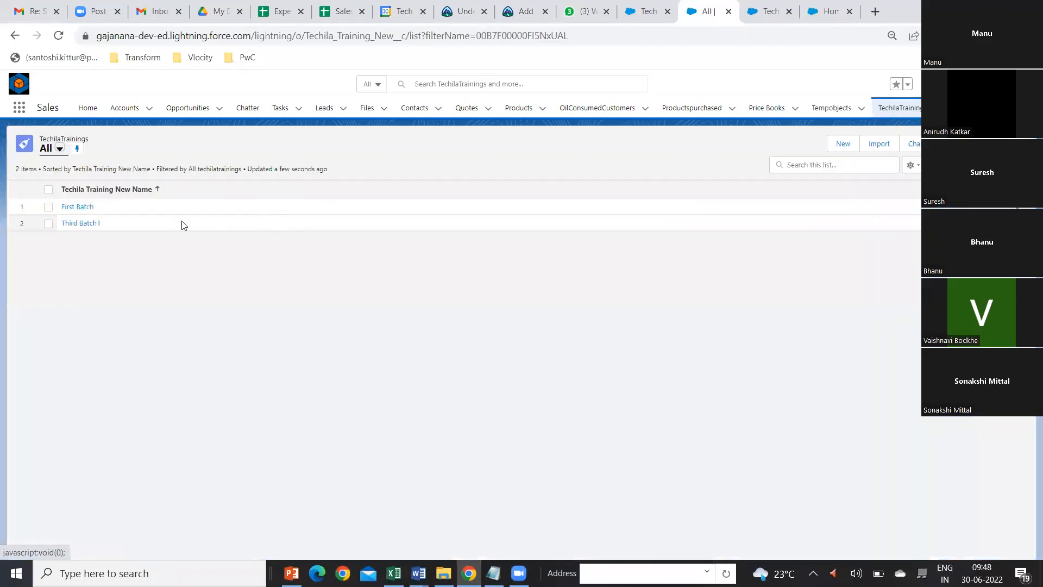
left_click(82, 224)
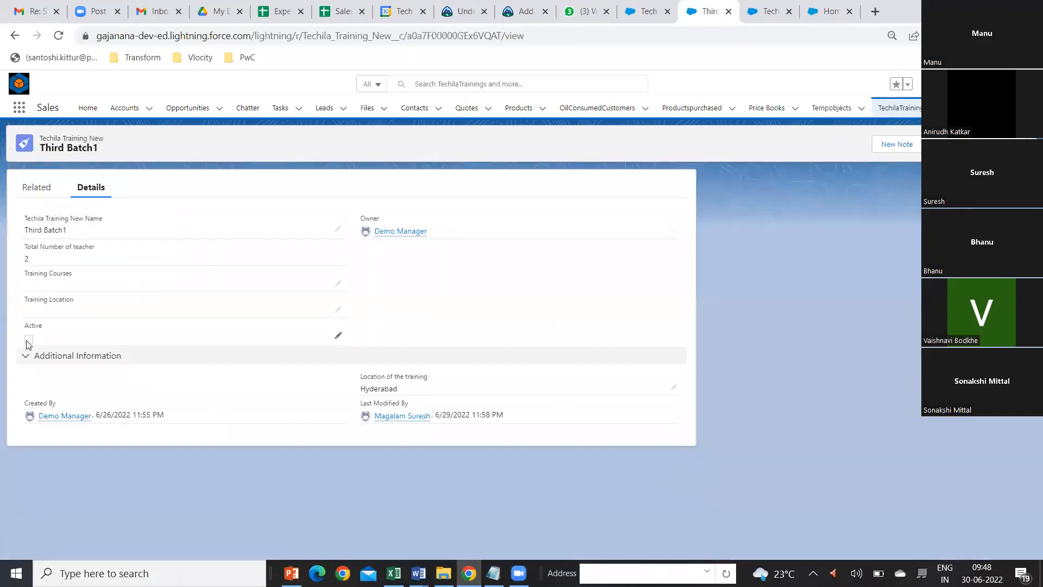
left_click(338, 335)
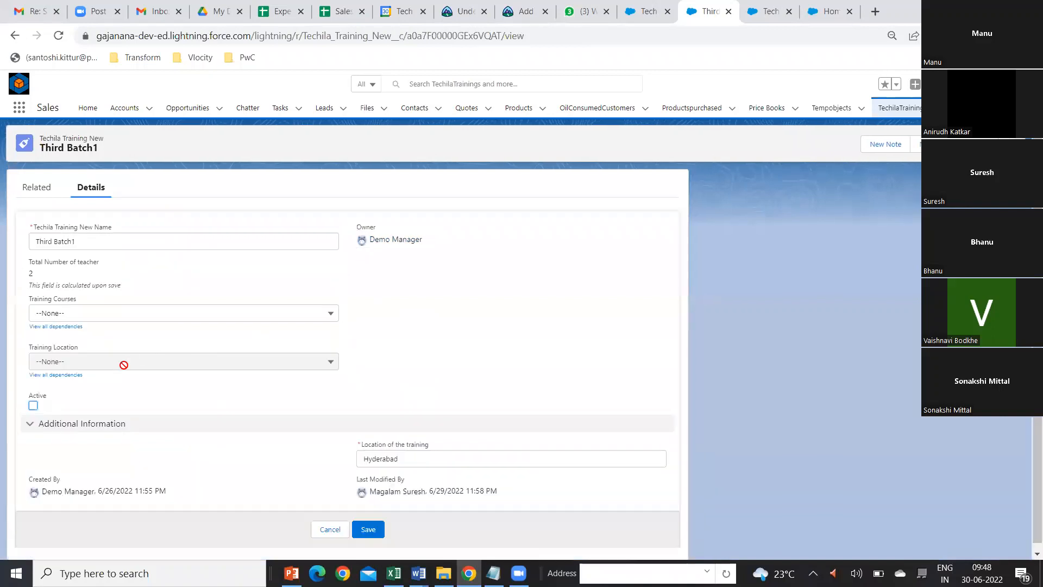
left_click(33, 406)
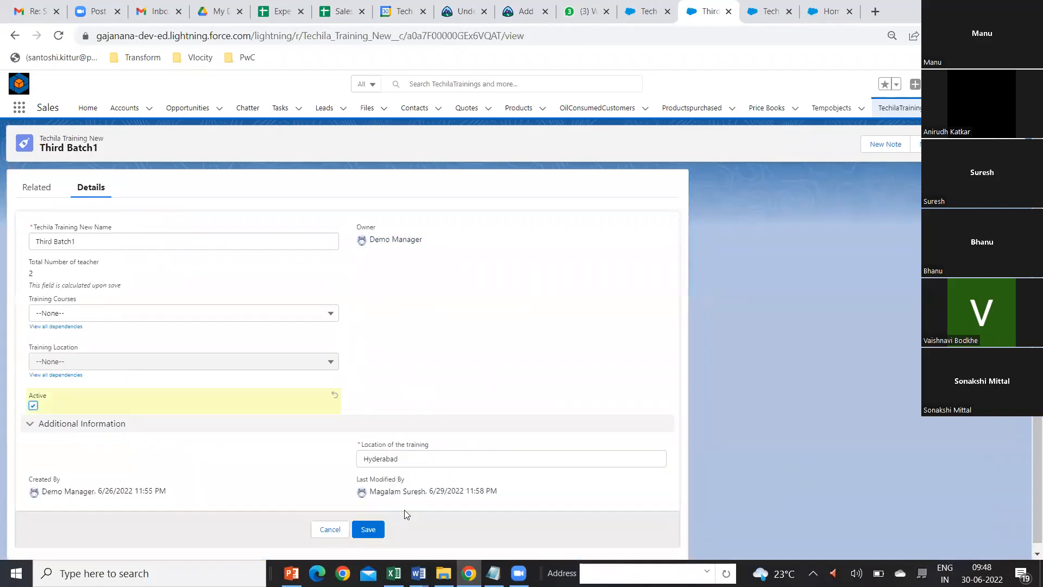
left_click(368, 529)
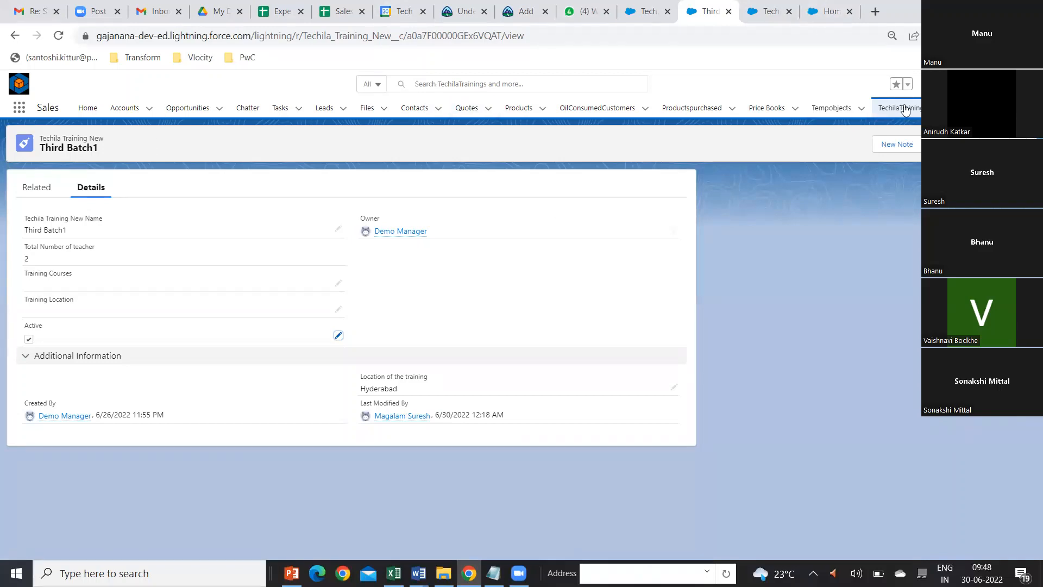
Step: Switch to Setup and open the Fields & Relationships of the Techila Training New Trainees object
left_click(645, 15)
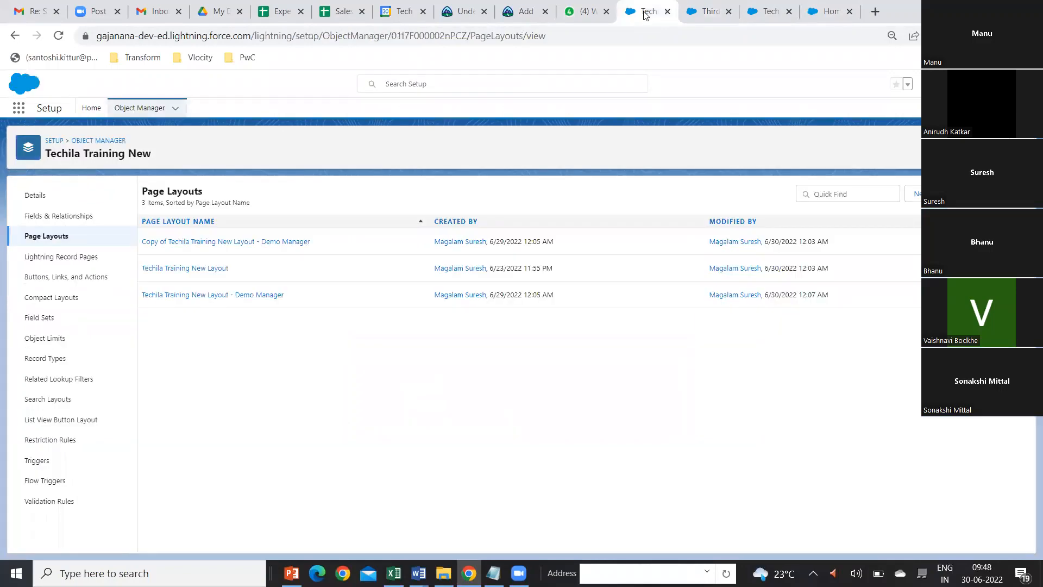
left_click(139, 108)
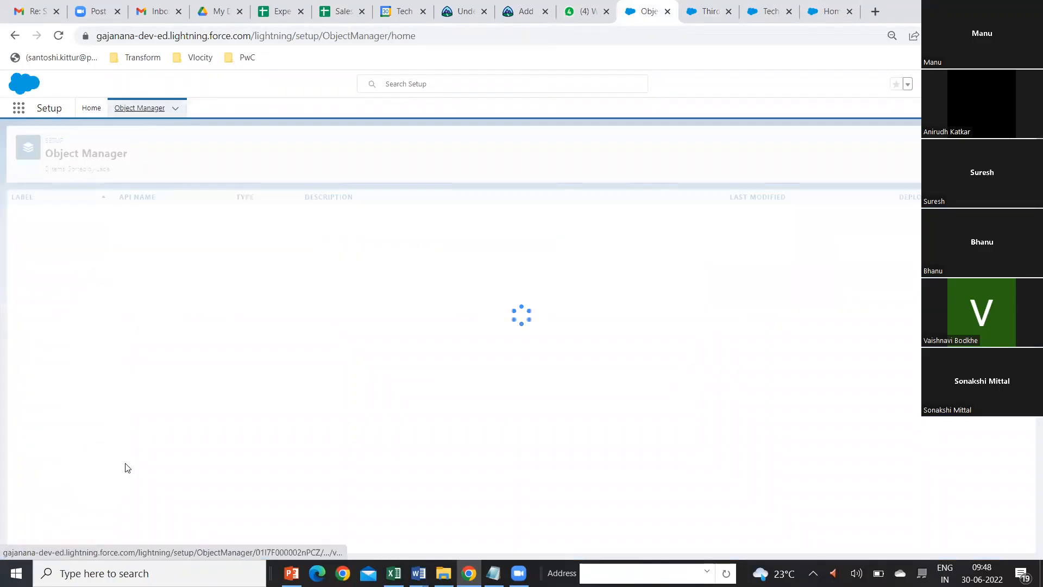
scroll(126, 467, "down", 20)
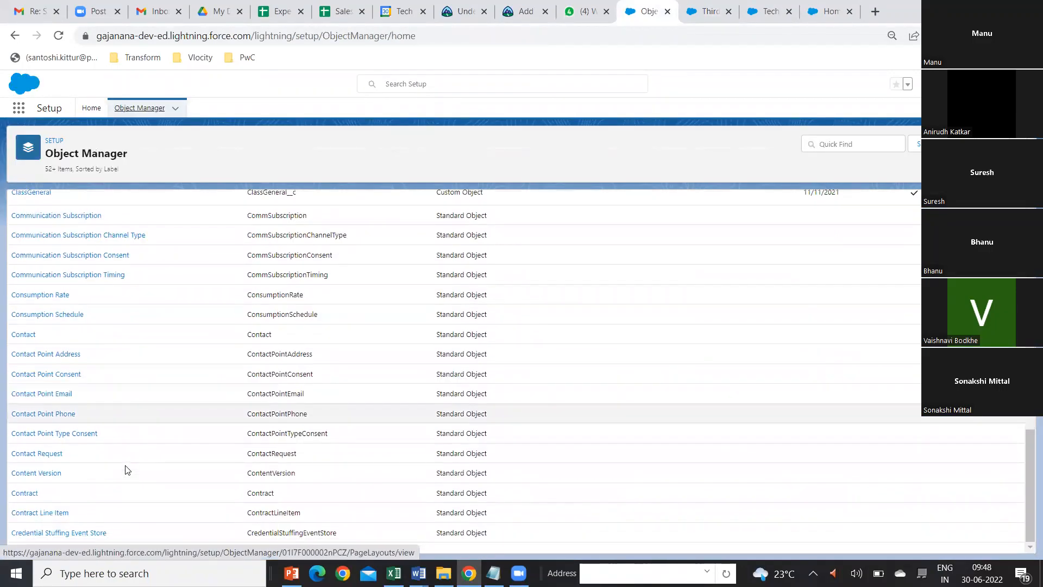
scroll(126, 469, "down", 10)
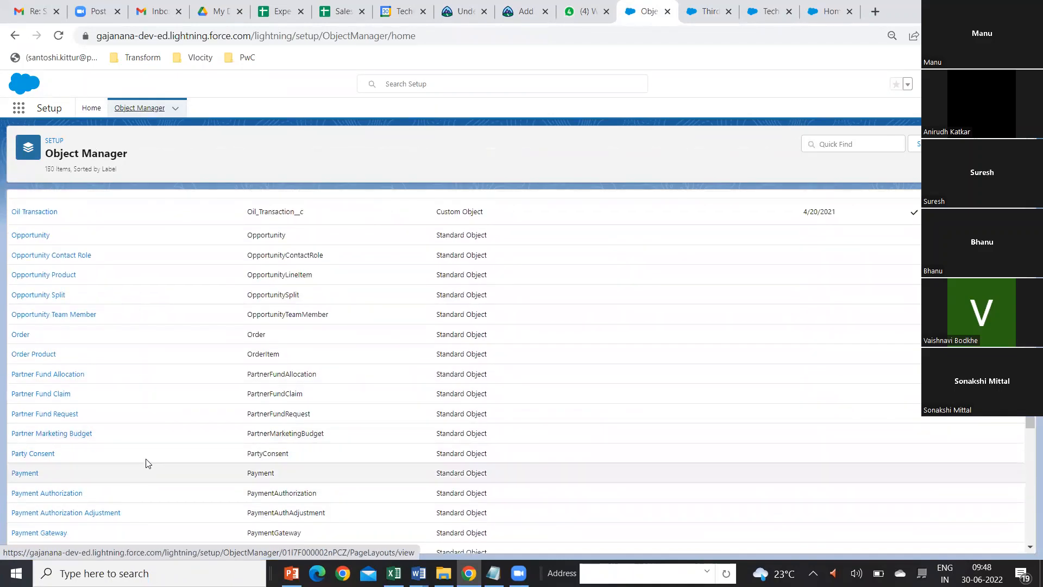
scroll(152, 476, "down", 6)
scroll(155, 477, "down", 10)
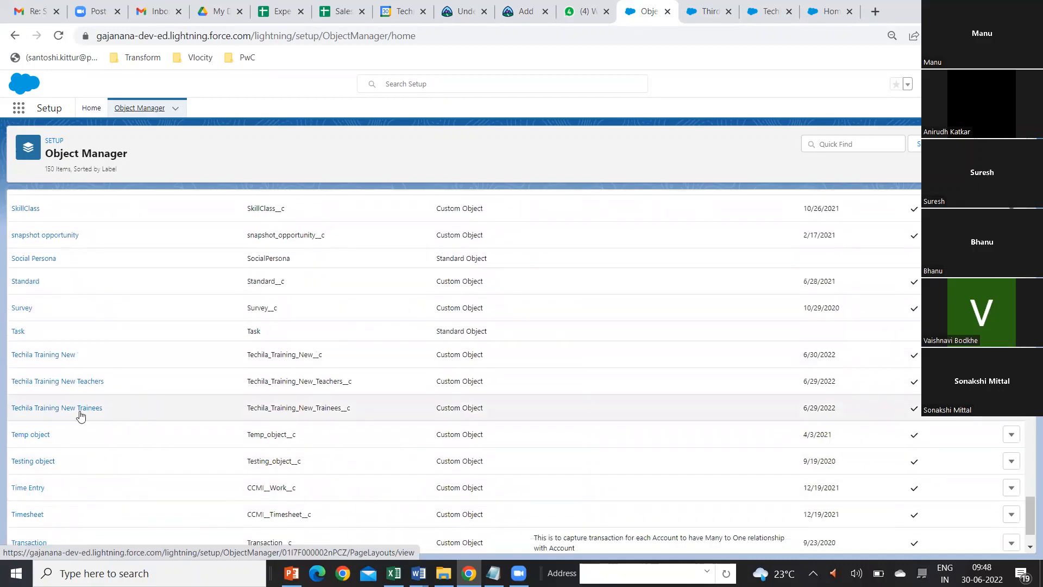
left_click(59, 414)
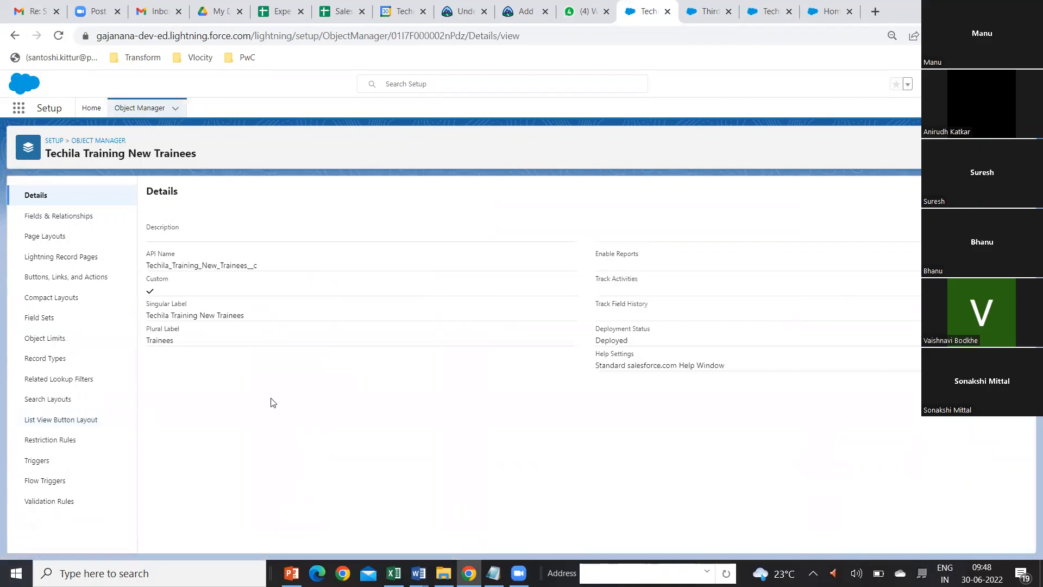
left_click(73, 222)
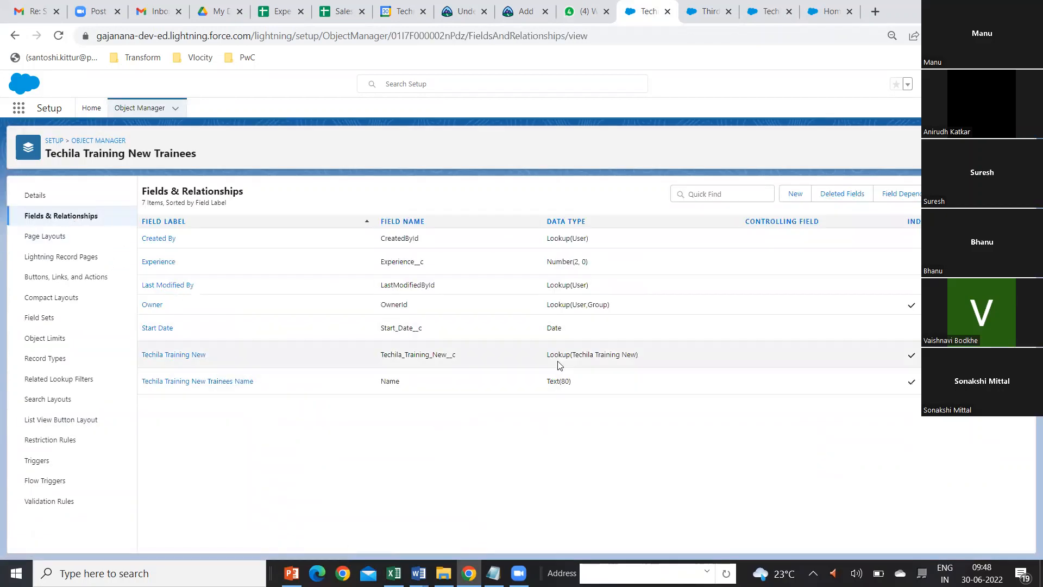
Step: Edit the Techila Training New lookup field on the trainees object and expand its lookup filter settings
left_click(184, 360)
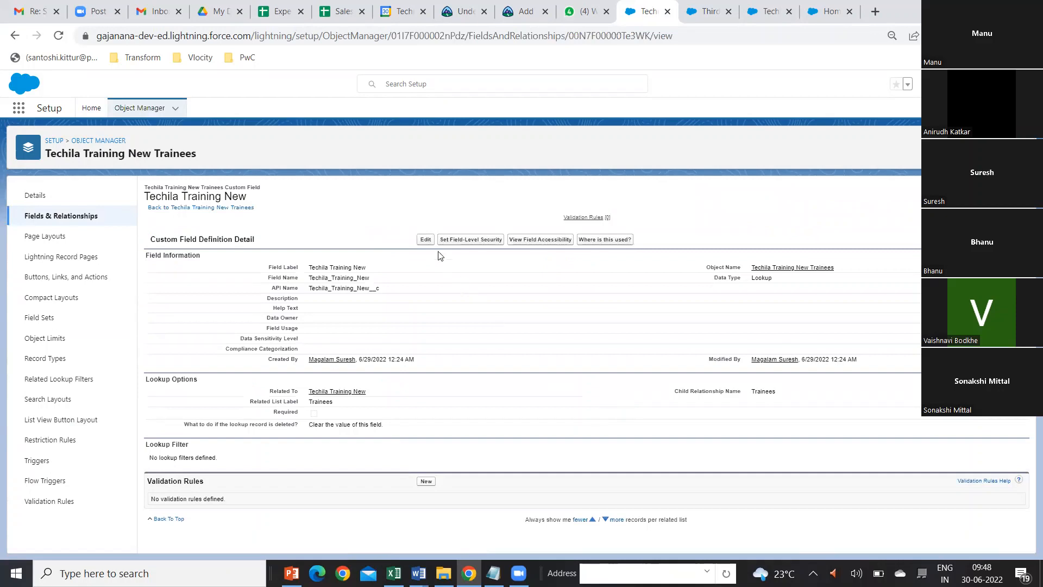
left_click(426, 240)
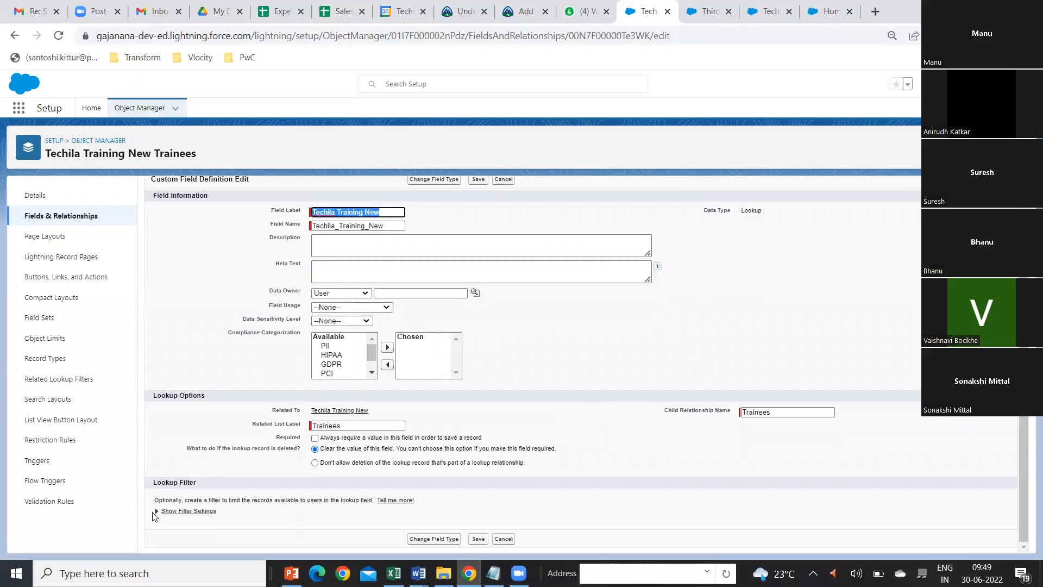
left_click(155, 512)
scroll(446, 497, "down", 3)
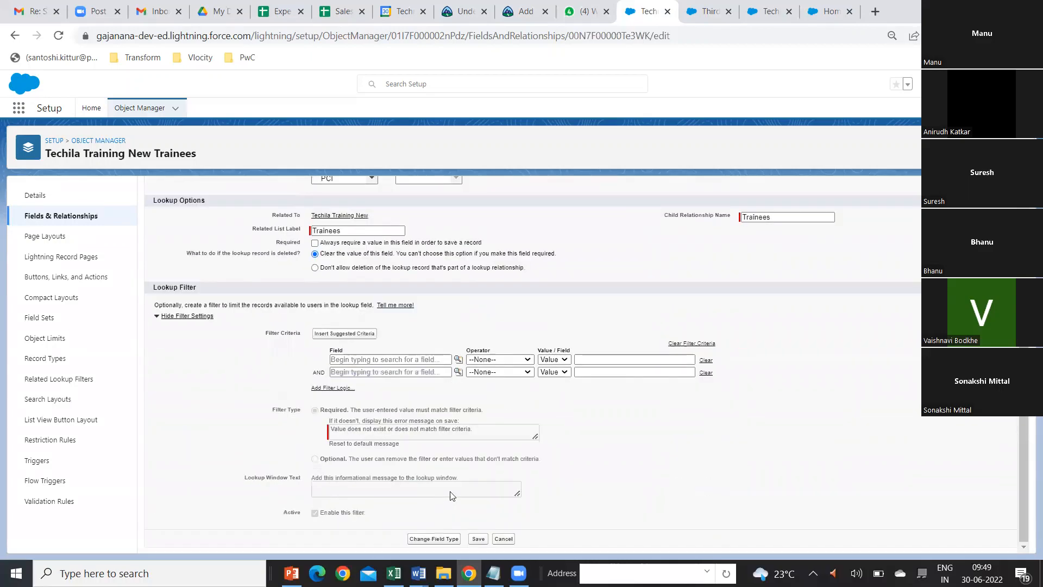
Step: Insert the Active field of Techila Training New as the first lookup filter criterion
left_click(446, 360)
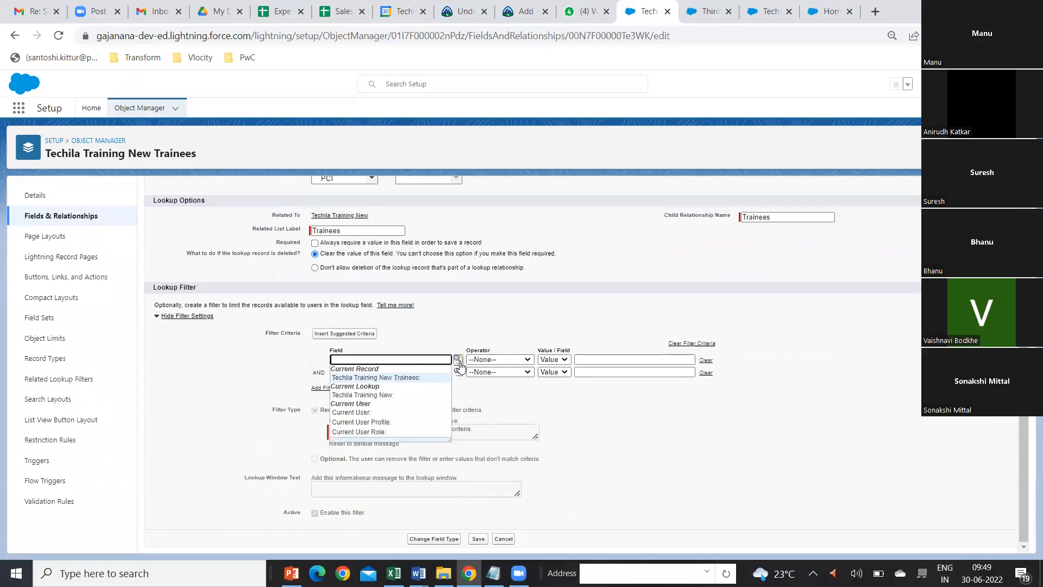
left_click(458, 359)
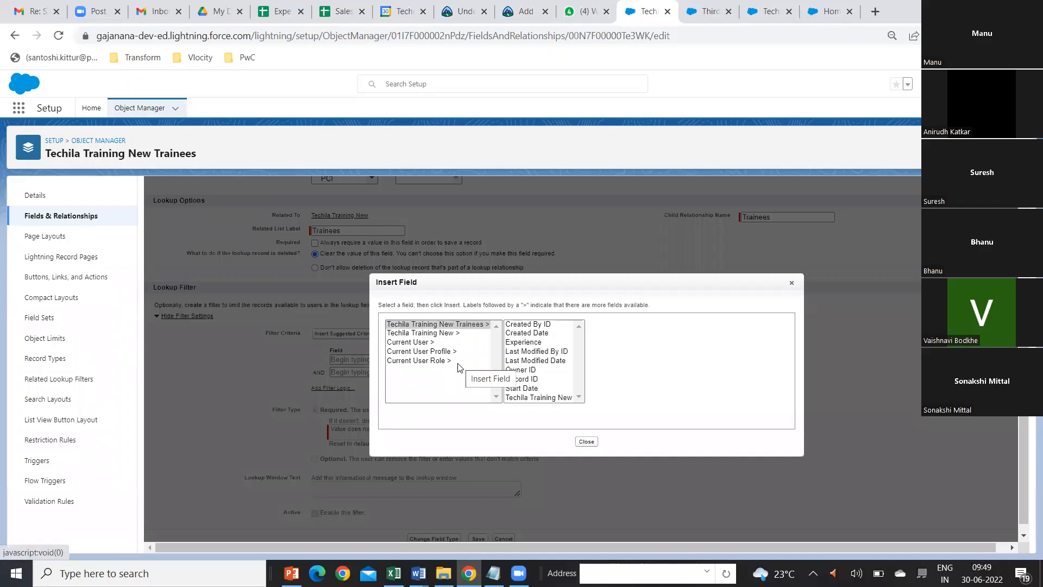
left_click(438, 334)
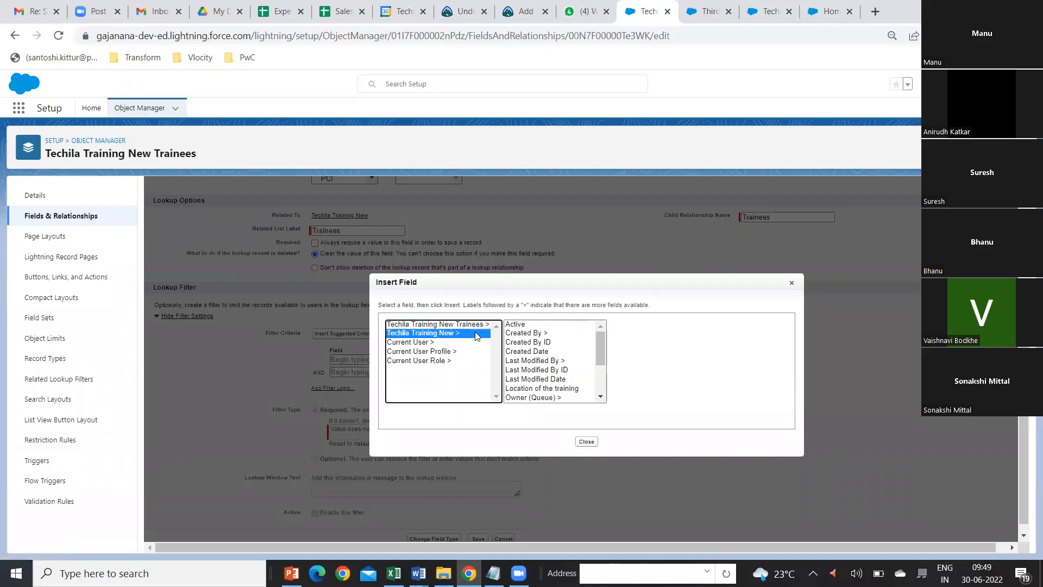
left_click(508, 325)
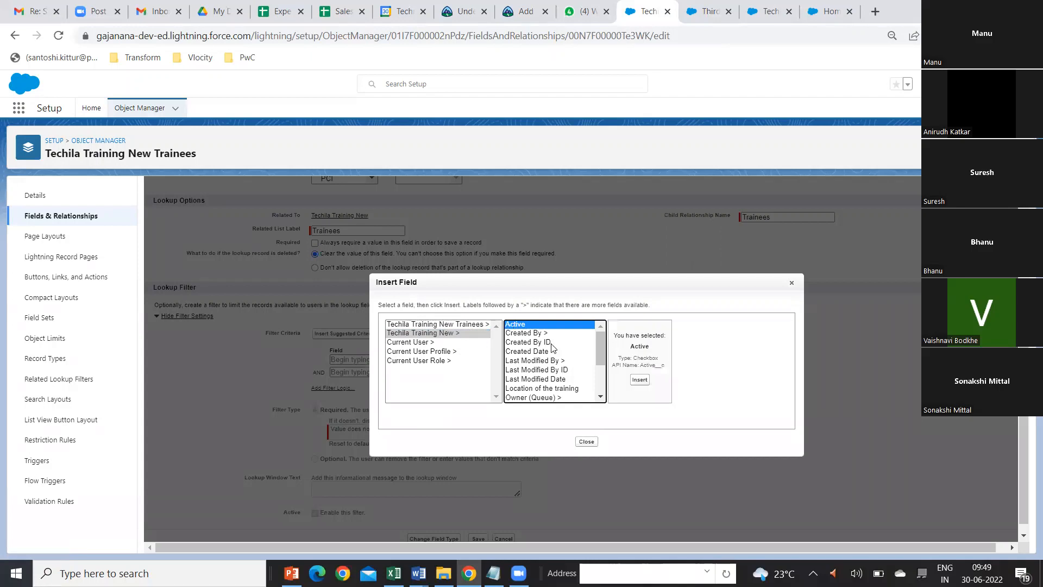
left_click(640, 380)
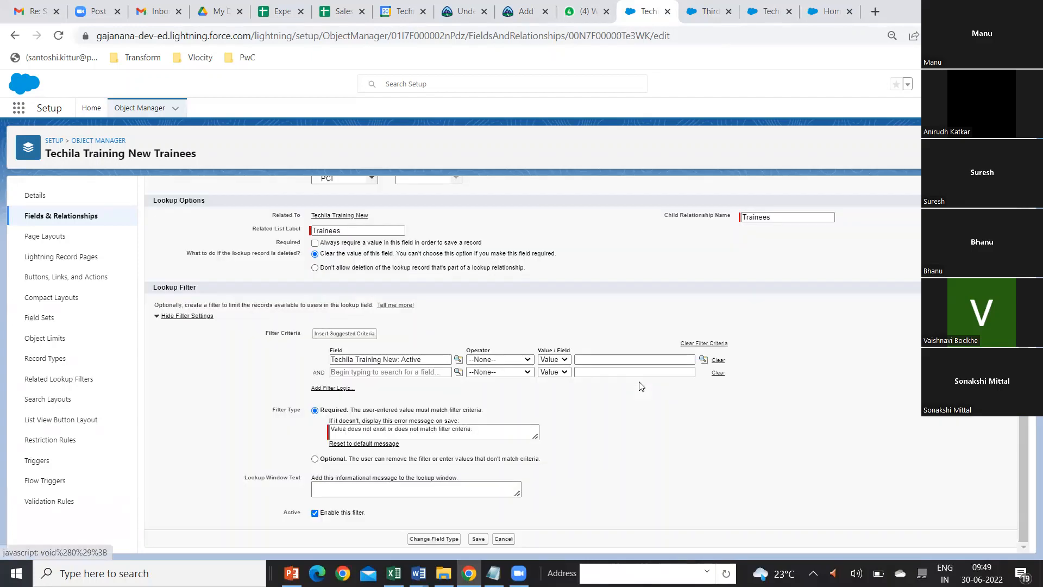
Step: Complete the Active filter criterion with the operator equals and the value True, and save the lookup field
left_click(528, 360)
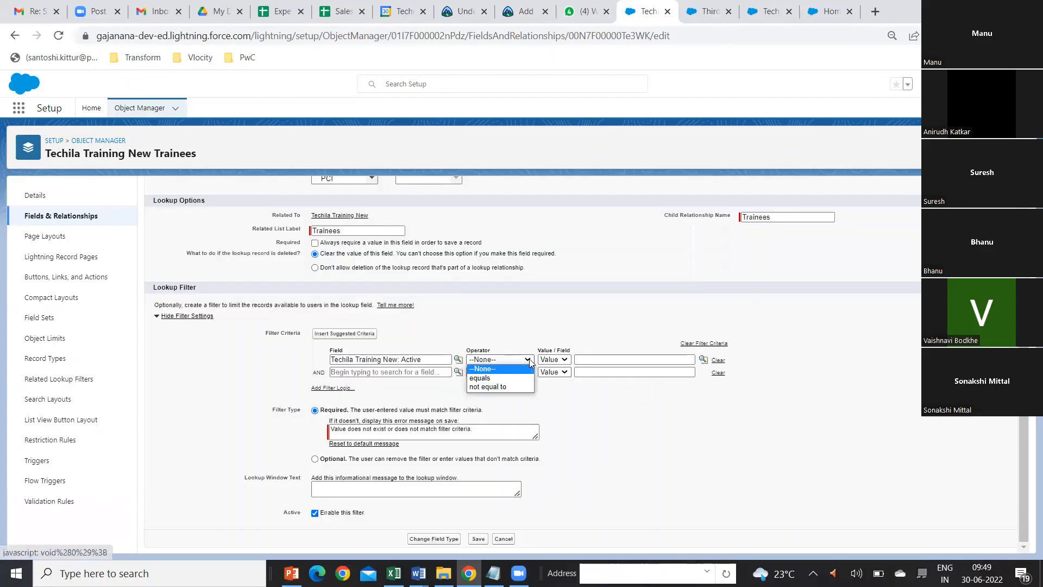
left_click(508, 378)
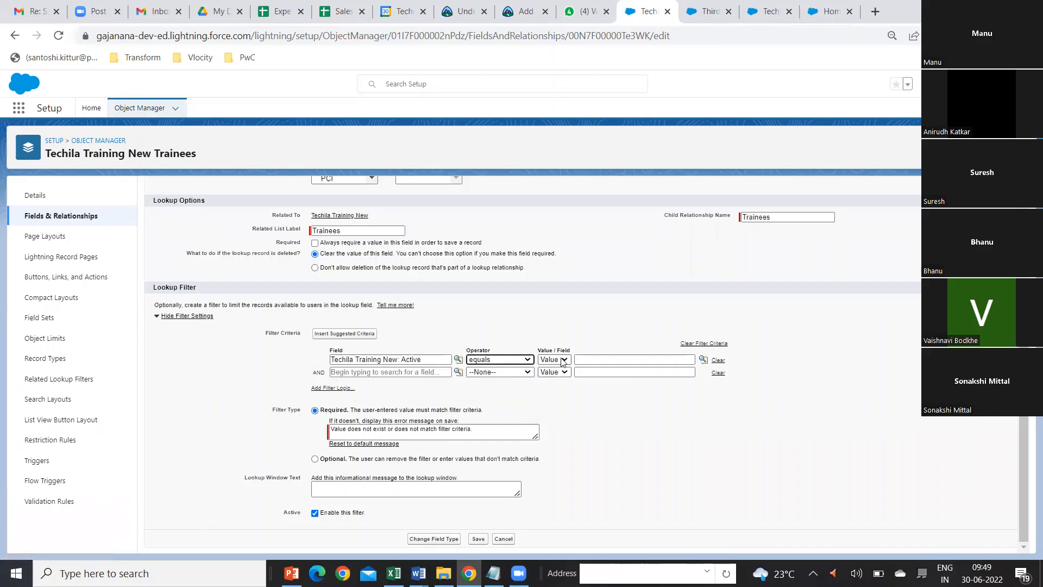
left_click(703, 359)
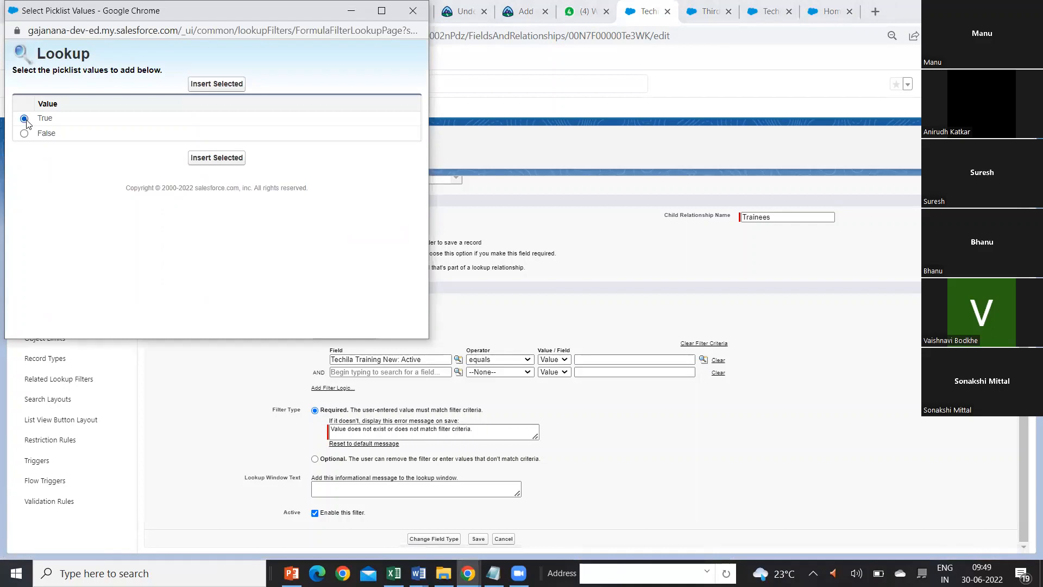
left_click(227, 158)
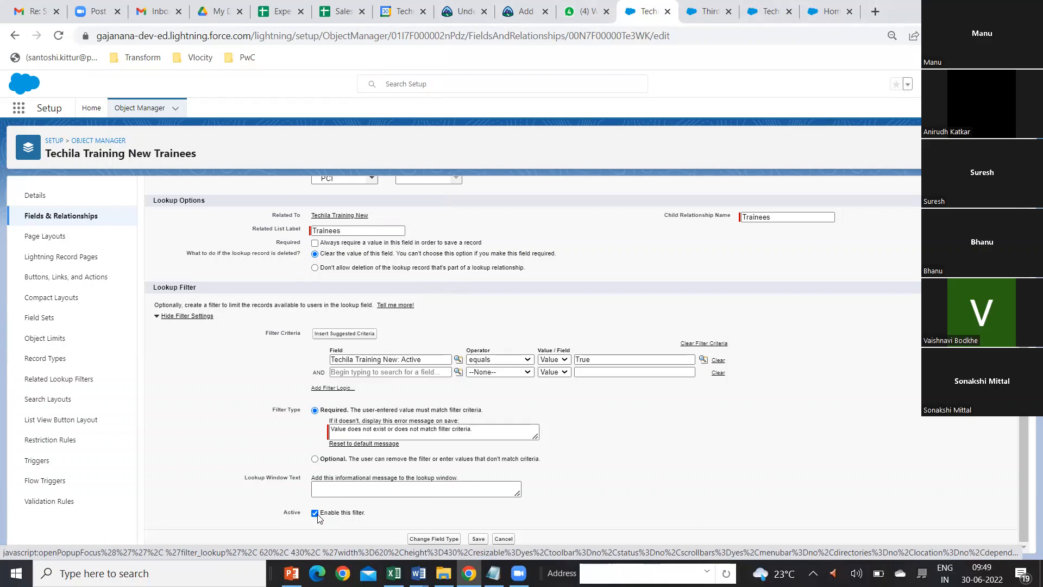
left_click(481, 539)
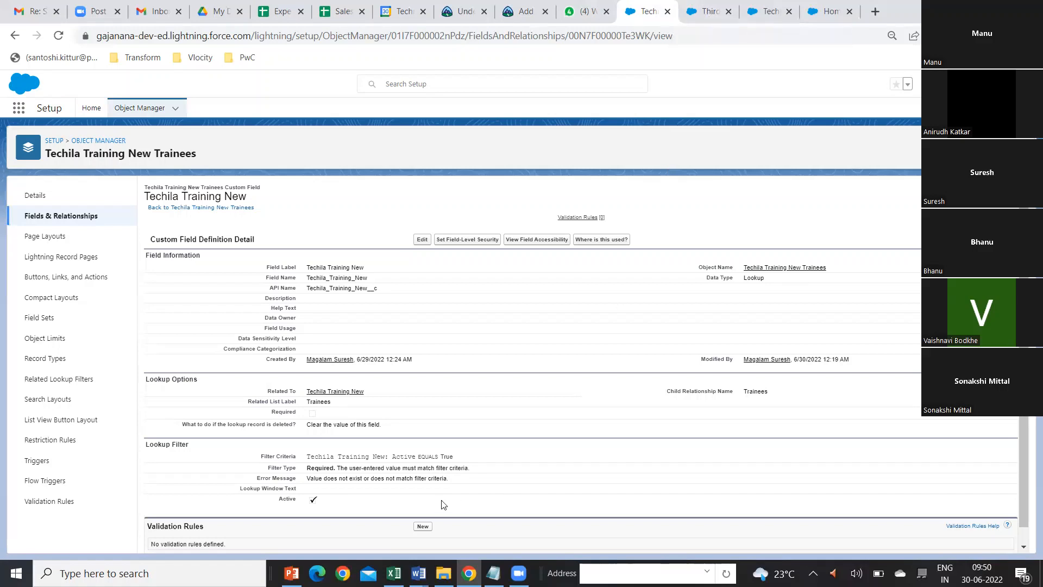
Step: Switch to the browser tab showing Setup Home and open the Sales app there
left_click(709, 11)
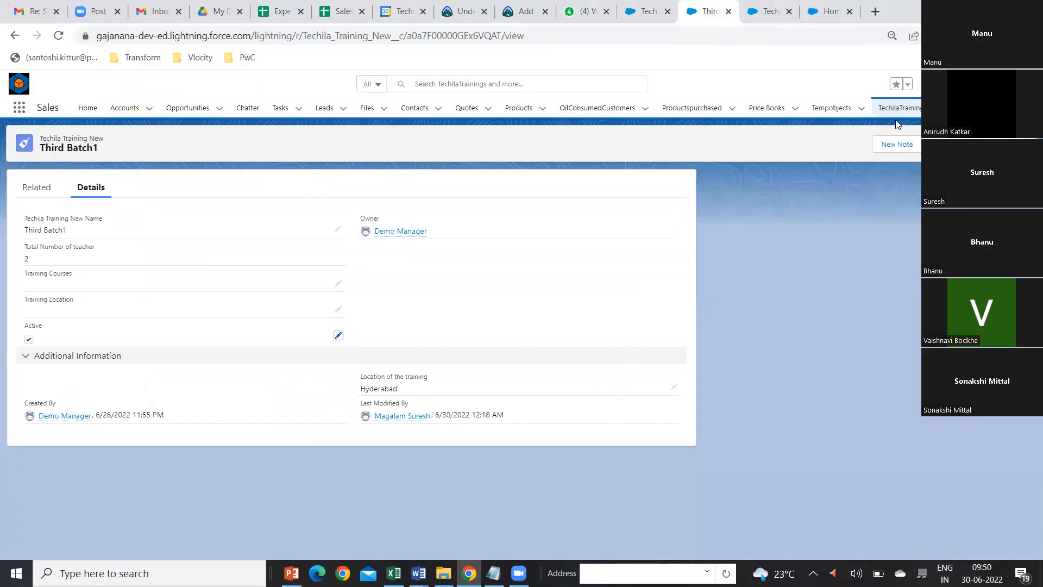
left_click(773, 13)
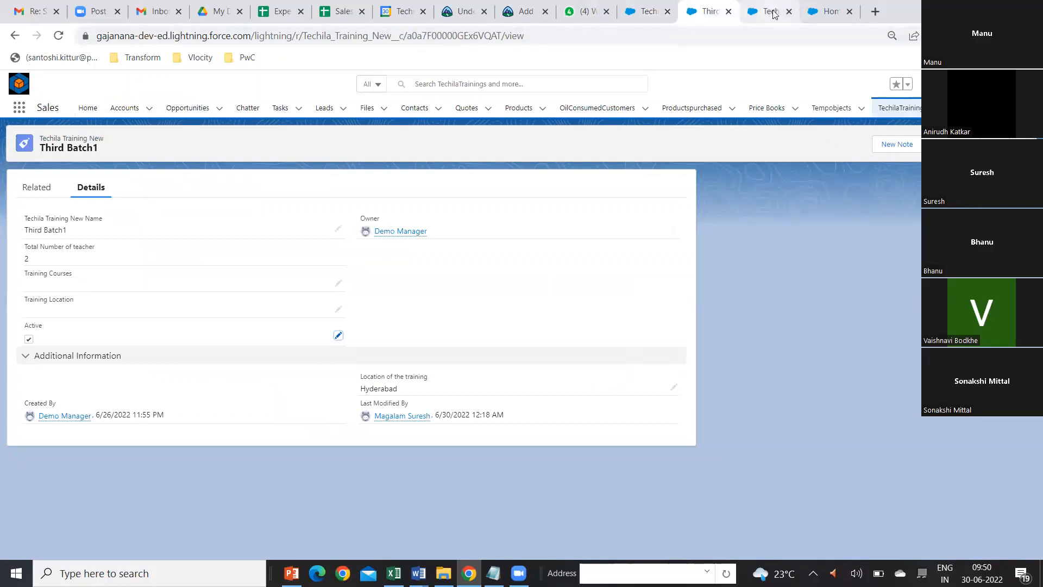
left_click(824, 13)
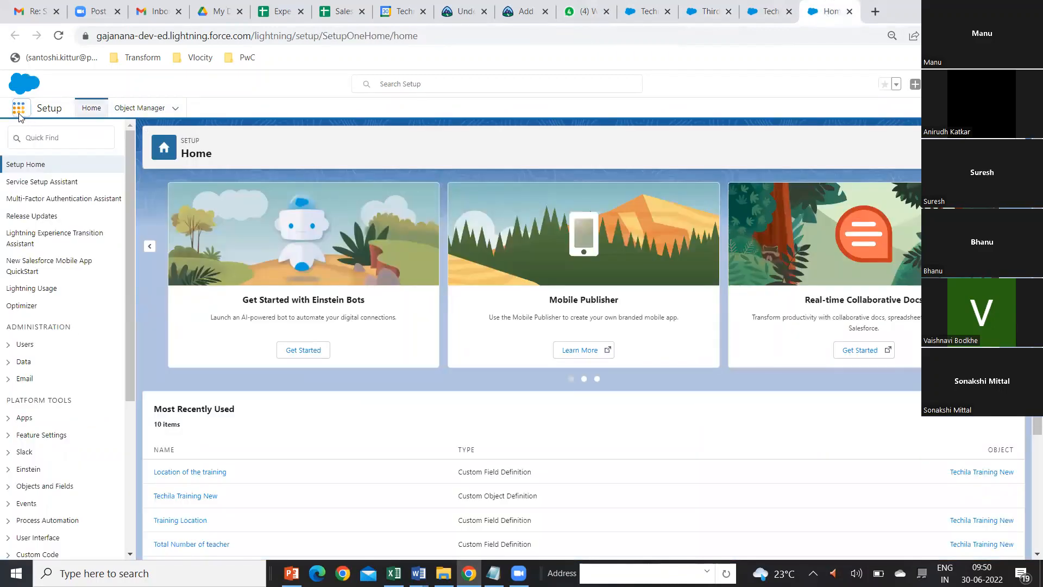
left_click(18, 107)
left_click(46, 180)
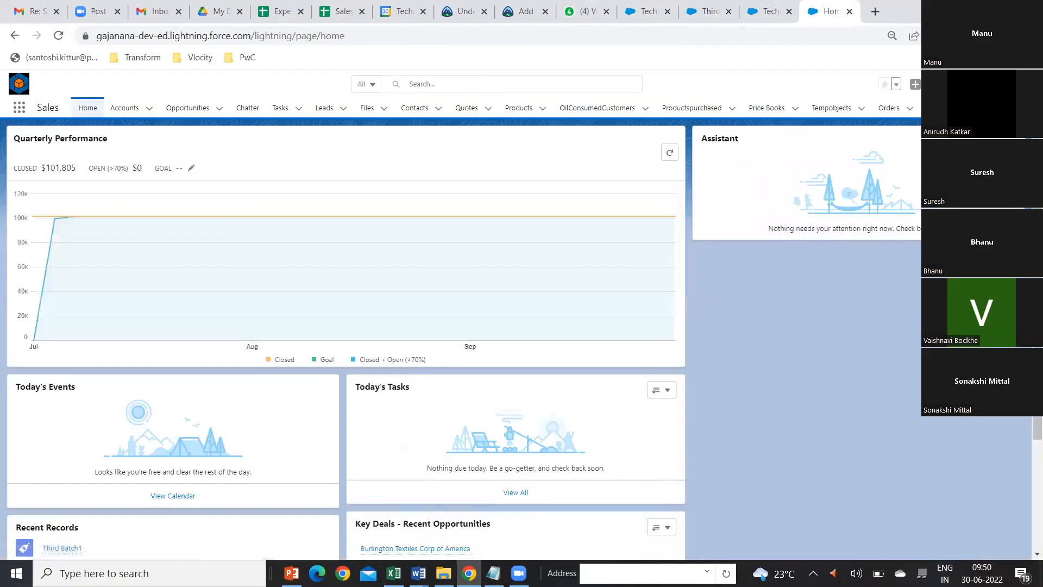
Step: Revisit the saved lookup field definition, return to the Sales app, and open the Trainees list
left_click(996, 108)
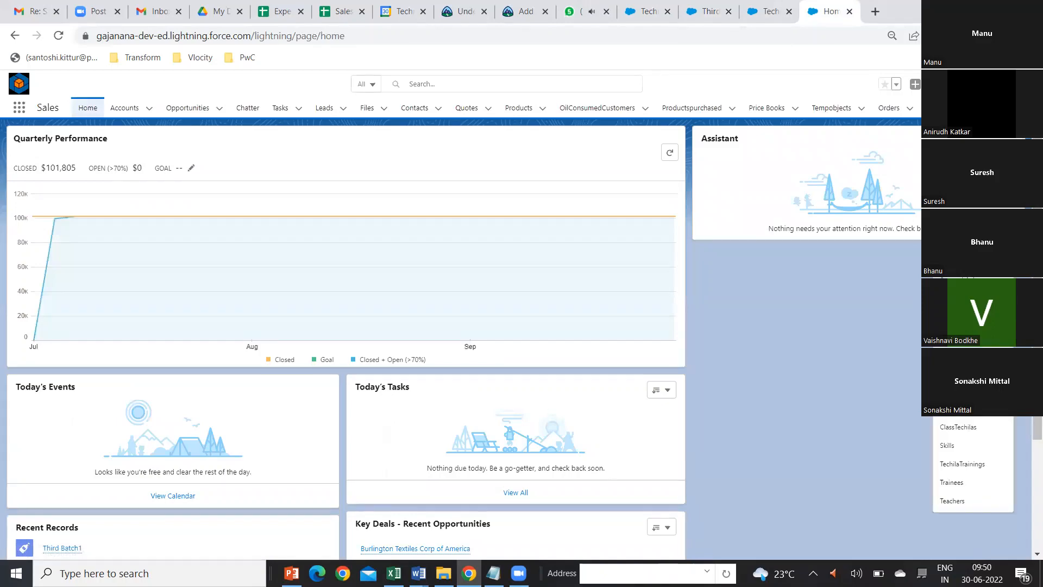
left_click(704, 12)
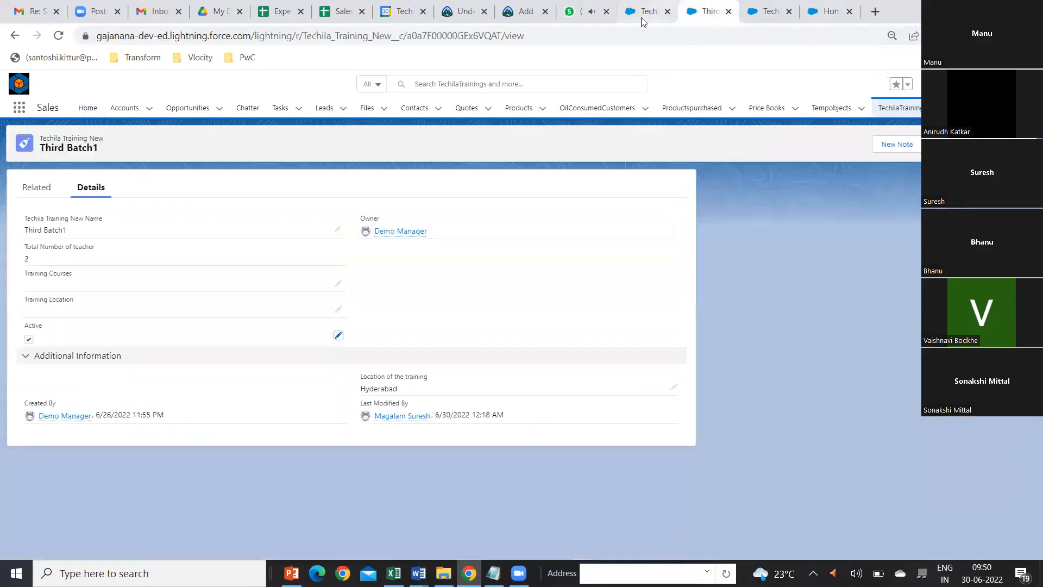
left_click(642, 16)
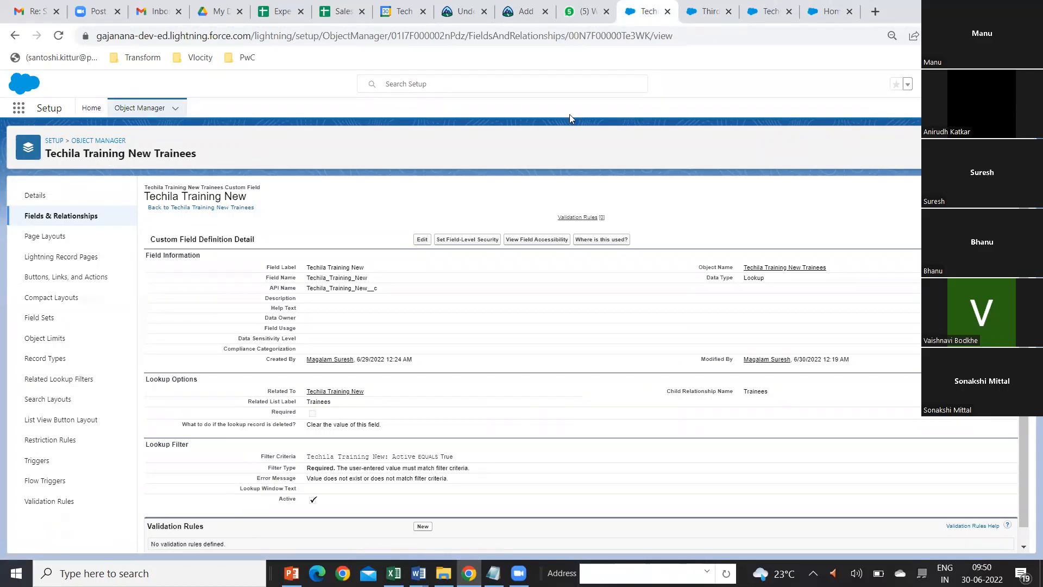
left_click(831, 12)
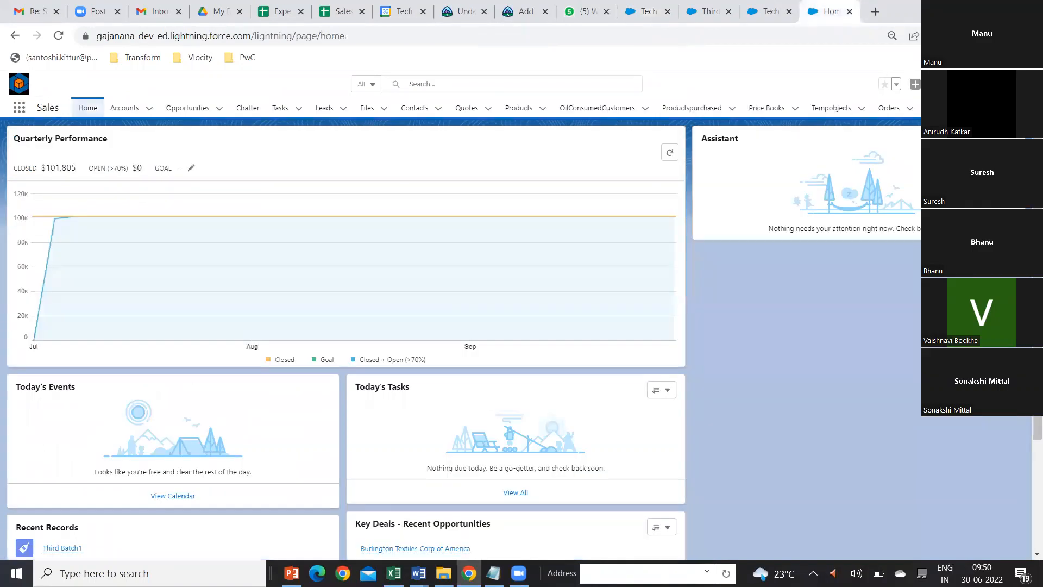
left_click(993, 108)
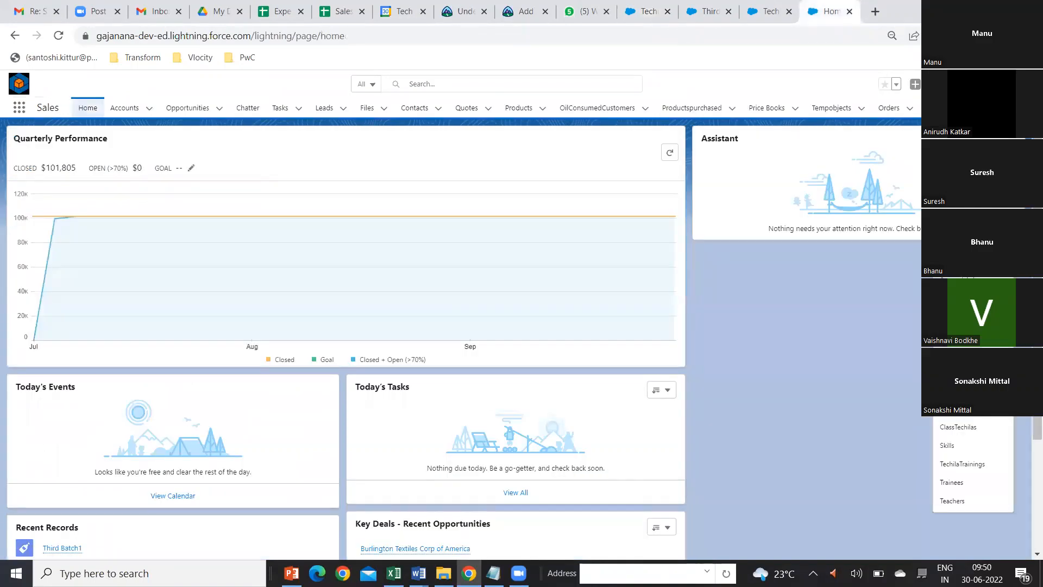
left_click(961, 488)
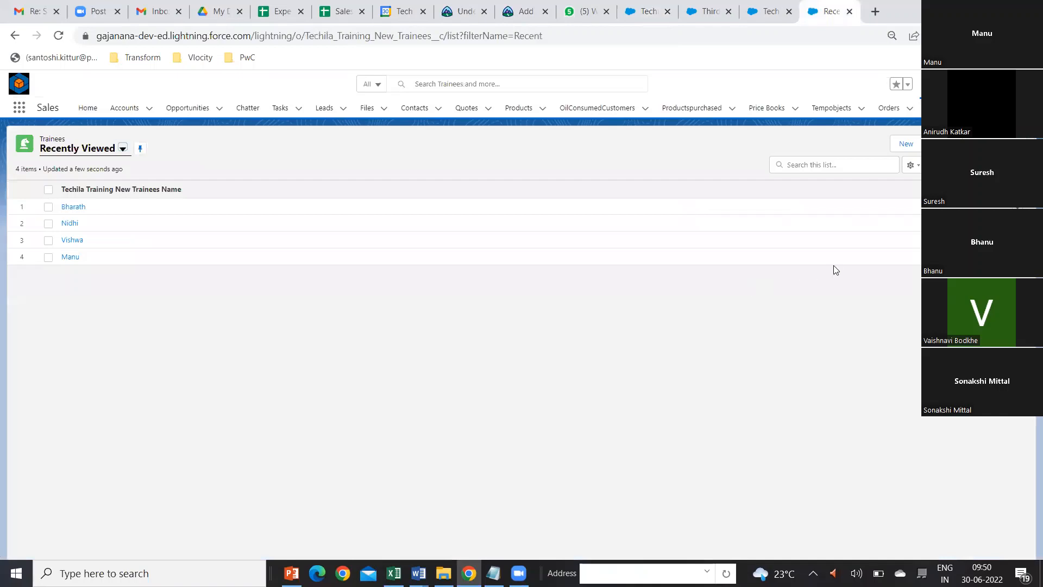
Step: Start a new trainee record, examine the trainings offered in its Techila Training New lookup, and close the form without saving
left_click(906, 143)
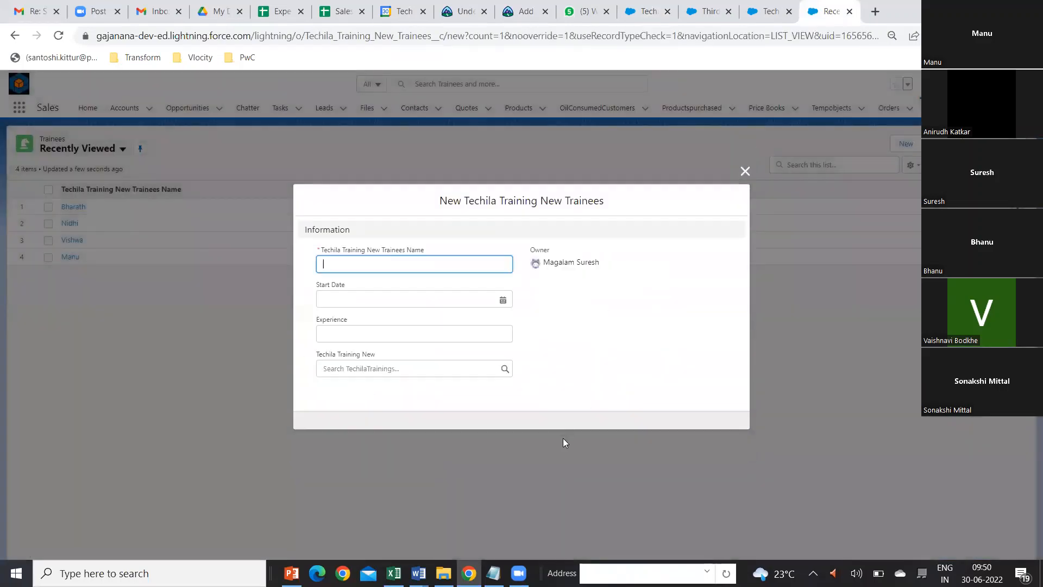
left_click(493, 369)
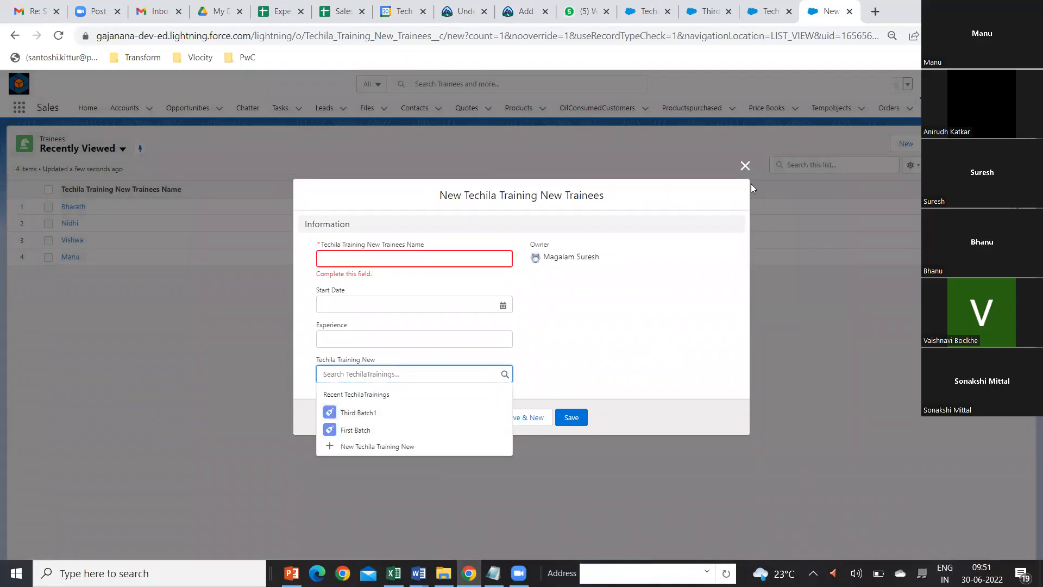
left_click(745, 166)
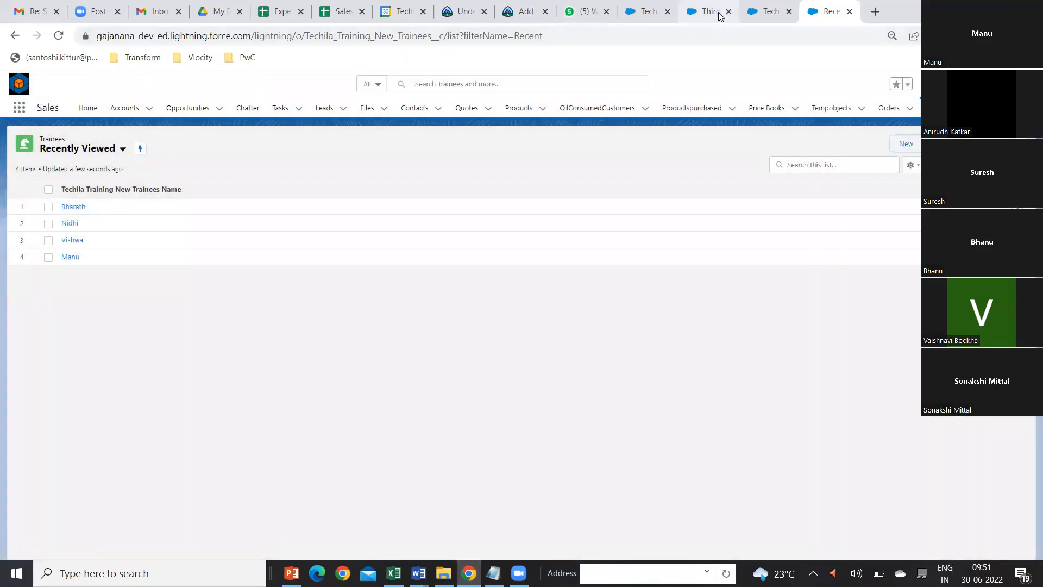
Step: In the other Sales browser tab, open the First Batch training, clear its Active checkbox, and save the record
left_click(711, 12)
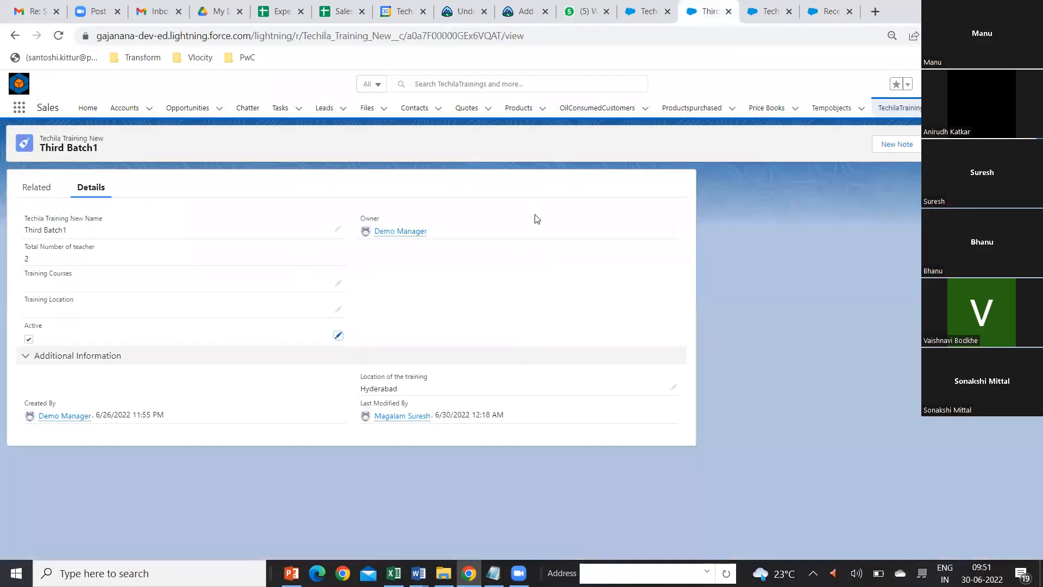
left_click(896, 109)
left_click(77, 208)
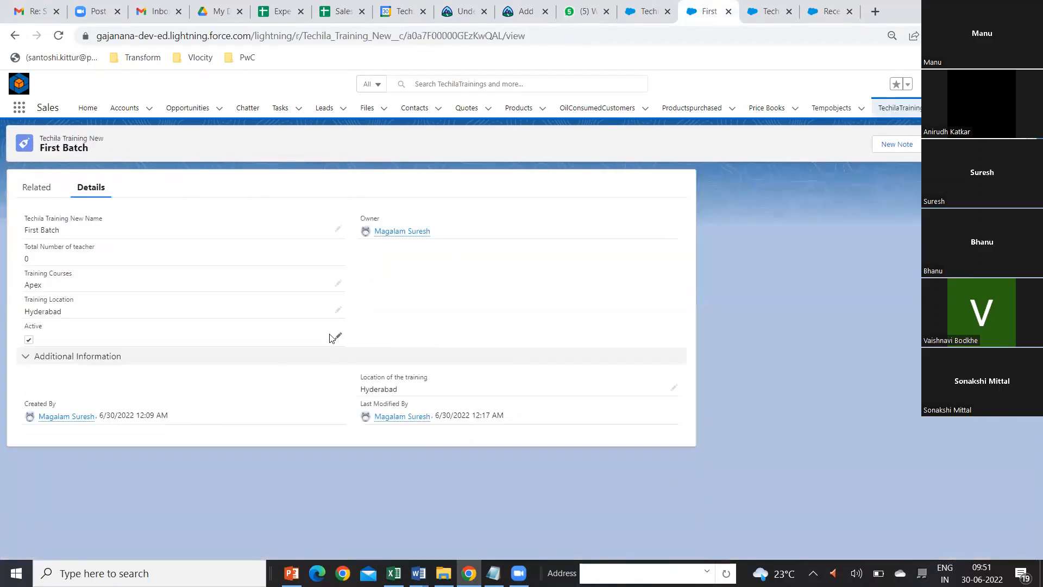
left_click(335, 338)
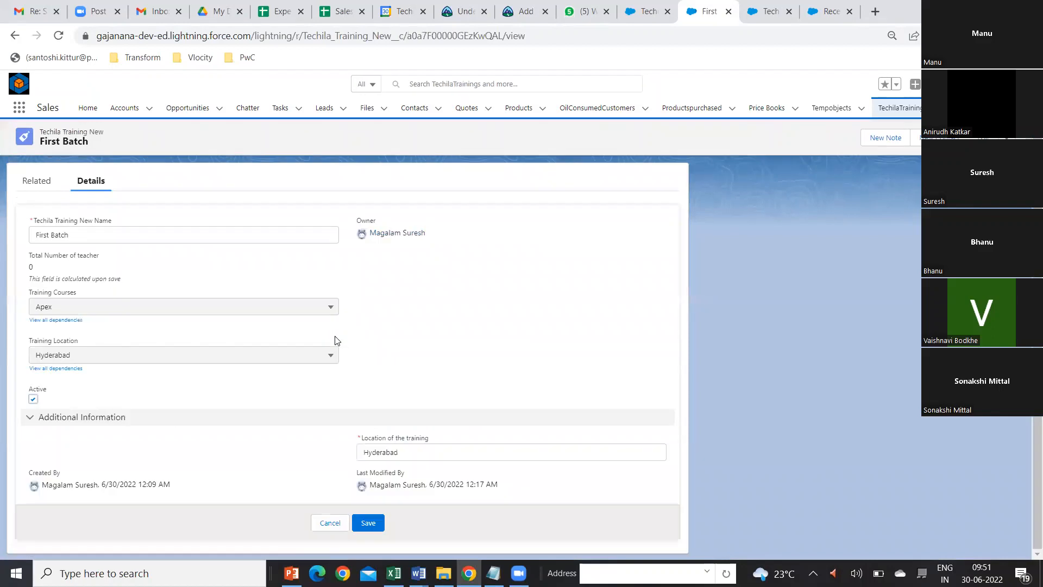
left_click(33, 400)
left_click(368, 523)
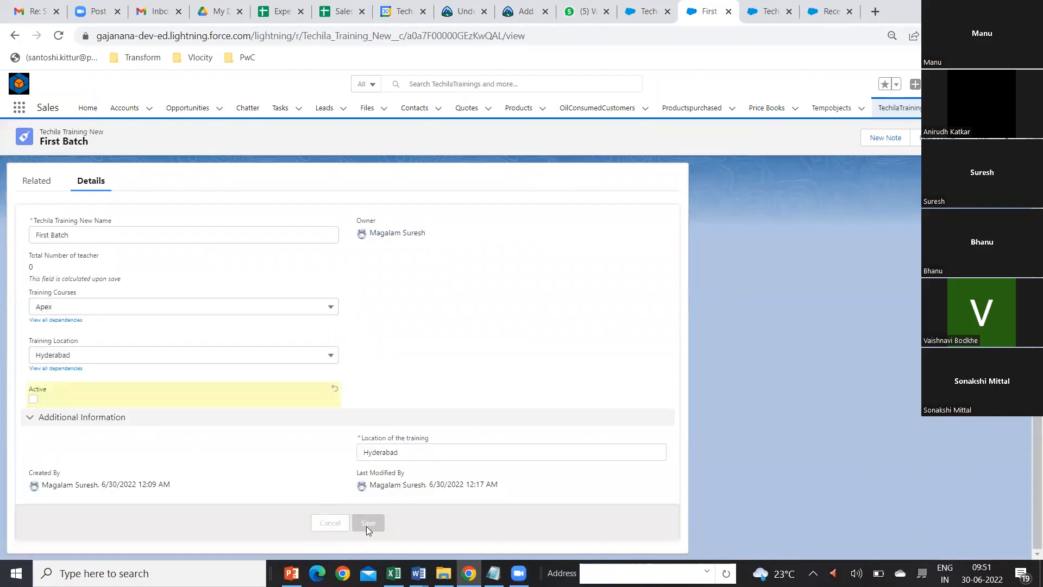
Step: Return to the Trainees list, recheck which trainings the lookup offers on a new trainee form, and close the form
left_click(829, 12)
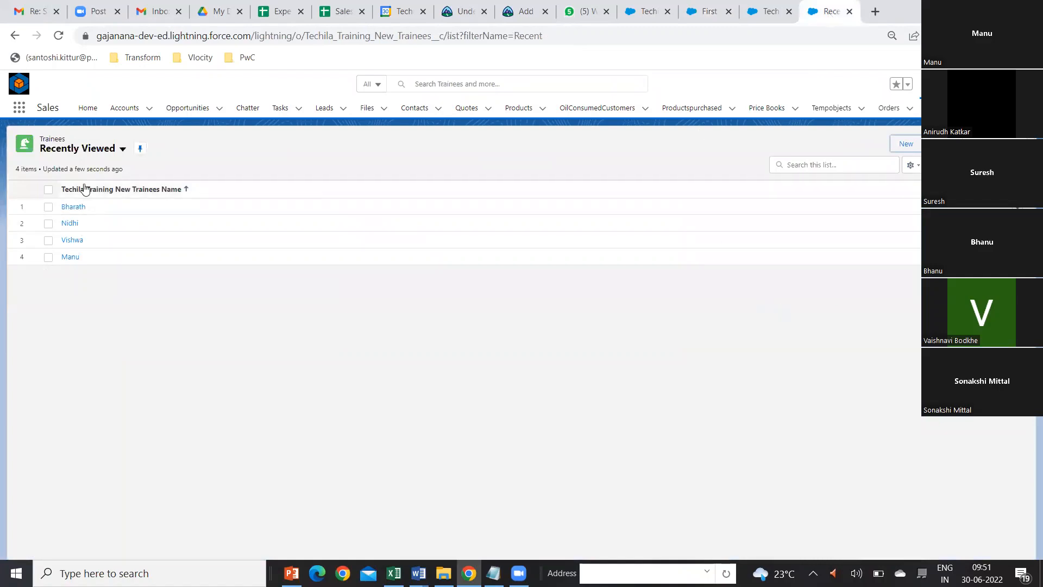
left_click(908, 145)
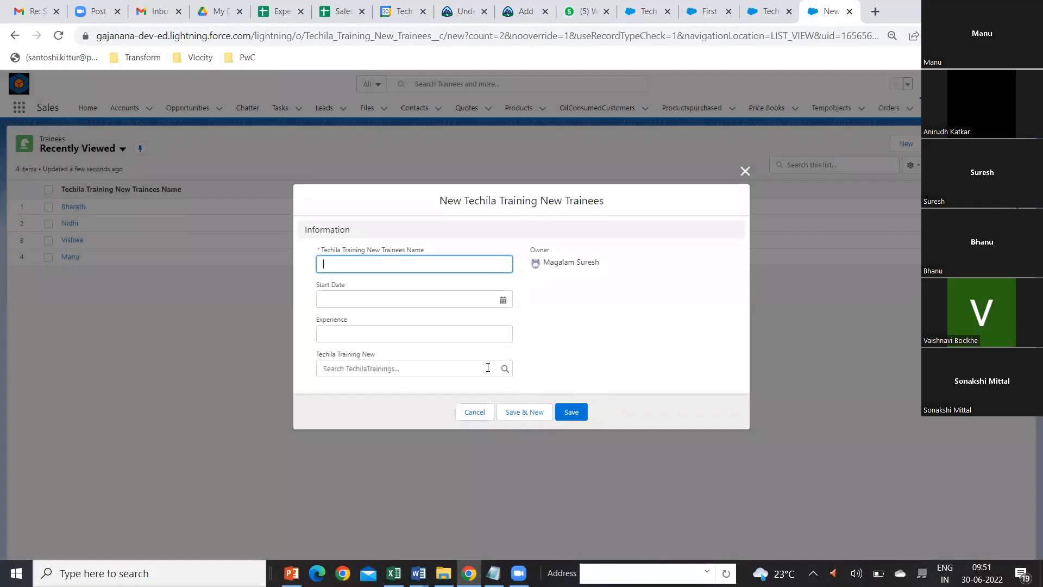
left_click(492, 369)
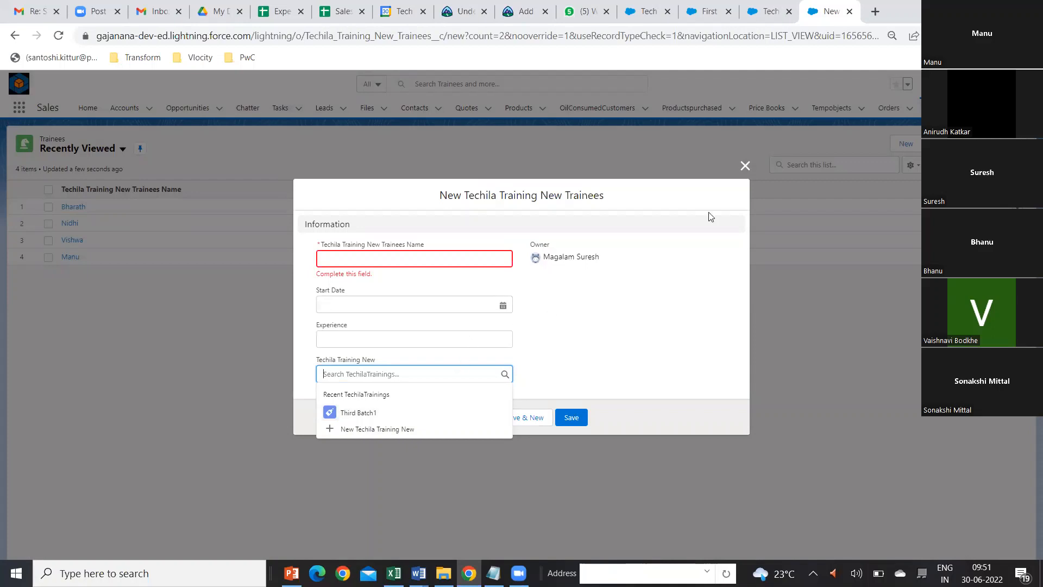
left_click(744, 166)
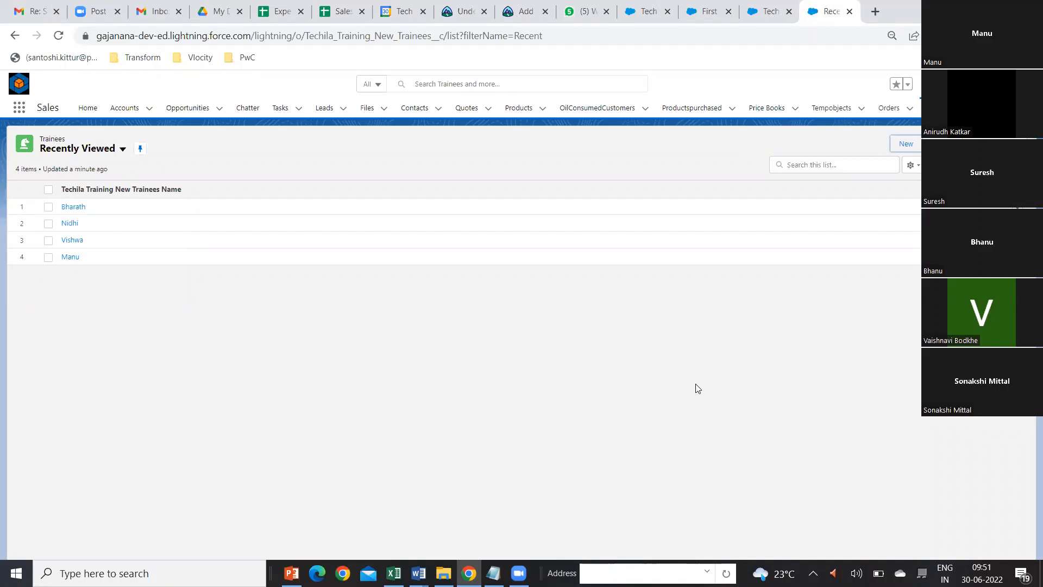
Step: Go back to the trainees object's setup, open the Techila Training New lookup field for editing, and review its lookup filter settings
left_click(655, 14)
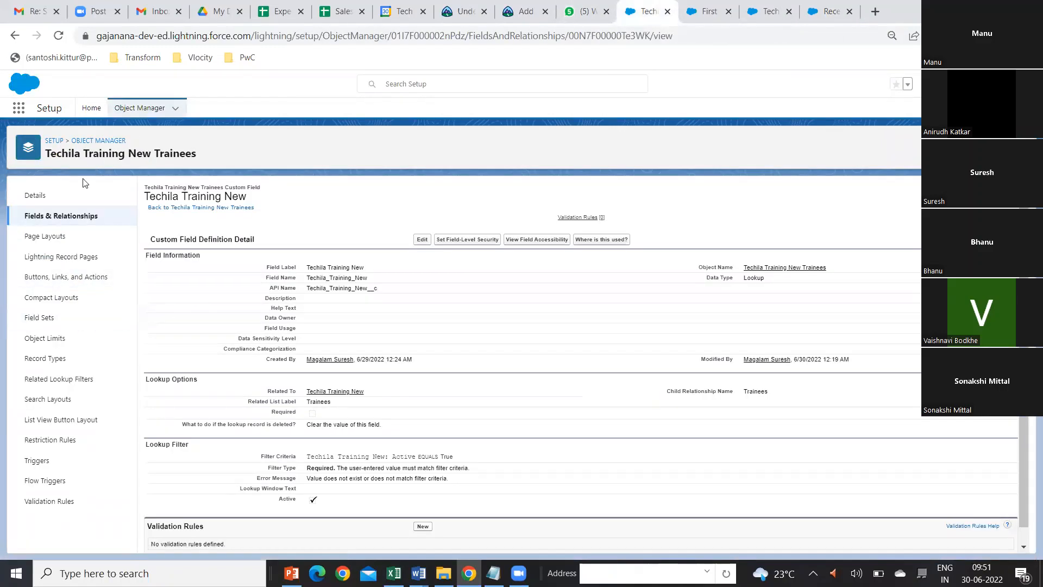
left_click(63, 216)
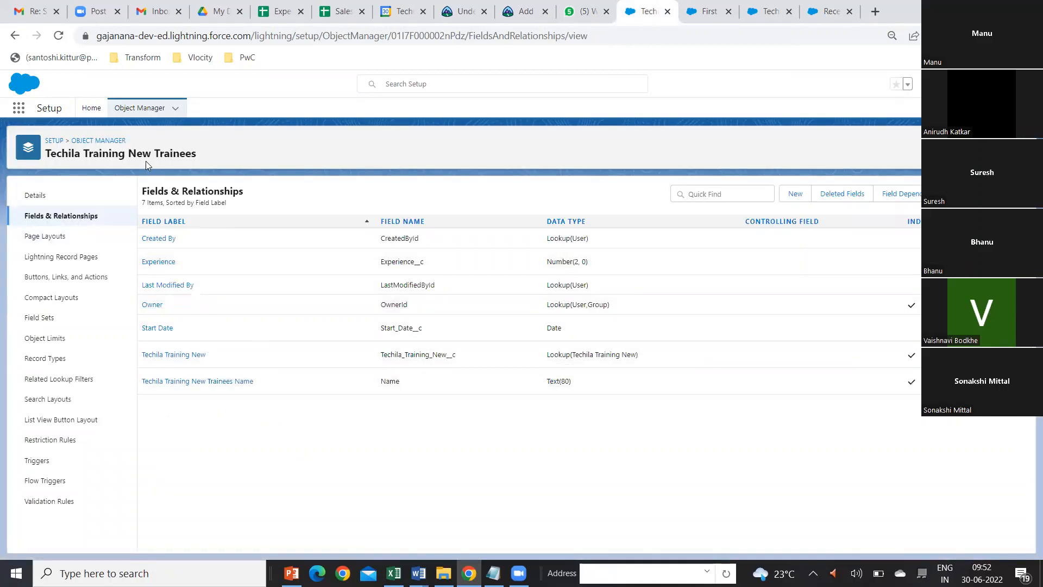
left_click(177, 356)
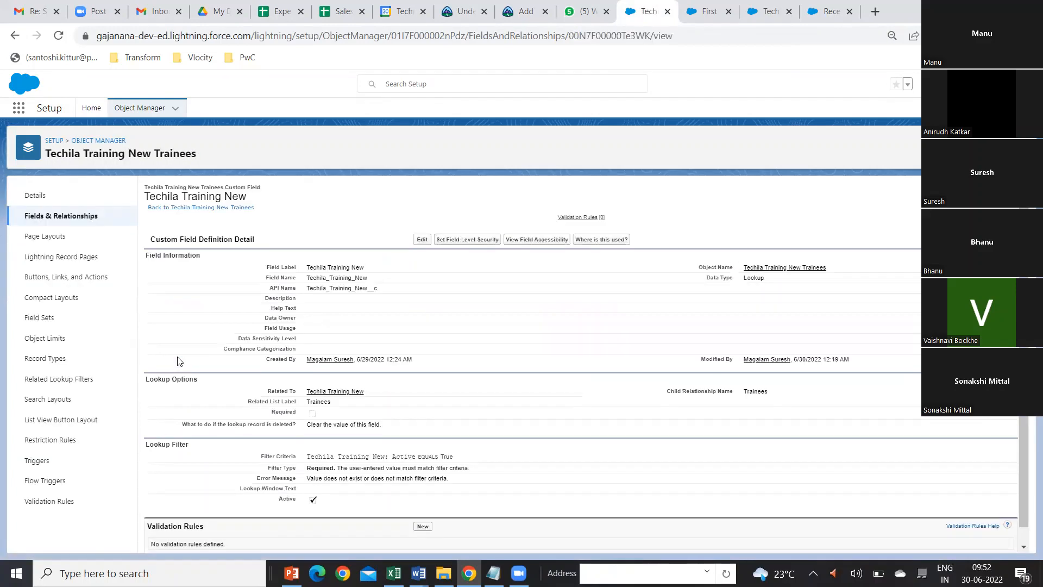
scroll(383, 381, "down", 1)
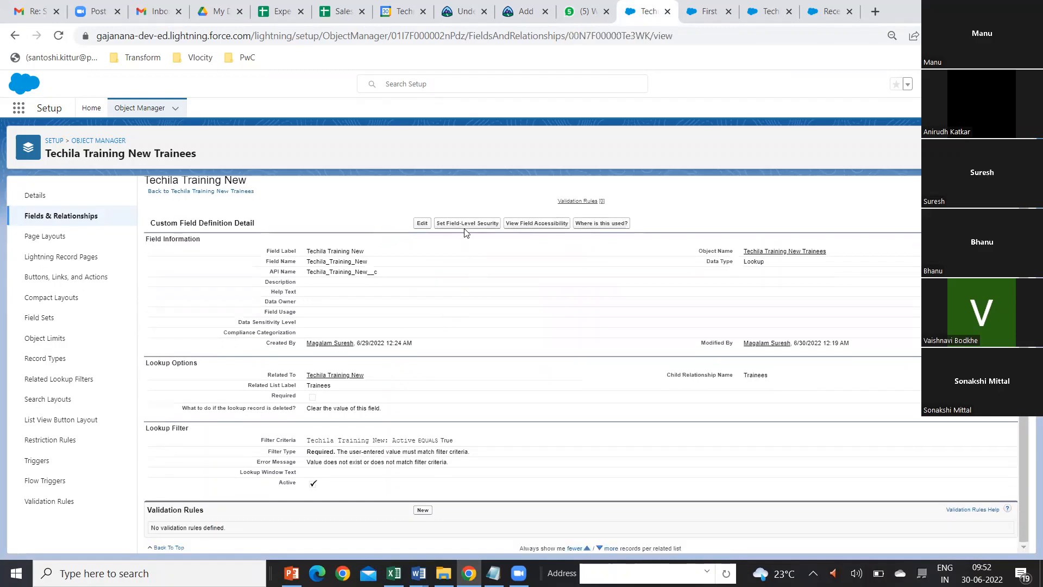
left_click(422, 223)
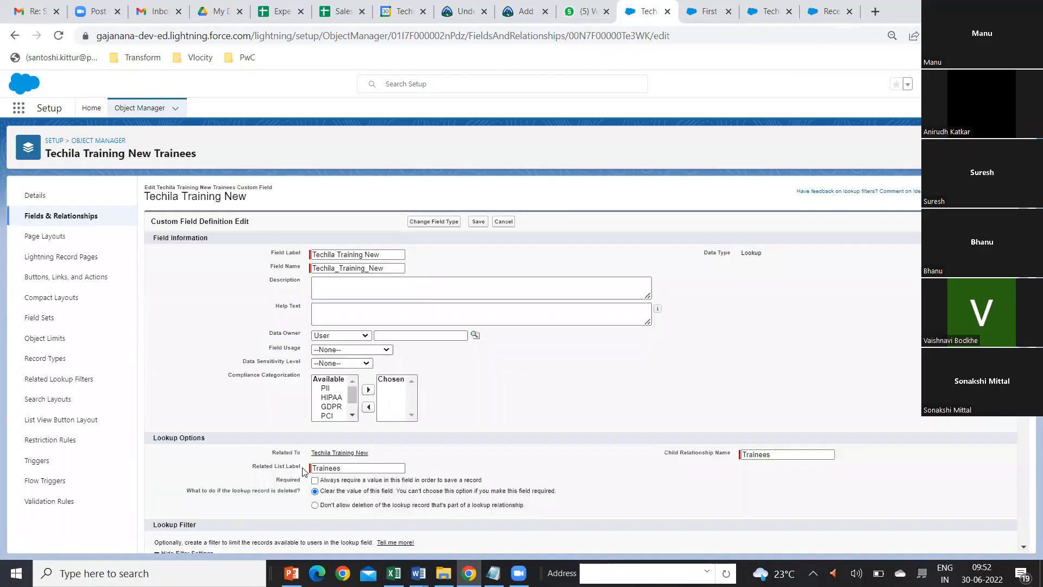
scroll(302, 470, "down", 5)
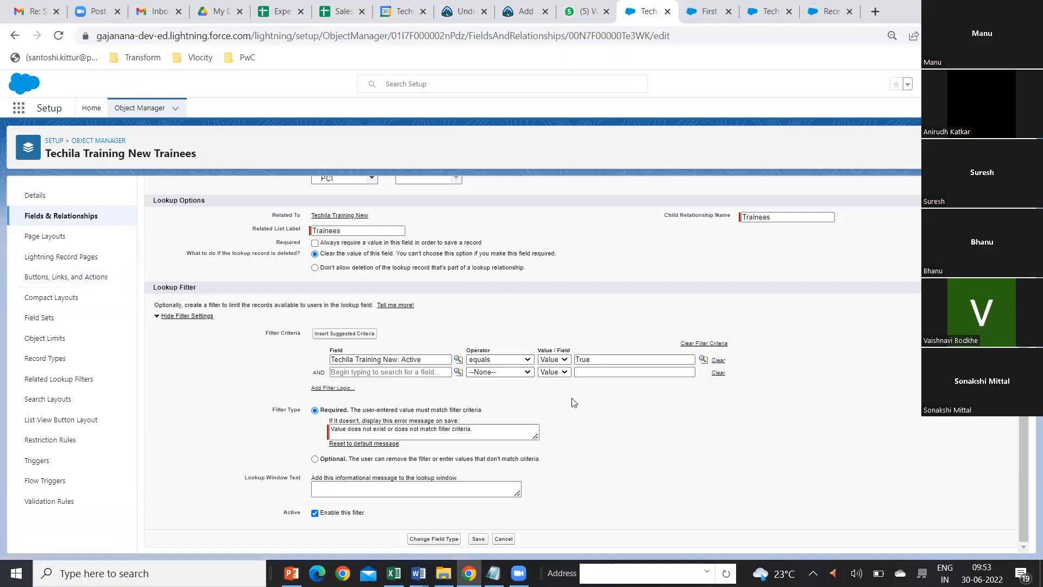
Step: From the lookup on a new trainee form in the Trainees list, start a new Techila Training New record named Fourth Batch
left_click(839, 12)
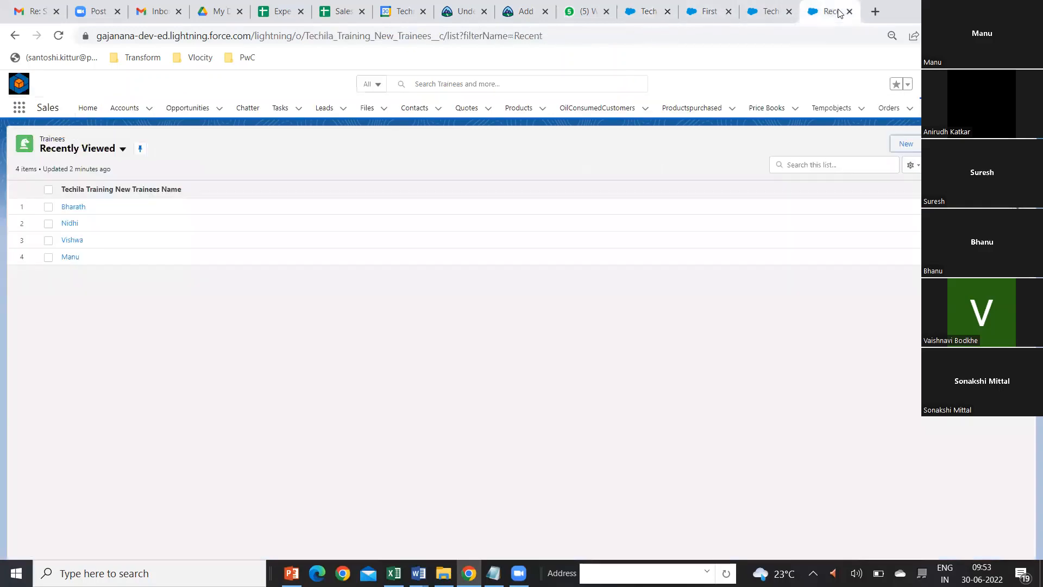
left_click(906, 144)
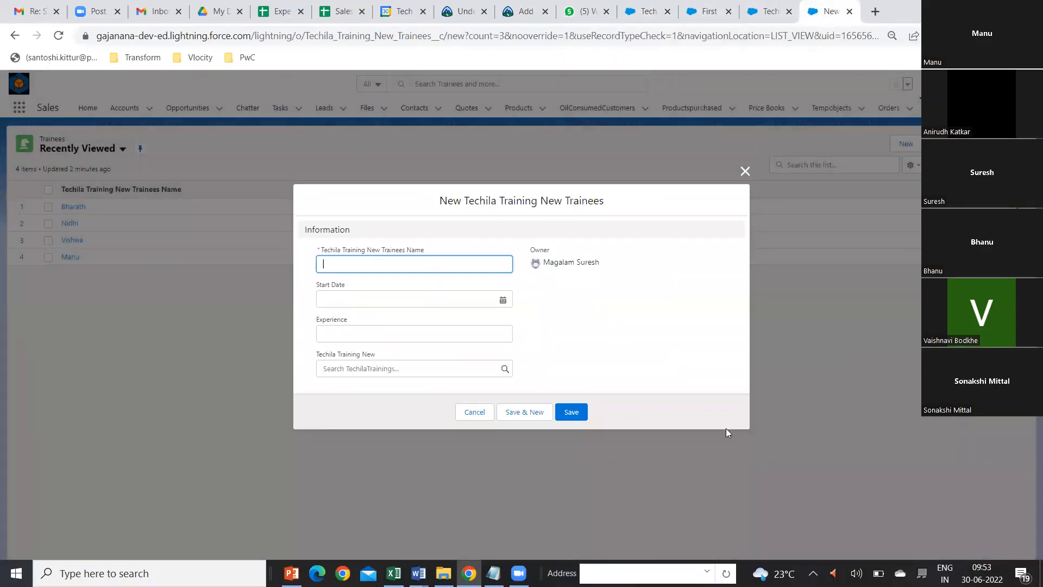
left_click(491, 368)
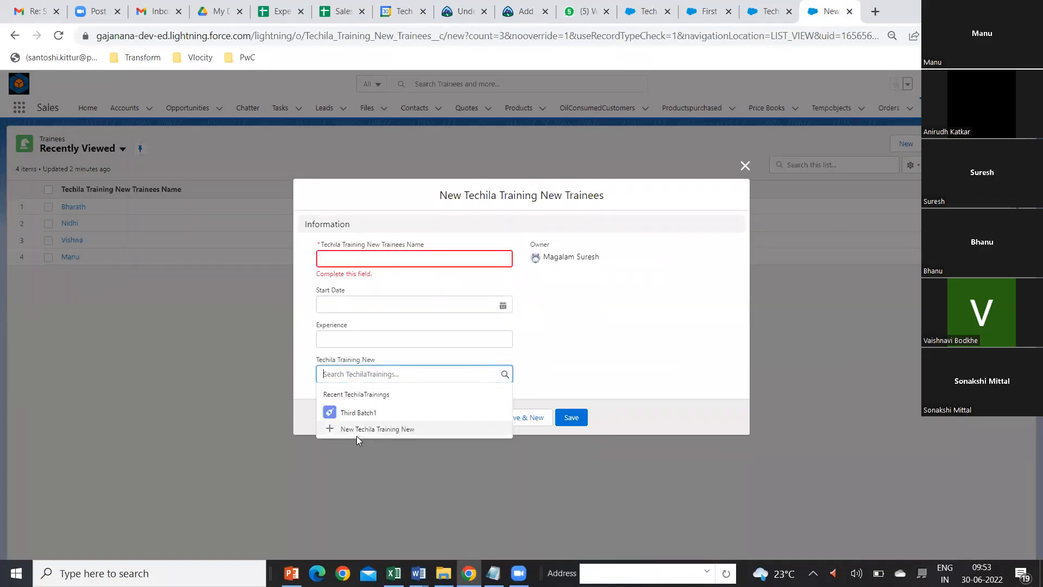
left_click(358, 429)
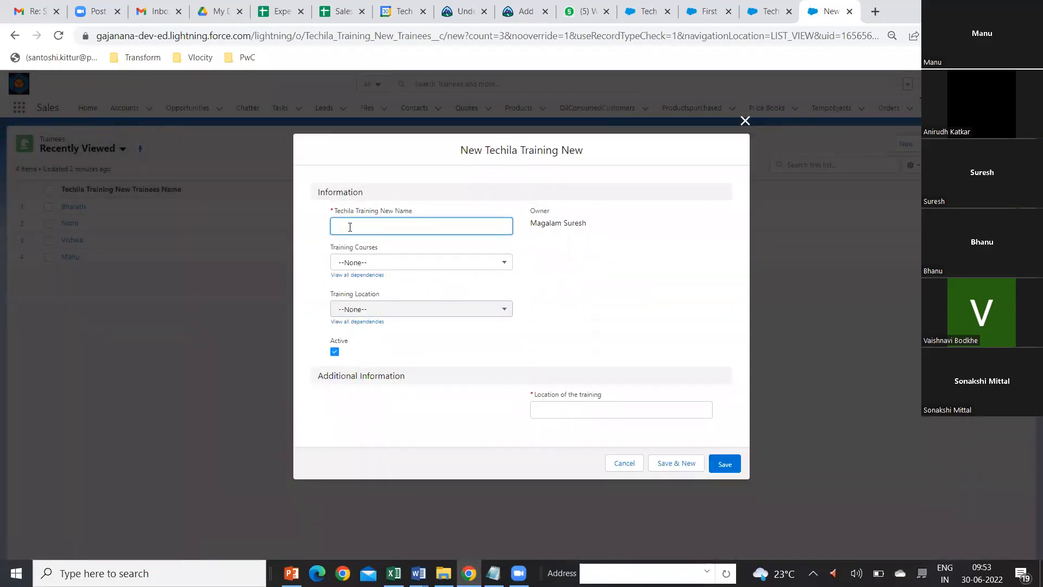
type("Fourth Batch")
Step: Set Training Courses to Salesforce, Training Location and Location of the training to Hyderabad, and save the new training
left_click(427, 263)
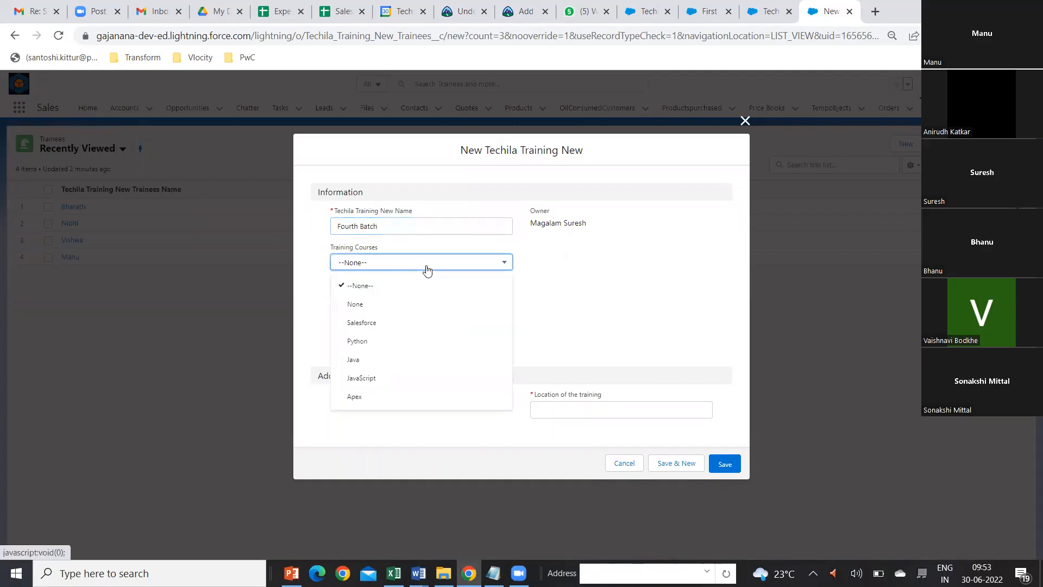
left_click(357, 326)
left_click(387, 313)
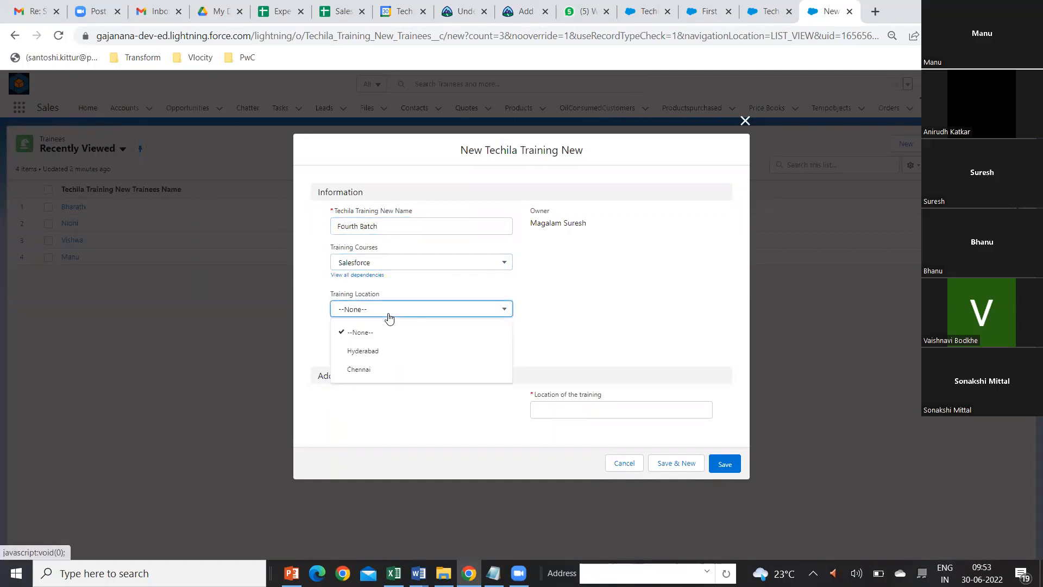
left_click(367, 351)
left_click(539, 411)
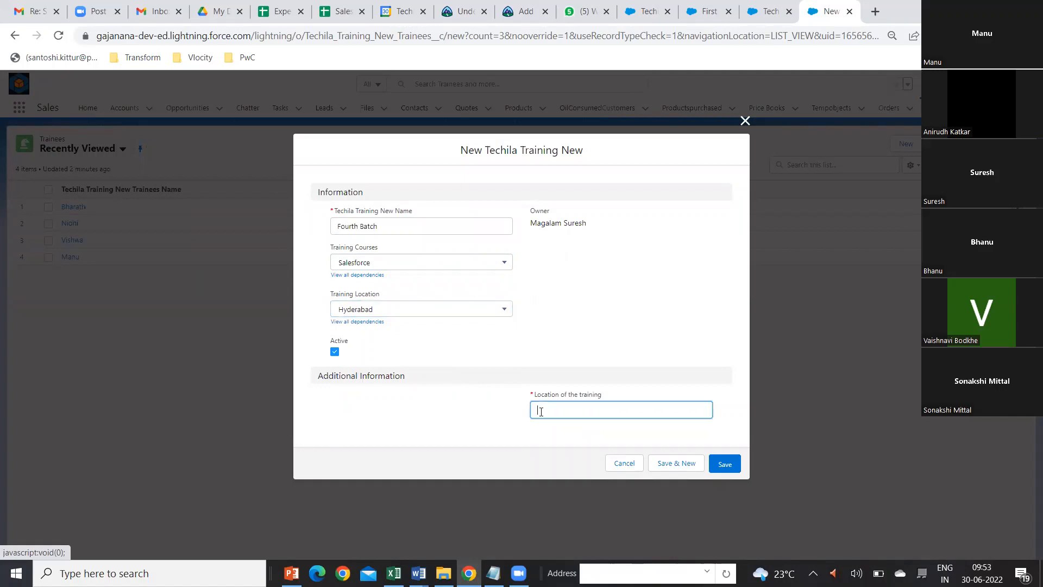
type("Hyderabdd")
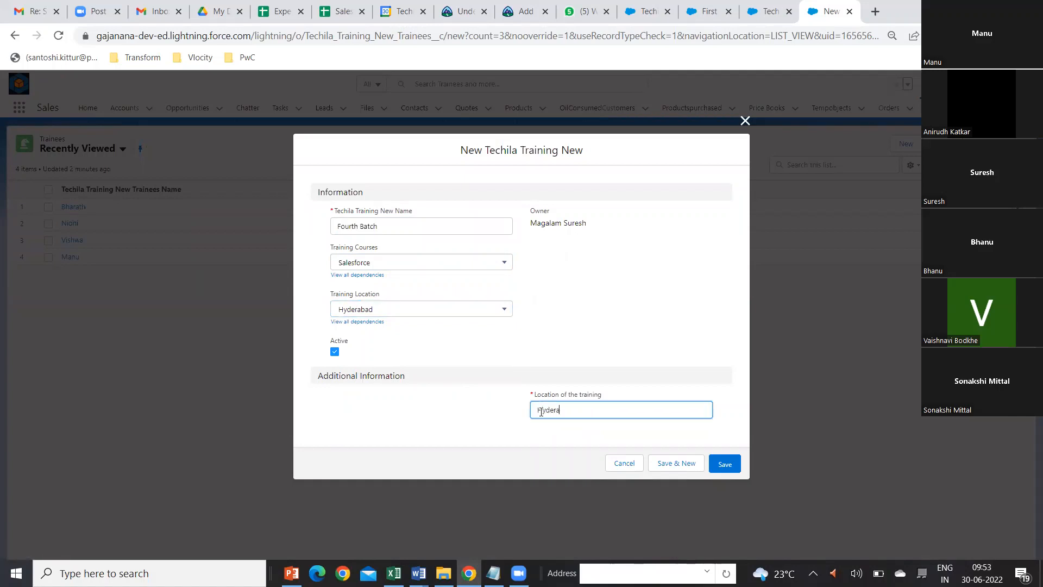
key("BackSpace")
key("BackSpace")
type("ad")
left_click(732, 473)
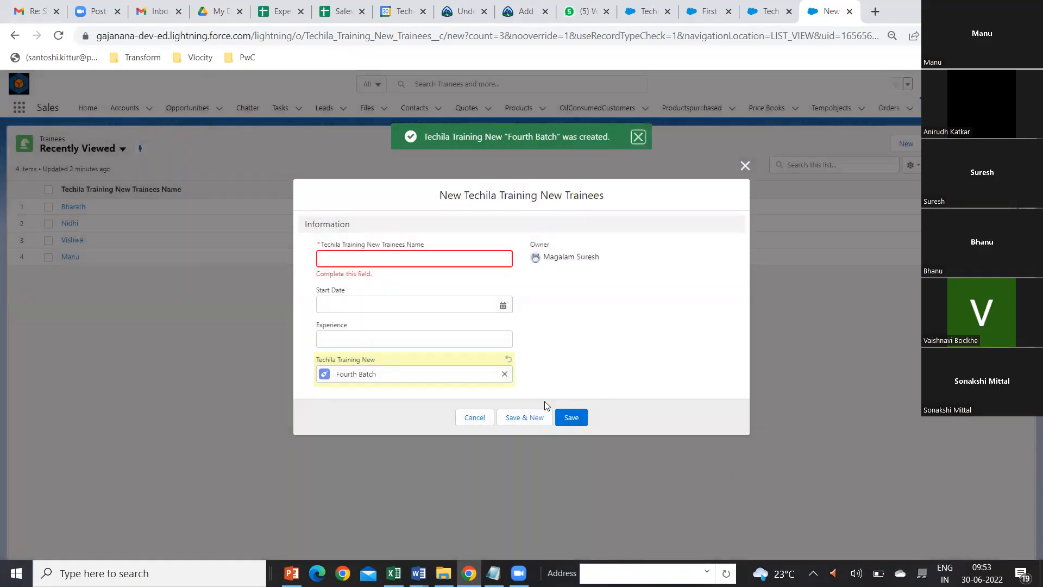
Step: Clear the trainee's training lookup, search it for "fou", pick Fourth Batch, and clear the selection again to view the offered trainings
left_click(505, 374)
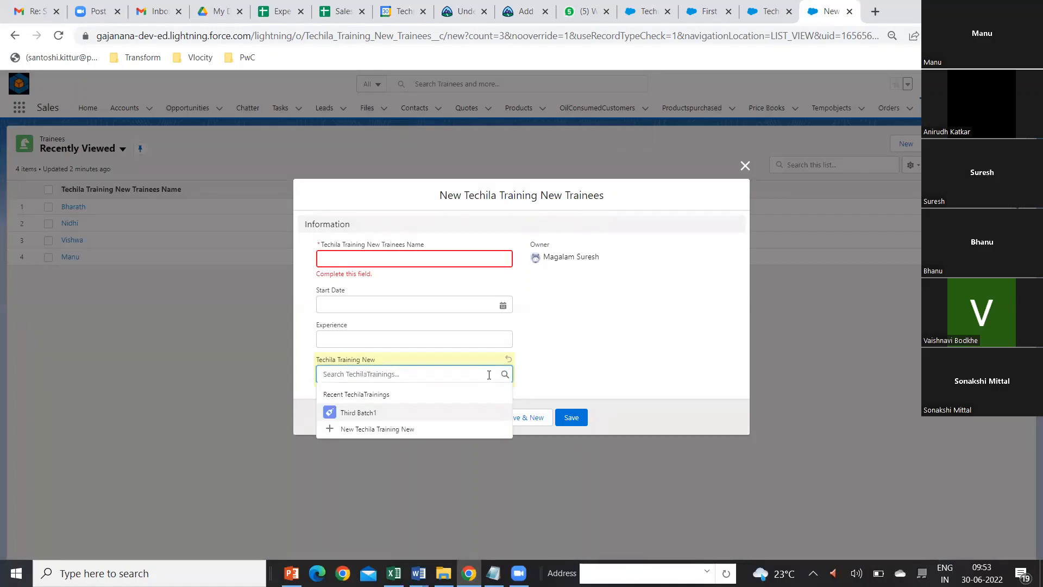
type("fo")
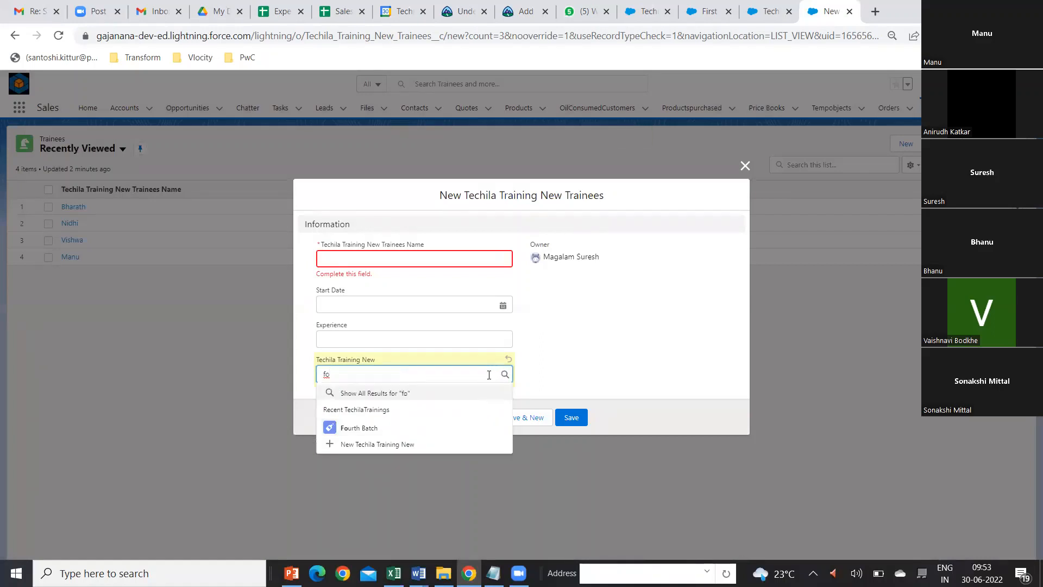
type("u")
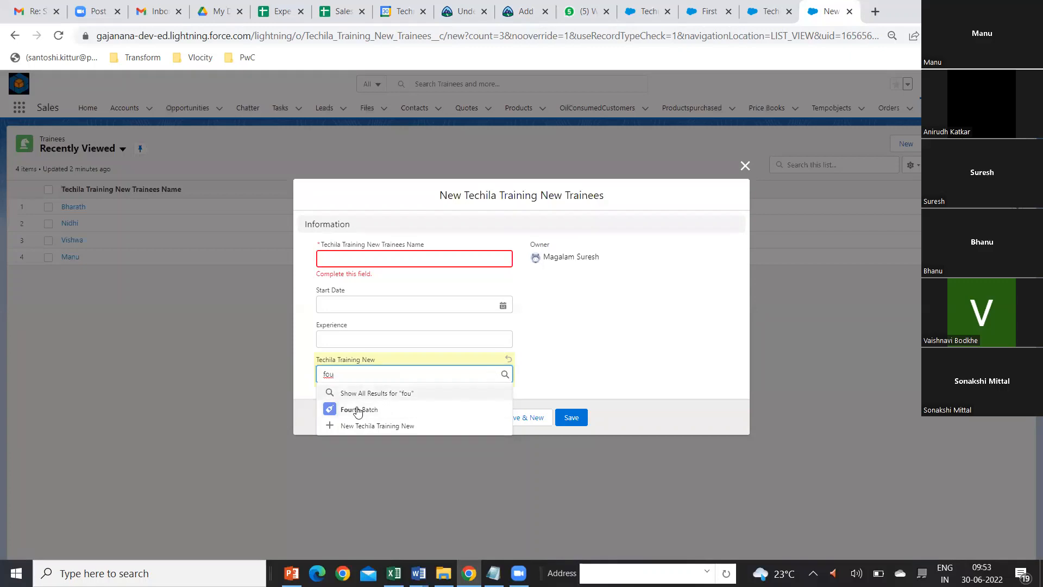
left_click(359, 410)
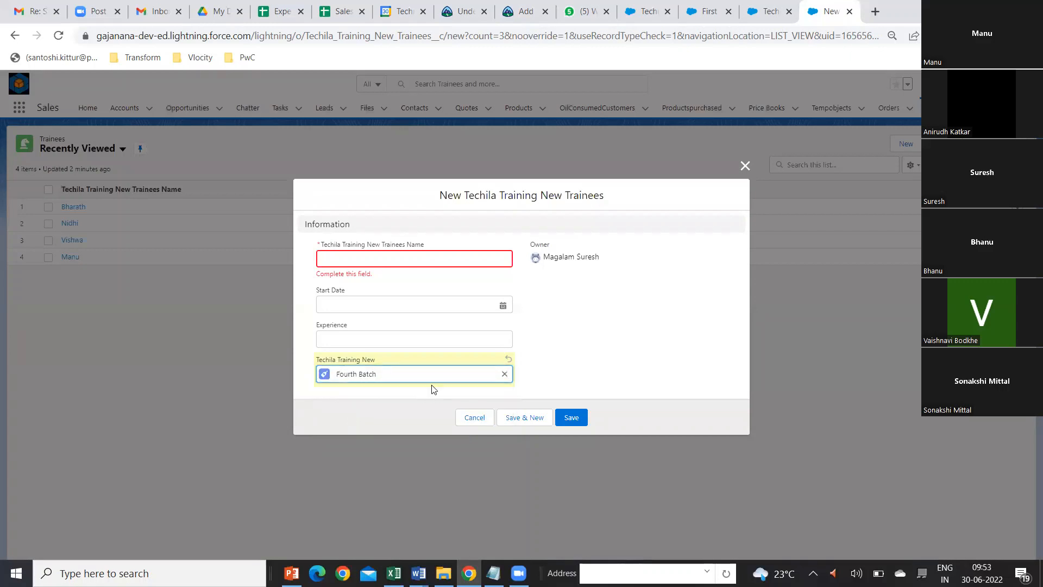
left_click(504, 374)
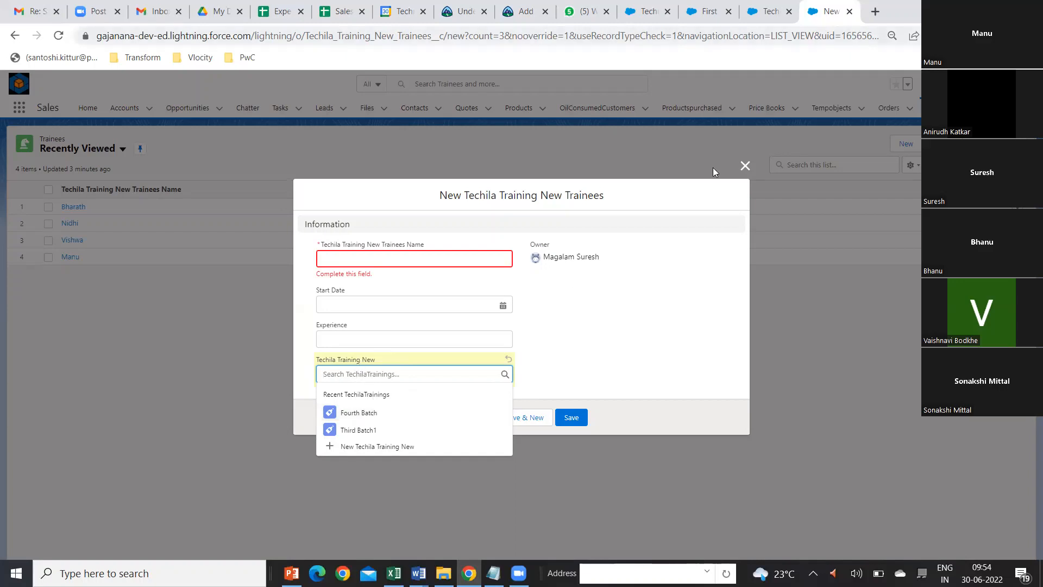
Step: Enable the Active checkbox on the First Batch training, save it, and return to the new trainee form
left_click(720, 15)
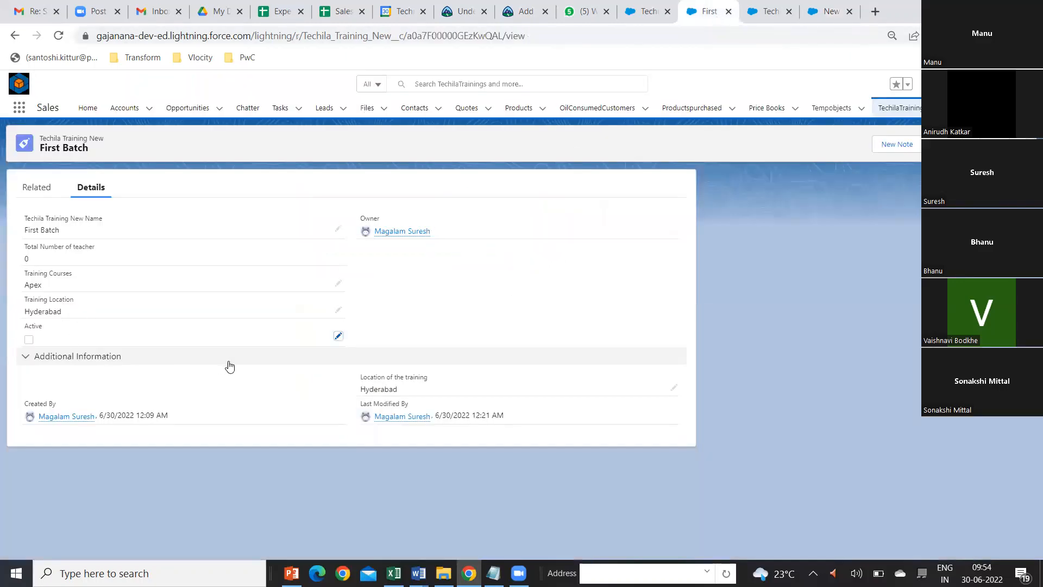
left_click(338, 337)
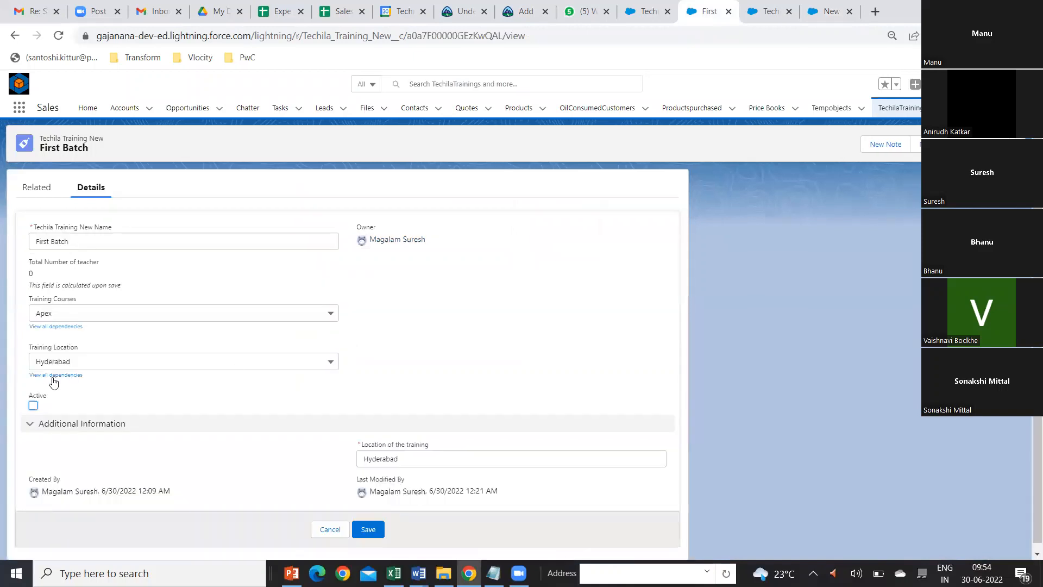
left_click(33, 406)
left_click(368, 529)
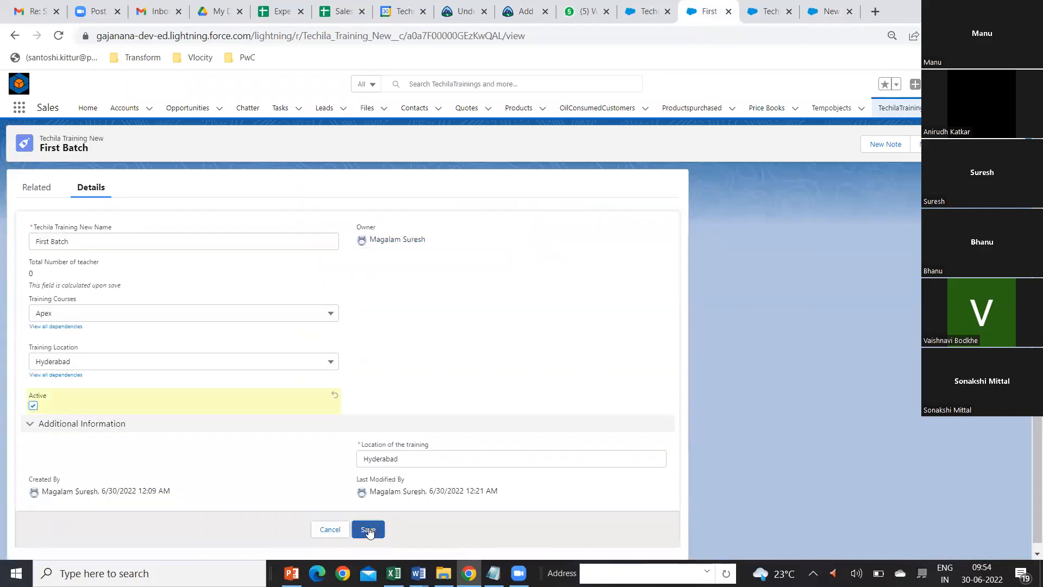
left_click(831, 11)
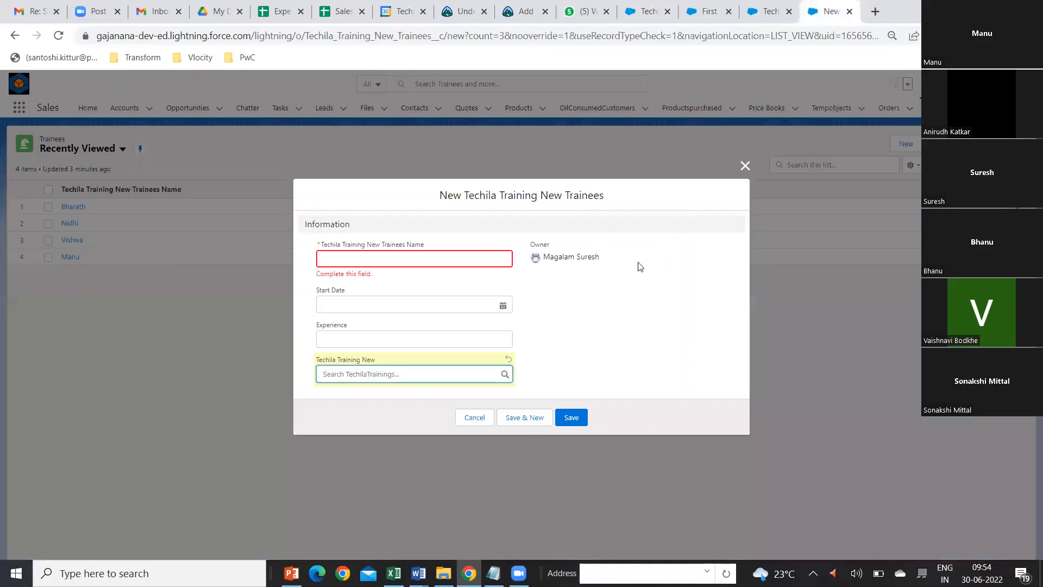
Step: Reopen a blank new trainee form, view the trainings offered by its Techila Training New lookup, and close the form
left_click(745, 165)
left_click(904, 145)
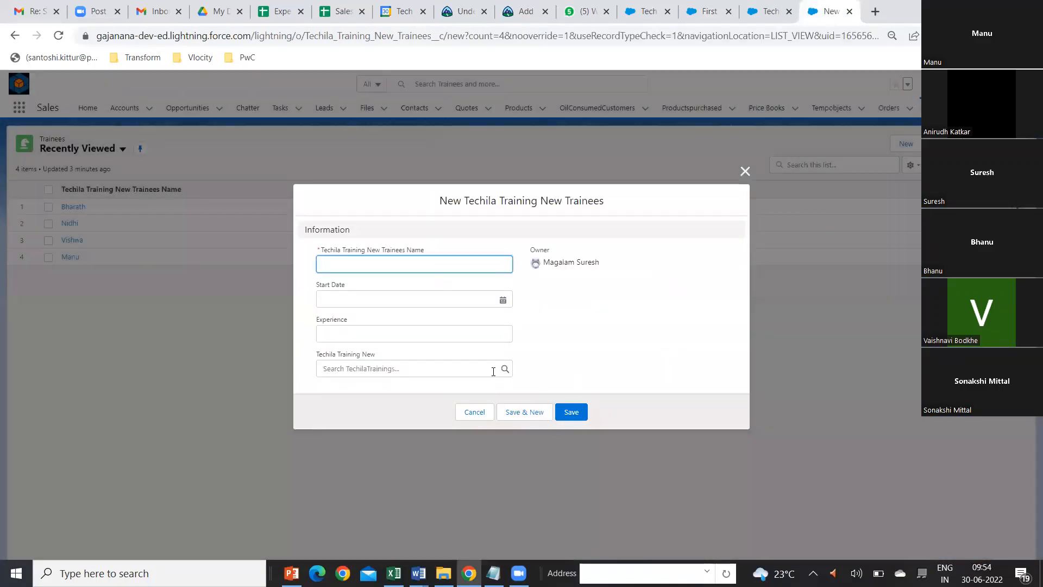
left_click(493, 371)
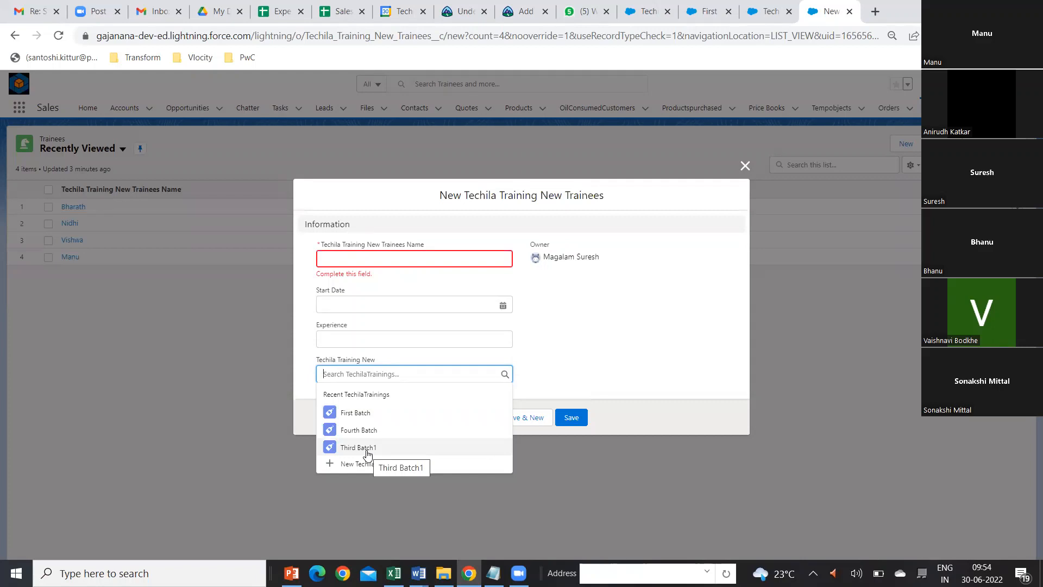
left_click(619, 361)
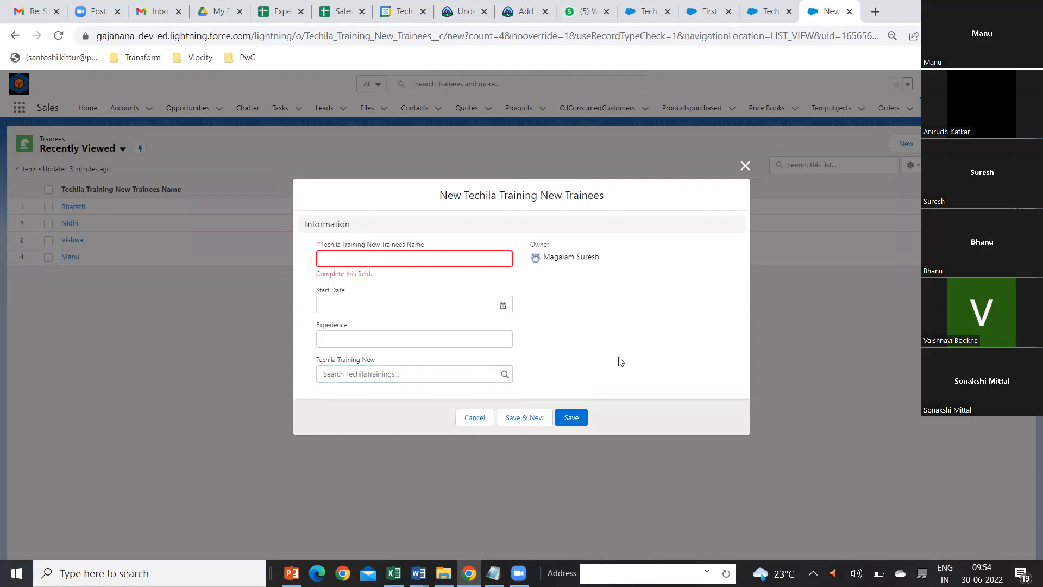
left_click(745, 169)
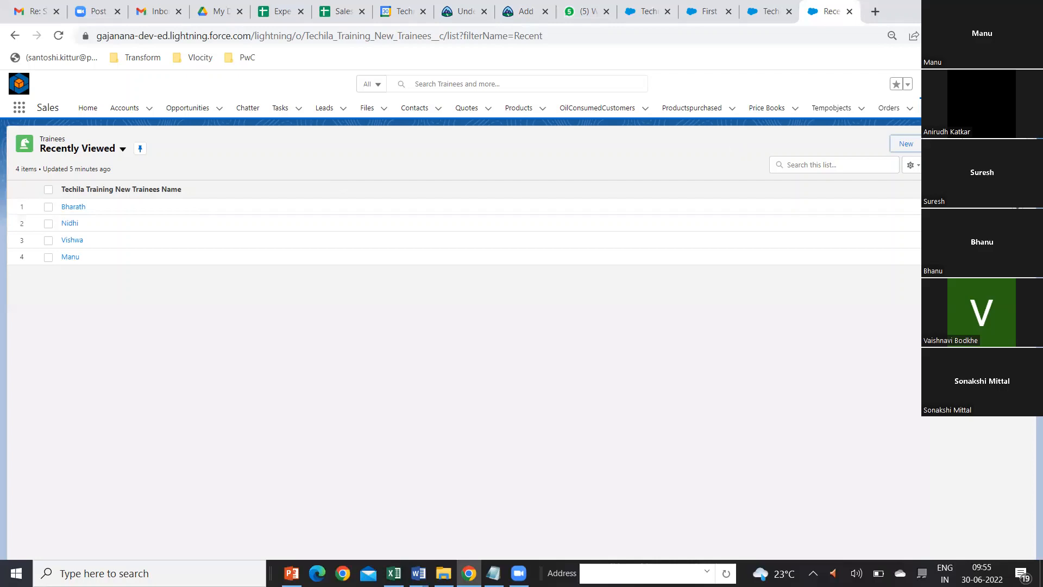
Step: Open the TechilaTrainings list, review the fields of the new training form, and close it without saving
left_click(997, 107)
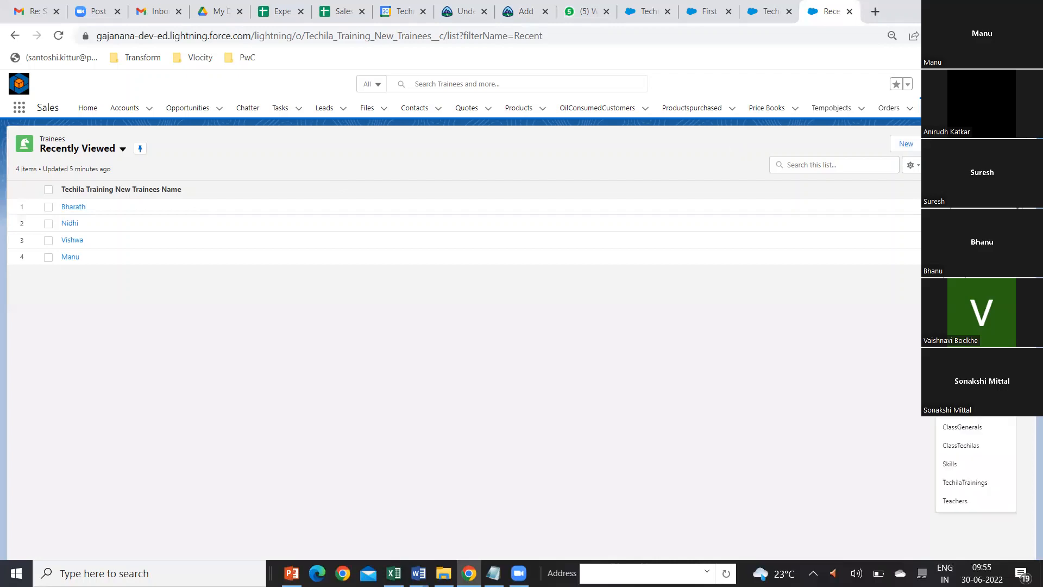
left_click(981, 484)
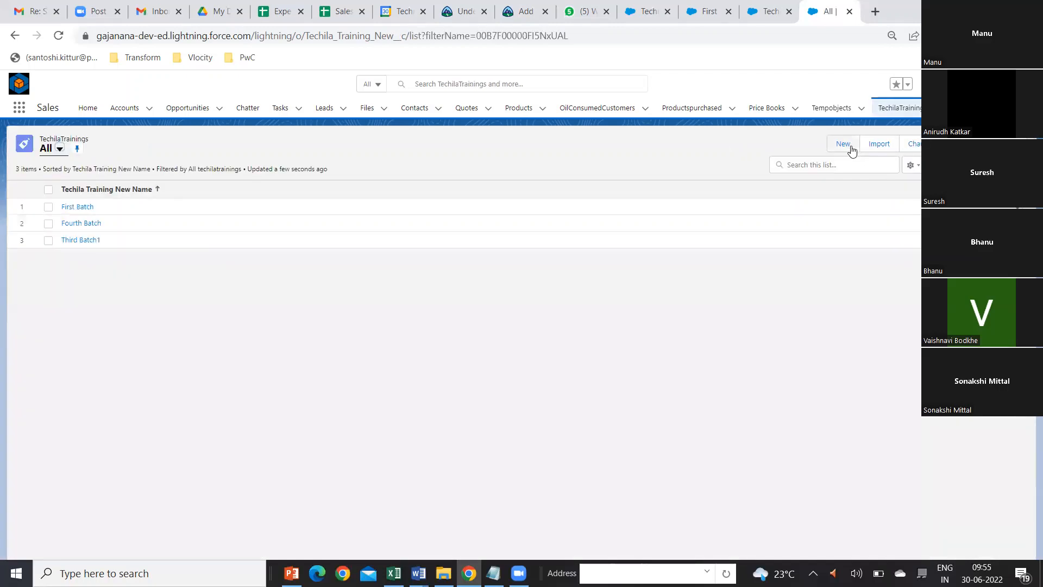
left_click(849, 145)
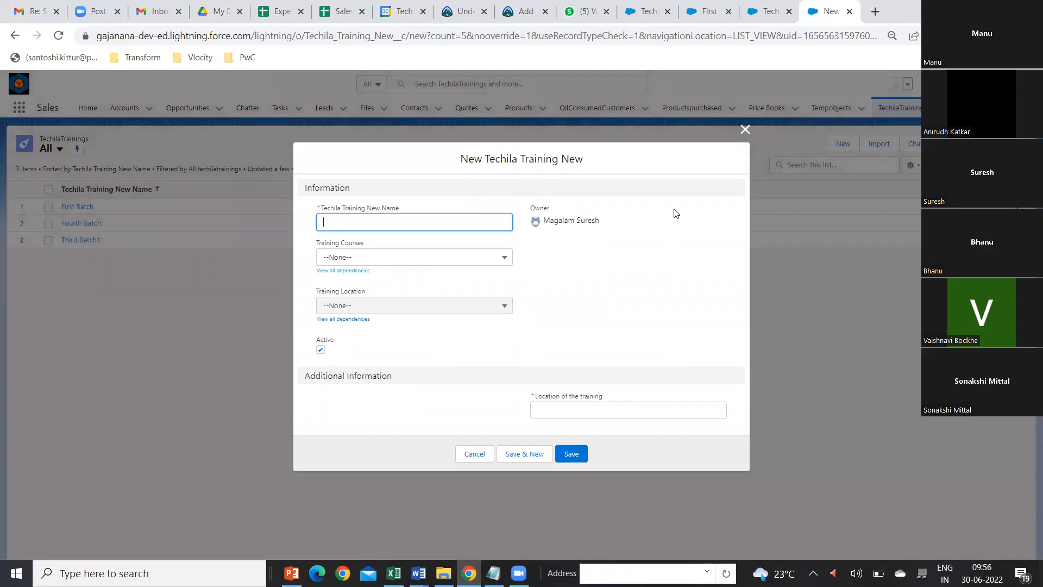
left_click(744, 135)
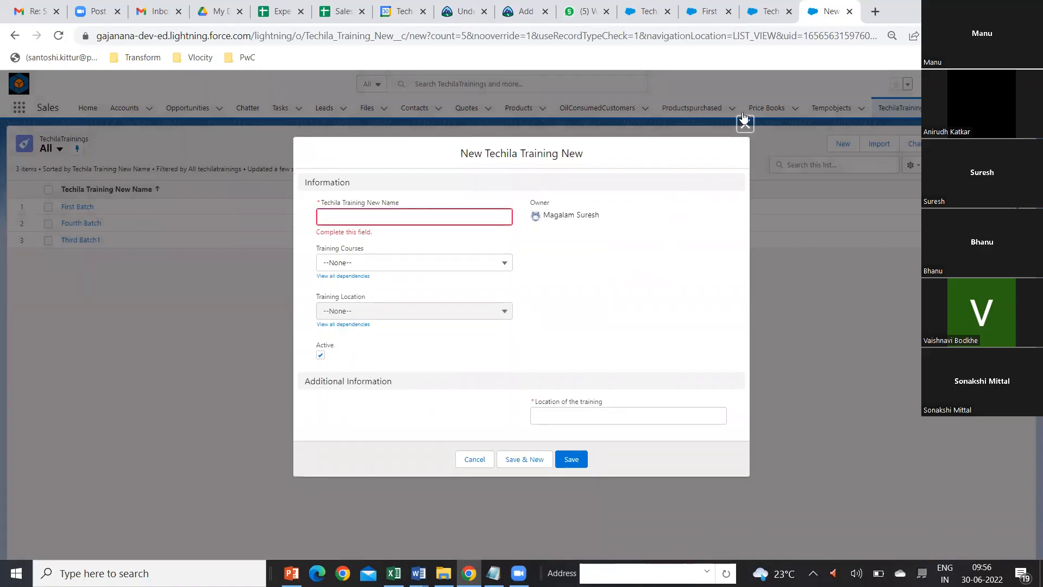
Step: In Setup's Object Manager, open the Fields & Relationships of the Techila Training New object
left_click(648, 11)
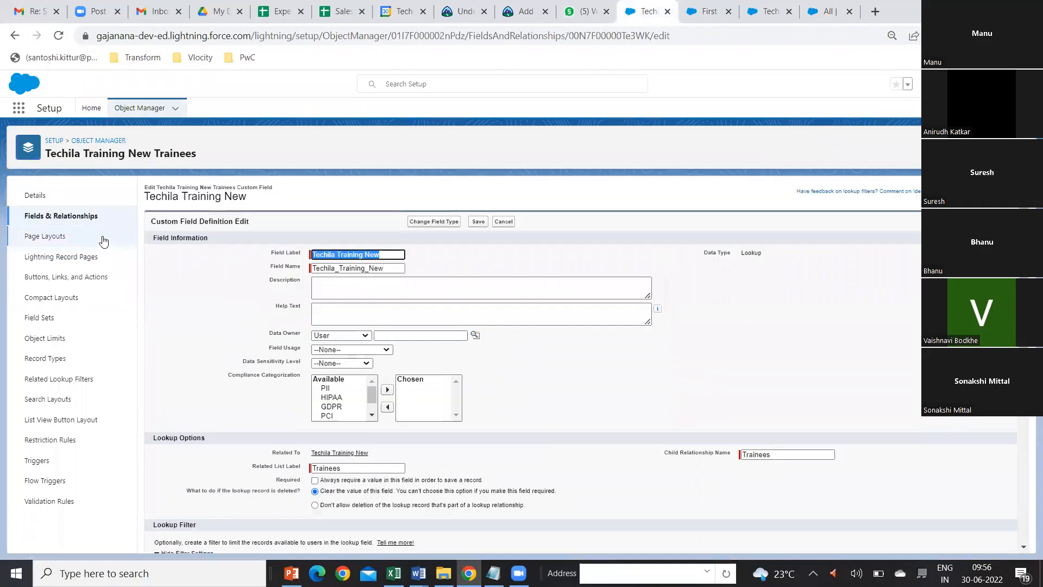
left_click(104, 142)
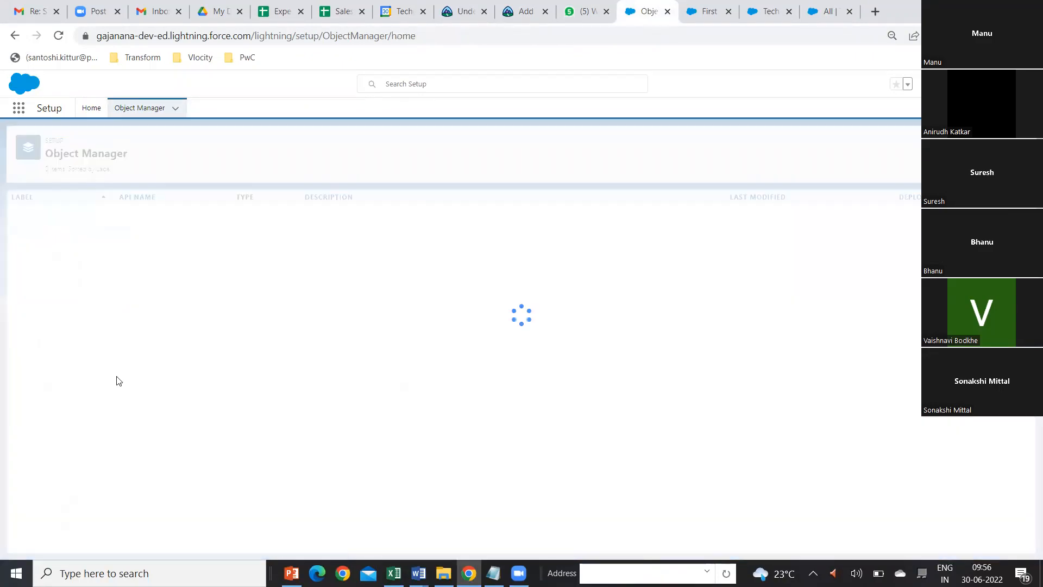
scroll(125, 422, "down", 20)
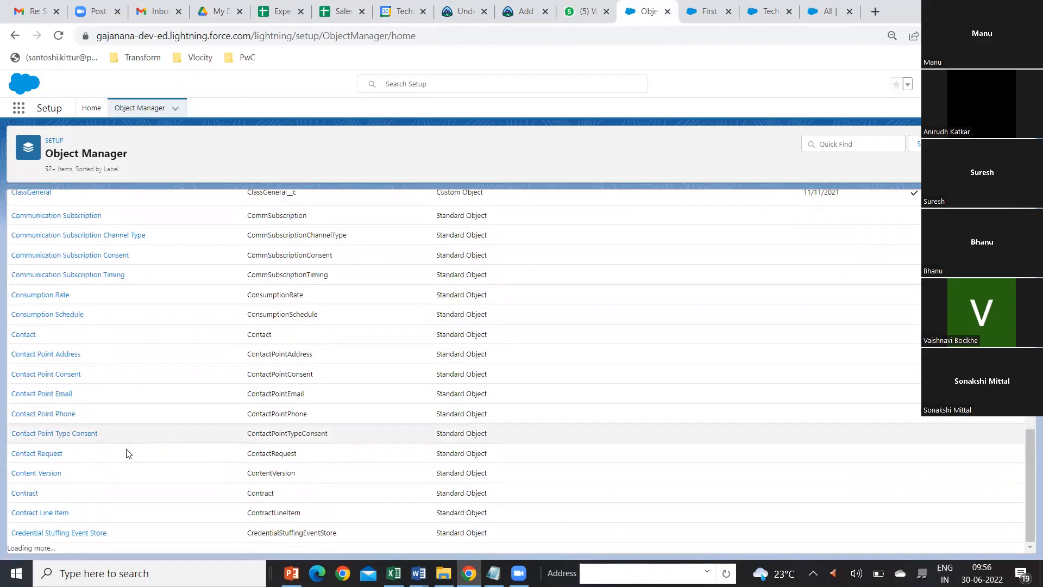
scroll(127, 456, "down", 20)
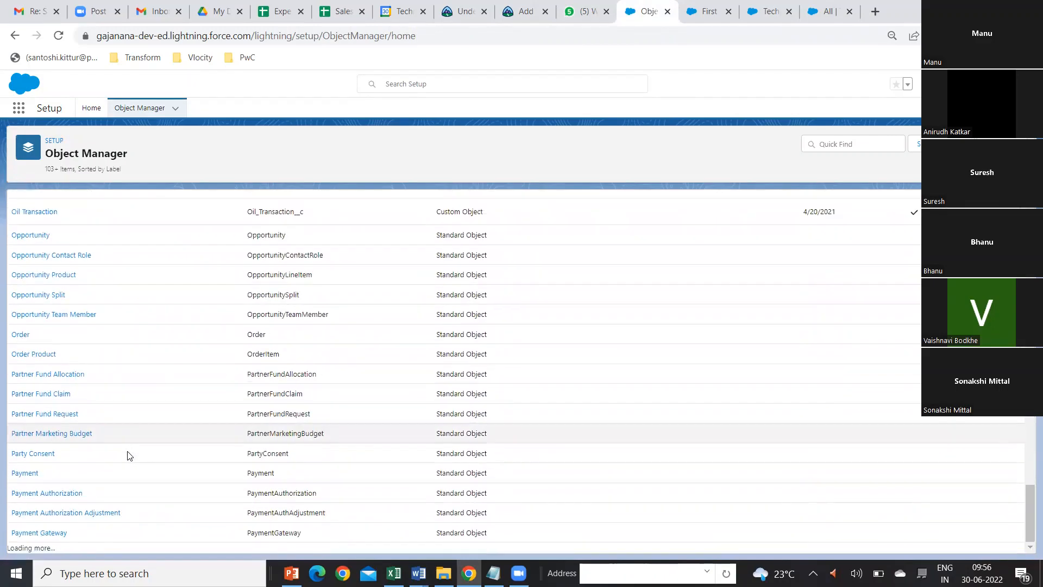
scroll(134, 454, "down", 18)
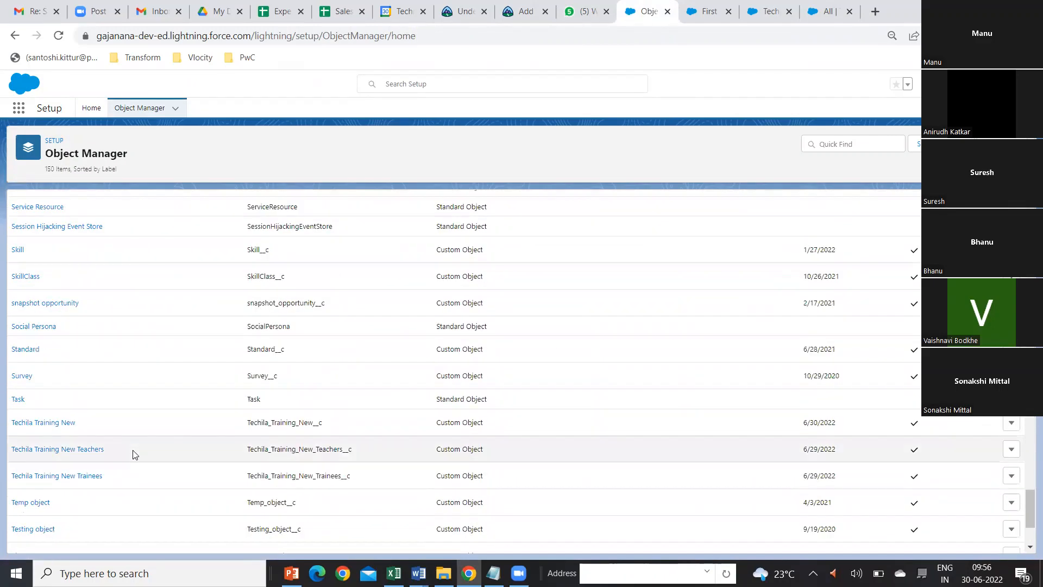
left_click(60, 428)
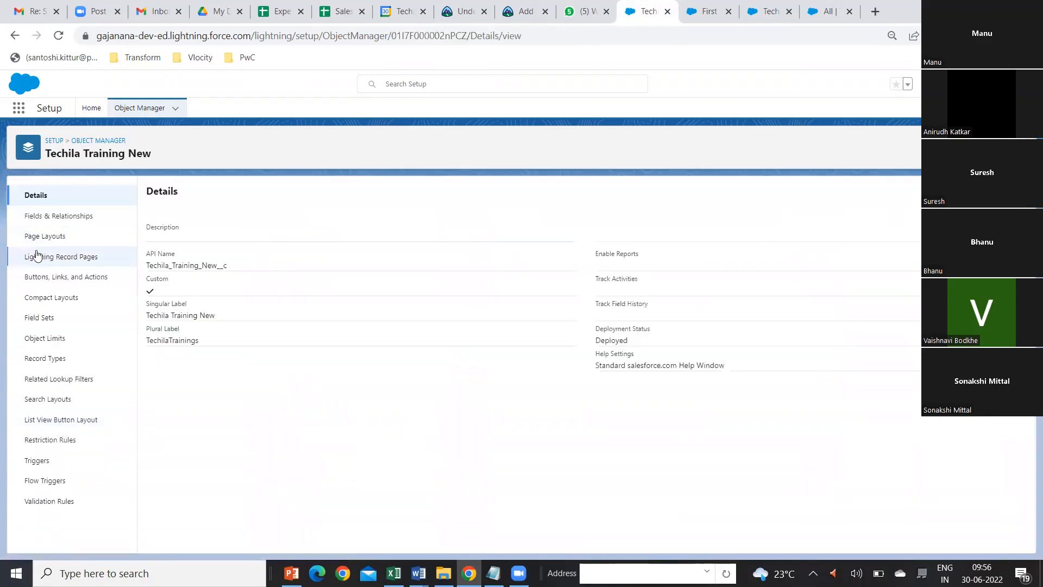
left_click(60, 222)
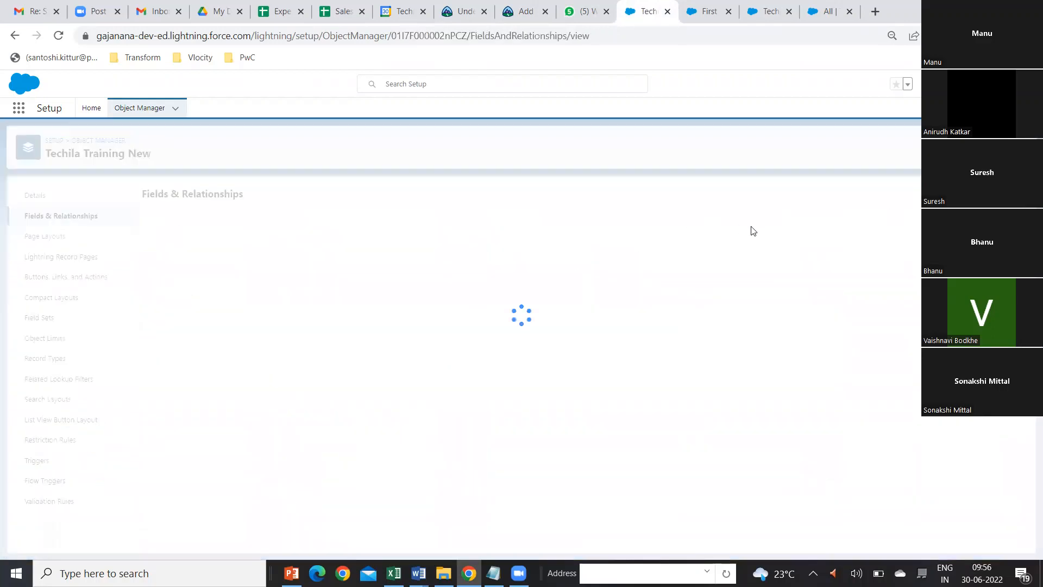
Step: Start a new custom field on Techila Training New with the Date data type and continue to its details
left_click(796, 194)
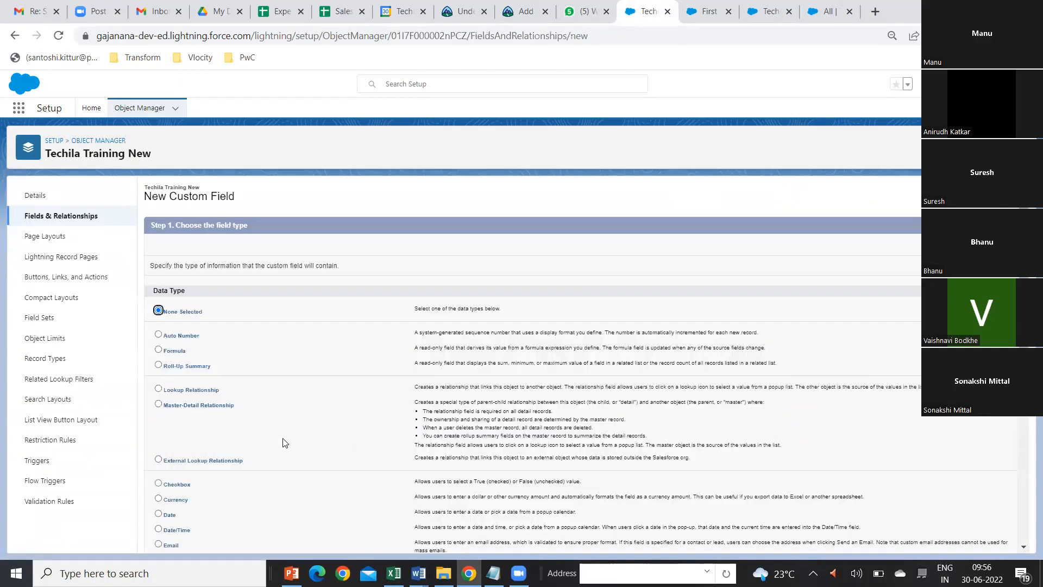
scroll(283, 441, "down", 4)
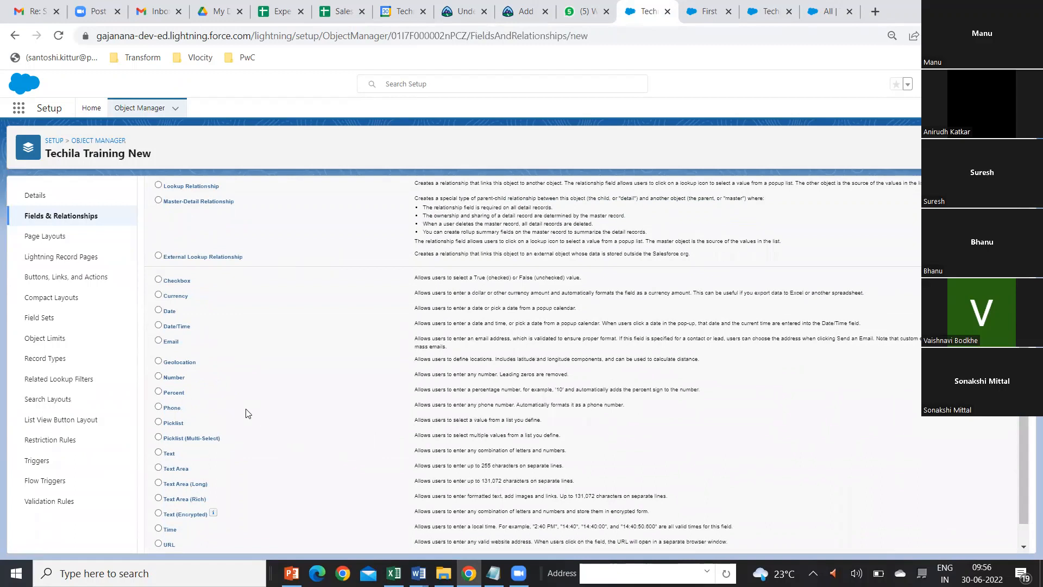
left_click(159, 310)
scroll(1000, 527, "down", 1)
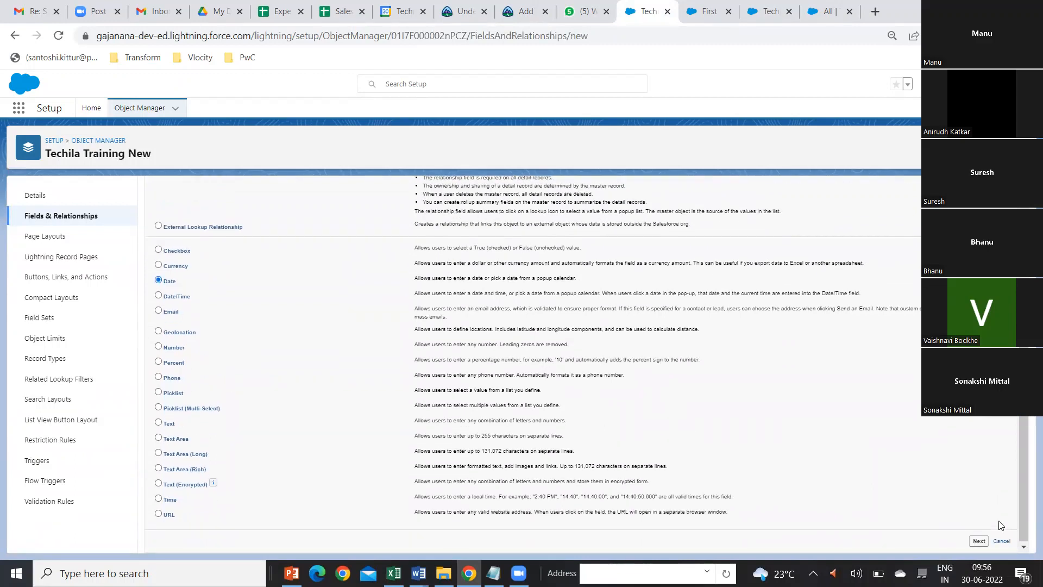
left_click(980, 542)
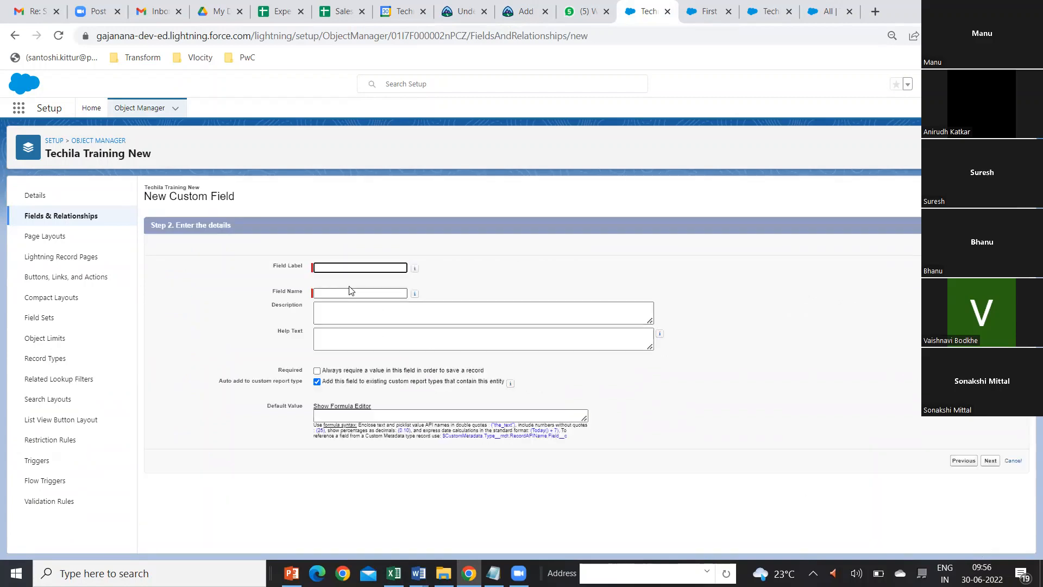
Step: Label the date field Course Start Date, save it with all page layouts included, and begin another custom field
left_click(344, 272)
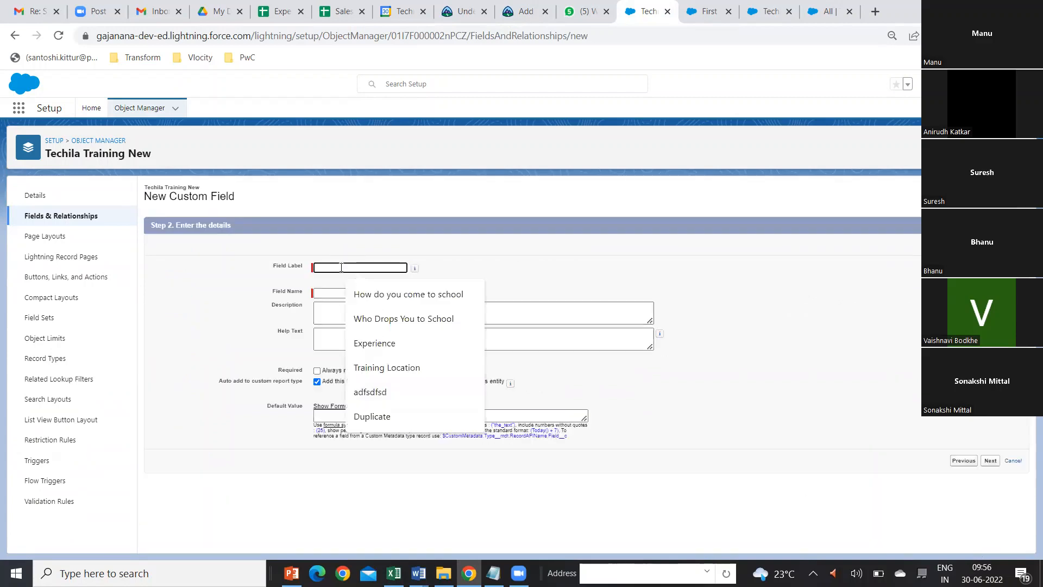
type("Course")
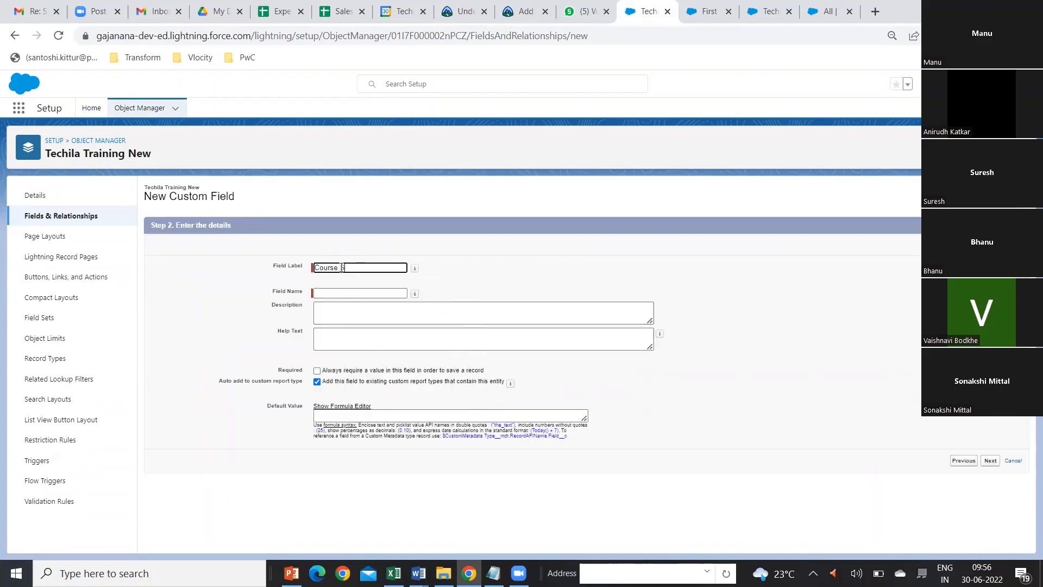
type(" Start Date")
key("Tab")
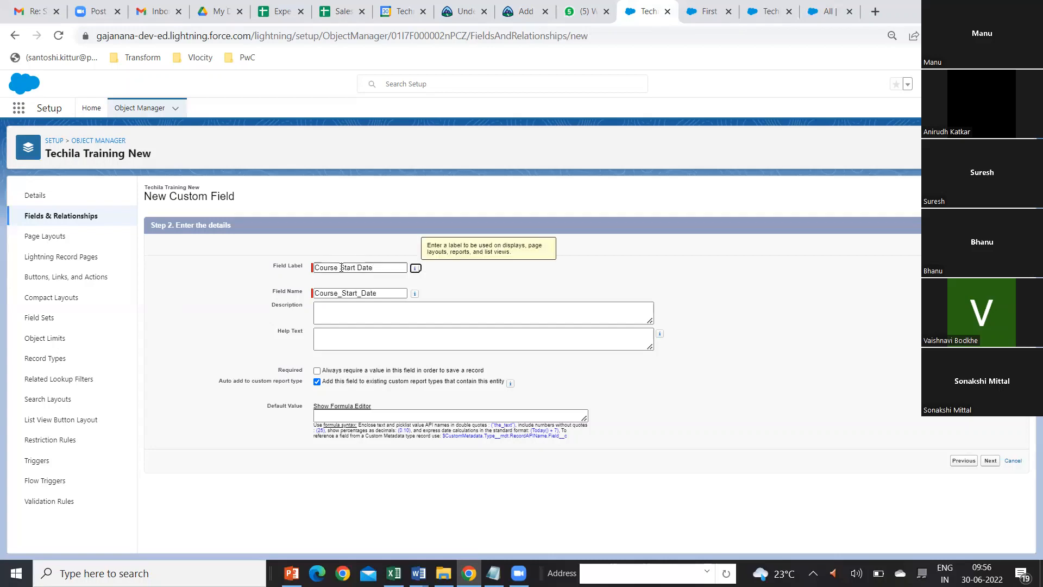
left_click(990, 461)
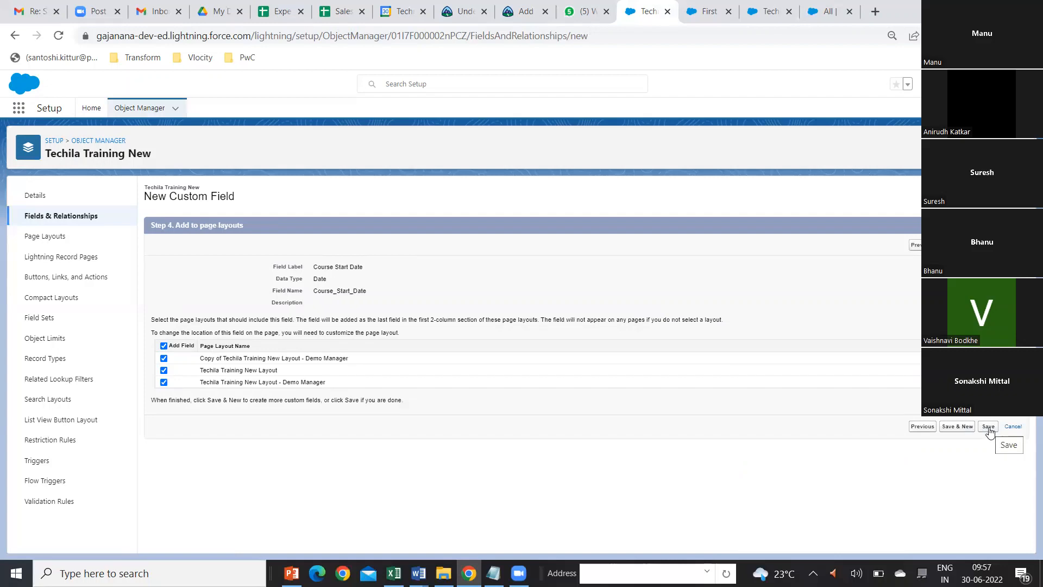
left_click(960, 428)
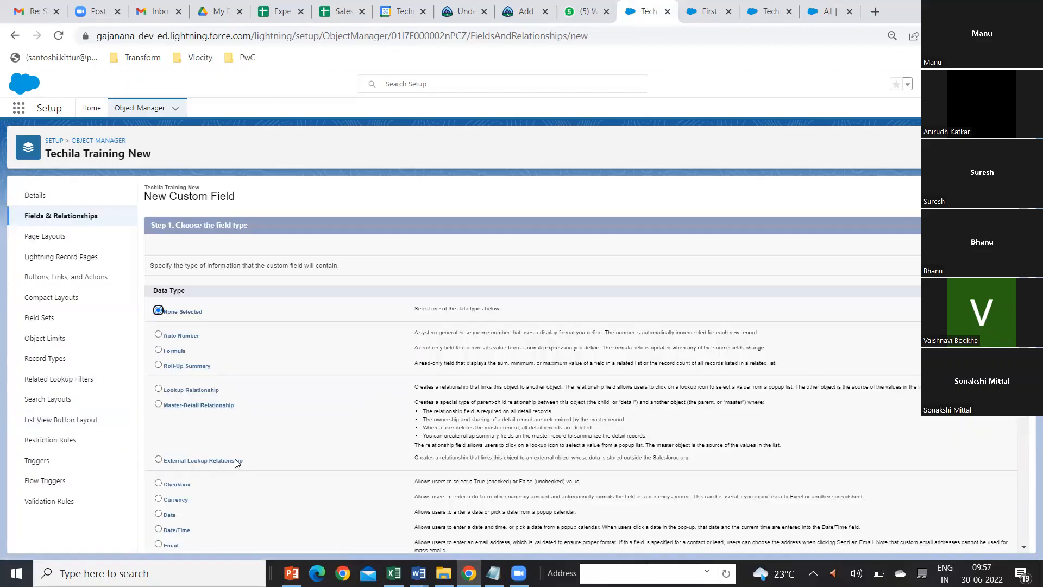
Step: Choose Formula as the data type of the second custom field and continue to its output type
scroll(246, 457, "down", 4)
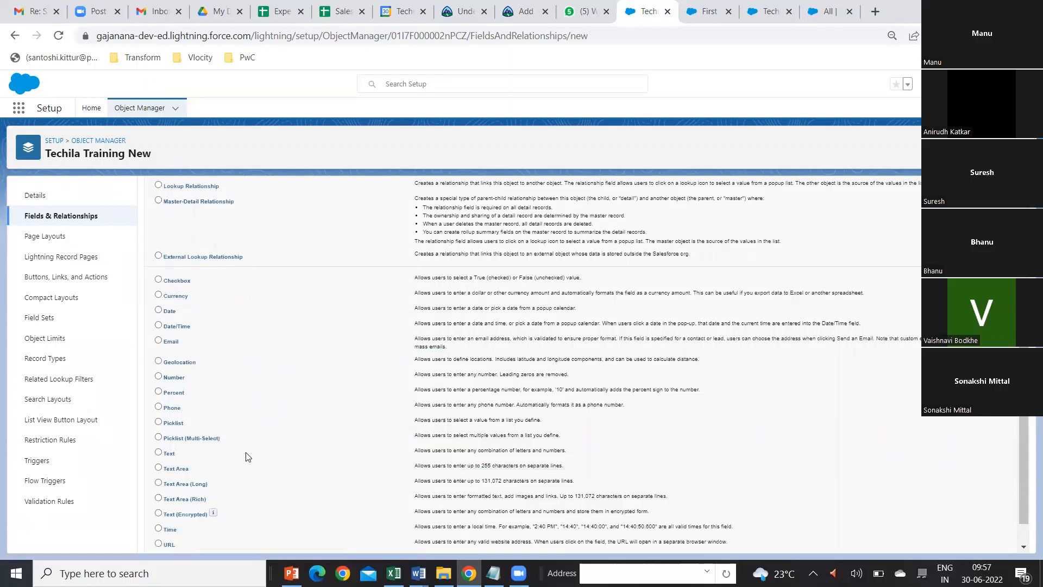
scroll(259, 441, "up", 1)
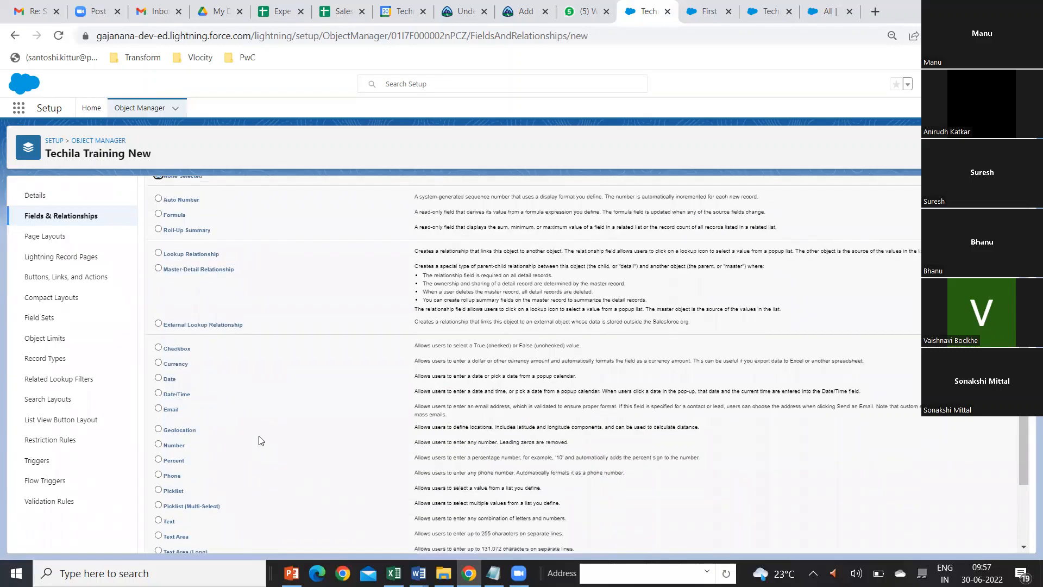
left_click(159, 215)
scroll(1010, 544, "up", 2)
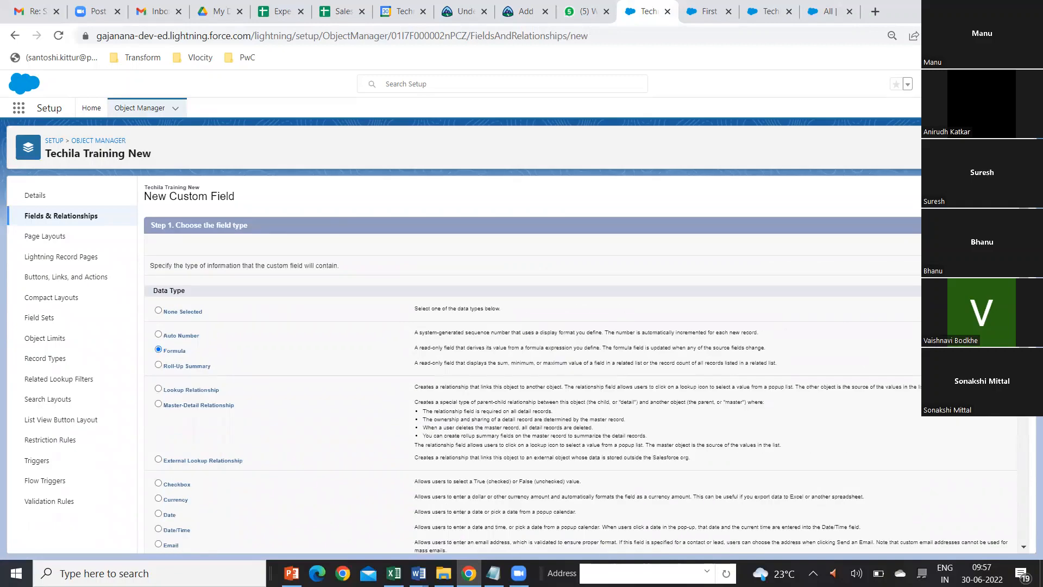
left_click(979, 245)
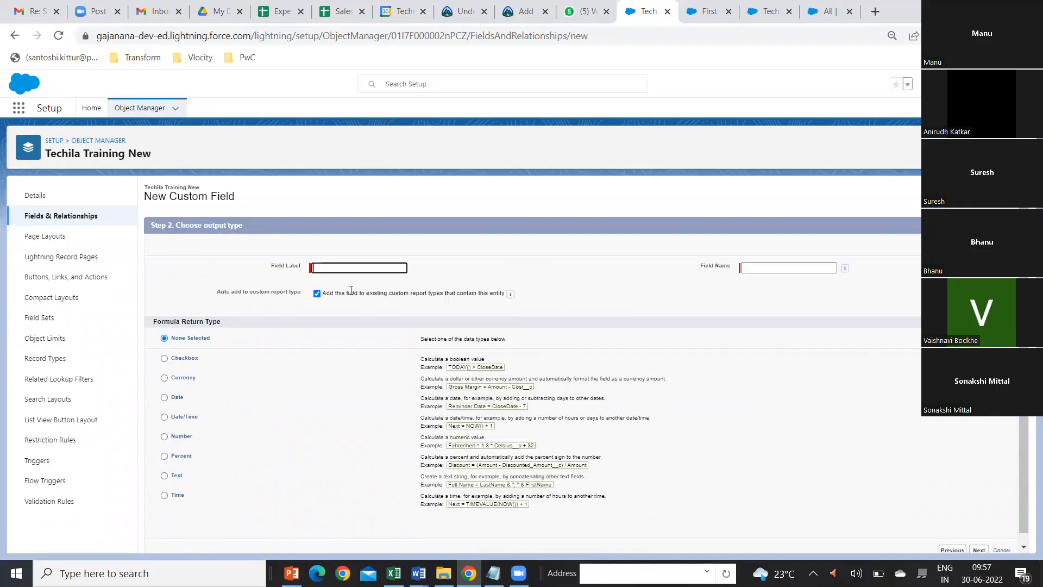
Step: Label the formula field Course End Date, set its return type to Date, and continue to the formula editor
type("Reg")
key("BackSpace")
key("BackSpace")
key("BackSpace")
key("BackSpace")
key("BackSpace")
type("Course End Date")
key("Tab")
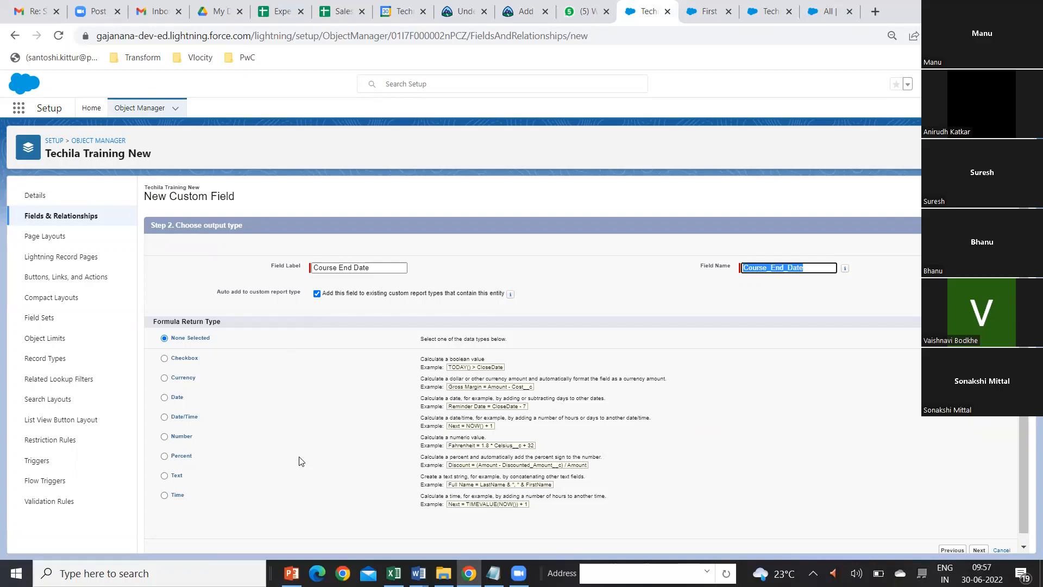
left_click(163, 399)
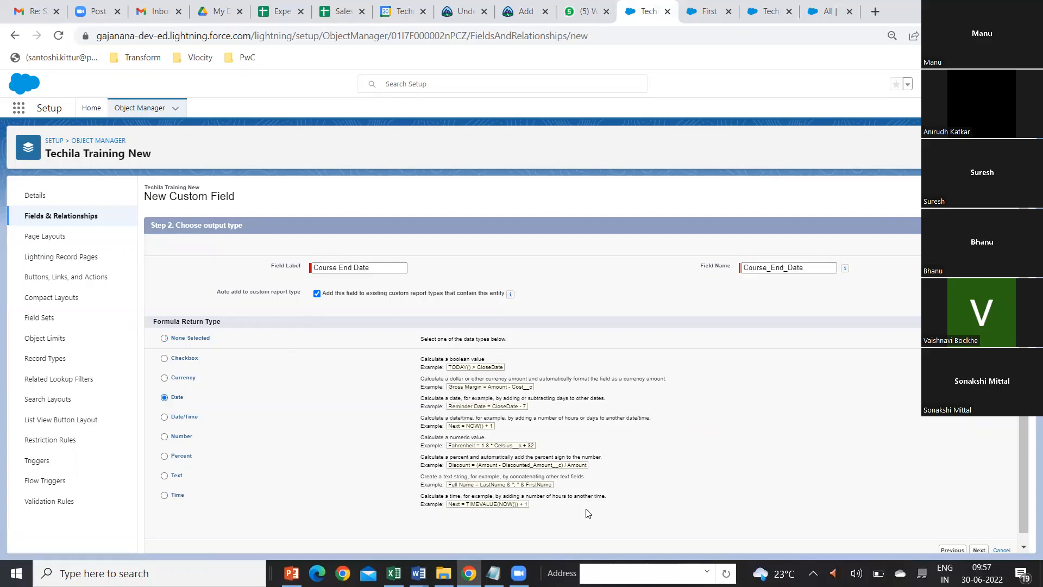
left_click(978, 550)
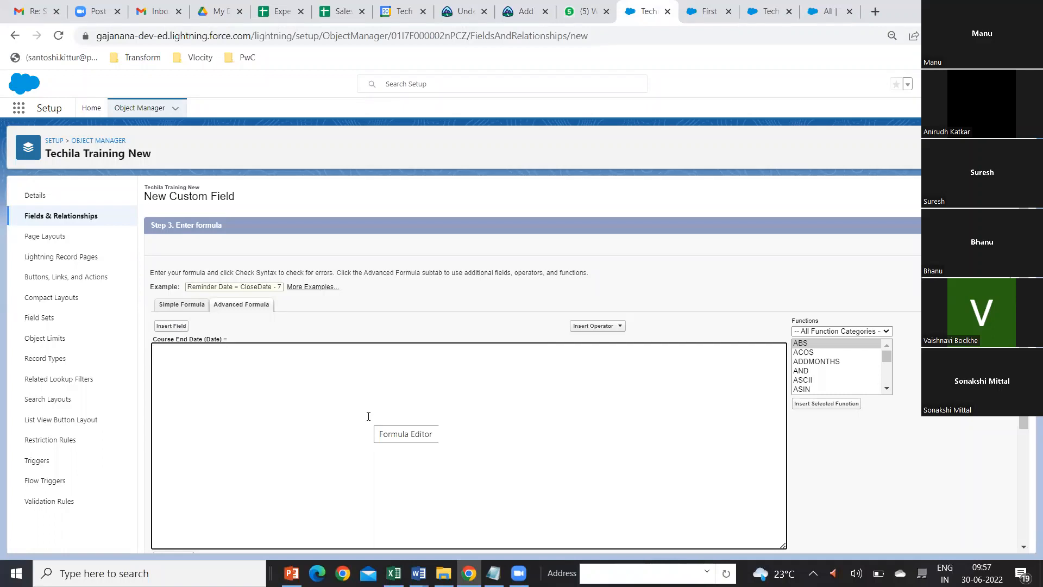
Step: Build the Course End Date formula as Course_Start_Date__c + 20 using the inserted field and Add operator, and check its syntax
left_click(172, 326)
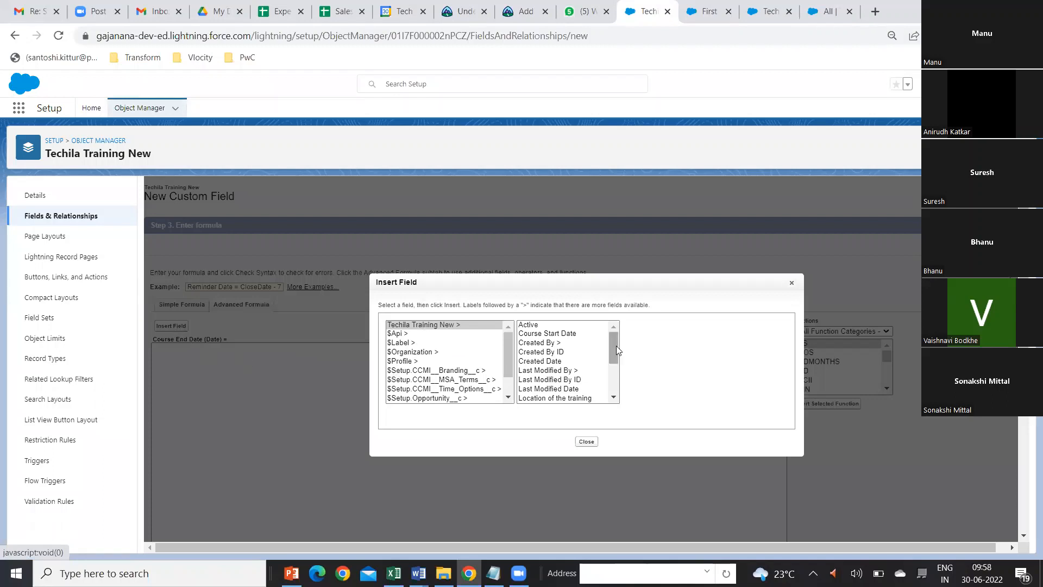
left_click(576, 334)
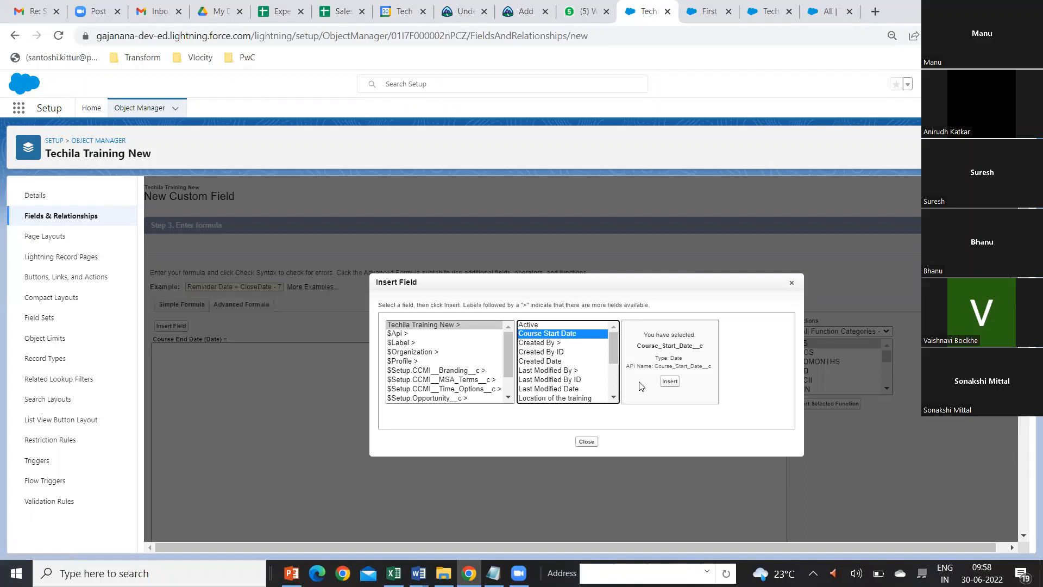
left_click(670, 382)
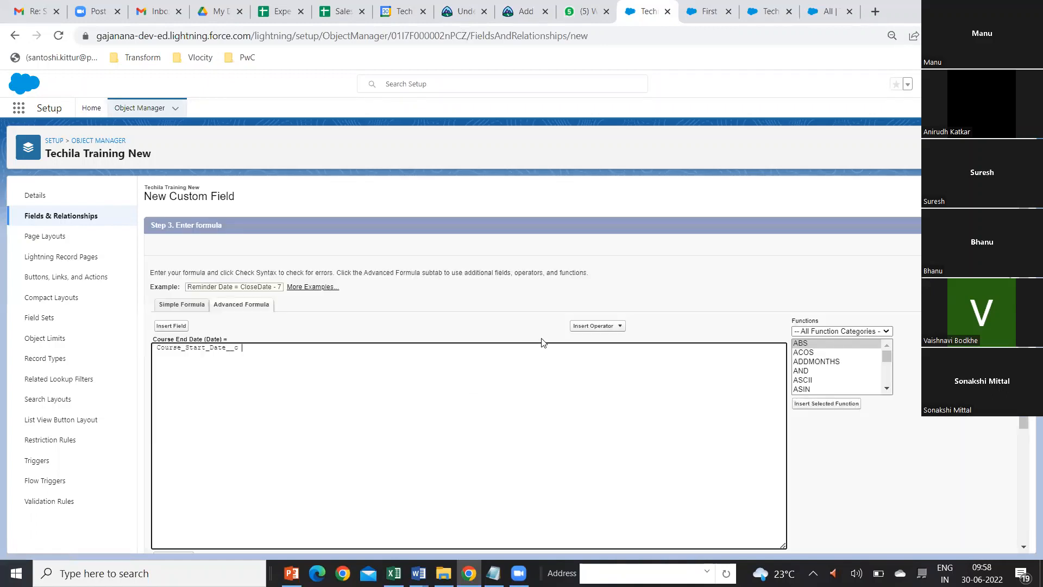
left_click(619, 327)
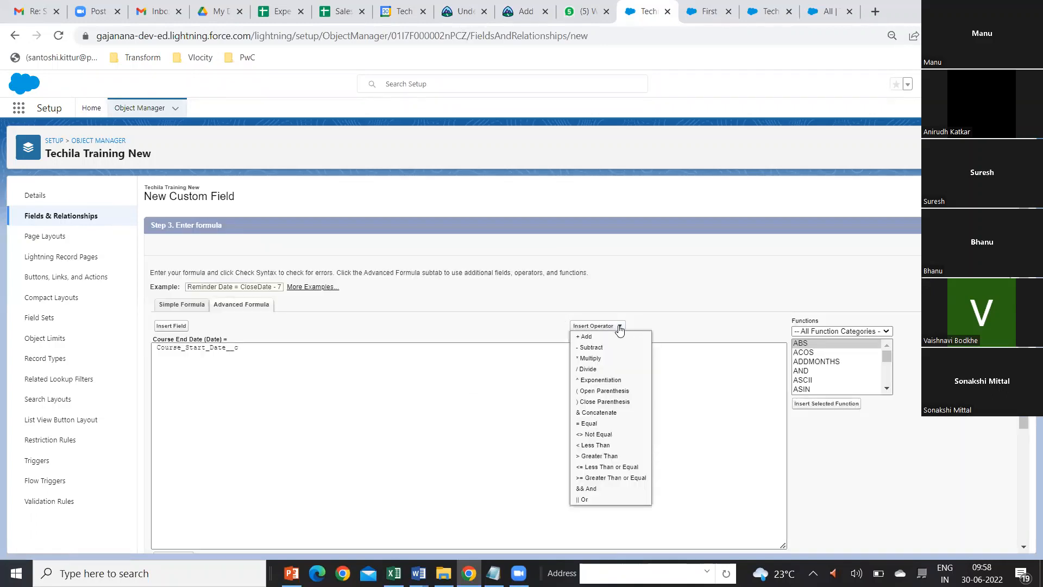
left_click(591, 337)
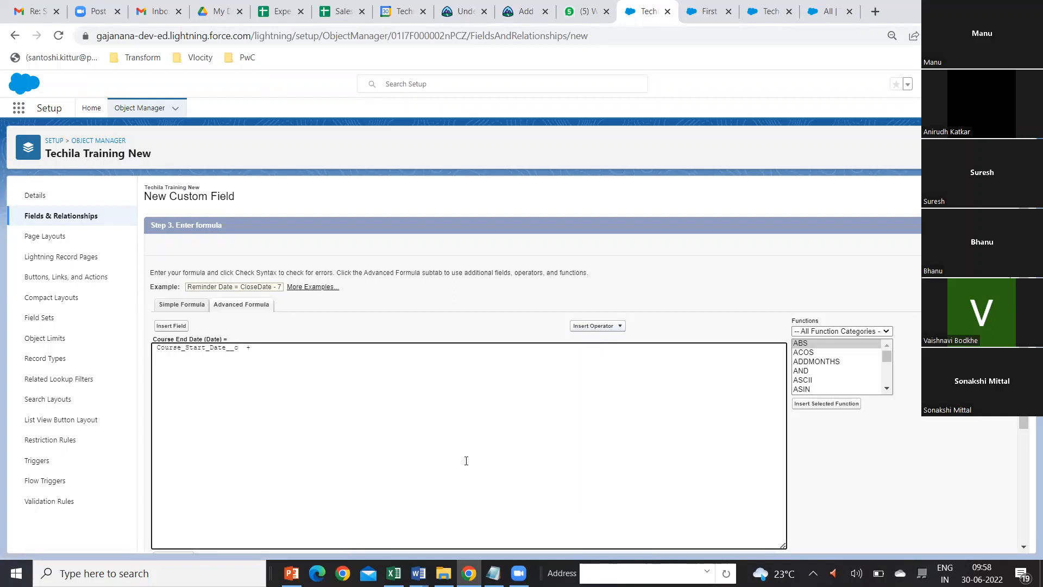
type("20")
scroll(417, 480, "down", 3)
left_click(173, 380)
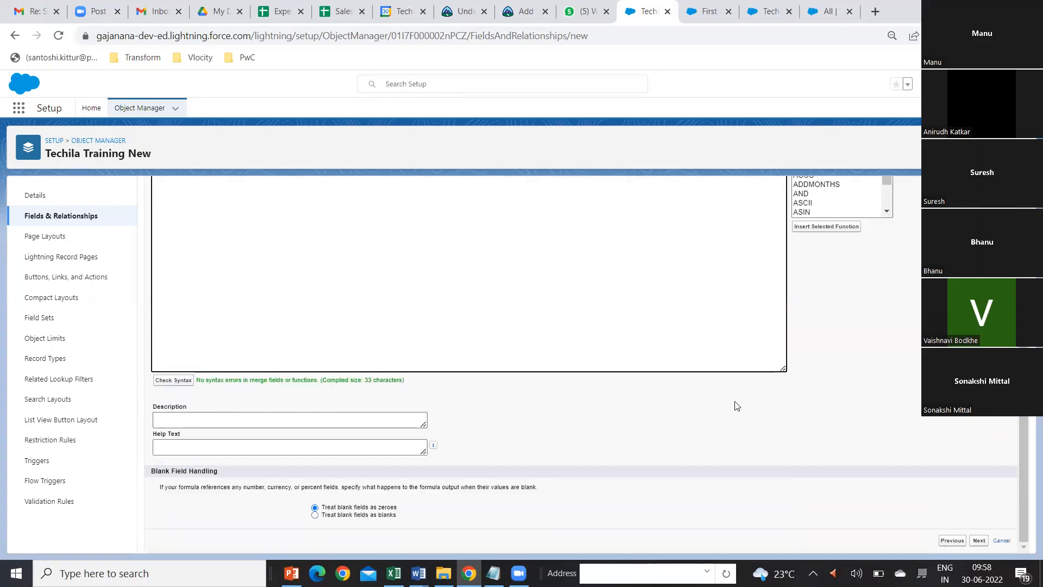
Step: Review the end date formula, continue with the default field-level security, and save the Course End Date field
scroll(748, 368, "up", 1)
scroll(748, 369, "down", 1)
scroll(747, 369, "up", 3)
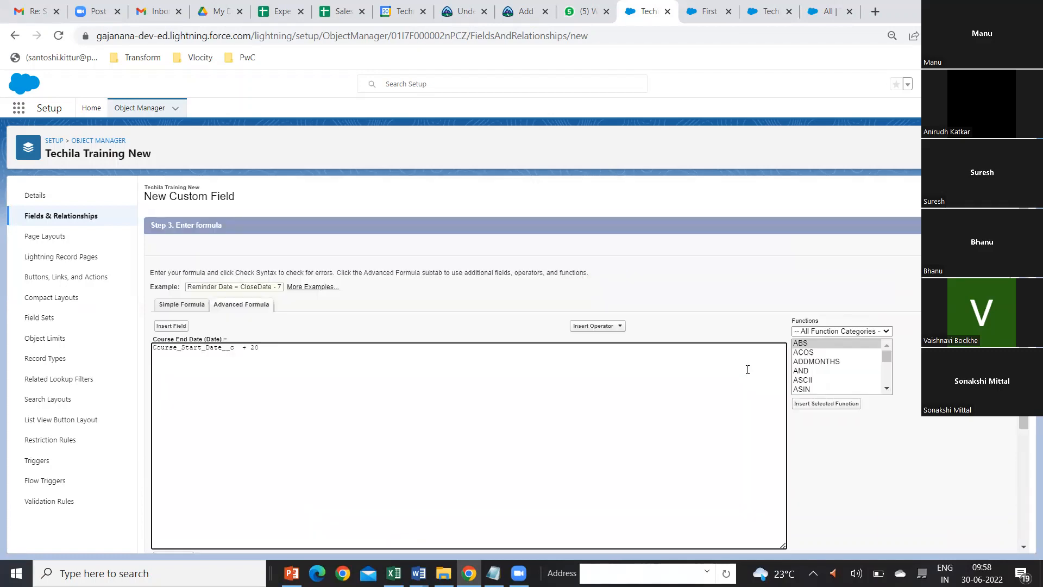
scroll(748, 369, "down", 3)
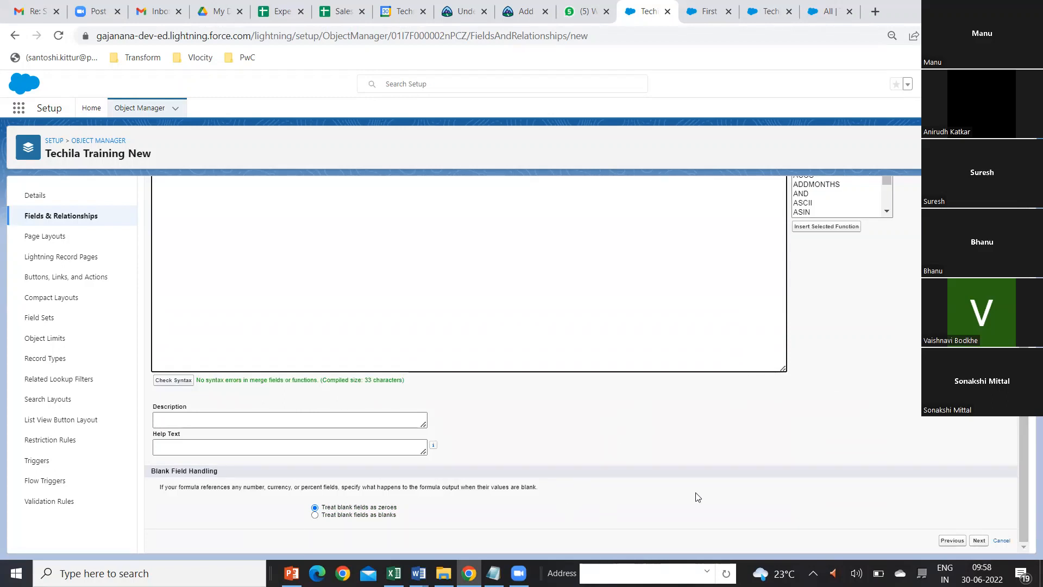
left_click(980, 542)
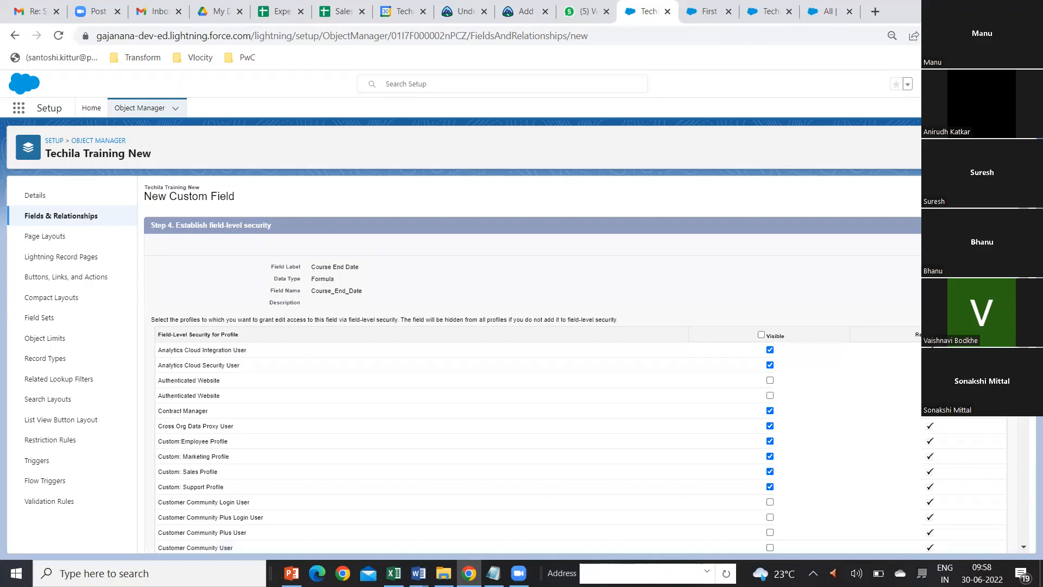
left_click(990, 428)
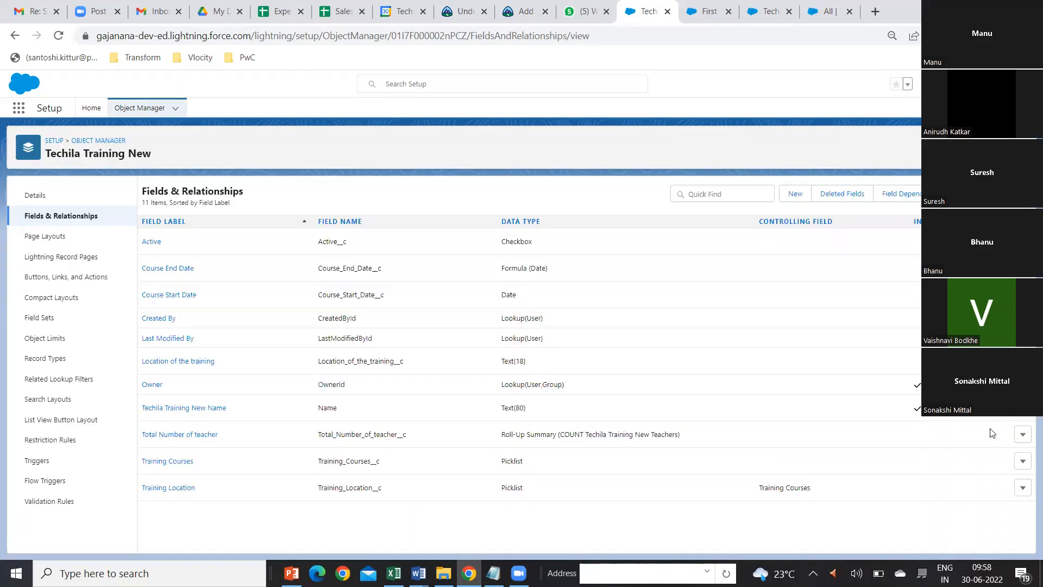
Step: Start a new record from the TechilaTrainings list in the Sales app and name it Fifth Batch
left_click(715, 13)
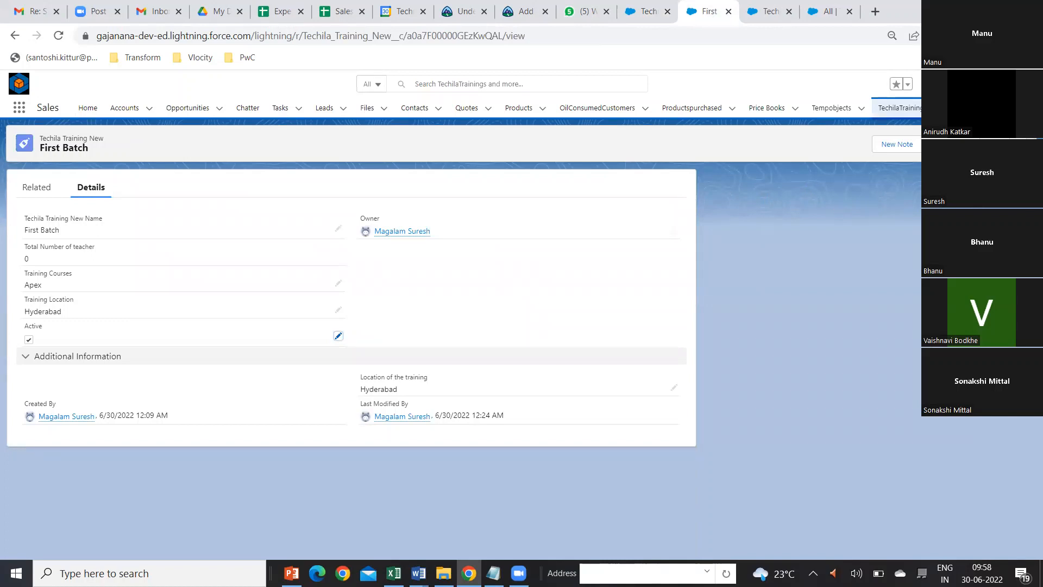
left_click(887, 108)
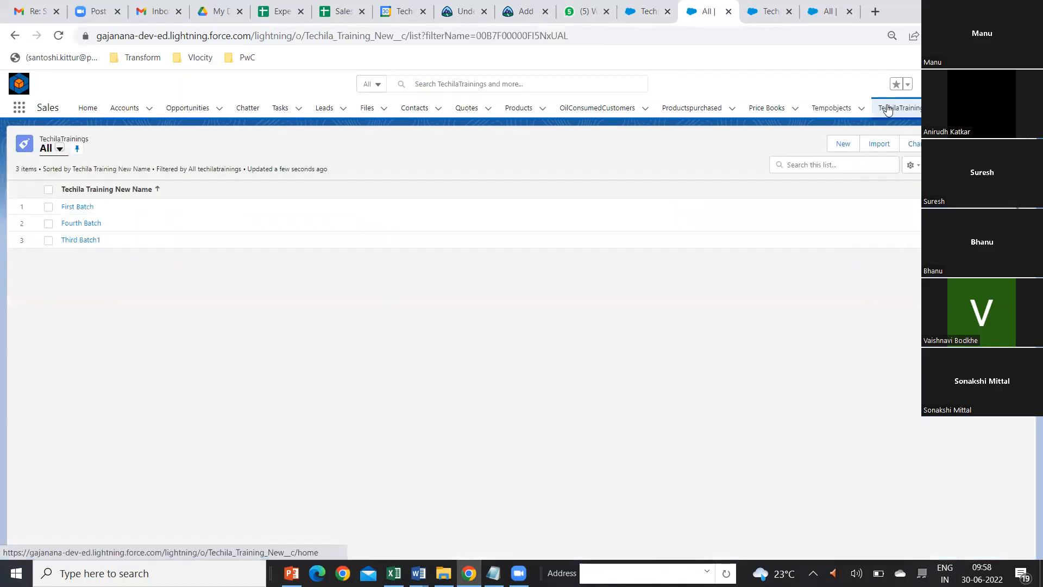
left_click(845, 146)
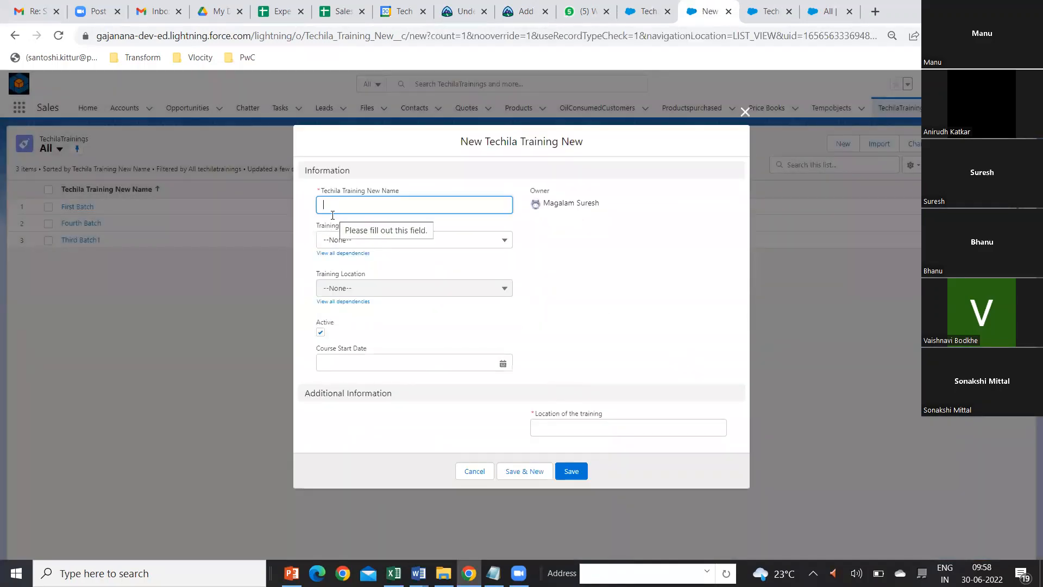
type("First")
key("BackSpace")
key("BackSpace")
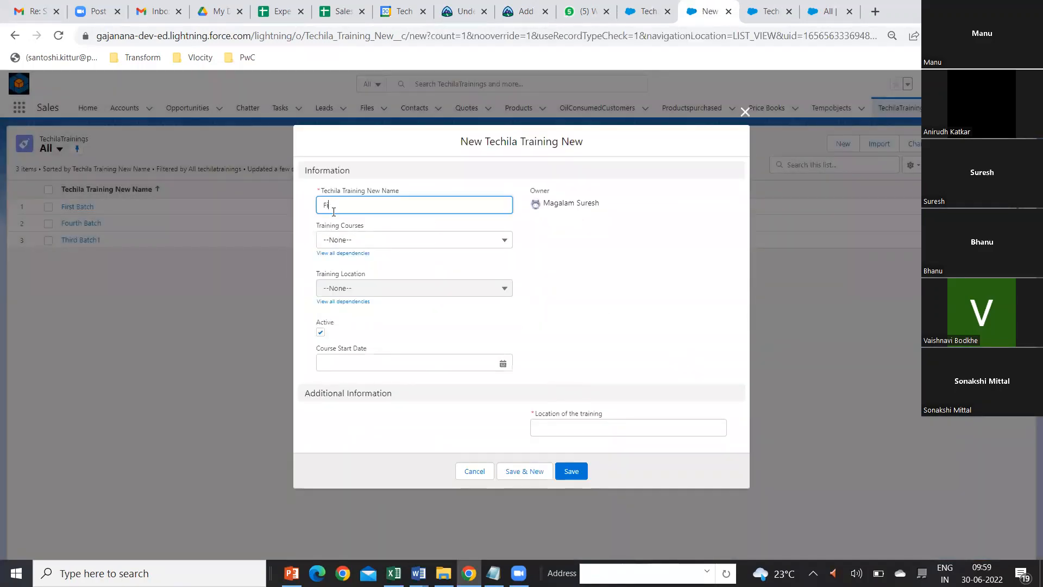
type("fth Batch")
Step: Set the training course to JavaScript, the training location to Hyderabad, and the required Location of the training to Hyderabad
left_click(420, 244)
left_click(375, 359)
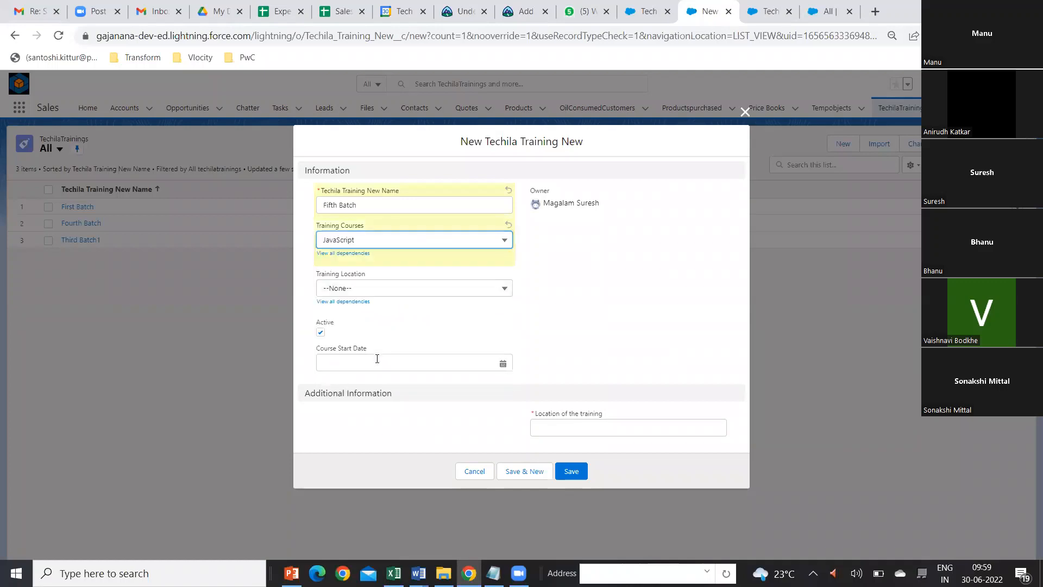
left_click(486, 289)
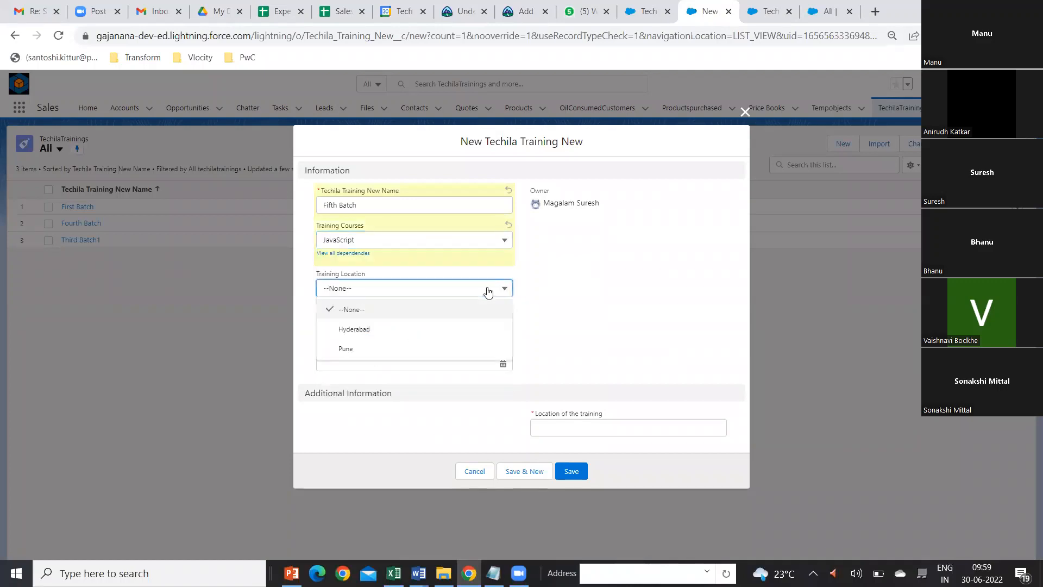
left_click(416, 330)
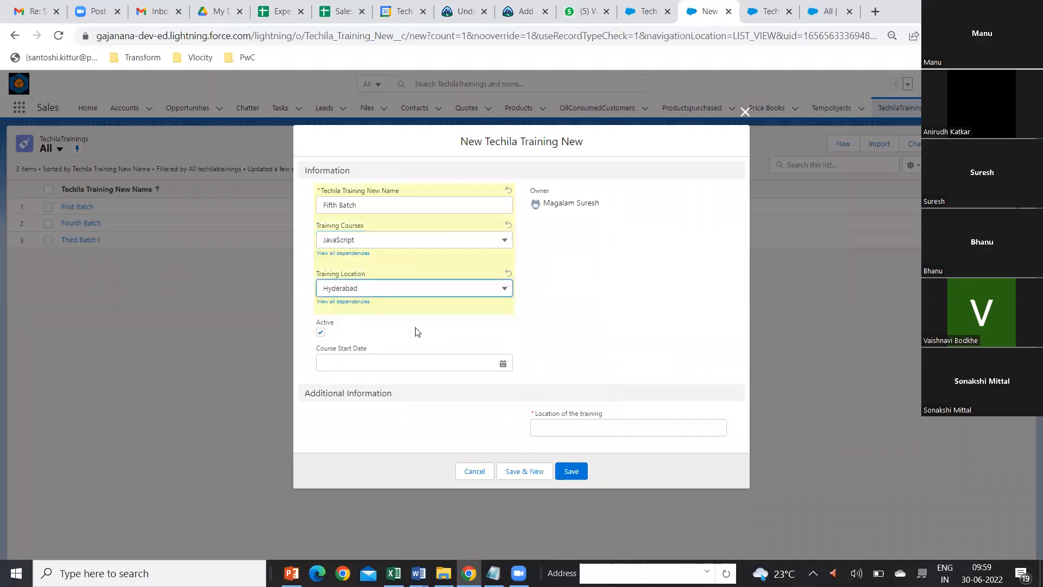
left_click(555, 429)
type("Hyderabad")
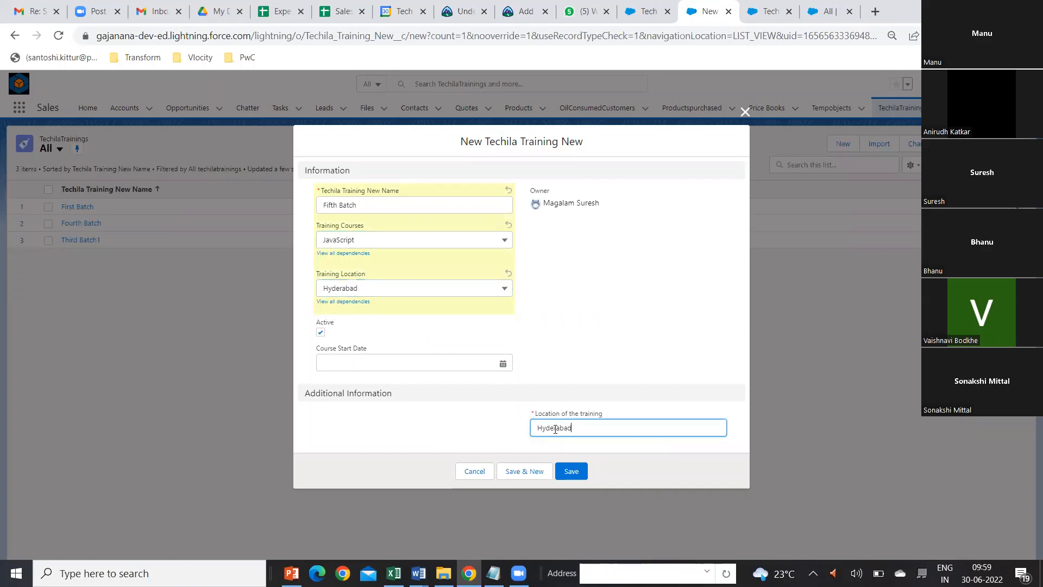
Step: Set the Course Start Date to 6/1/2022 and save the Fifth Batch record
left_click(503, 364)
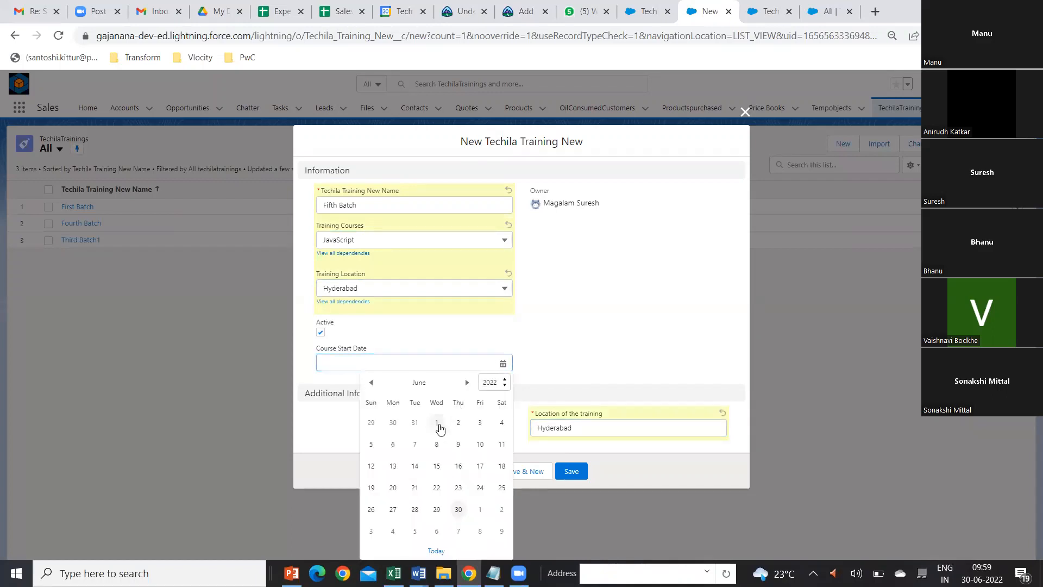
left_click(436, 423)
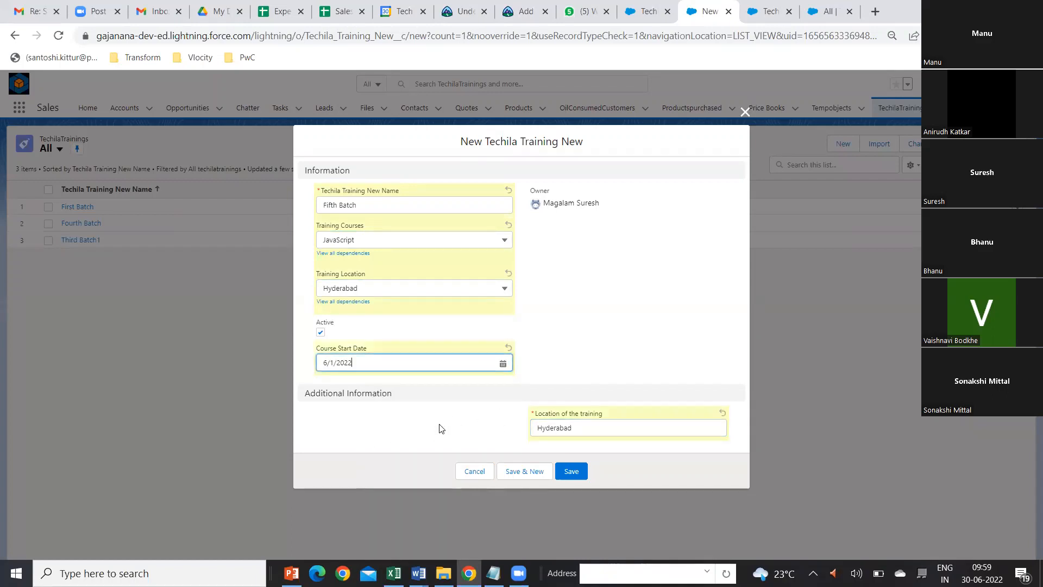
left_click(574, 474)
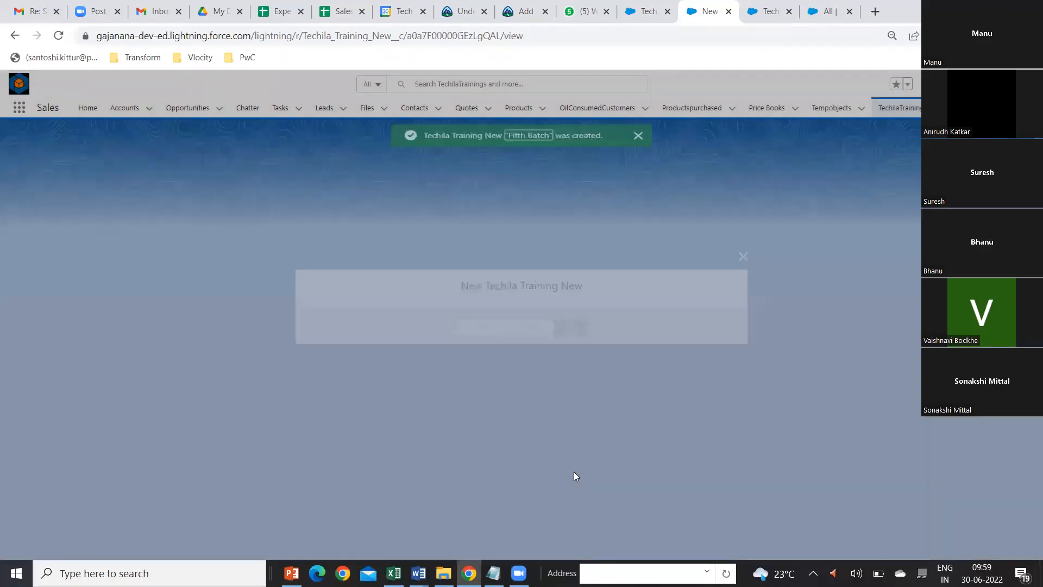
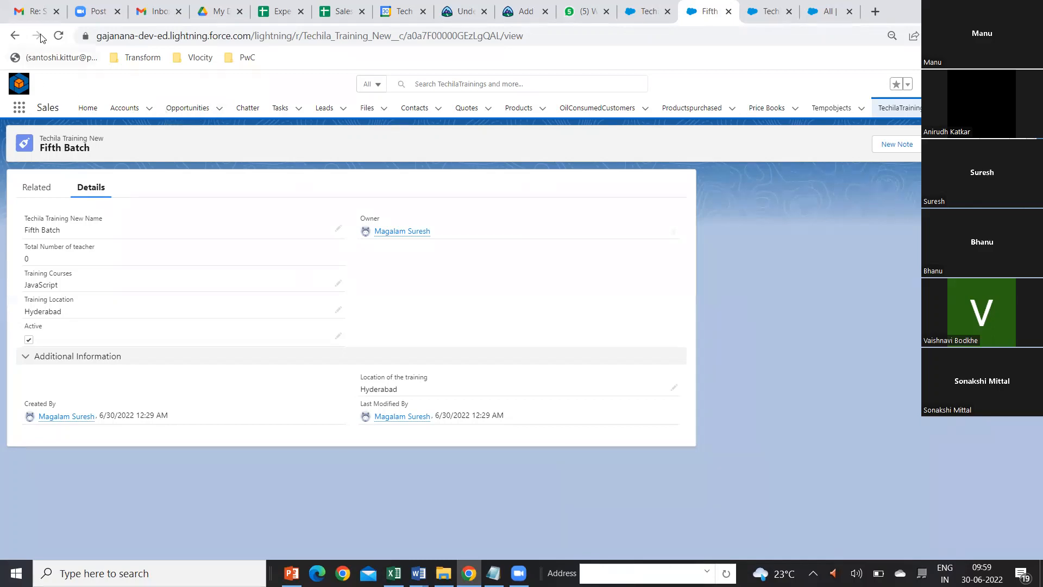
Step: Reload the Fifth Batch record and check its Course Start Date and Course End Date values
left_click(59, 36)
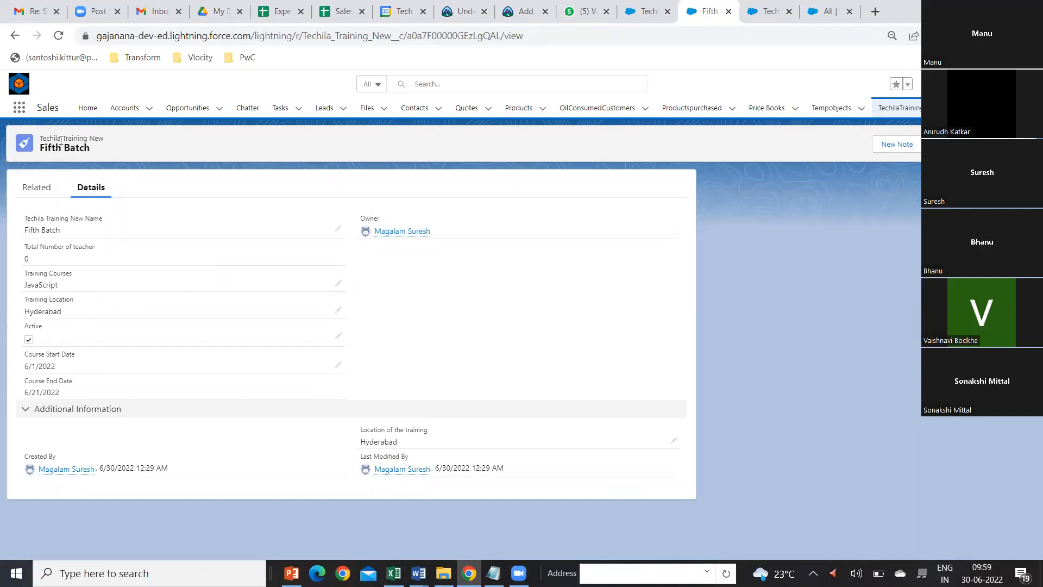
left_click_drag(59, 367, 25, 354)
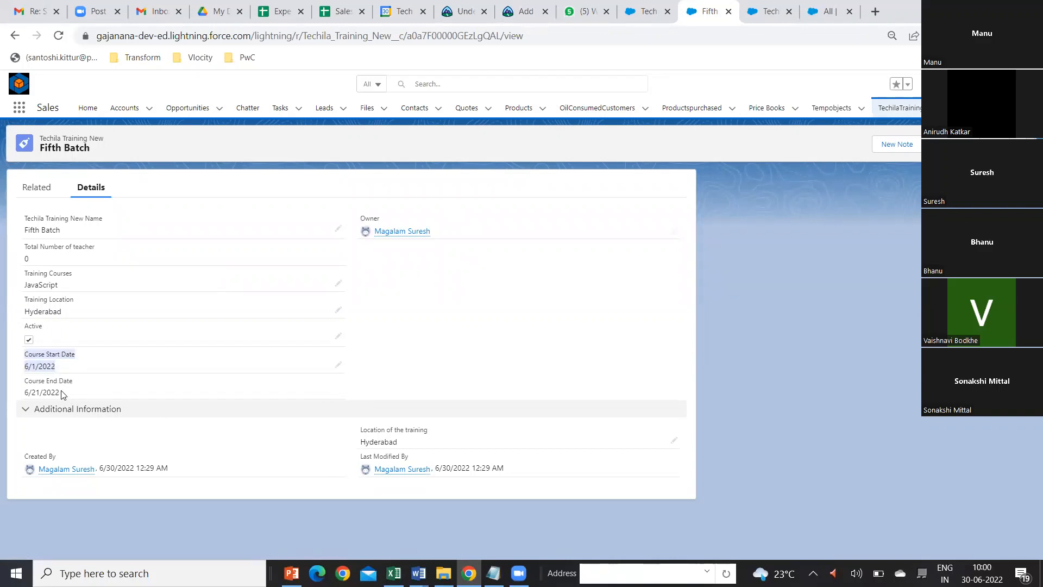
left_click_drag(60, 393, 20, 393)
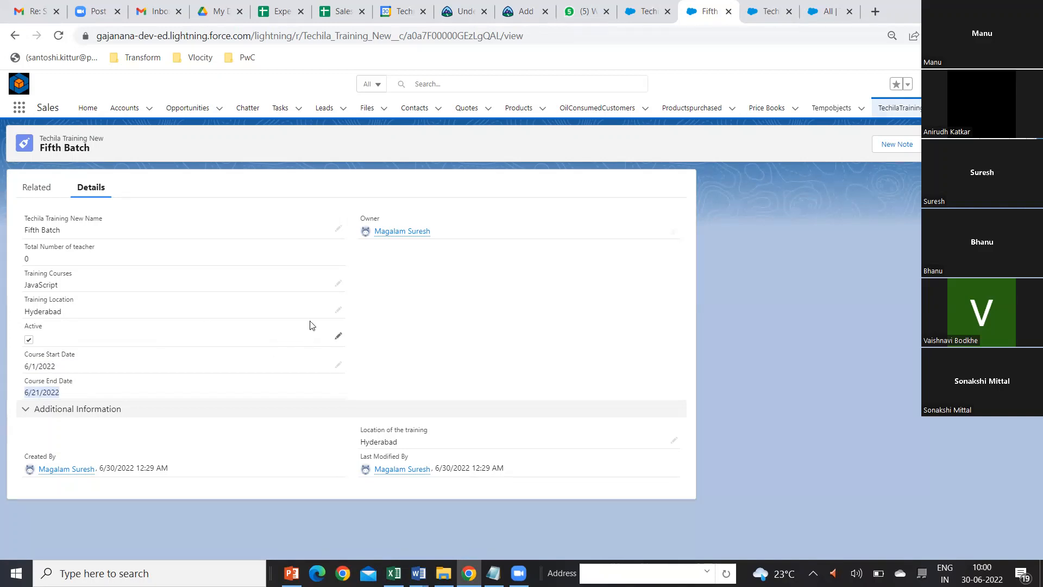
Step: Edit the Fifth Batch record, set its Course Start Date to 6/7/2022, and save it
left_click(938, 144)
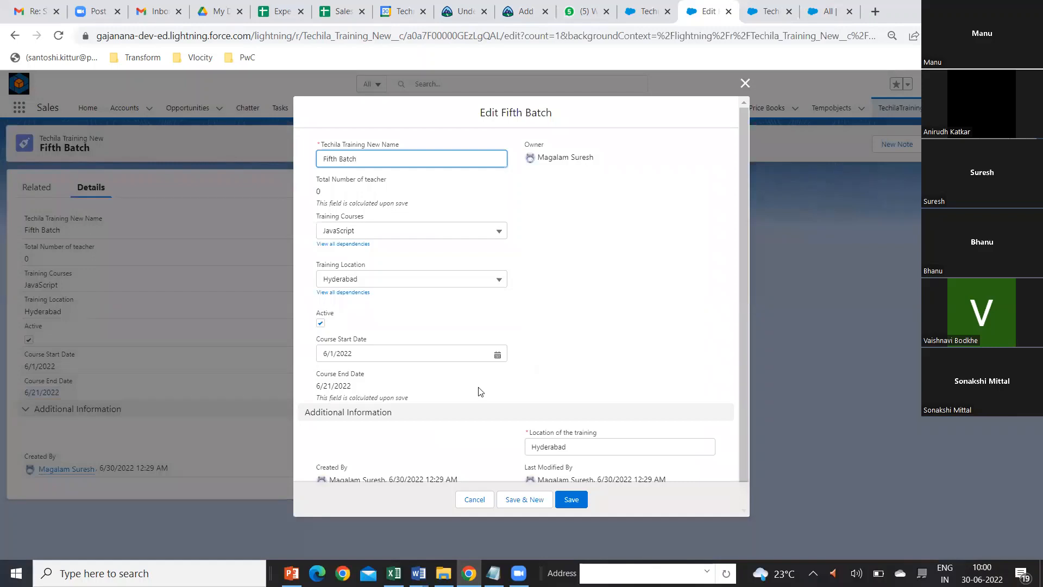
left_click(496, 355)
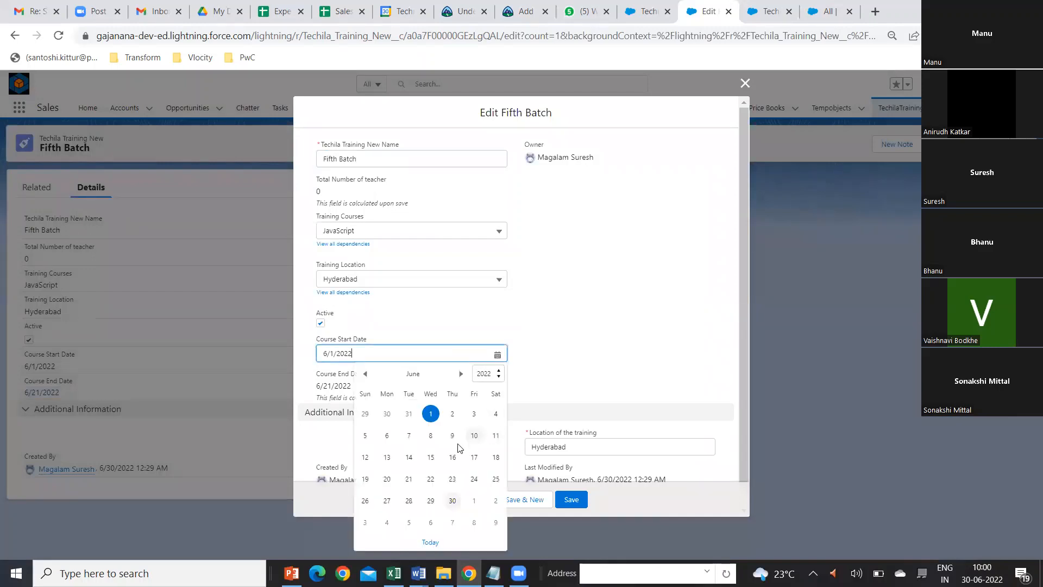
left_click(409, 435)
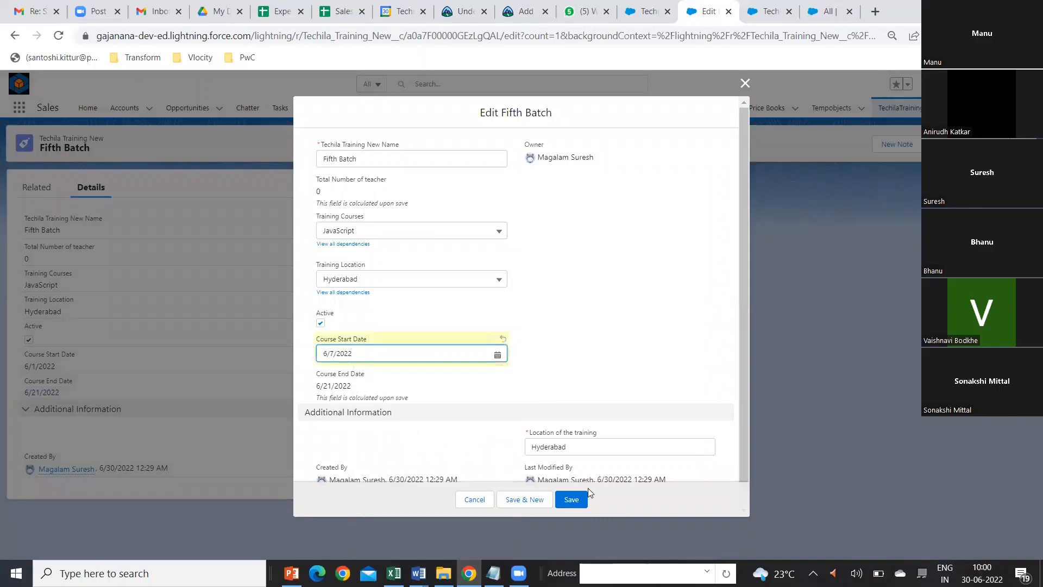
left_click(573, 504)
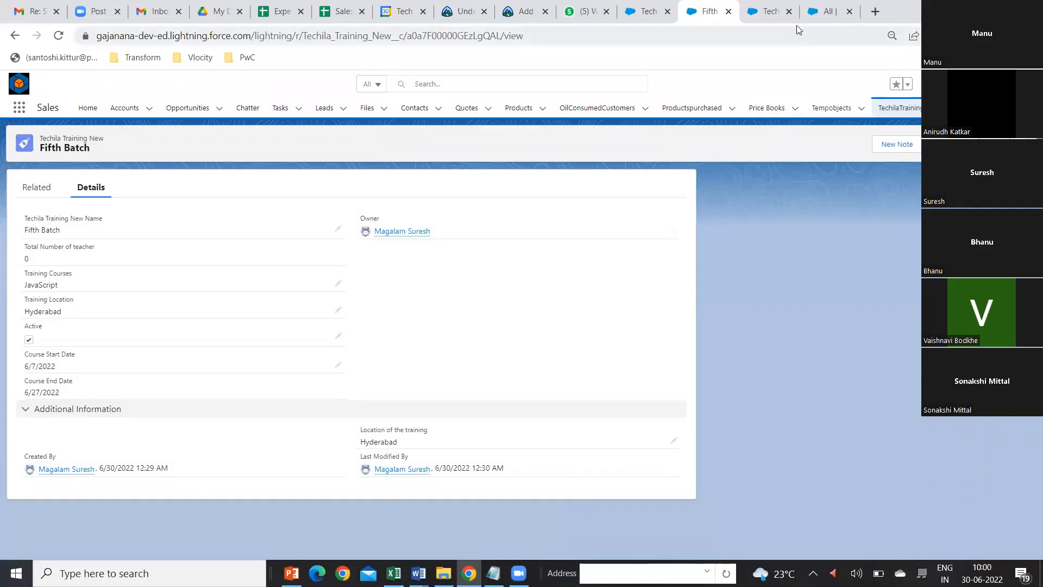
Step: Open the Course End Date field definition in Setup for editing, review its formula, and leave without saving
left_click(642, 16)
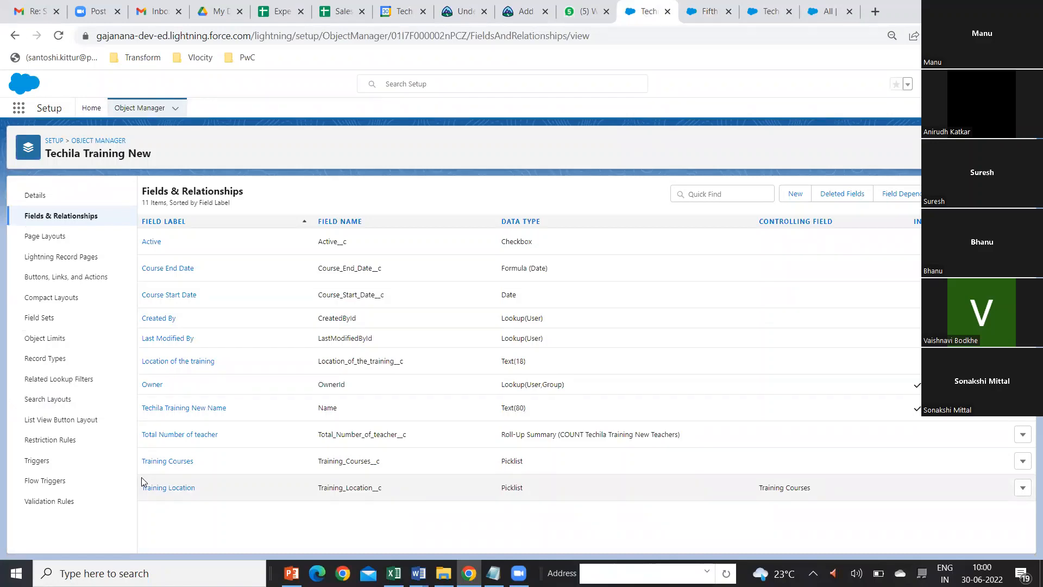
left_click(177, 270)
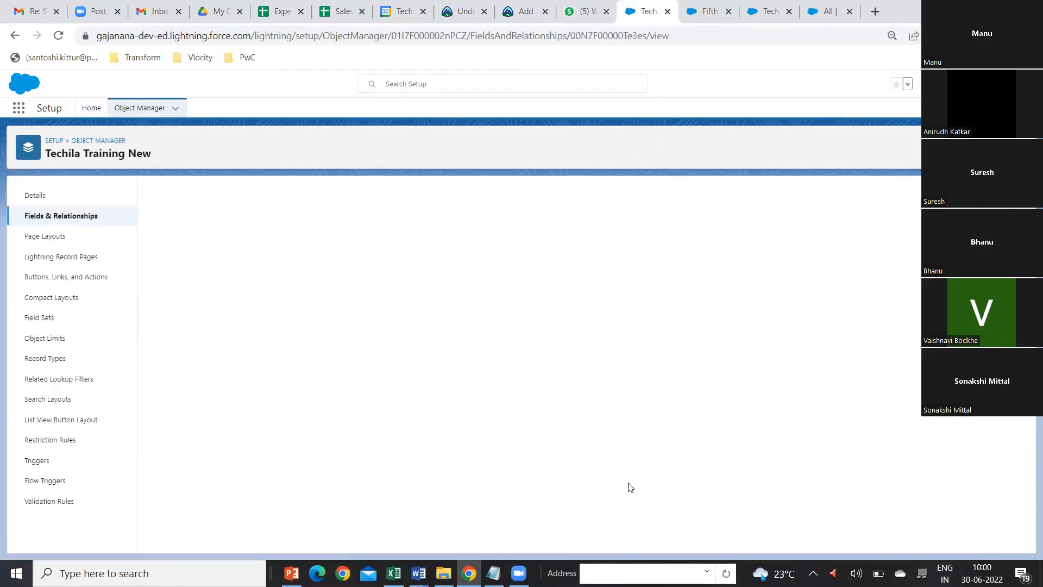
left_click(425, 239)
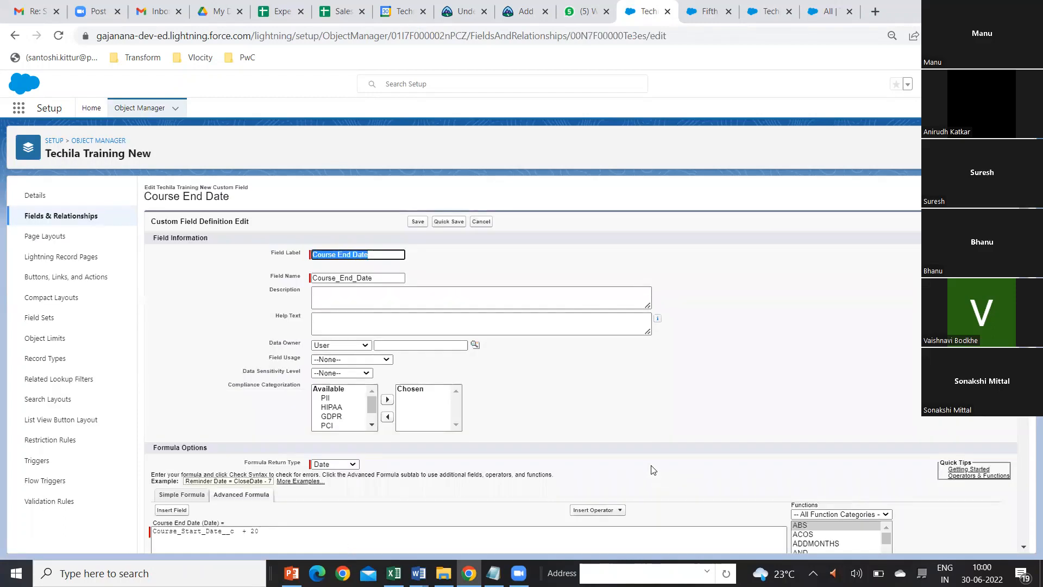
scroll(489, 412, "down", 3)
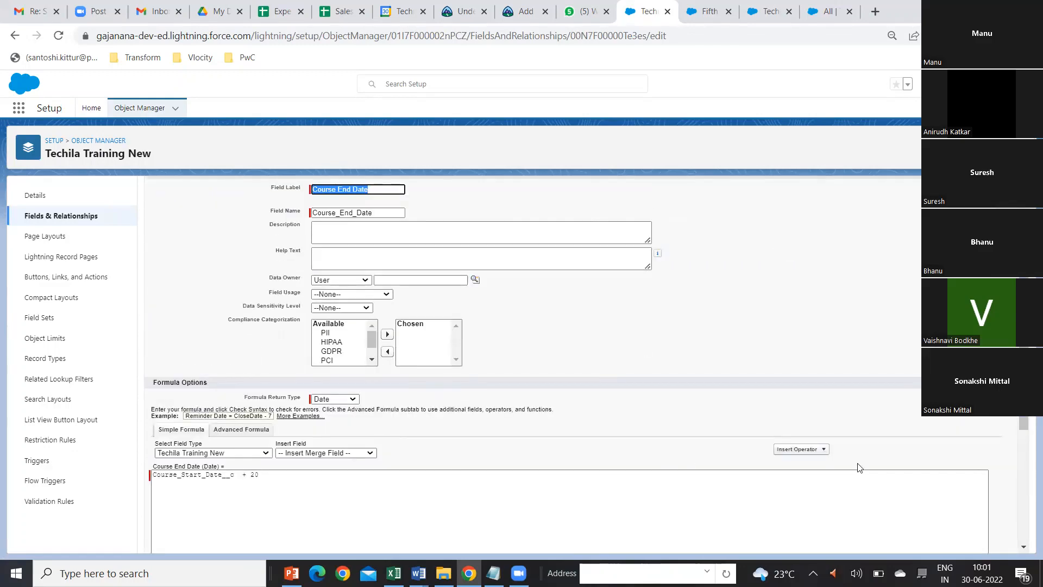
scroll(888, 463, "down", 2)
scroll(887, 489, "down", 2)
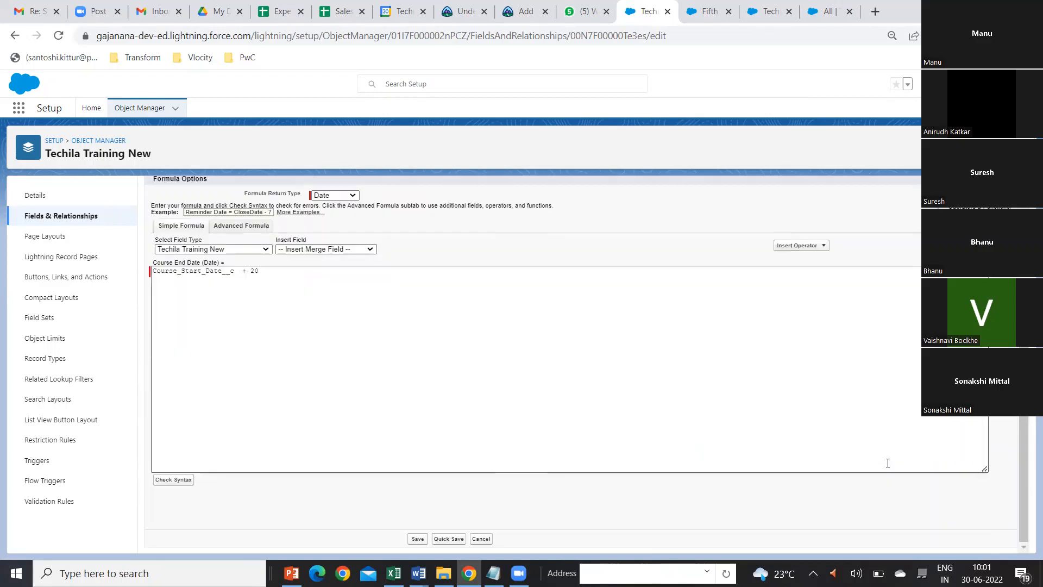
left_click(481, 539)
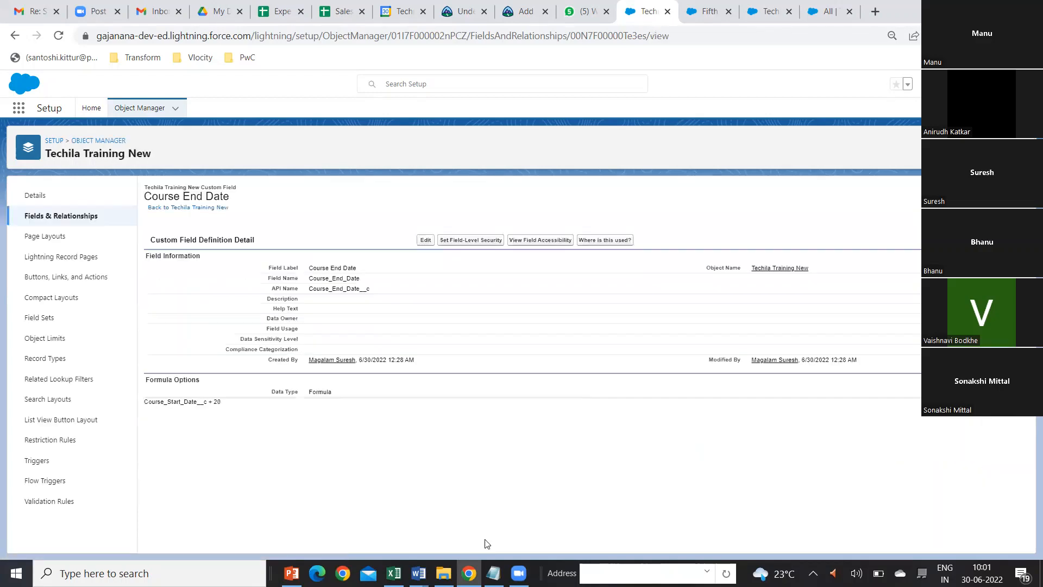
Step: Reopen the Course End Date field in the advanced formula editor and read the descriptions of the CONTAINS and DATEVALUE functions
left_click(426, 240)
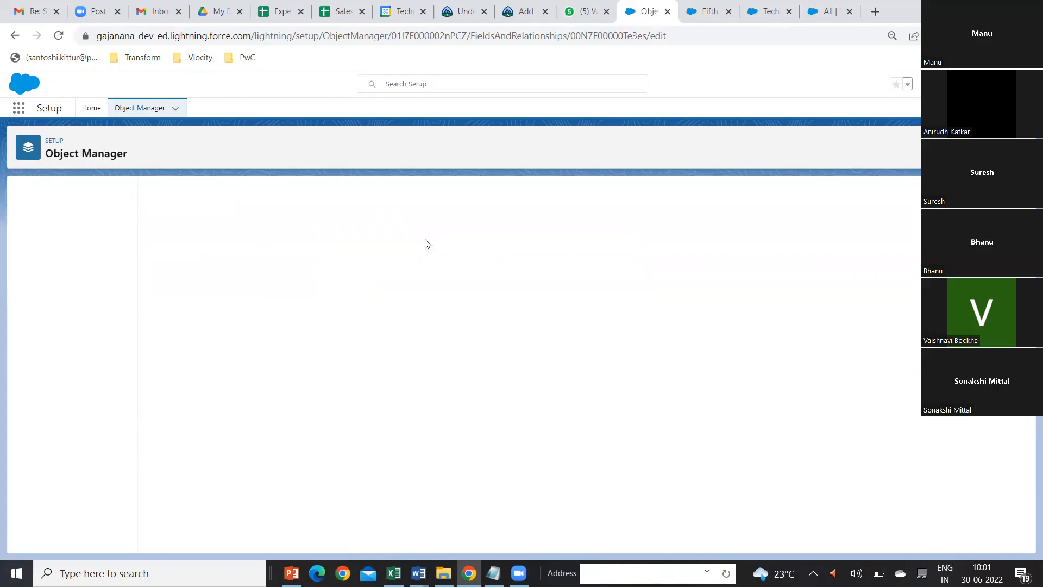
scroll(641, 421, "down", 5)
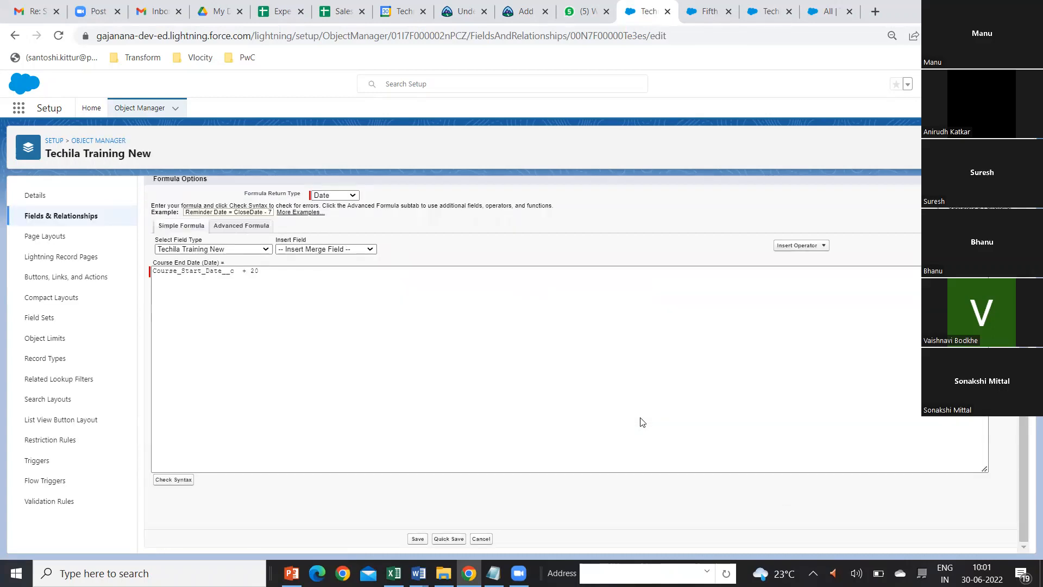
scroll(641, 422, "up", 1)
scroll(642, 423, "up", 1)
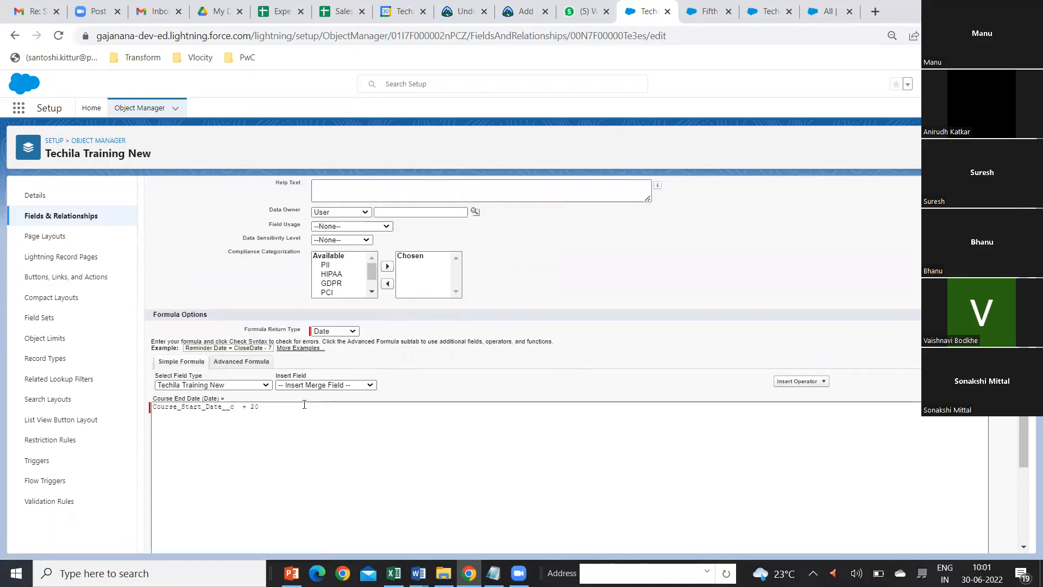
left_click(246, 364)
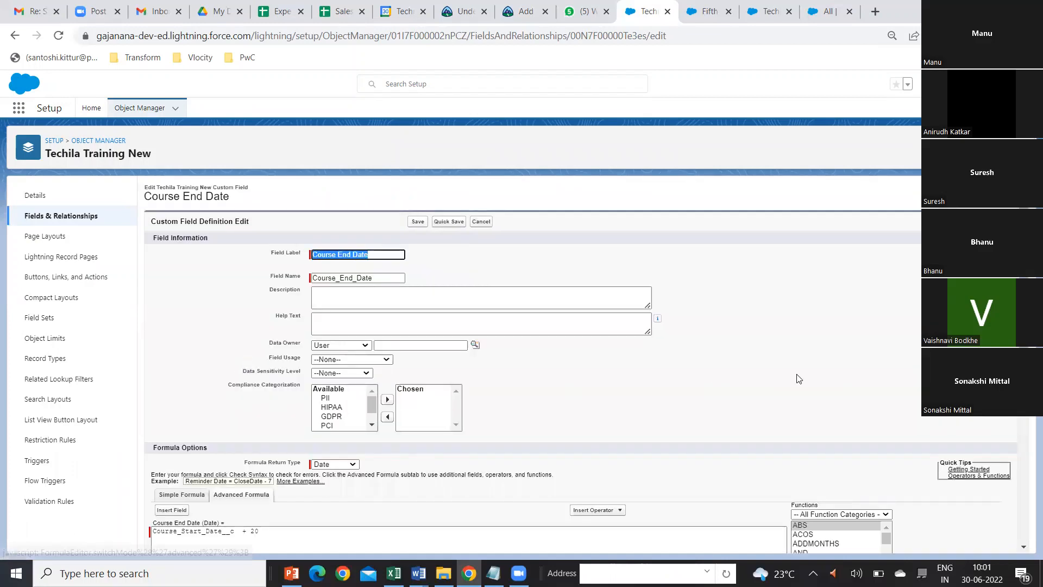
scroll(331, 356, "down", 3)
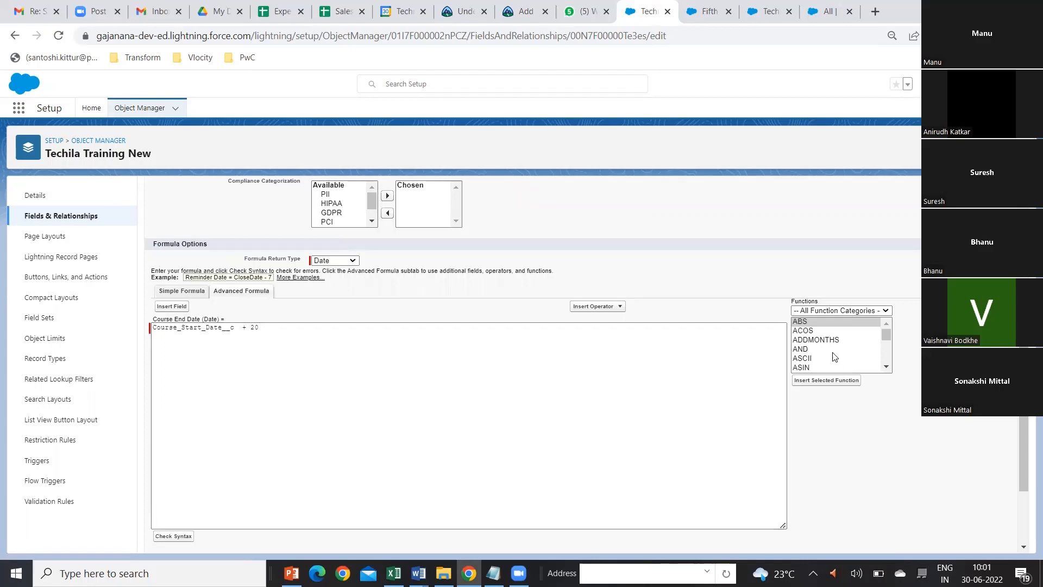
left_click(887, 367)
scroll(887, 368, "down", 1)
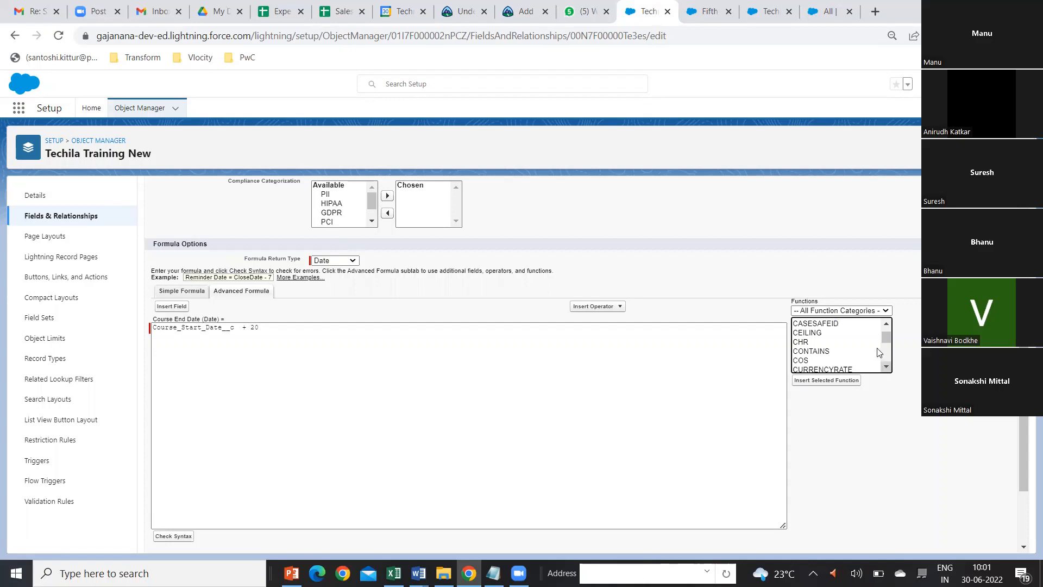
left_click(826, 351)
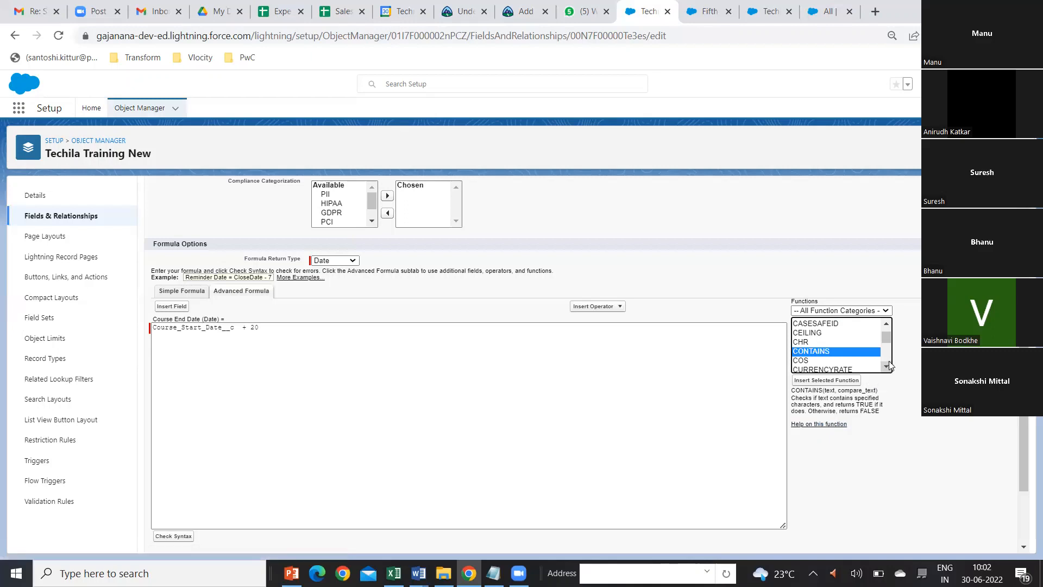
scroll(890, 365, "down", 2)
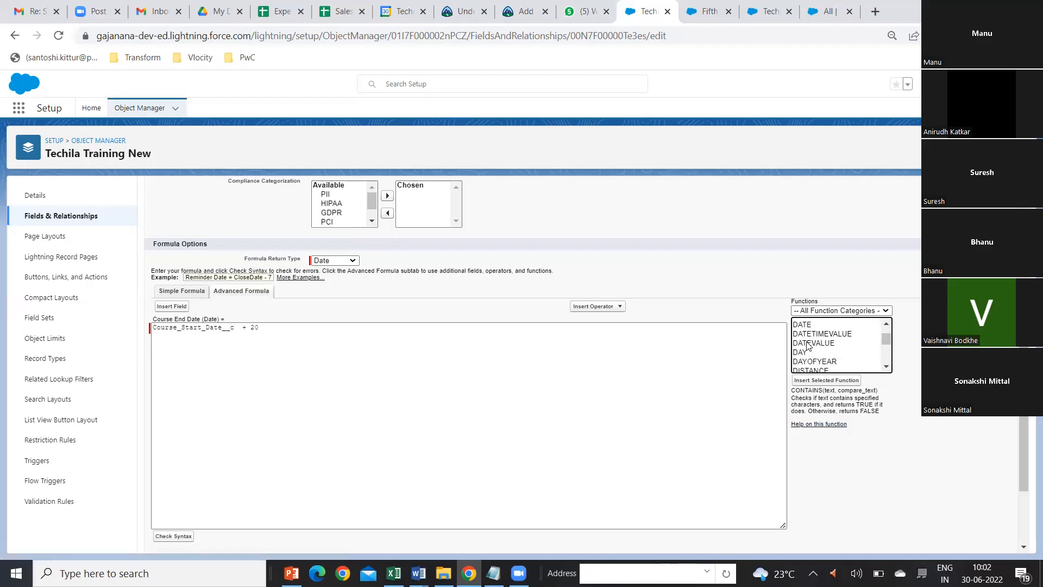
left_click(808, 344)
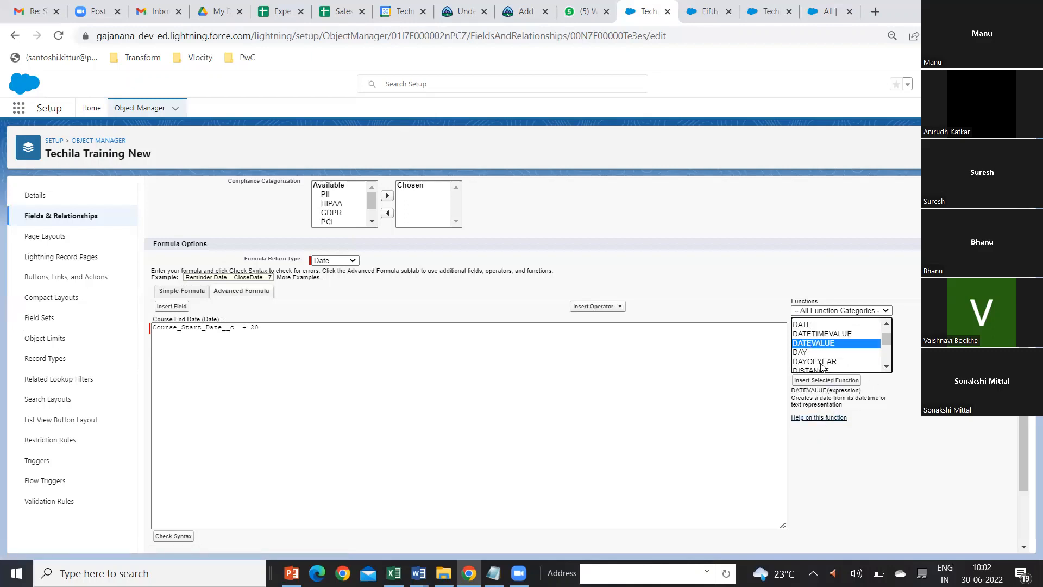
Step: Browse the rest of the formula function list, reading the descriptions of MAX and NOT, and look over the field's formula options
scroll(843, 370, "down", 2)
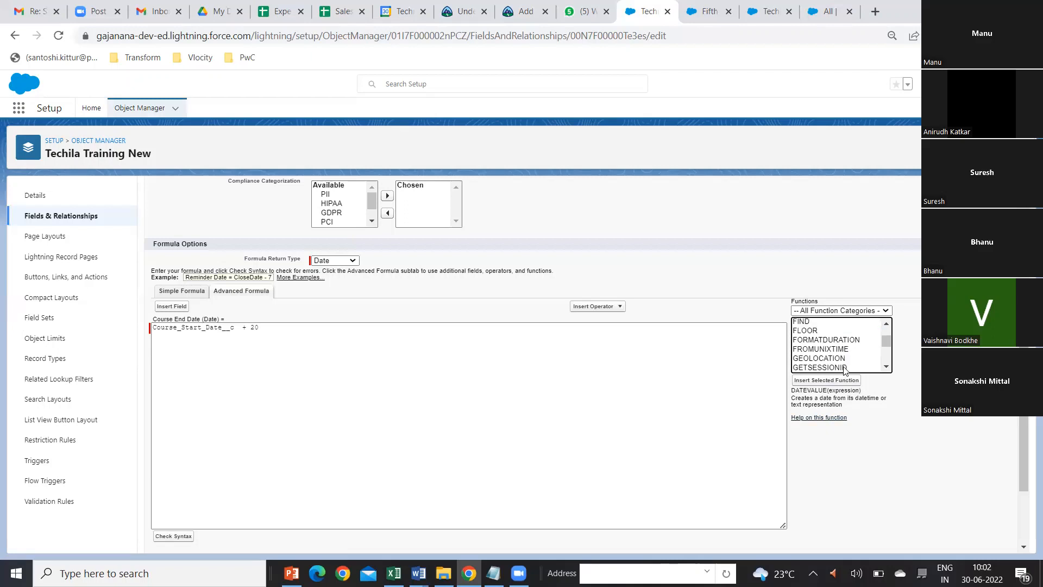
scroll(843, 354, "down", 3)
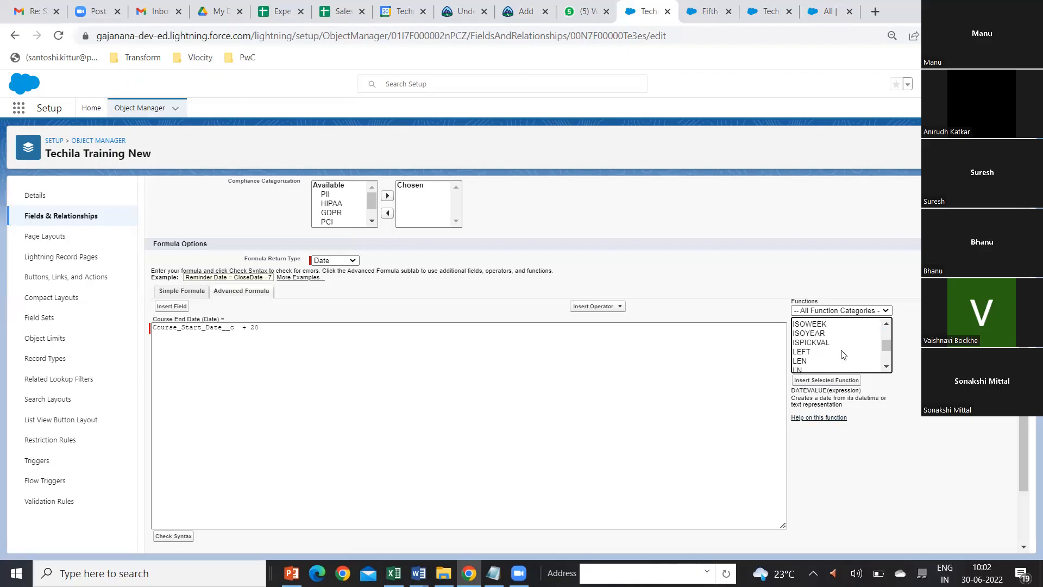
scroll(830, 365, "down", 2)
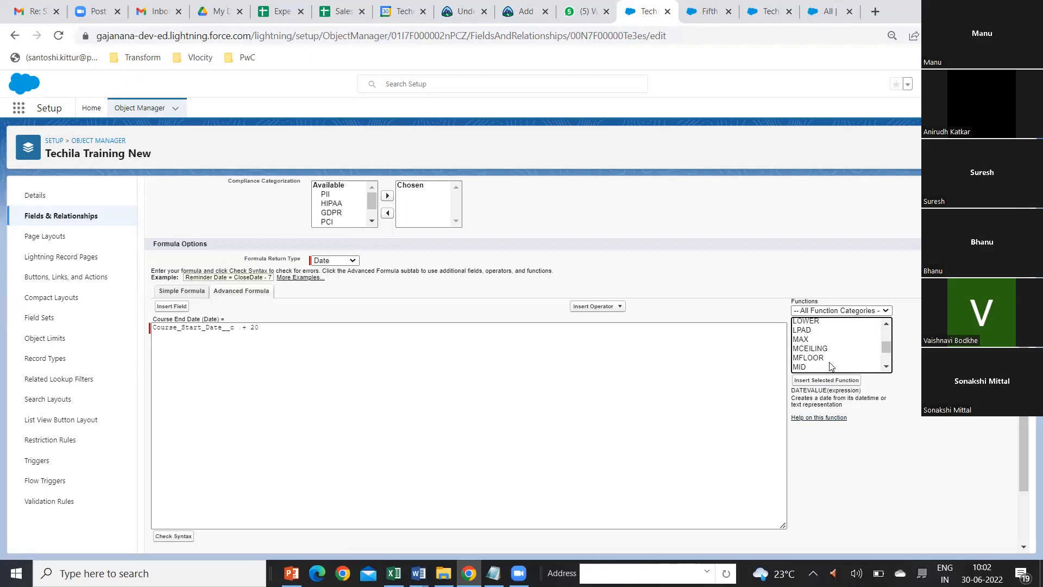
left_click(807, 340)
scroll(822, 363, "down", 2)
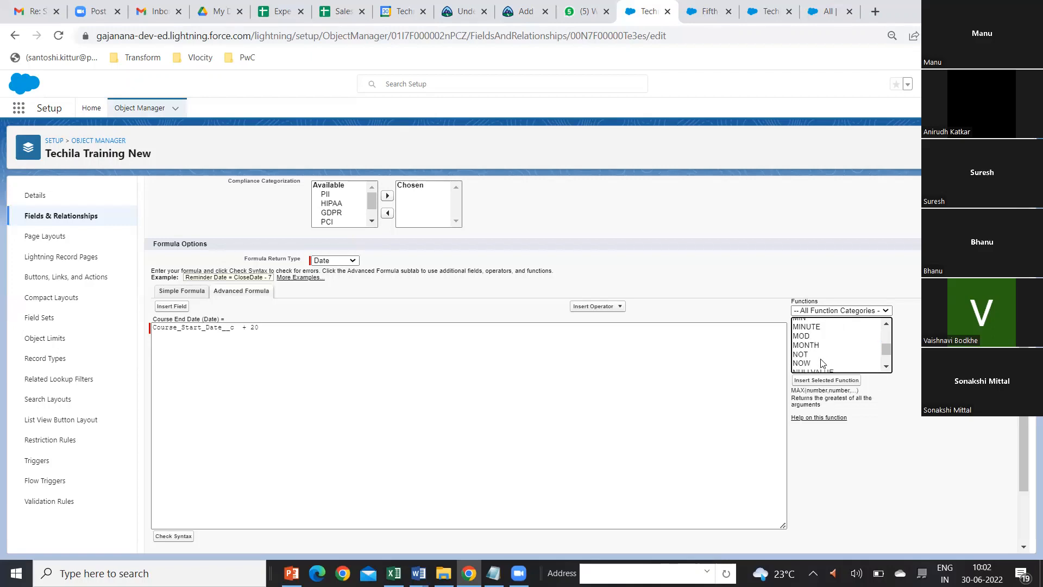
scroll(823, 363, "down", 3)
scroll(817, 361, "up", 3)
left_click(812, 356)
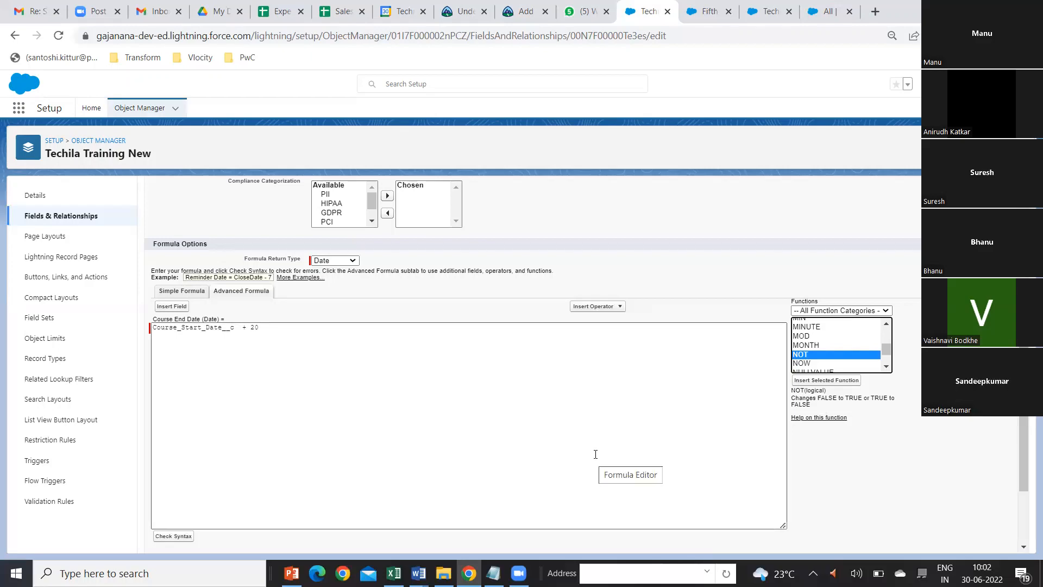
scroll(580, 455, "down", 2)
scroll(580, 455, "up", 6)
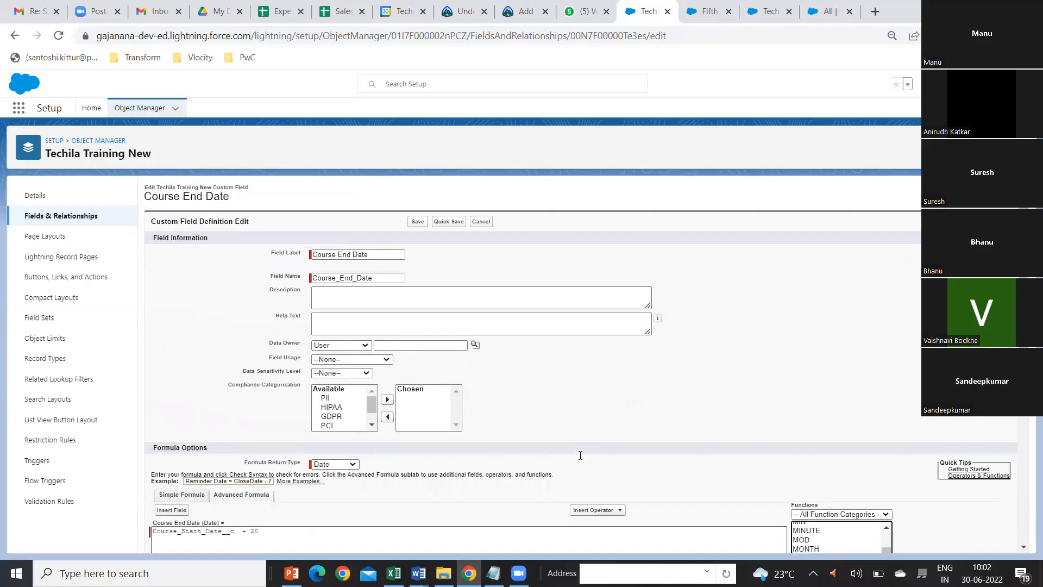
scroll(589, 517, "down", 5)
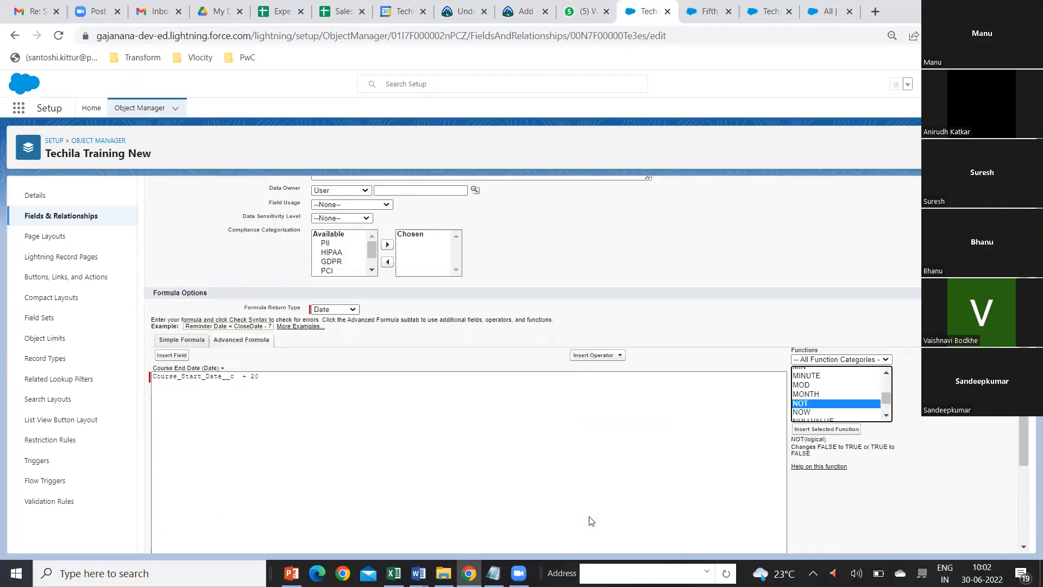
scroll(589, 520, "up", 2)
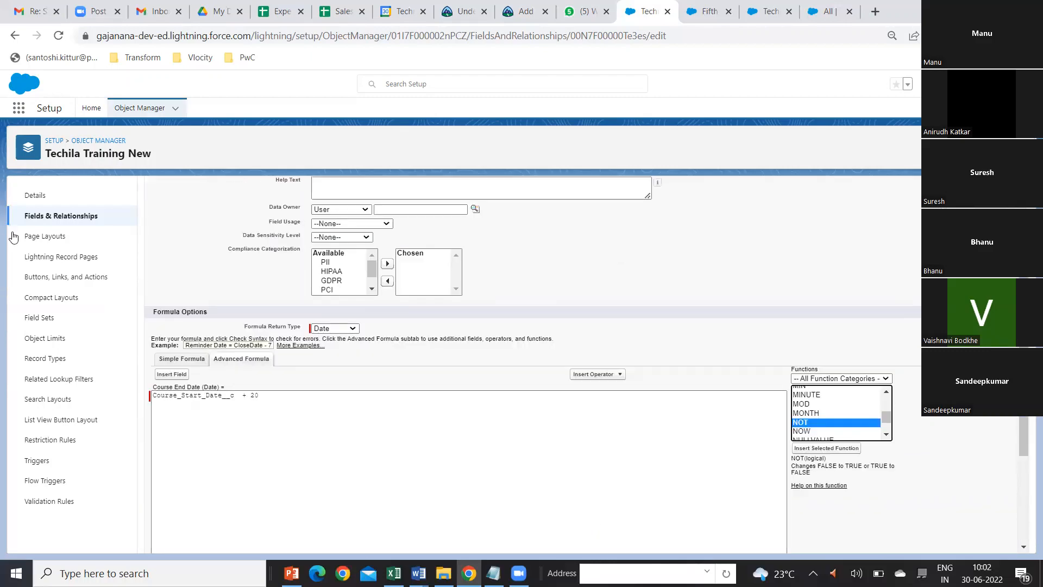
Step: Leave the field editor, start a new validation rule on Techila Training New, and name it Course_Start_Date_can't_<_today
left_click(38, 223)
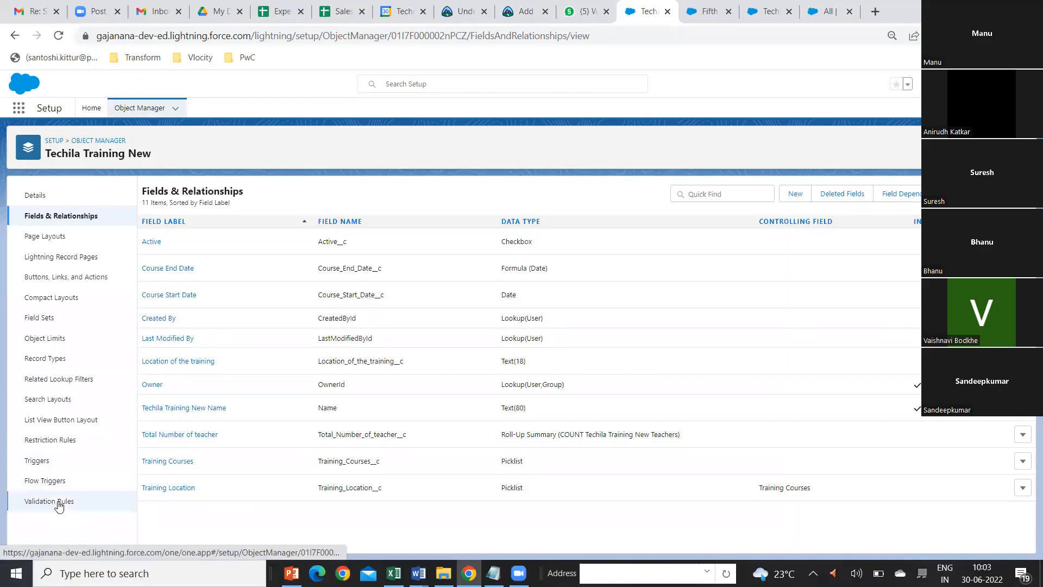
left_click(59, 506)
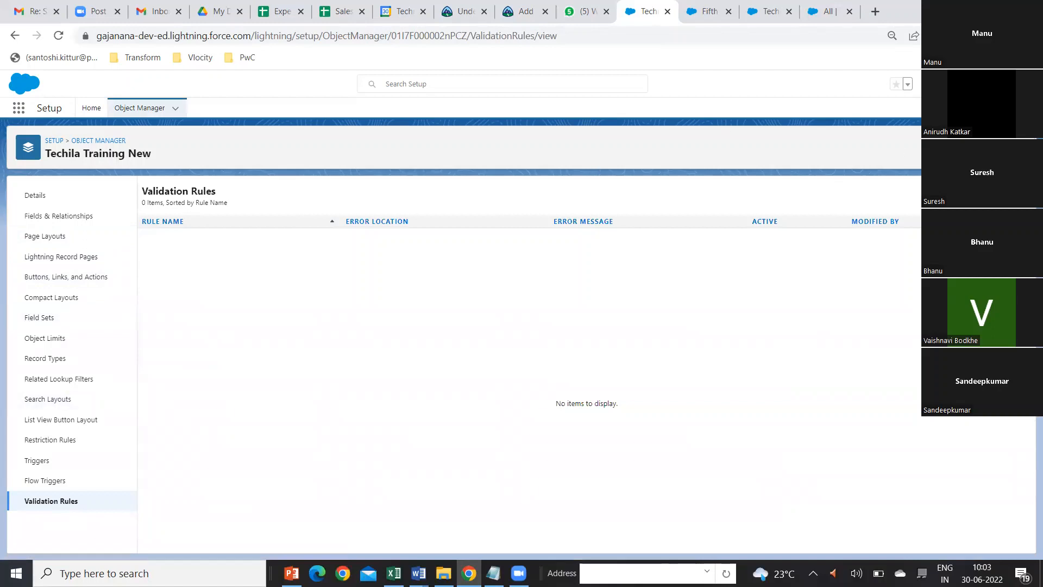
left_click(1011, 197)
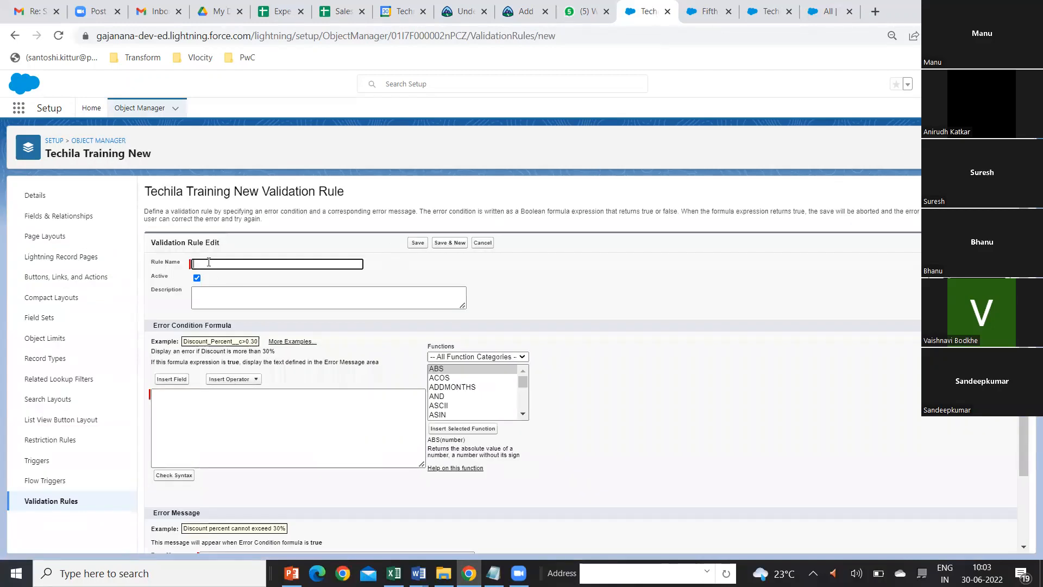
type("Course Start Date can't be less ")
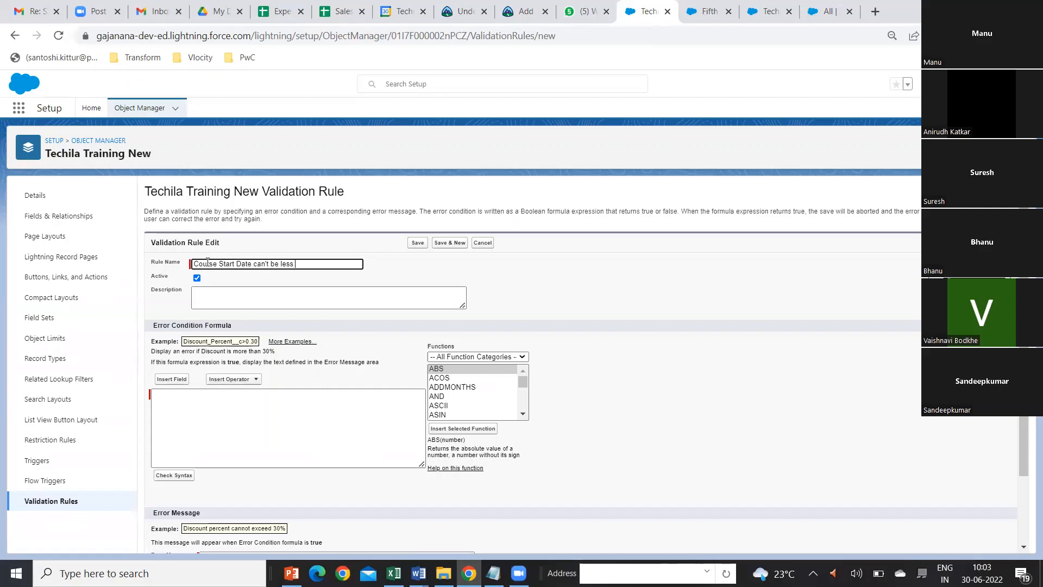
type("than tod")
key("ctrl+shift+Left")
key("BackSpace")
key("BackSpace")
type("today")
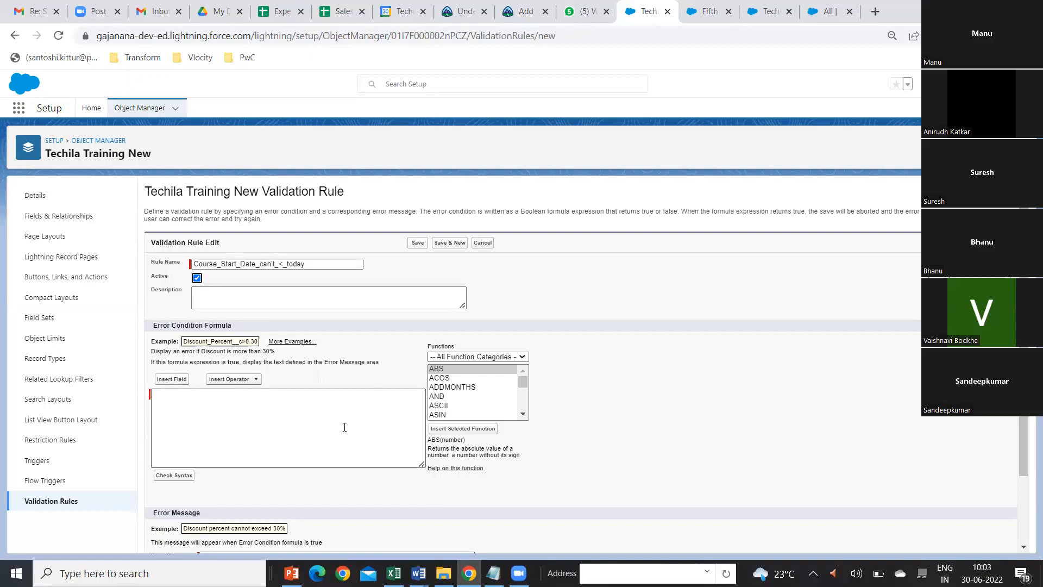
Step: Build the error condition formula Course_Start_Date__c < today from the inserted field and Less Than operator, and check its syntax
left_click(172, 380)
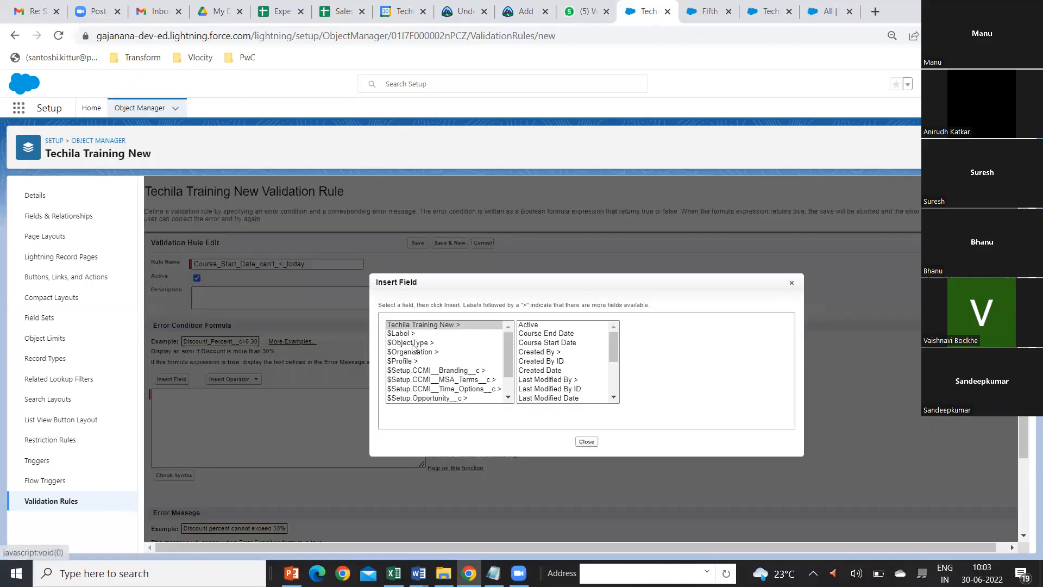
left_click(554, 342)
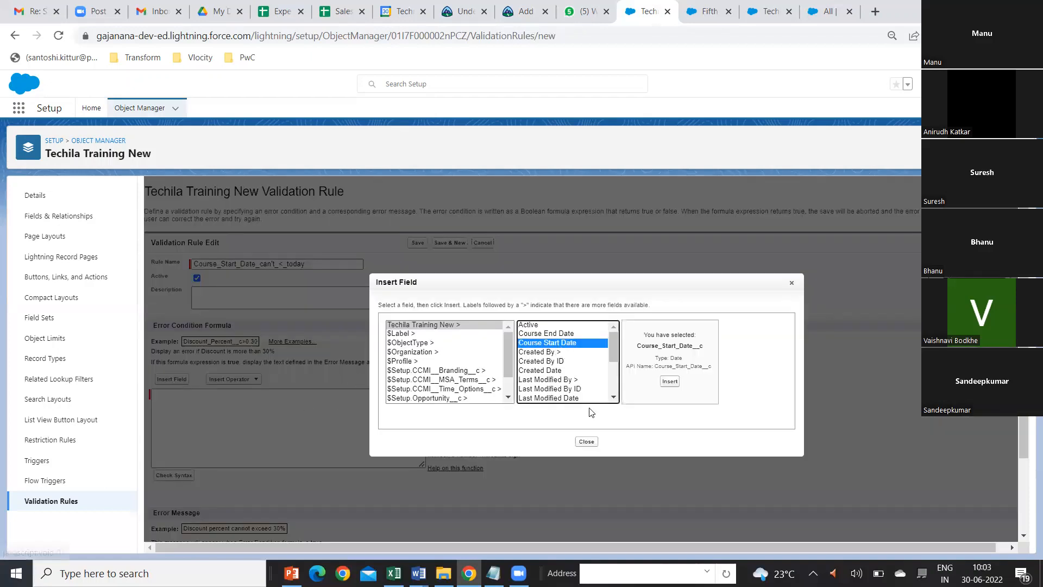
left_click(670, 381)
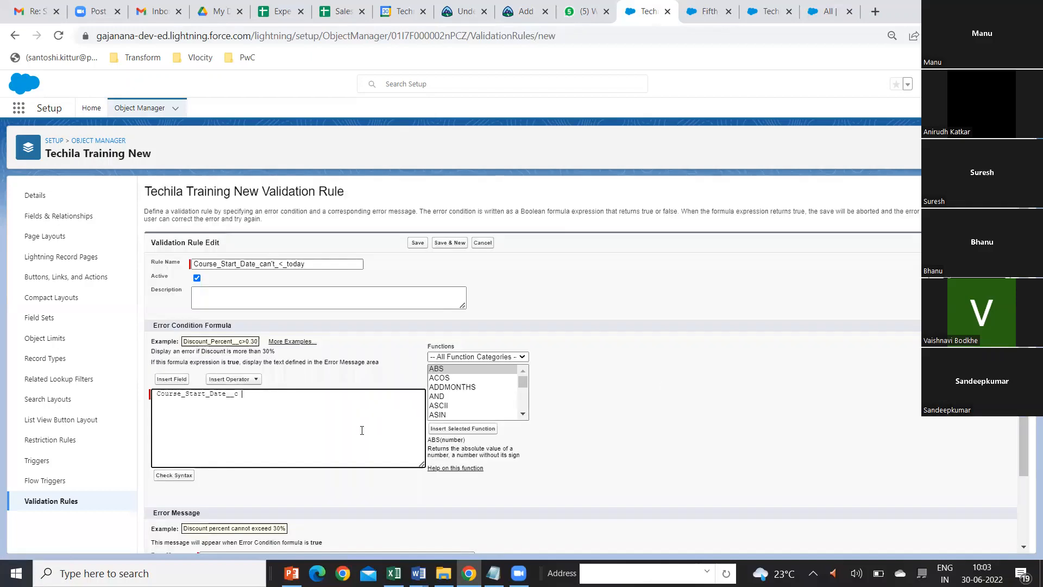
left_click(258, 379)
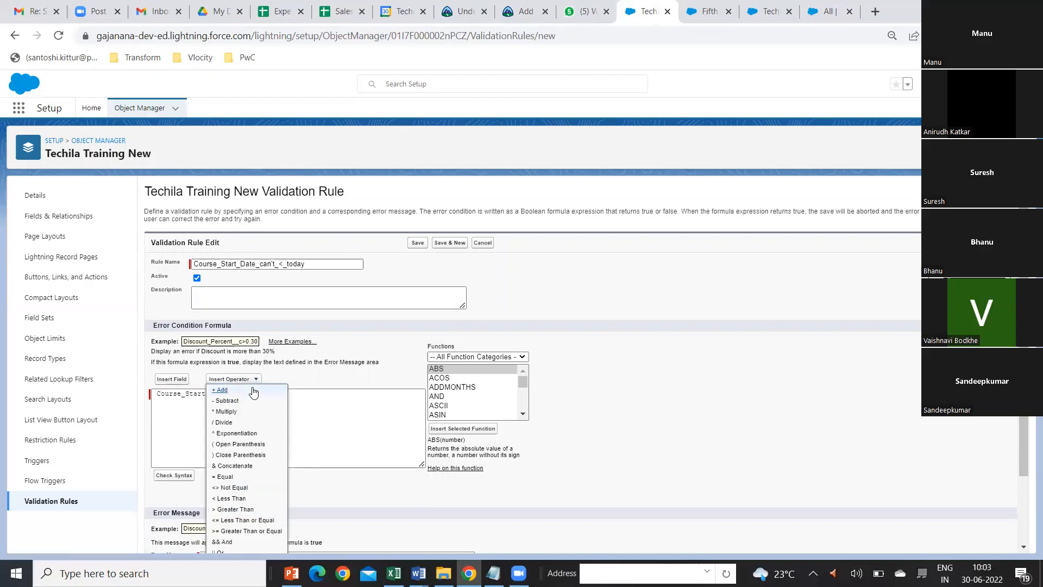
left_click(241, 502)
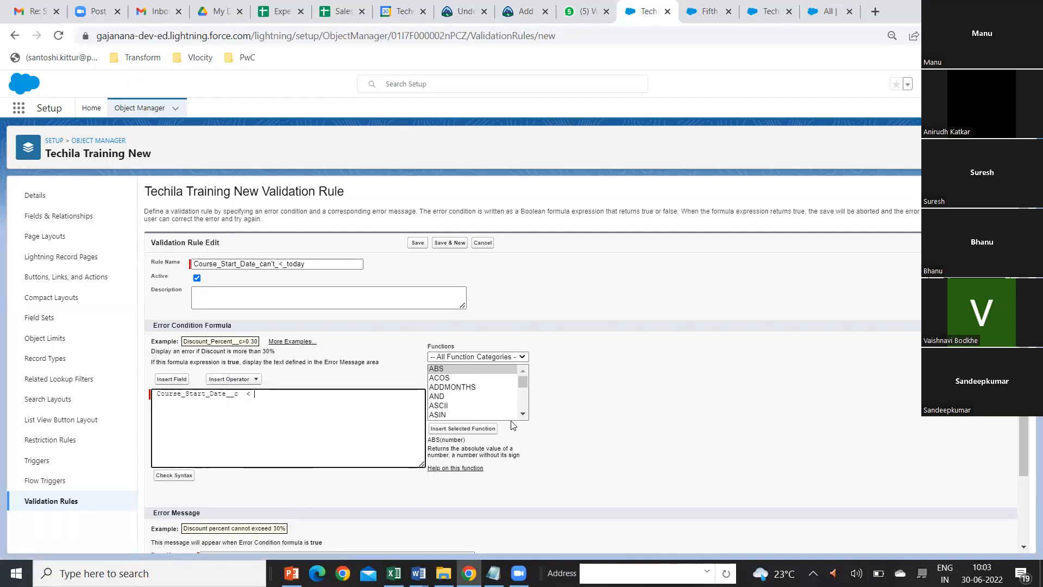
type("today")
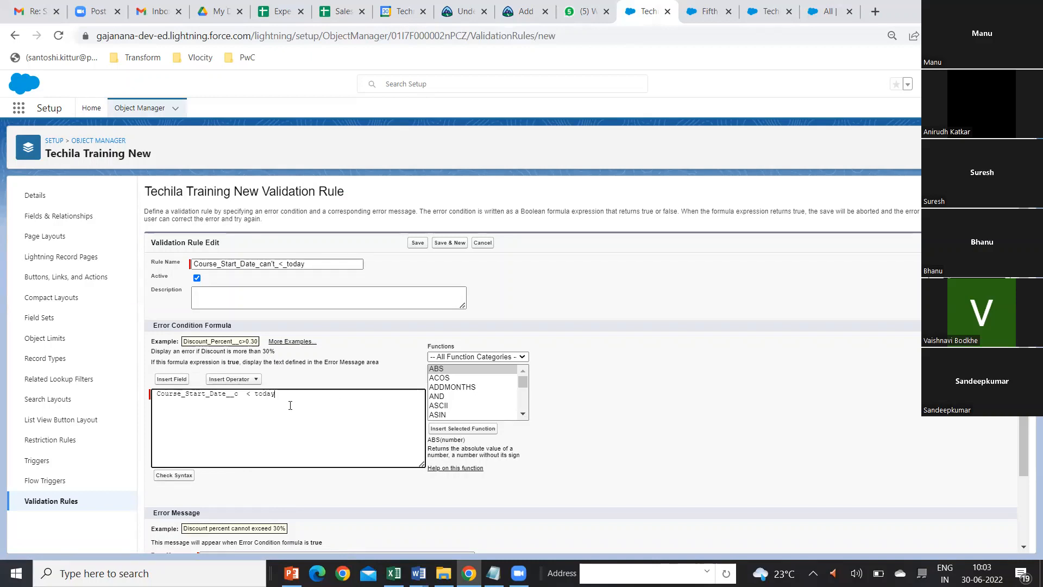
left_click(185, 476)
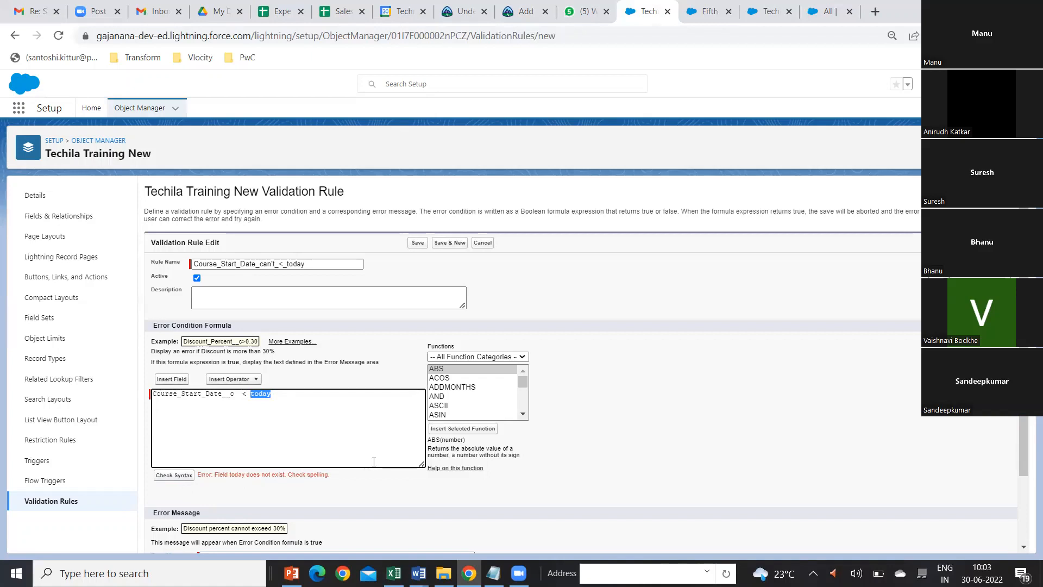
Step: Replace the word today in the error condition formula with the TODAY() function and check the syntax again
left_click(522, 415)
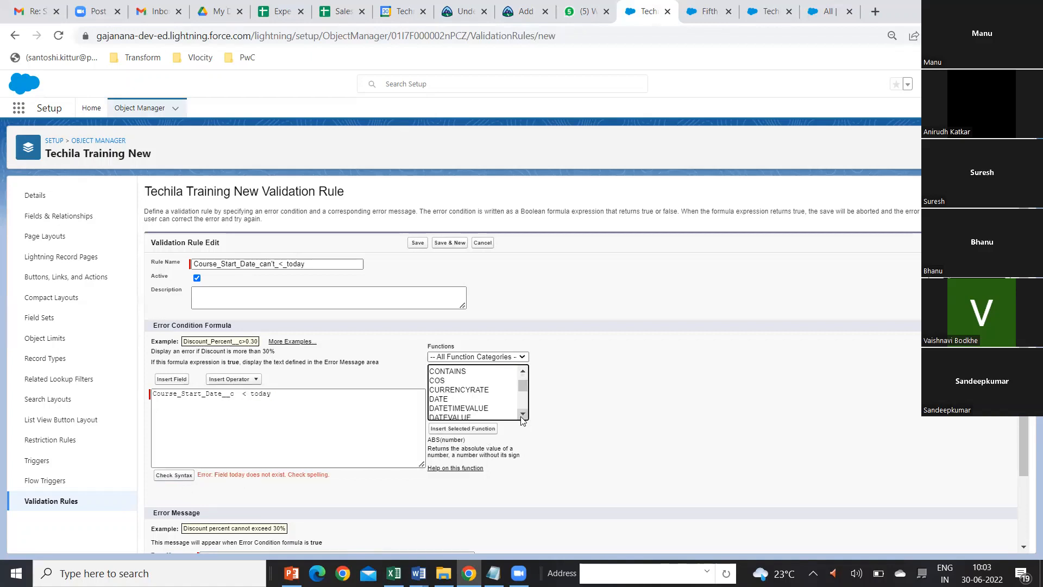
left_click(522, 415)
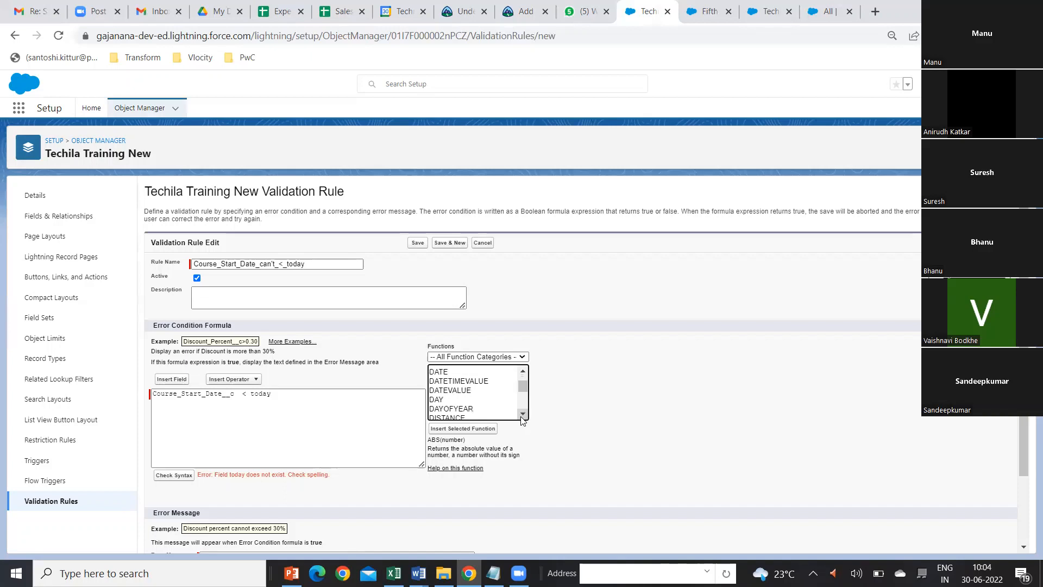
left_click(522, 416)
left_click(522, 415)
left_click(523, 415)
left_click(522, 415)
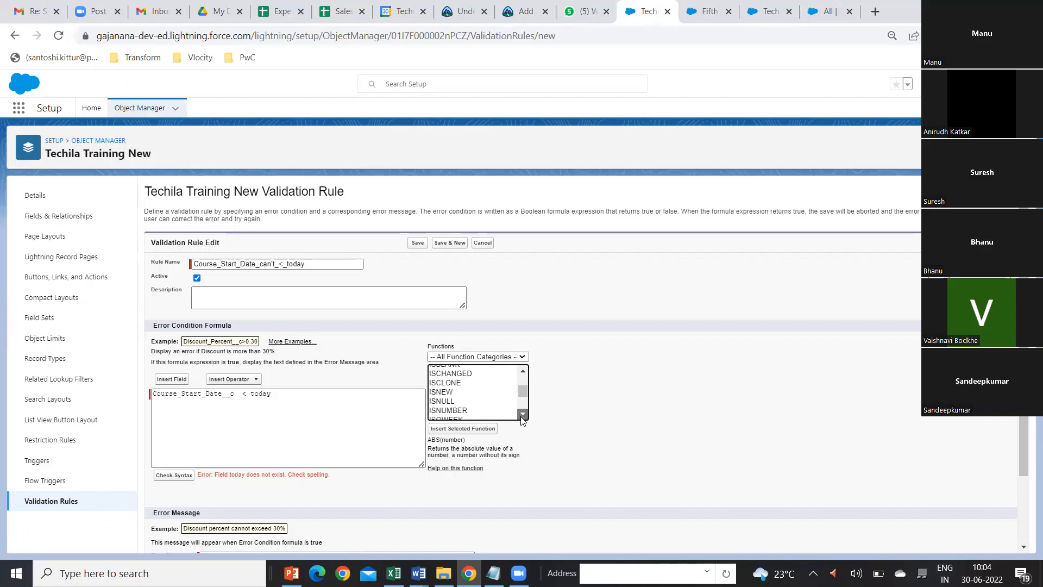
left_click(522, 415)
left_click(522, 415)
left_click(522, 415)
left_click(522, 415)
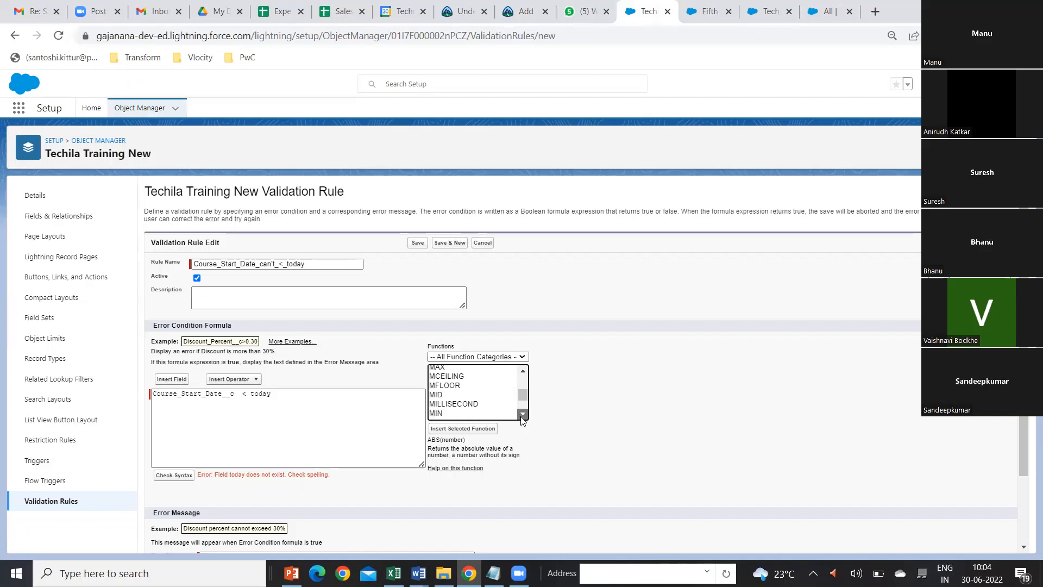
left_click(522, 415)
left_click(523, 415)
left_click(522, 415)
left_click(522, 415)
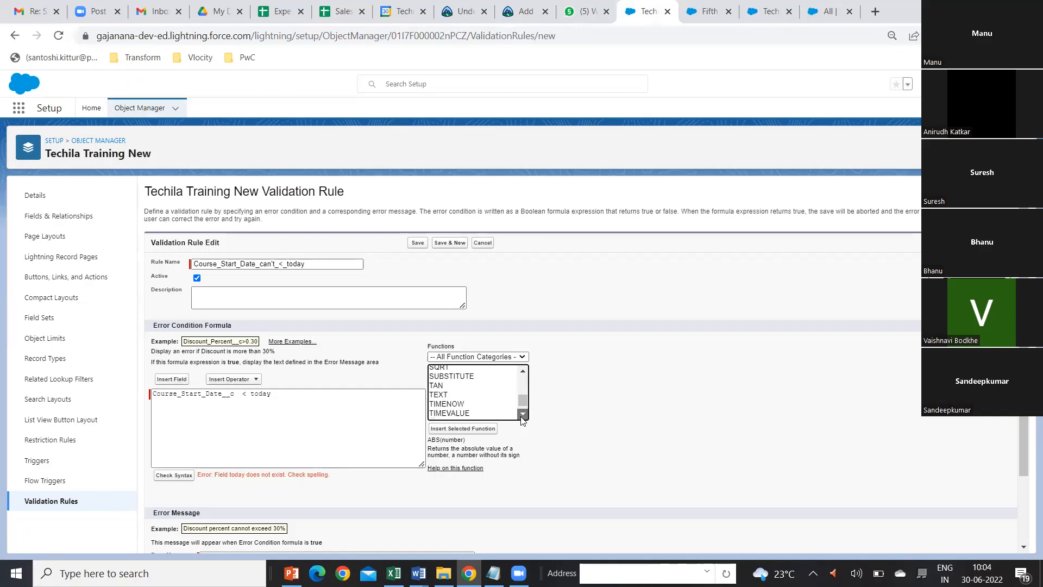
left_click(522, 415)
left_click(443, 411)
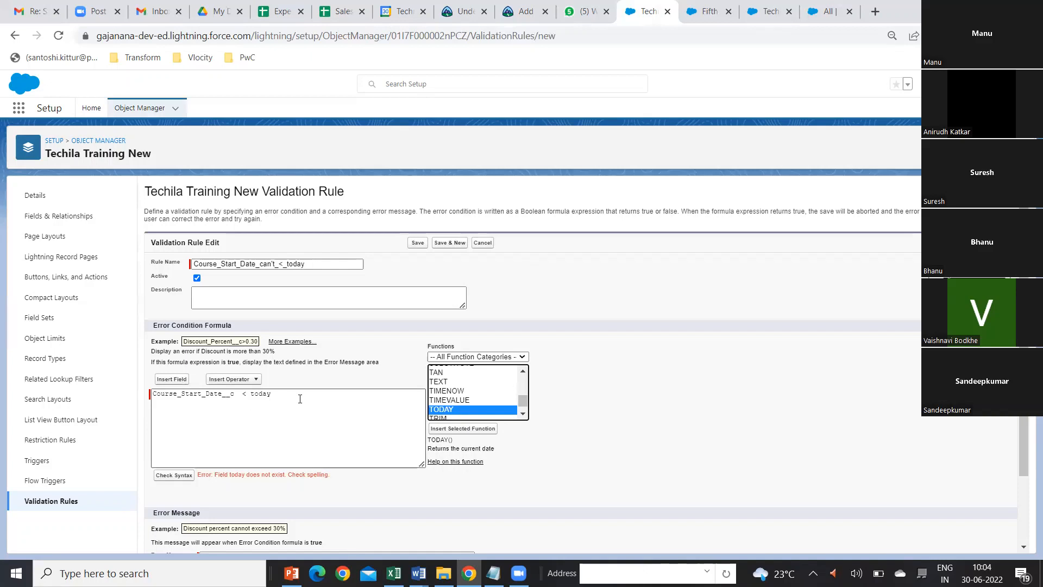
left_click(462, 428)
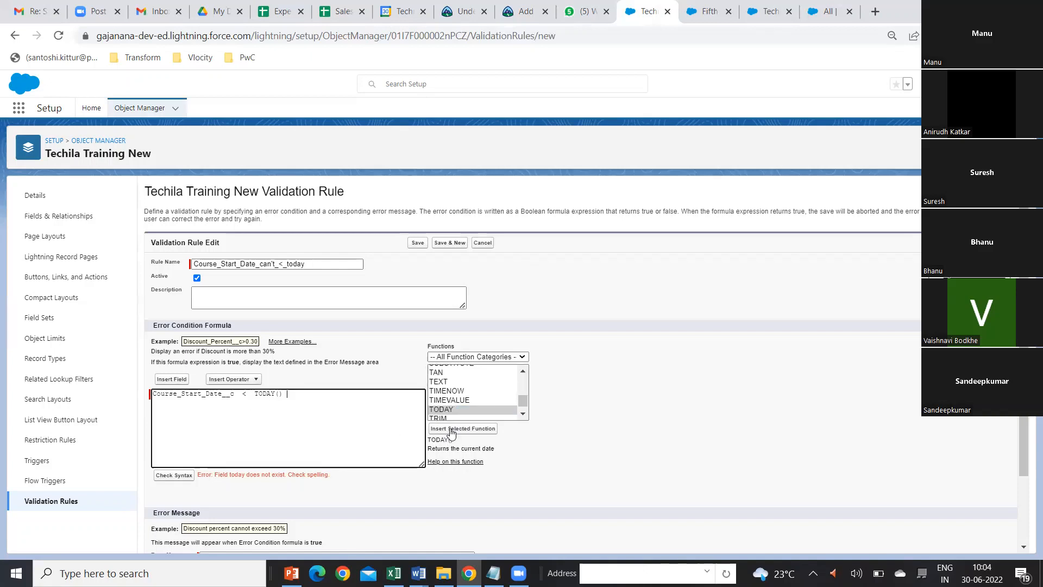
left_click(174, 476)
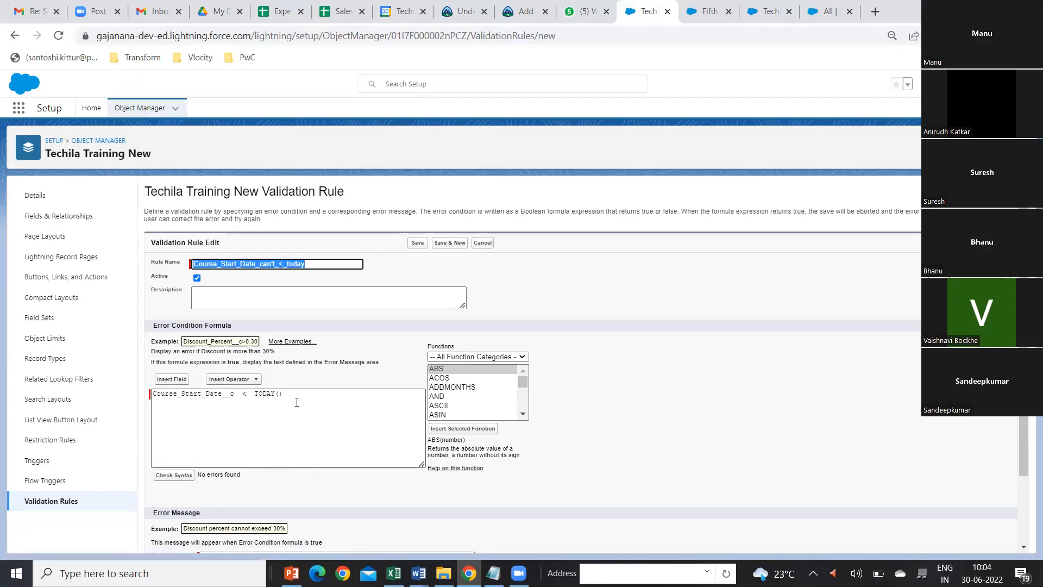
Step: Enter the error message "Course Start Date Can't be lesser than today's date", shown at Top of Page, and try to save the rule
scroll(297, 401, "down", 2)
left_click(215, 472)
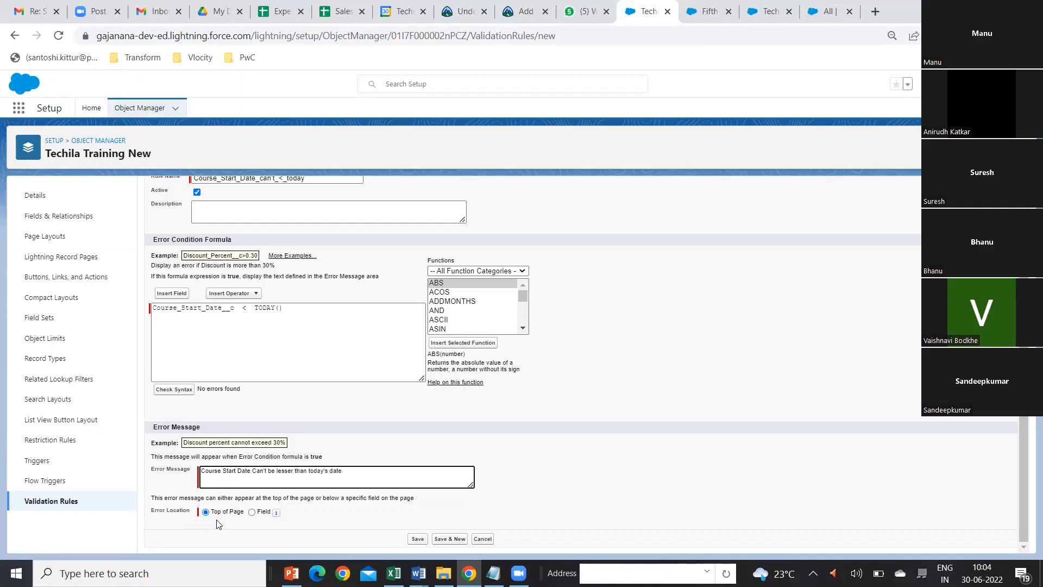
left_click(417, 543)
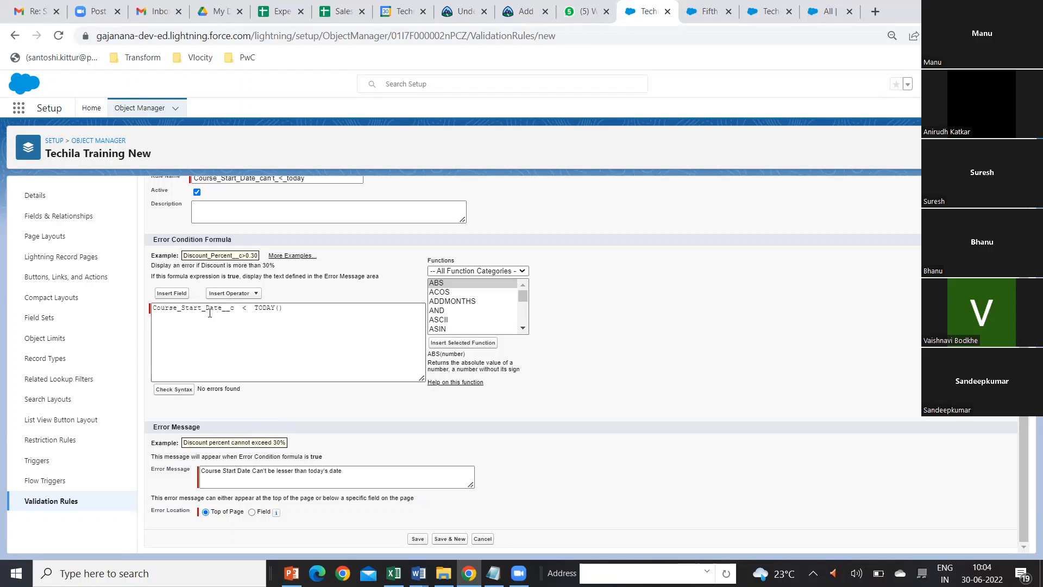
left_click(417, 541)
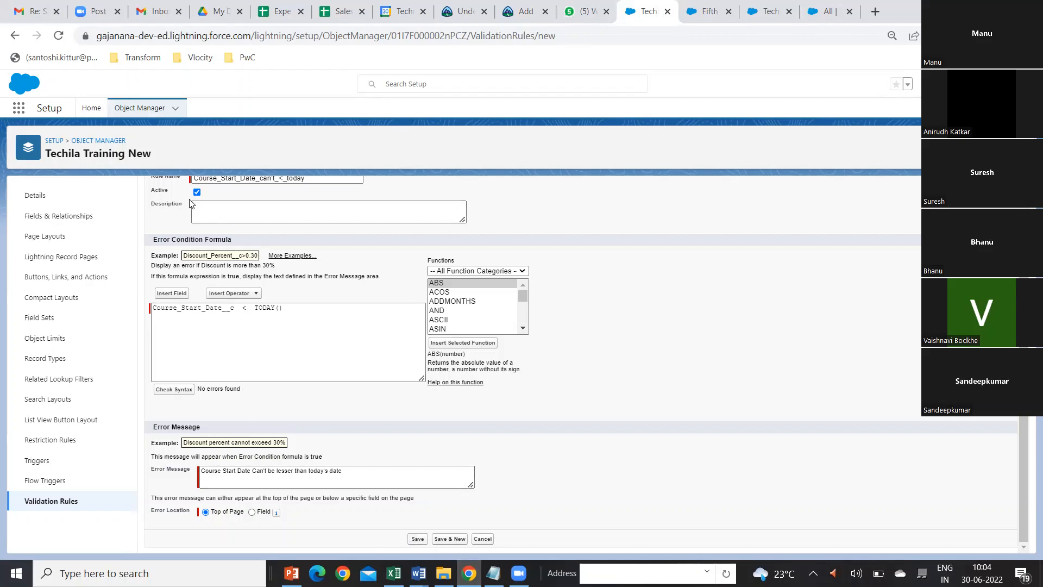
left_click(415, 541)
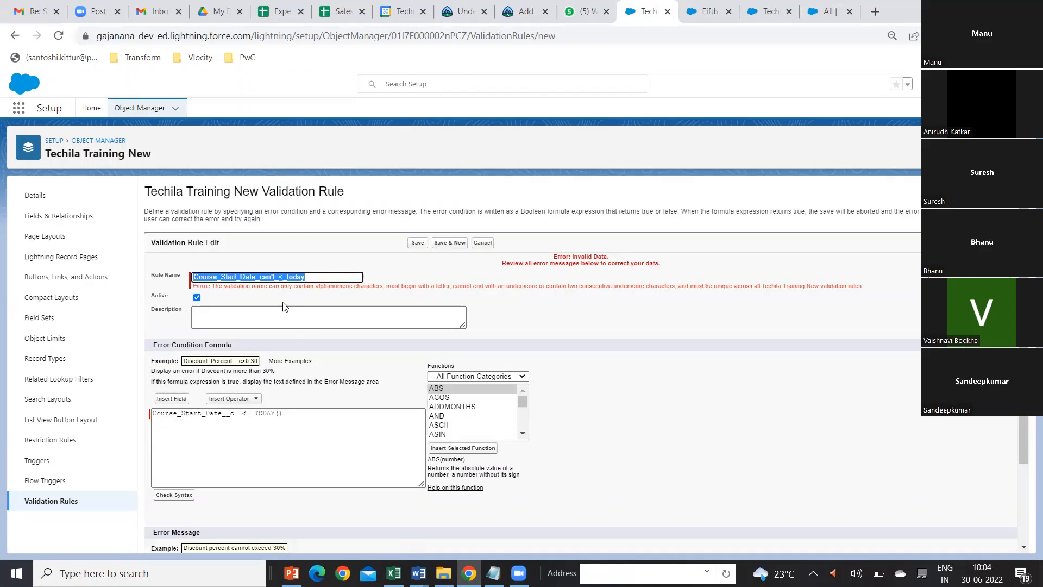
Step: Rename the validation rule to Course_Start_Date_cant_less_today and save it
left_click(311, 279)
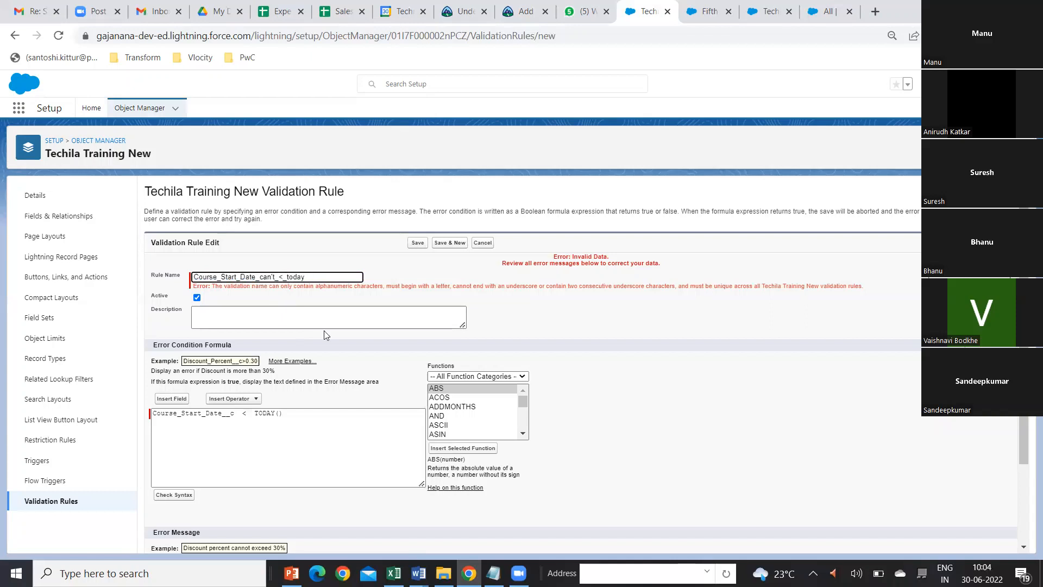
key("BackSpace")
type("less")
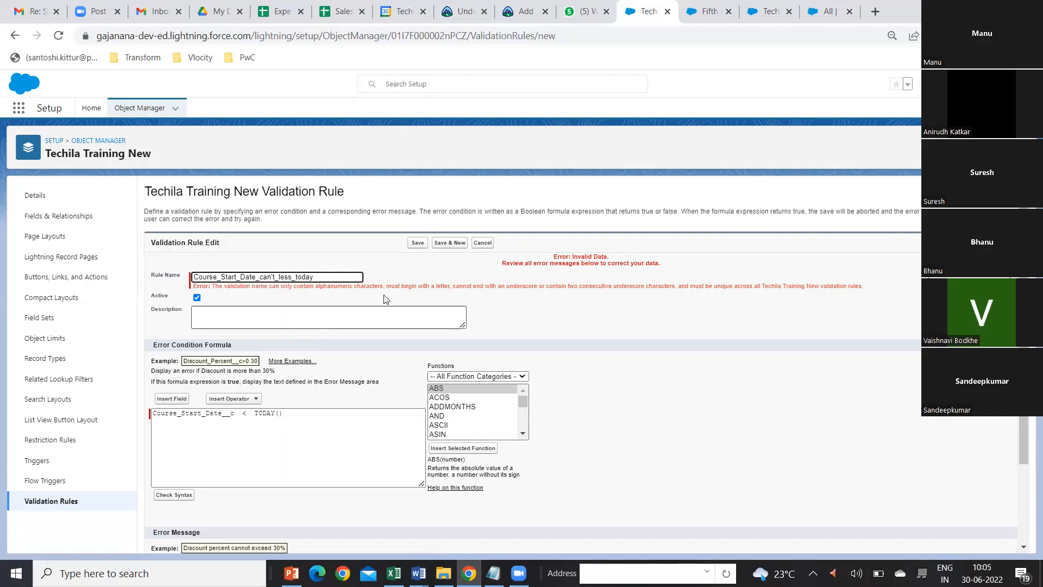
left_click(413, 244)
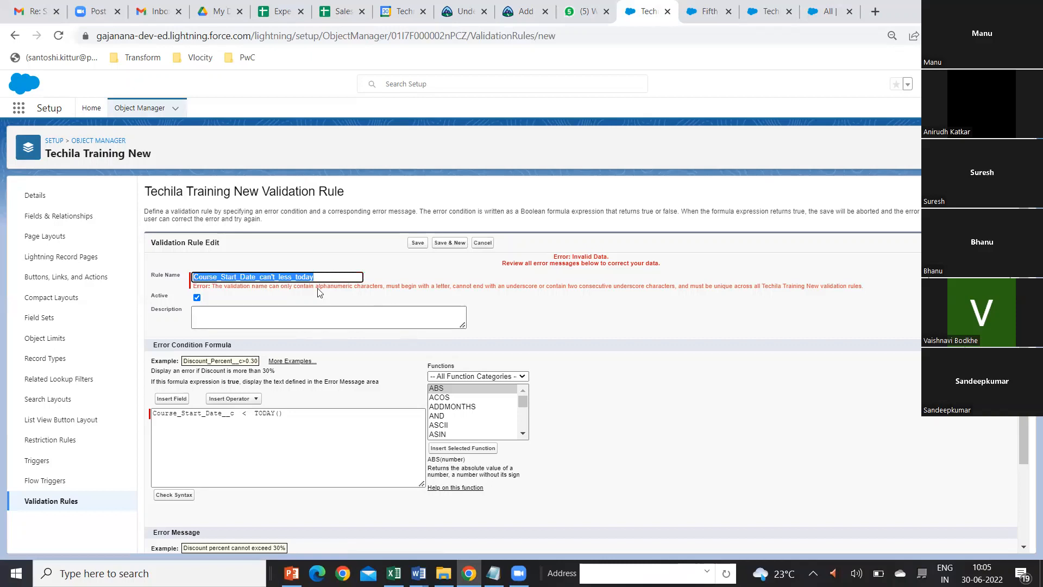
left_click(271, 276)
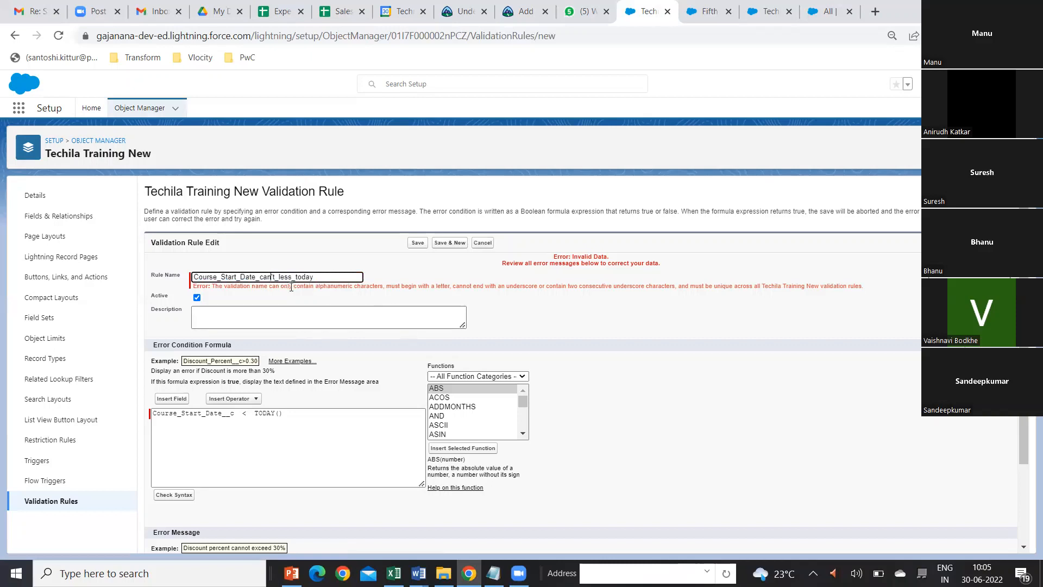
key("Delete")
left_click(418, 243)
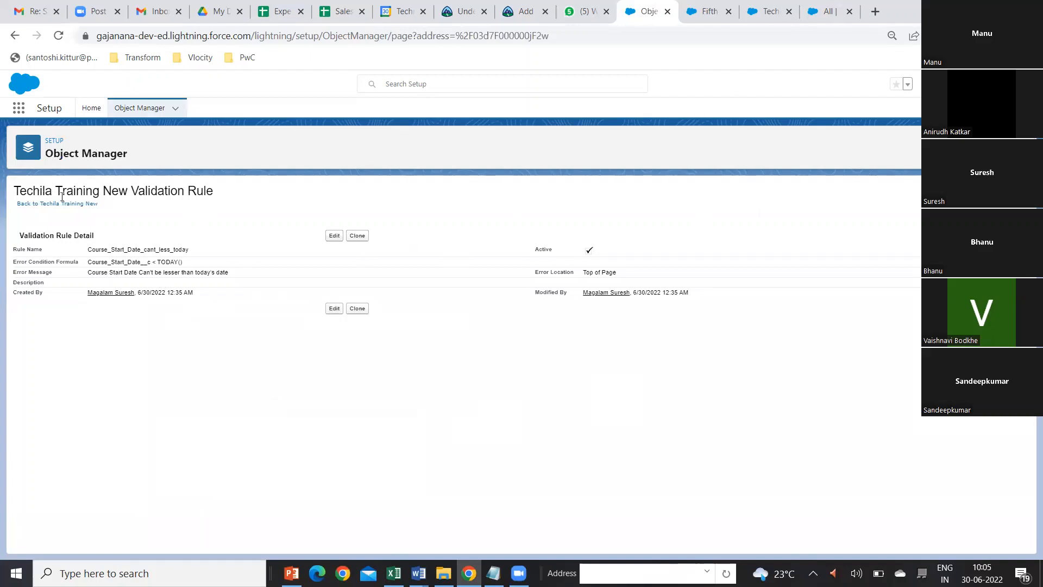
Step: Return to the TechilaTrainings list, start a new training record, and name it Sixth Batch
left_click(707, 18)
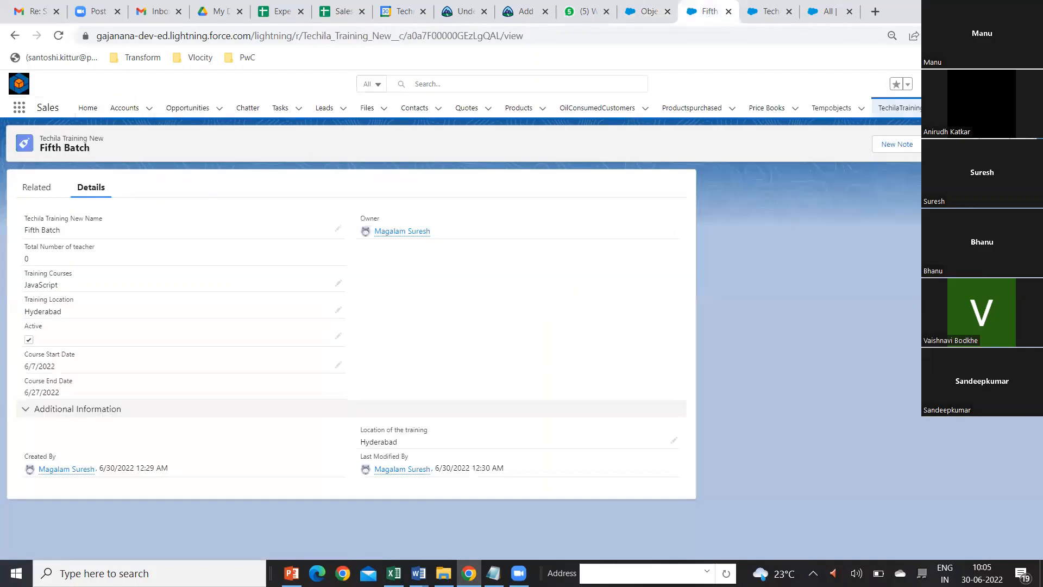
left_click(899, 108)
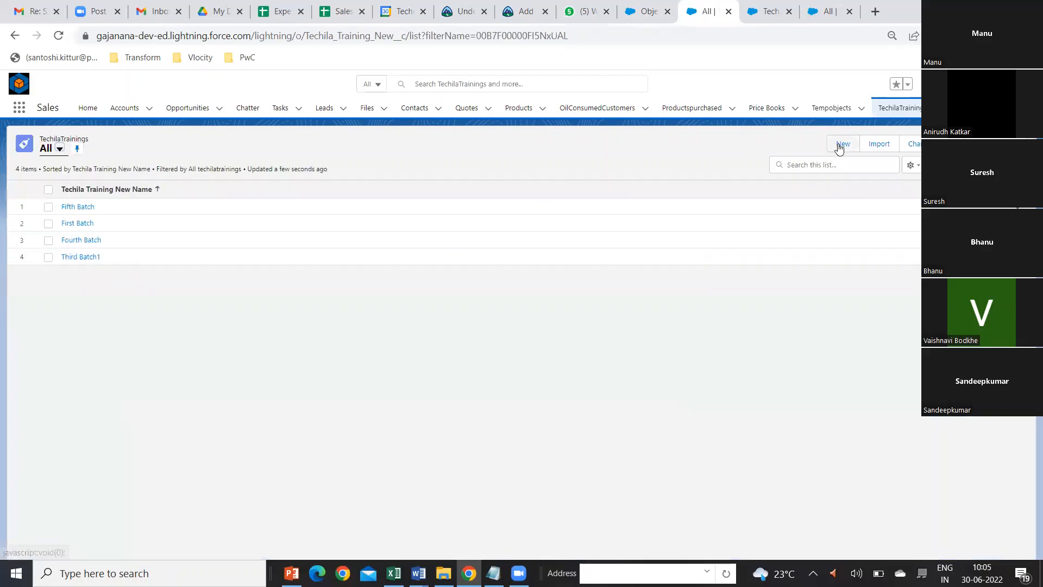
left_click(841, 145)
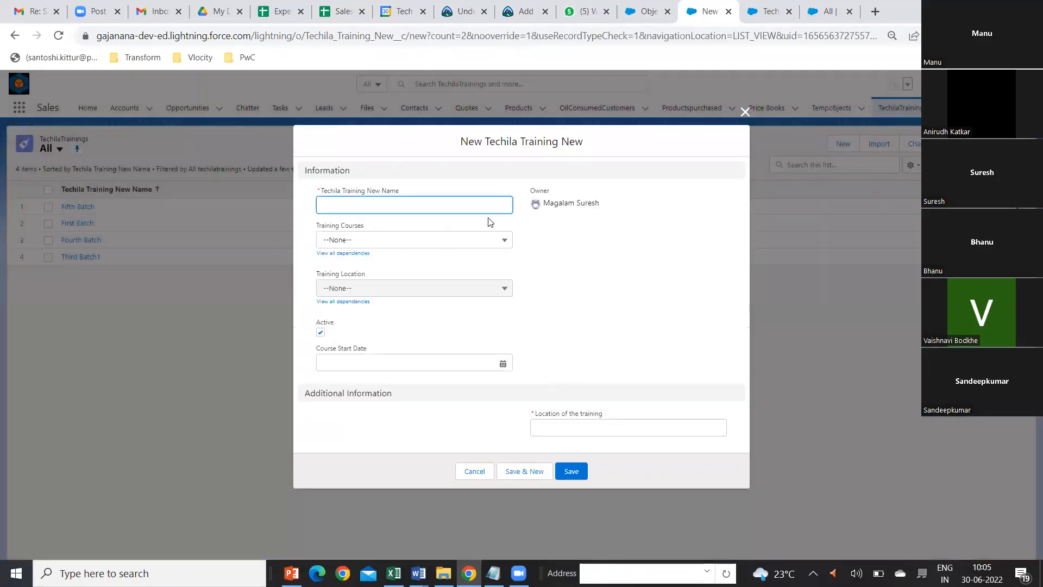
type("Sixth Batch")
Step: Set the new record's training course to Python, and both Training Location and Location of the training to Bengaluru
left_click(504, 242)
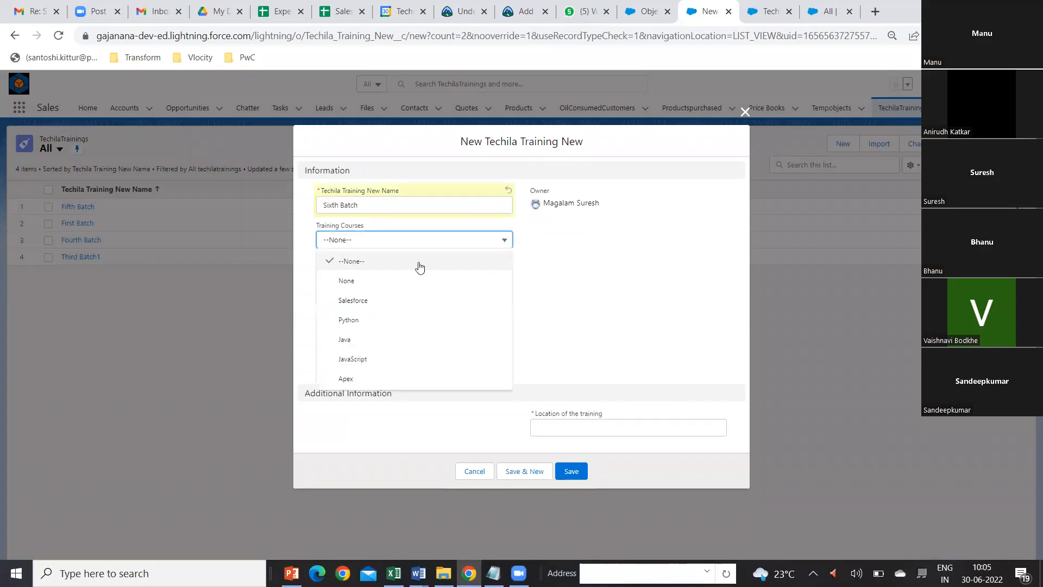
left_click(354, 321)
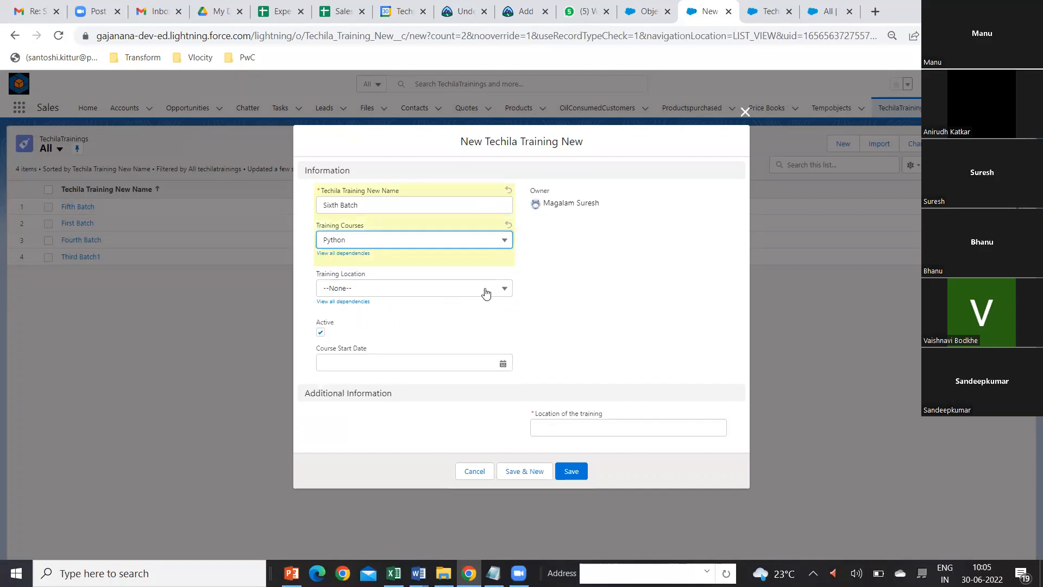
left_click(485, 292)
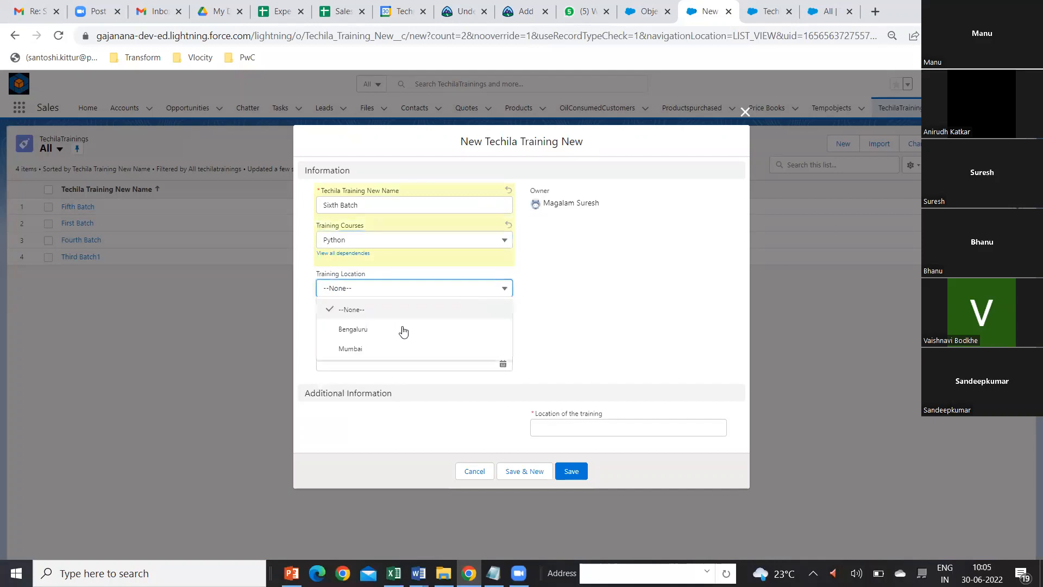
key("Return")
left_click(565, 432)
type("Be")
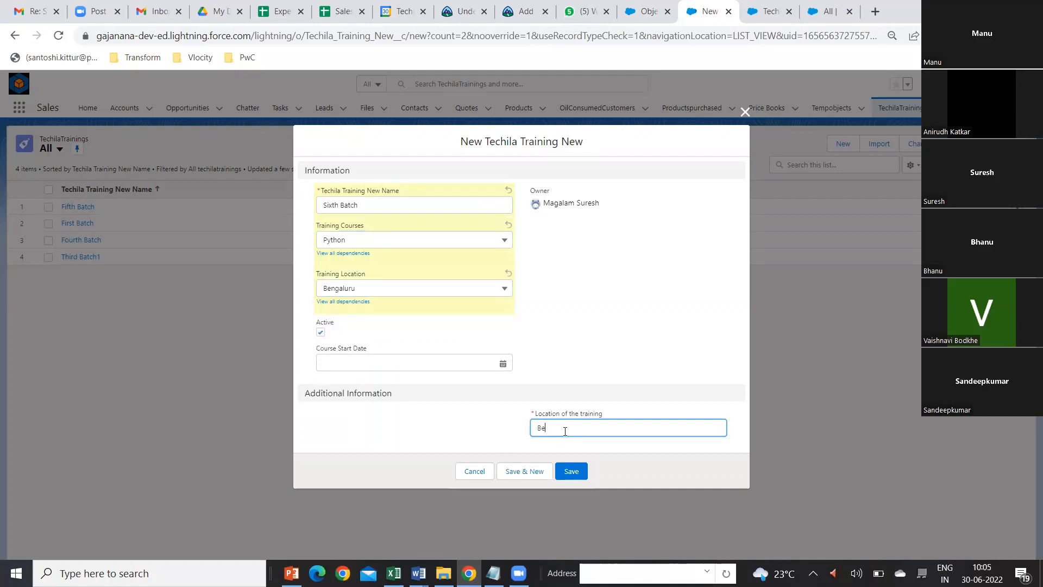
type("ngaluru")
Step: Set the Course Start Date to 6/1/2022, try to save the Sixth Batch record, and dismiss the resulting notice
left_click(502, 363)
left_click(502, 363)
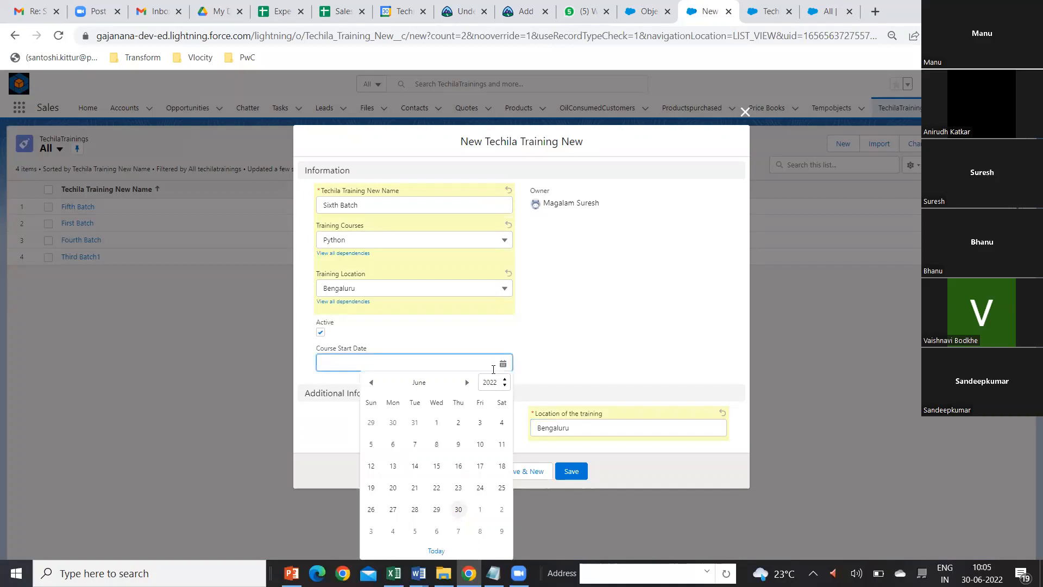
left_click(436, 423)
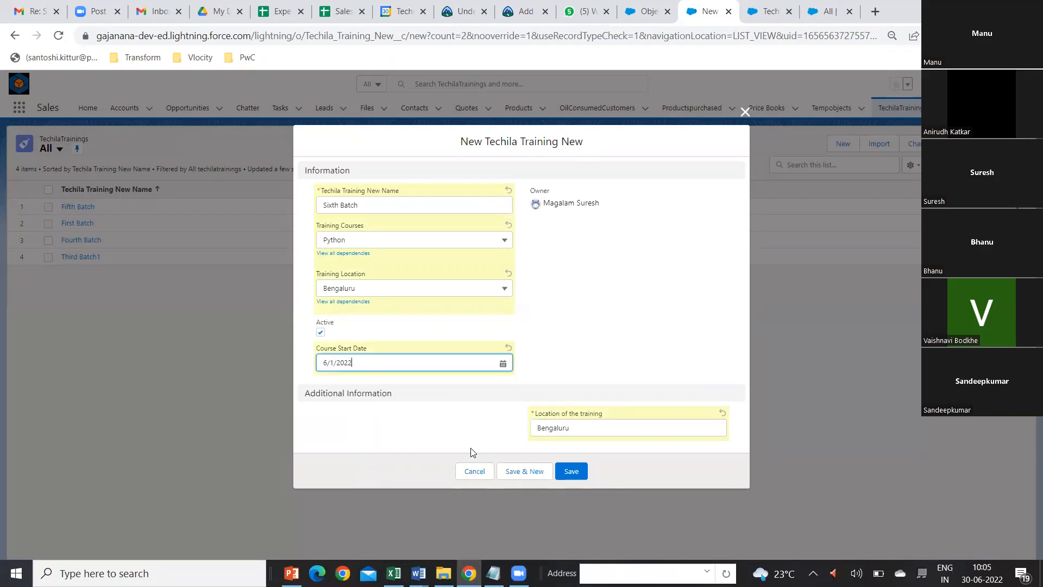
left_click(571, 473)
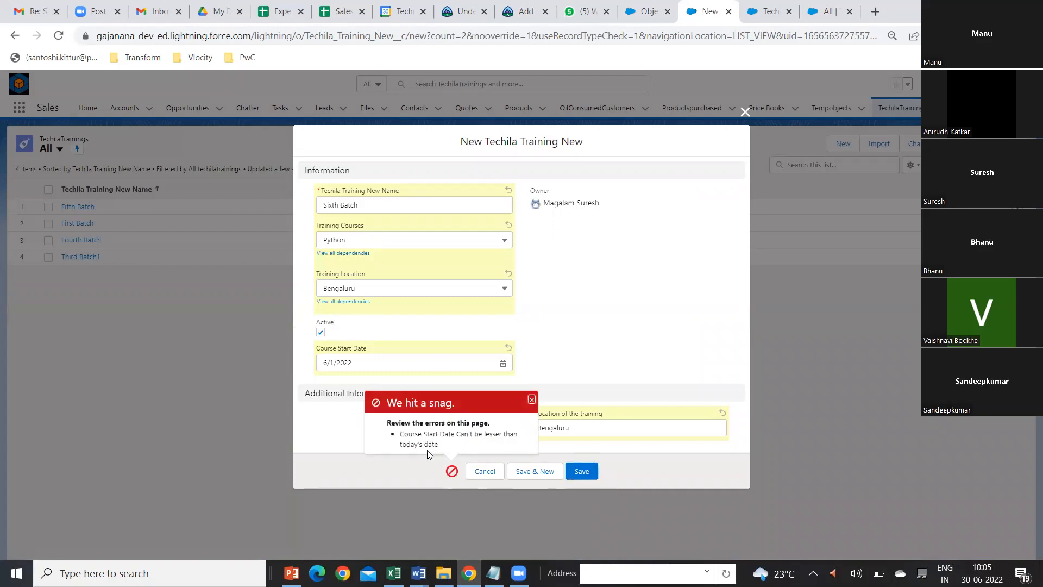
left_click(531, 400)
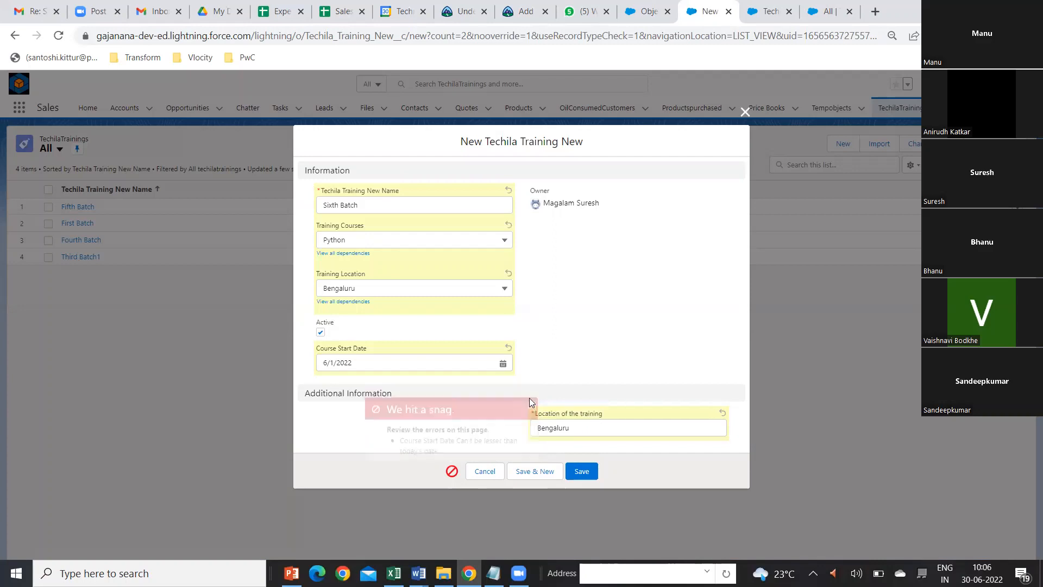
Step: Set the Sixth Batch record's Course Start Date to 6/30/2022 and save the record
left_click(502, 364)
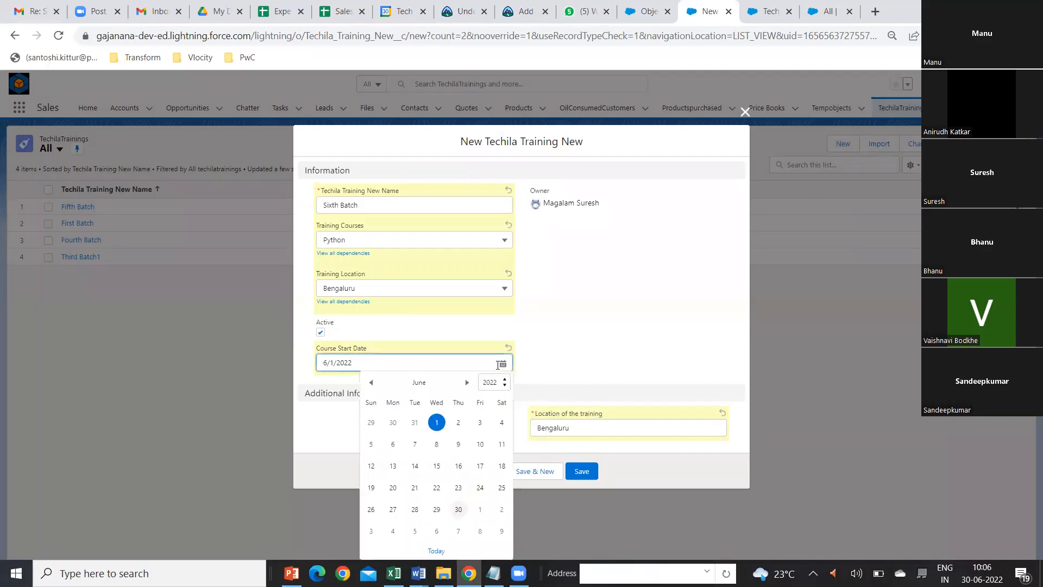
left_click(458, 509)
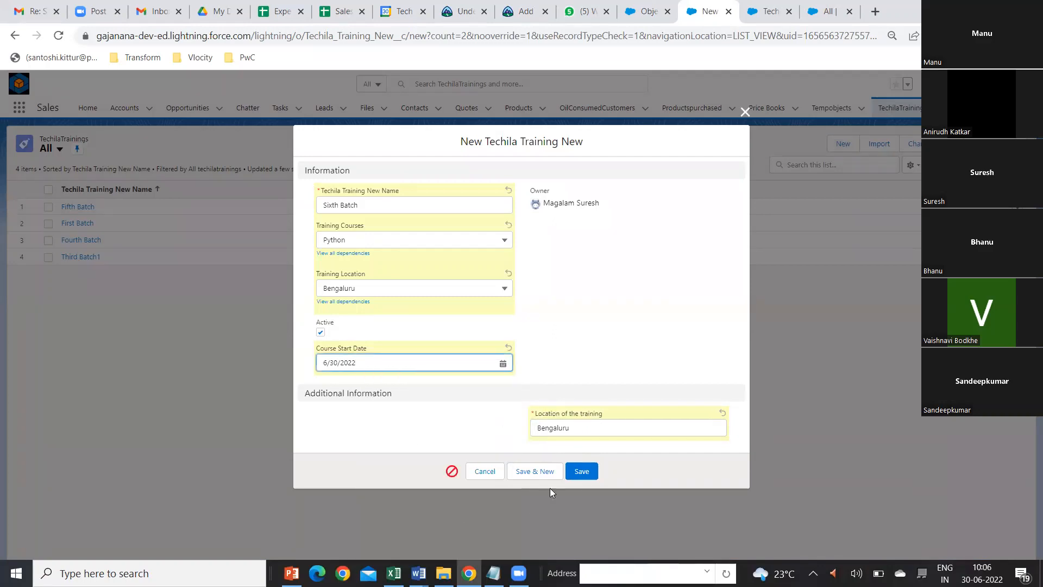
left_click(577, 473)
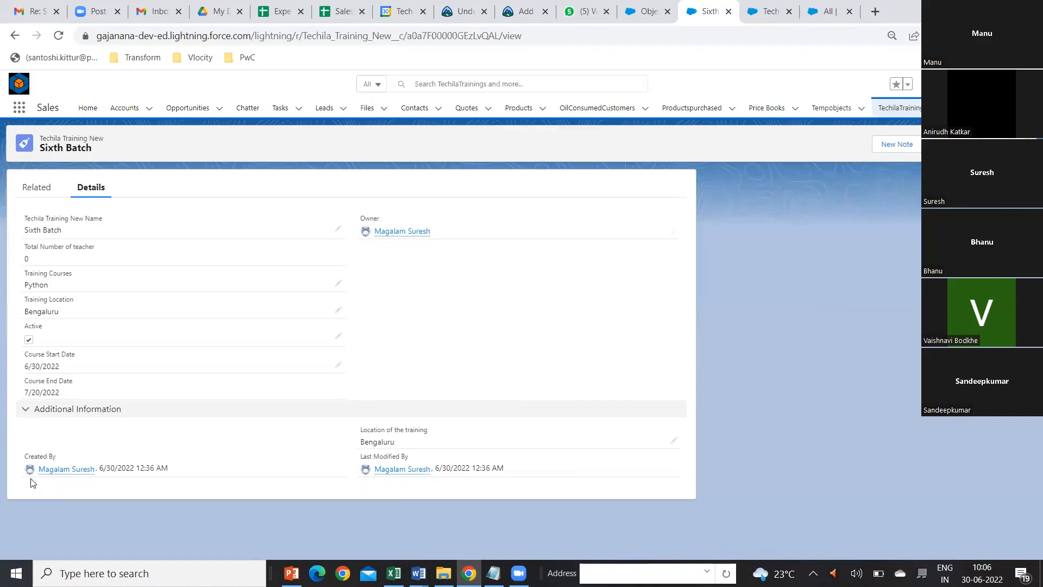
Step: Open the First Batch record from the TechilaTrainings list, re-save it with the Course Start Date left blank, and dismiss the notice
left_click(900, 107)
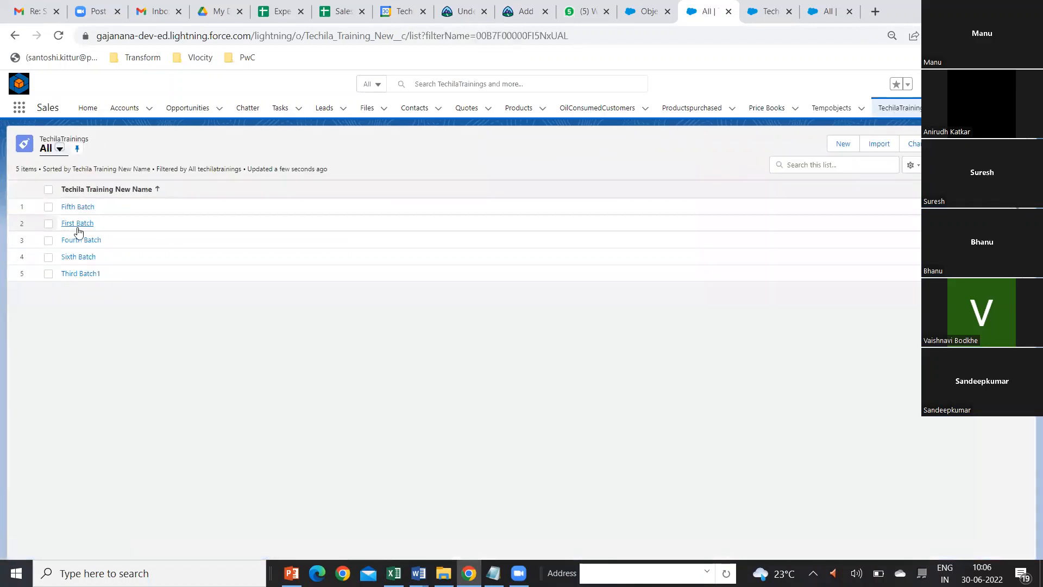
left_click(77, 223)
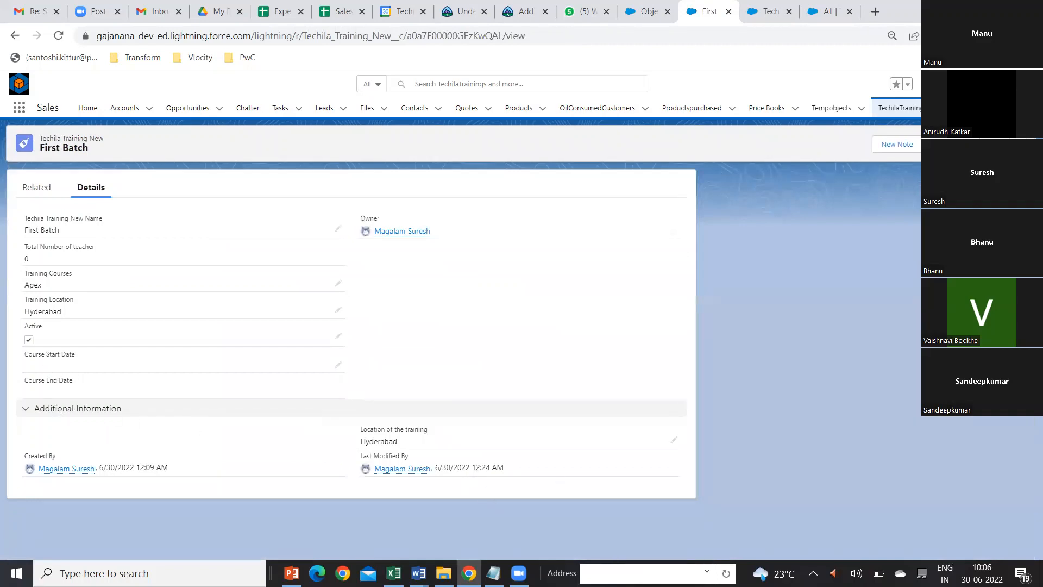
left_click(938, 144)
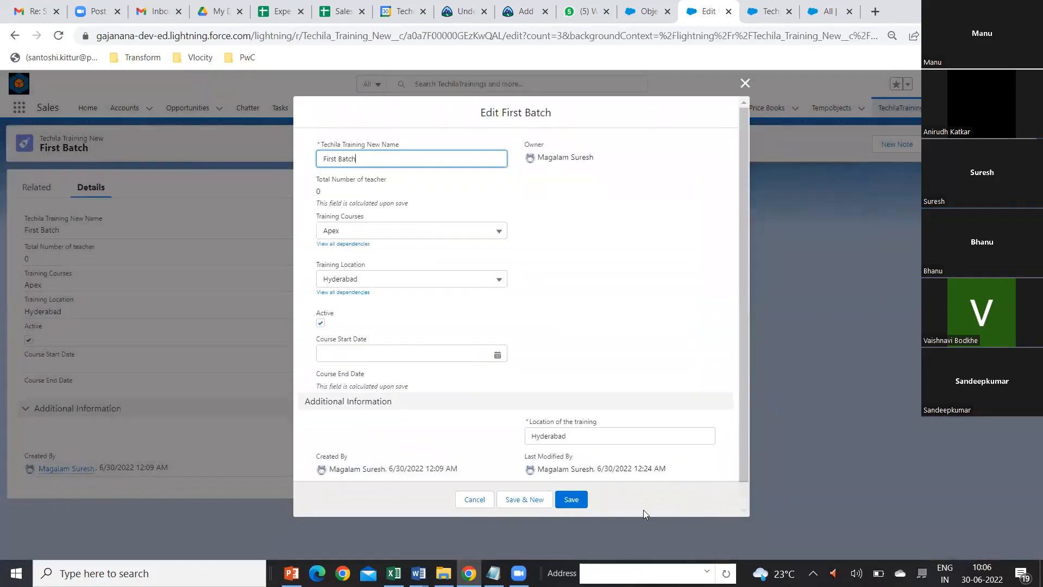
left_click(576, 500)
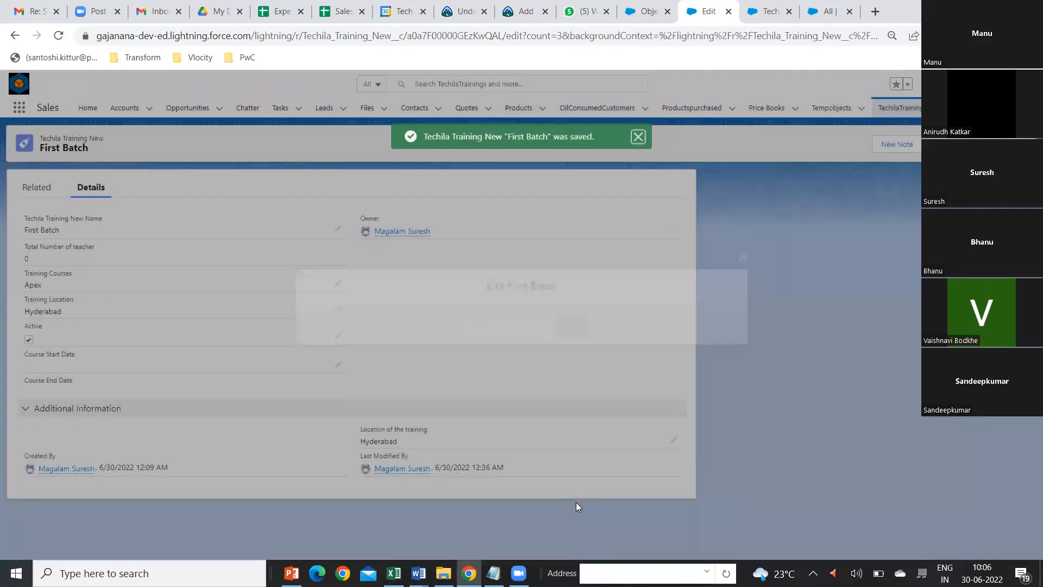
left_click(639, 139)
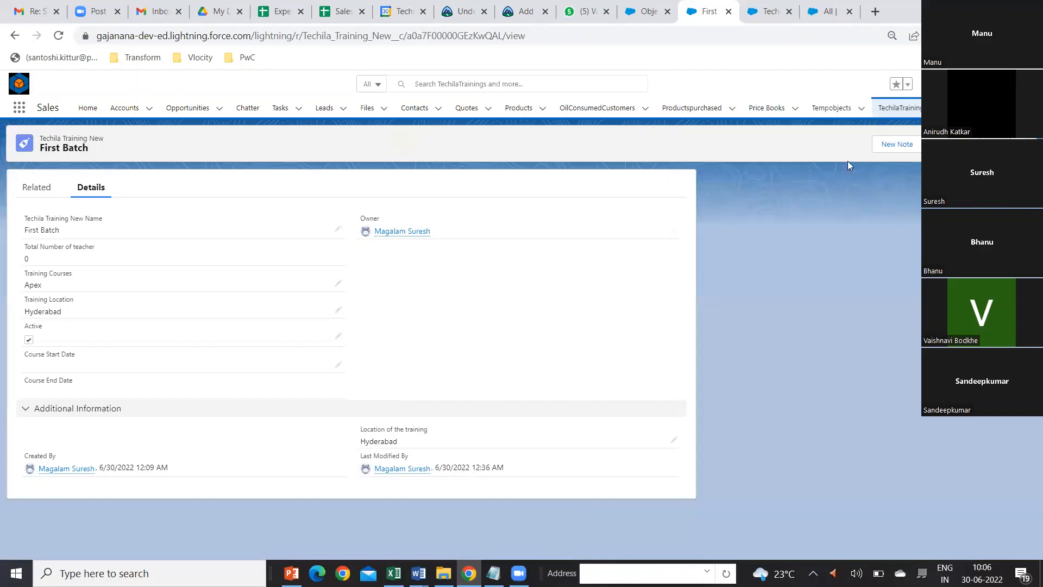
Step: Check the Fourth Batch record's details from the TechilaTrainings list and return to the list
left_click(894, 108)
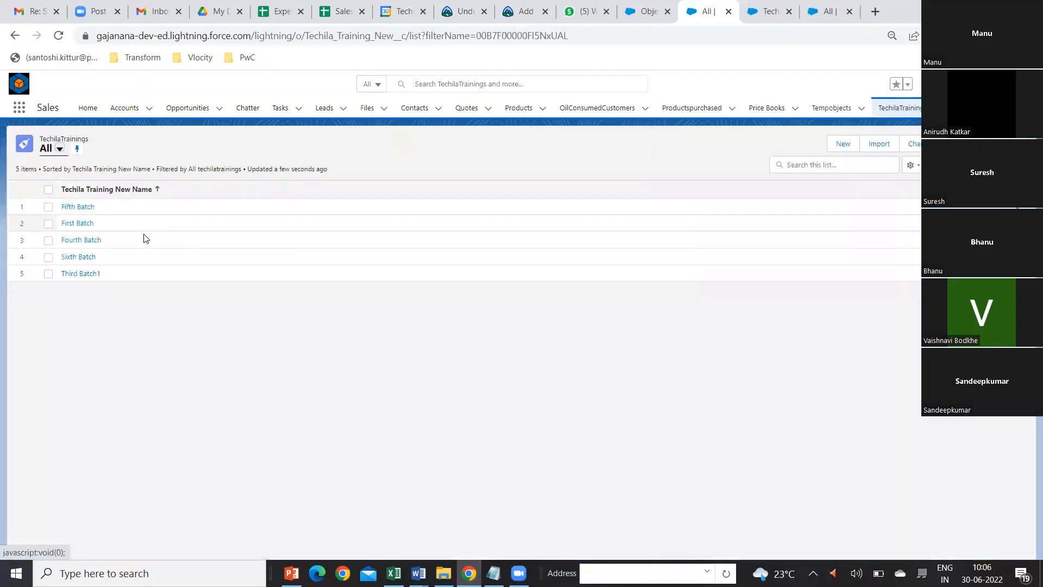
left_click(94, 239)
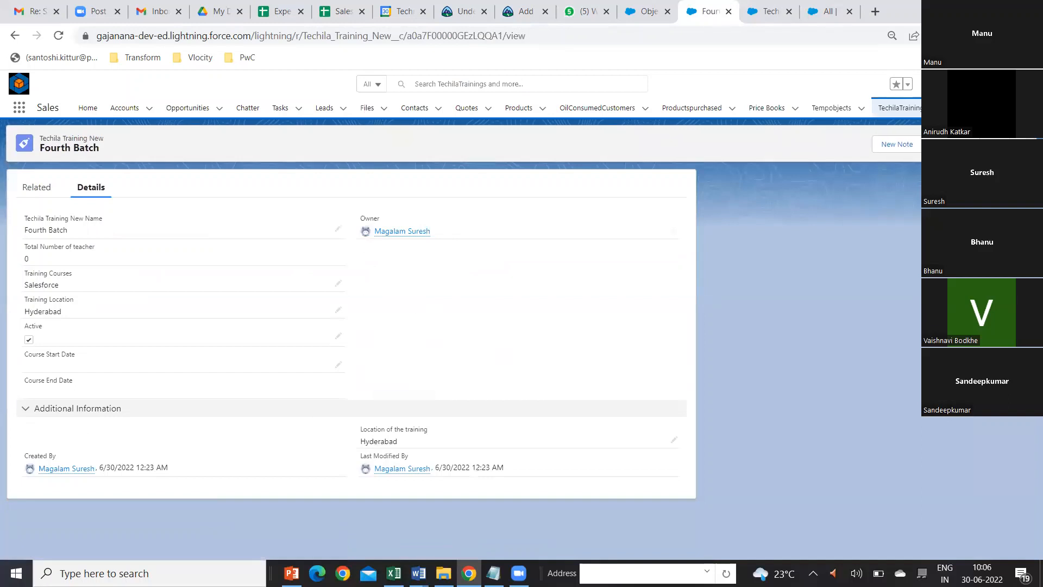
left_click(897, 108)
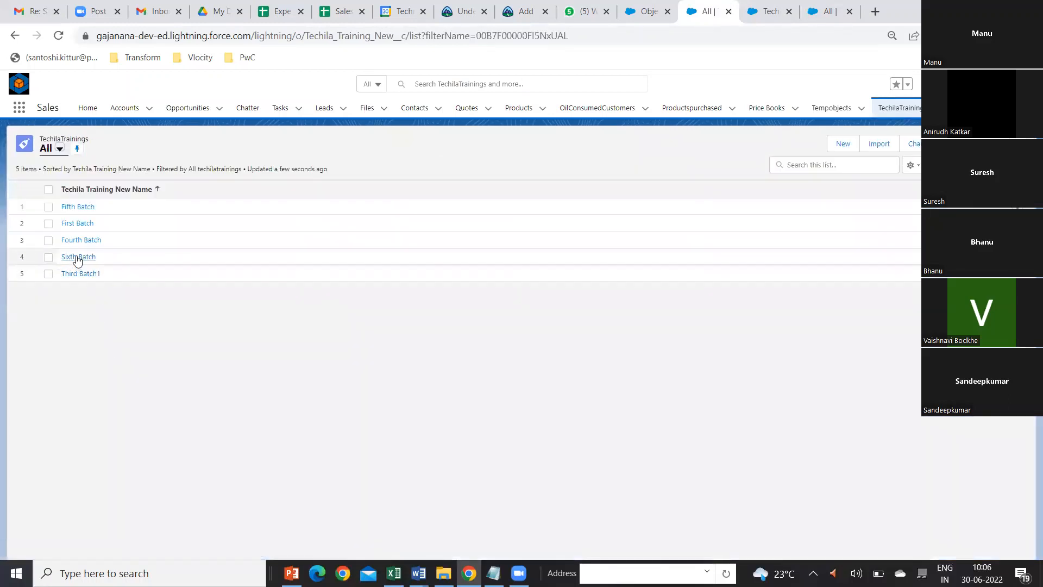
Step: Open the Fifth Batch record for editing and try to save it without changing its Course Start Date
left_click(82, 207)
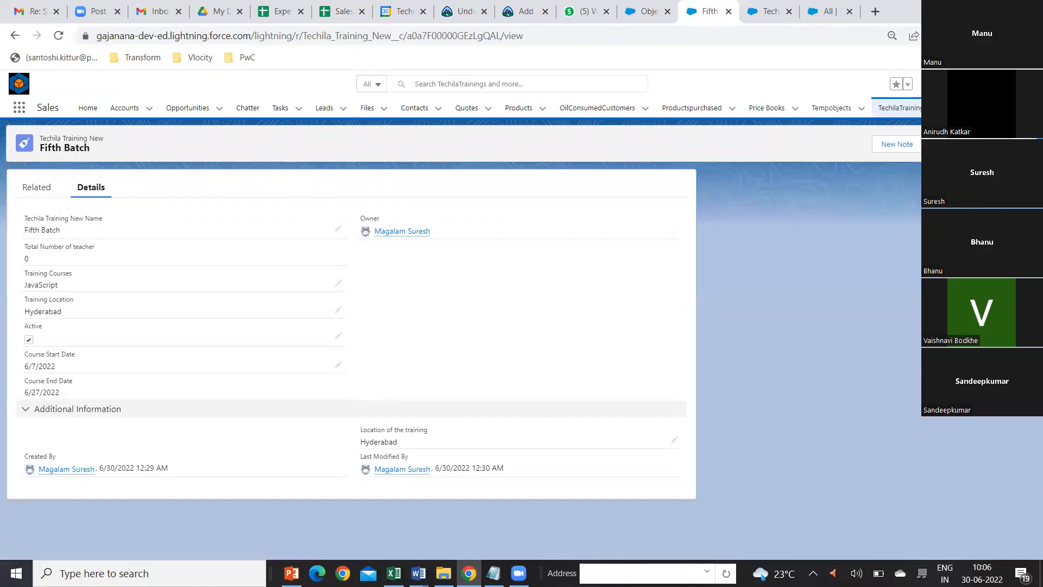
left_click(938, 144)
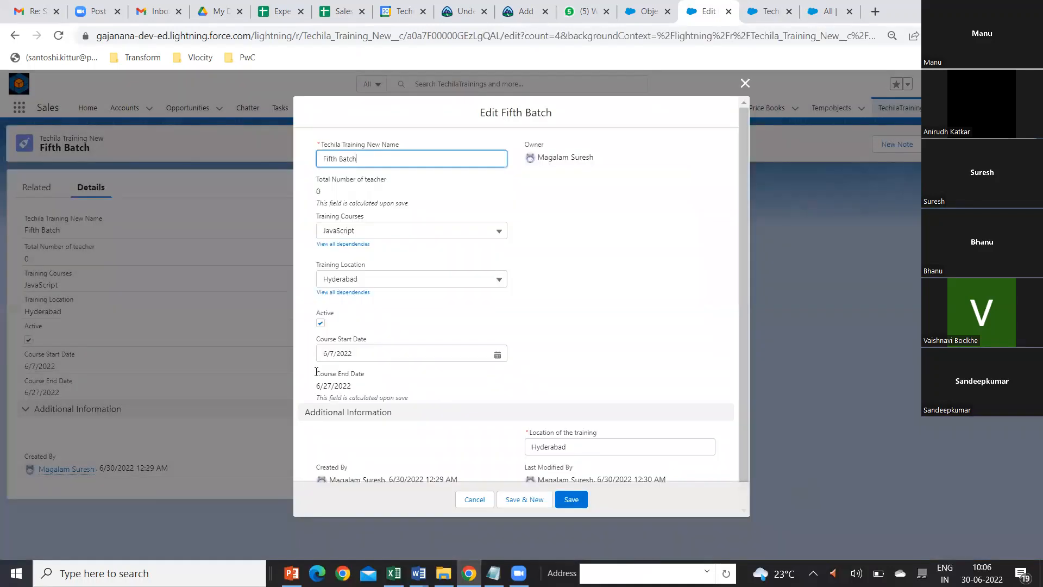
left_click(576, 501)
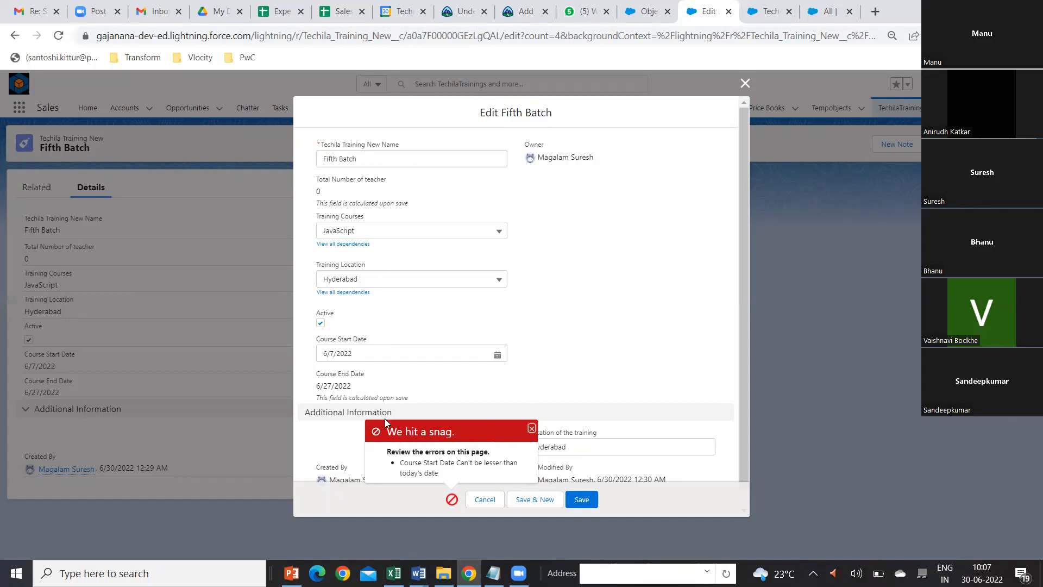
Step: Set the Fifth Batch record's Course Start Date to 7/1/2022, dismiss the error notice, and save the record
left_click(498, 352)
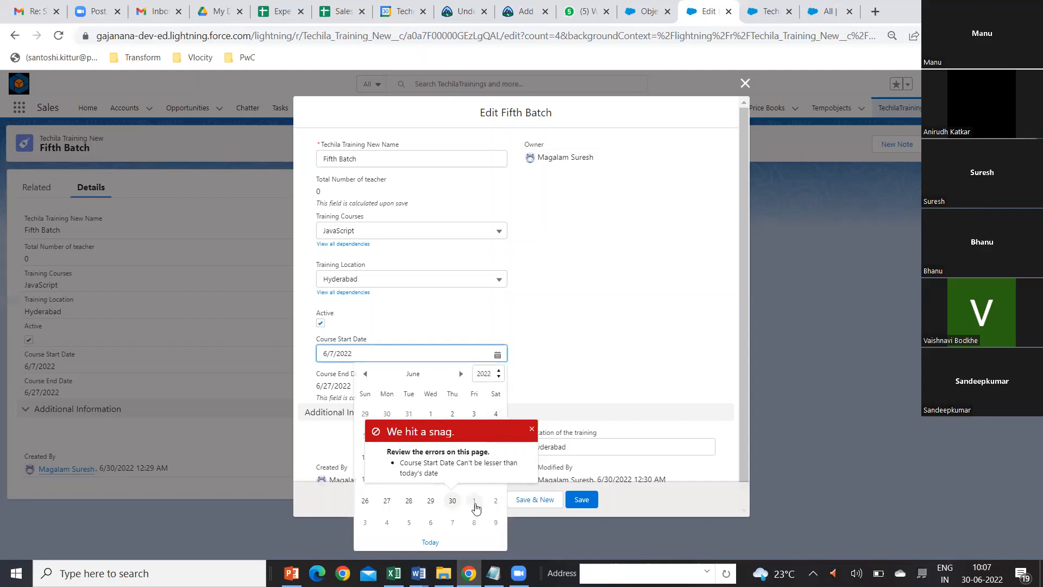
left_click(475, 503)
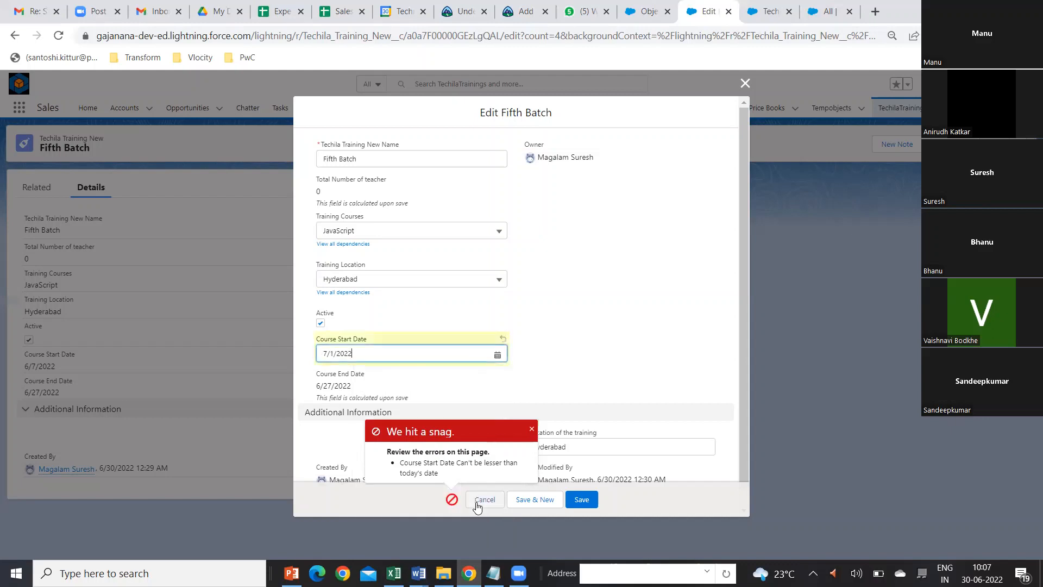
left_click(529, 428)
left_click(571, 499)
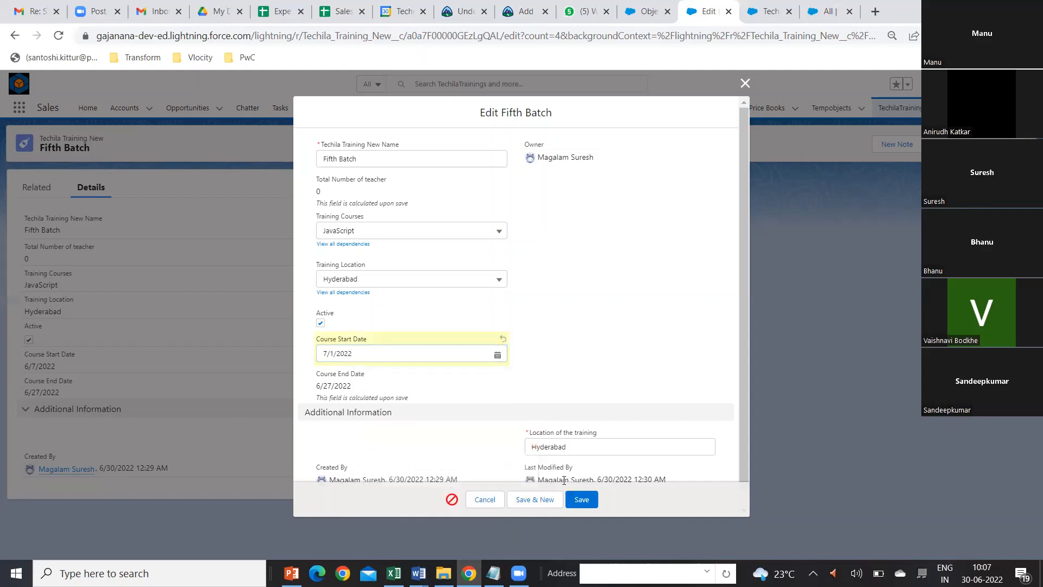